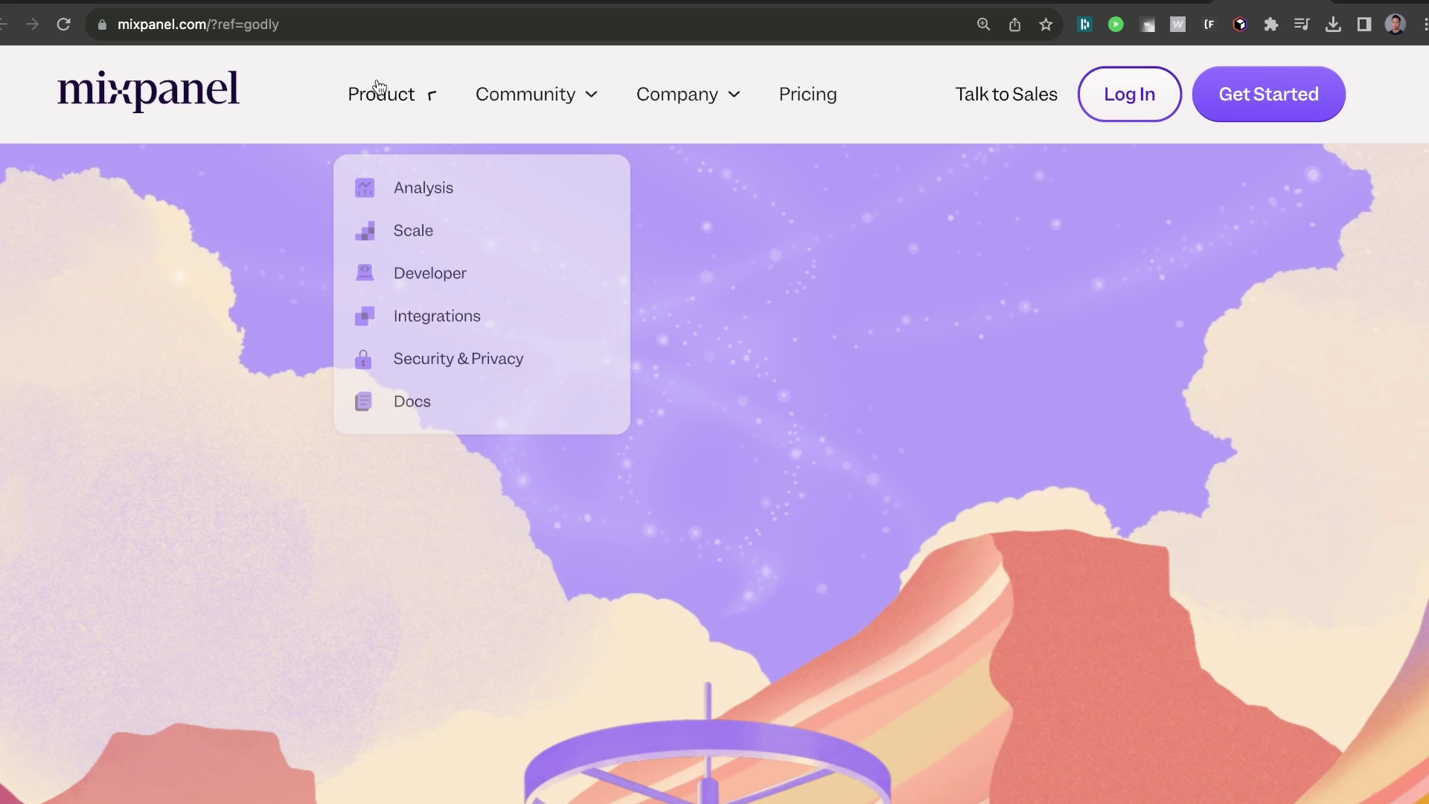
{"action": "mouse_move", "coordinate": [518, 93]}
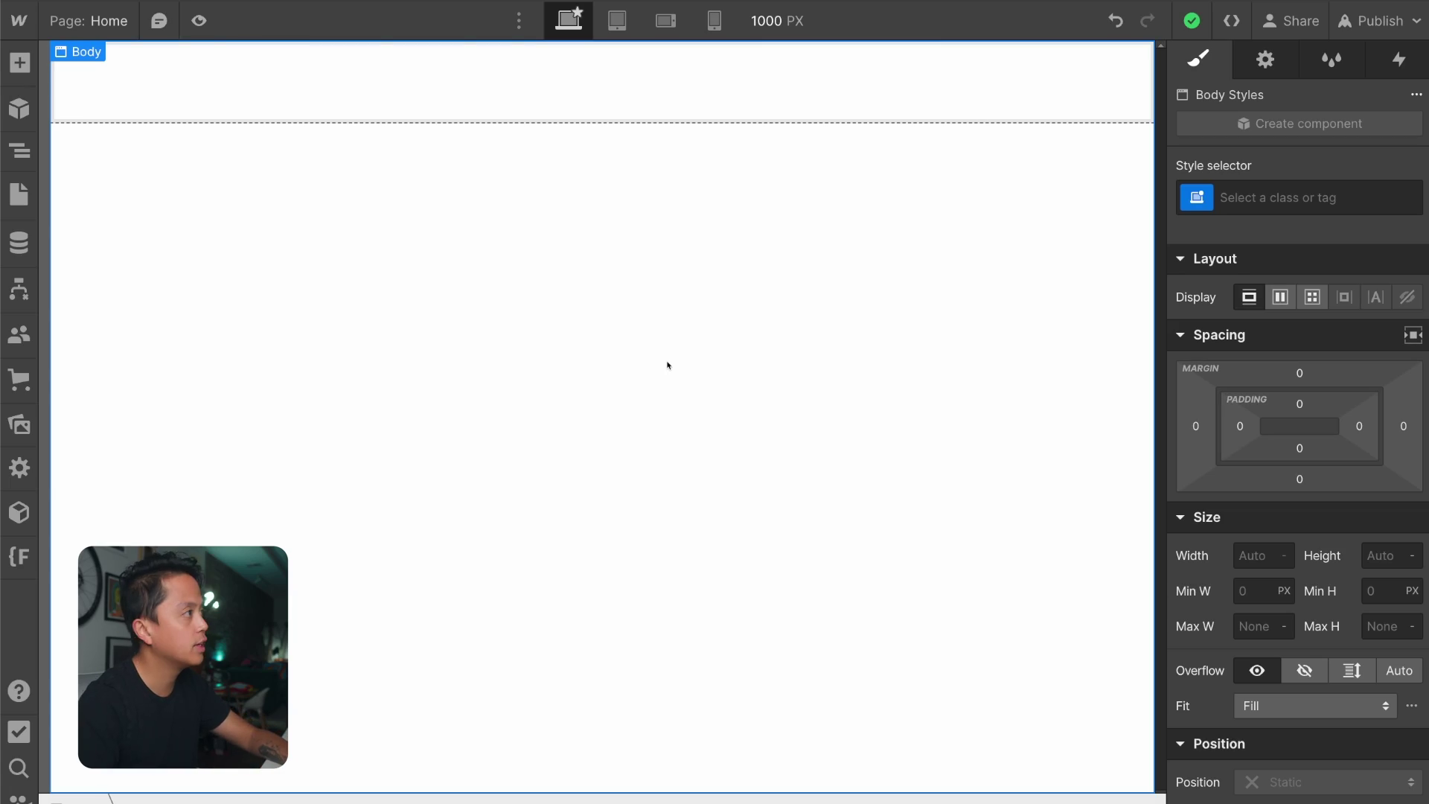
Add a Navbar element inside the main-wrapper and dismiss its settings popup
{"action": "left_click", "coordinate": [451, 91]}
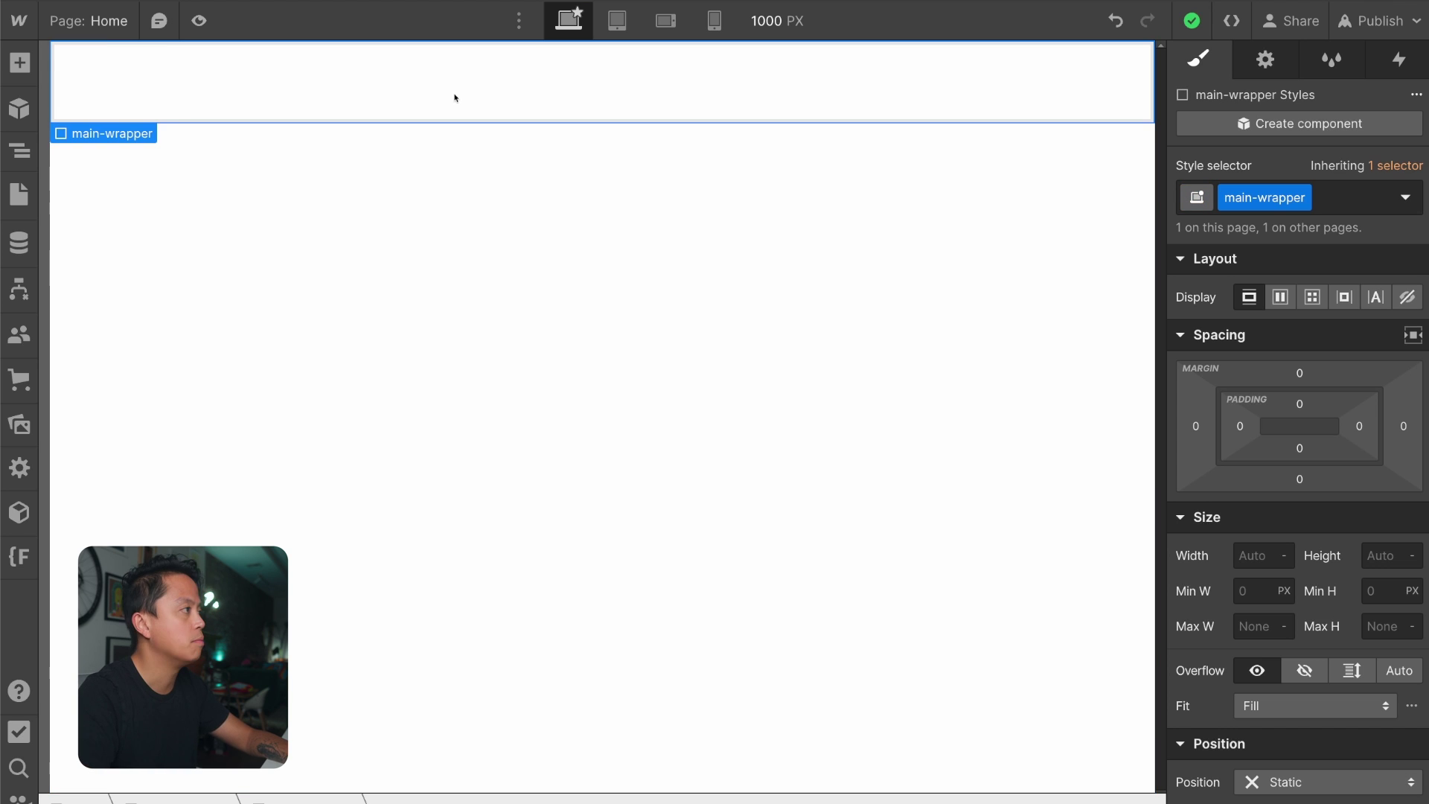
{"action": "left_click", "coordinate": [19, 62]}
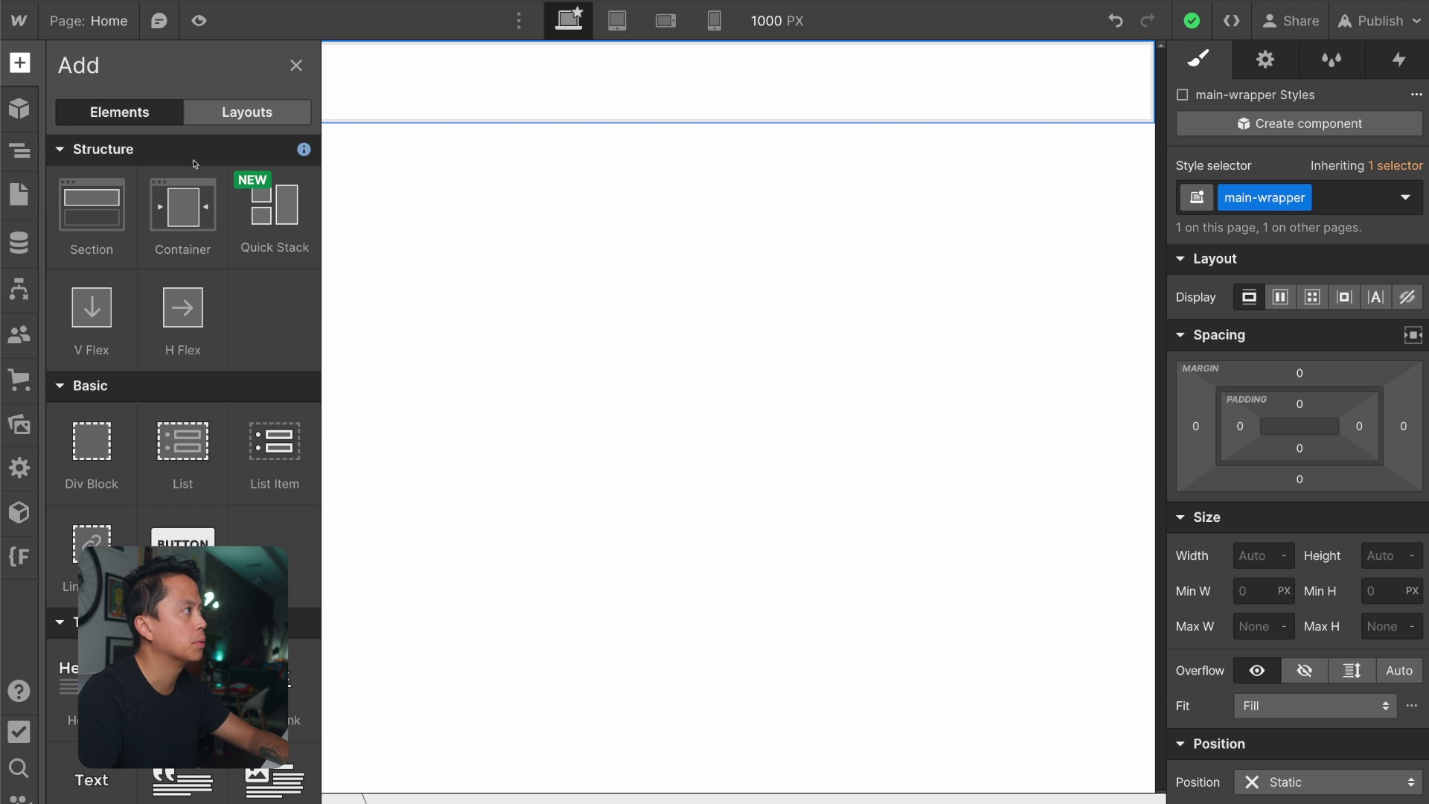
{"action": "scroll", "coordinate": [249, 329], "scroll_direction": "down", "scroll_amount": 15}
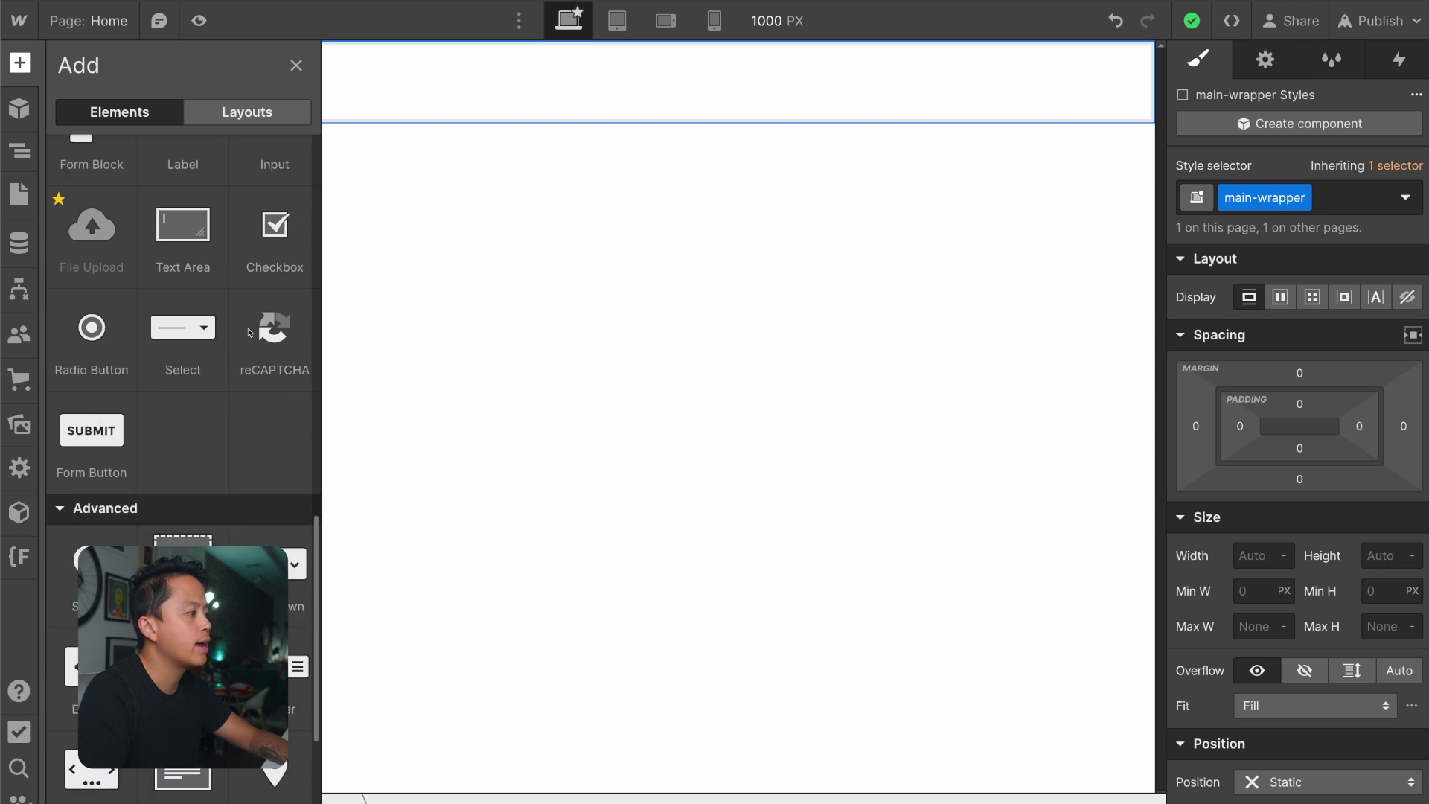
{"action": "scroll", "coordinate": [249, 332], "scroll_direction": "down", "scroll_amount": 2}
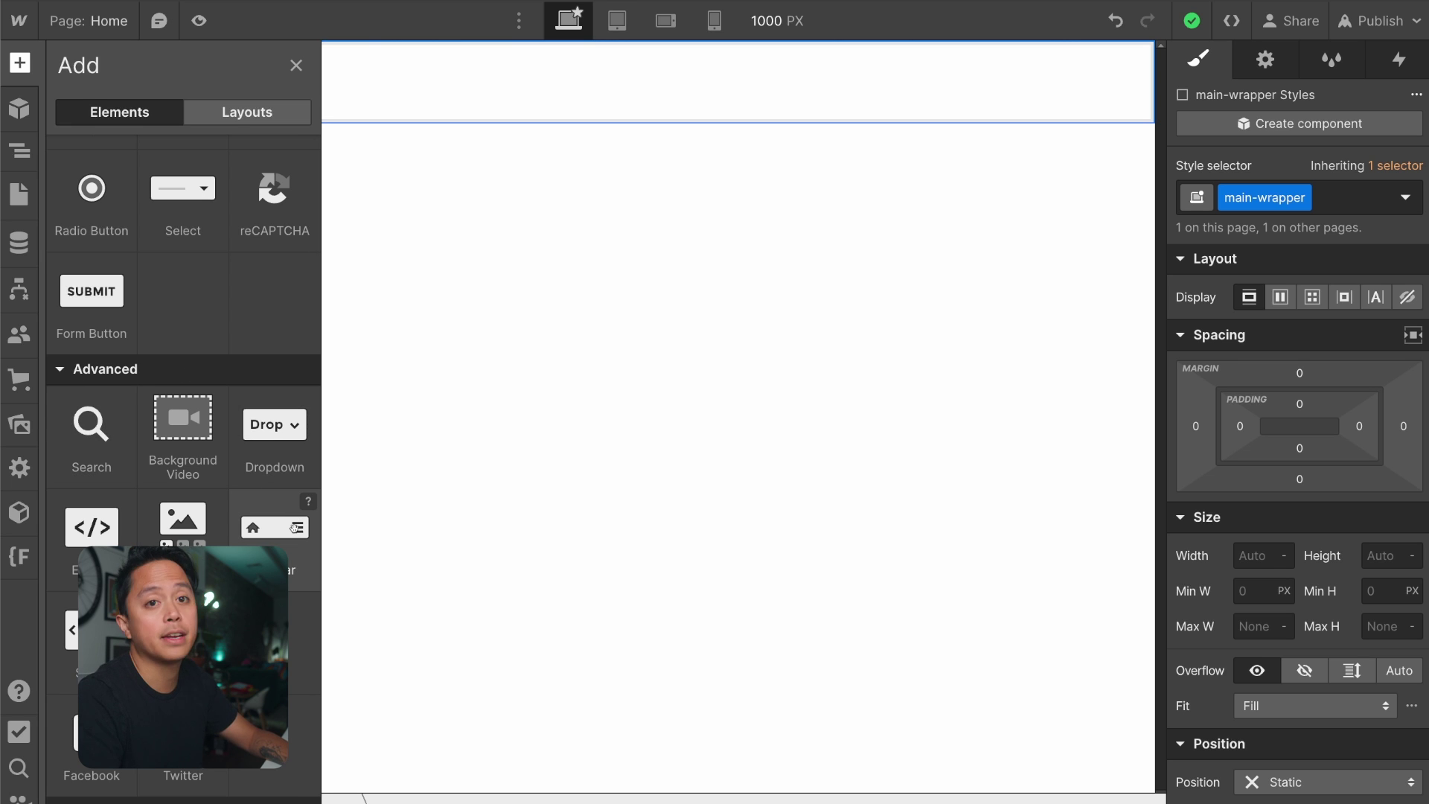
{"action": "left_click_drag", "start_coordinate": [296, 528], "coordinate": [342, 96]}
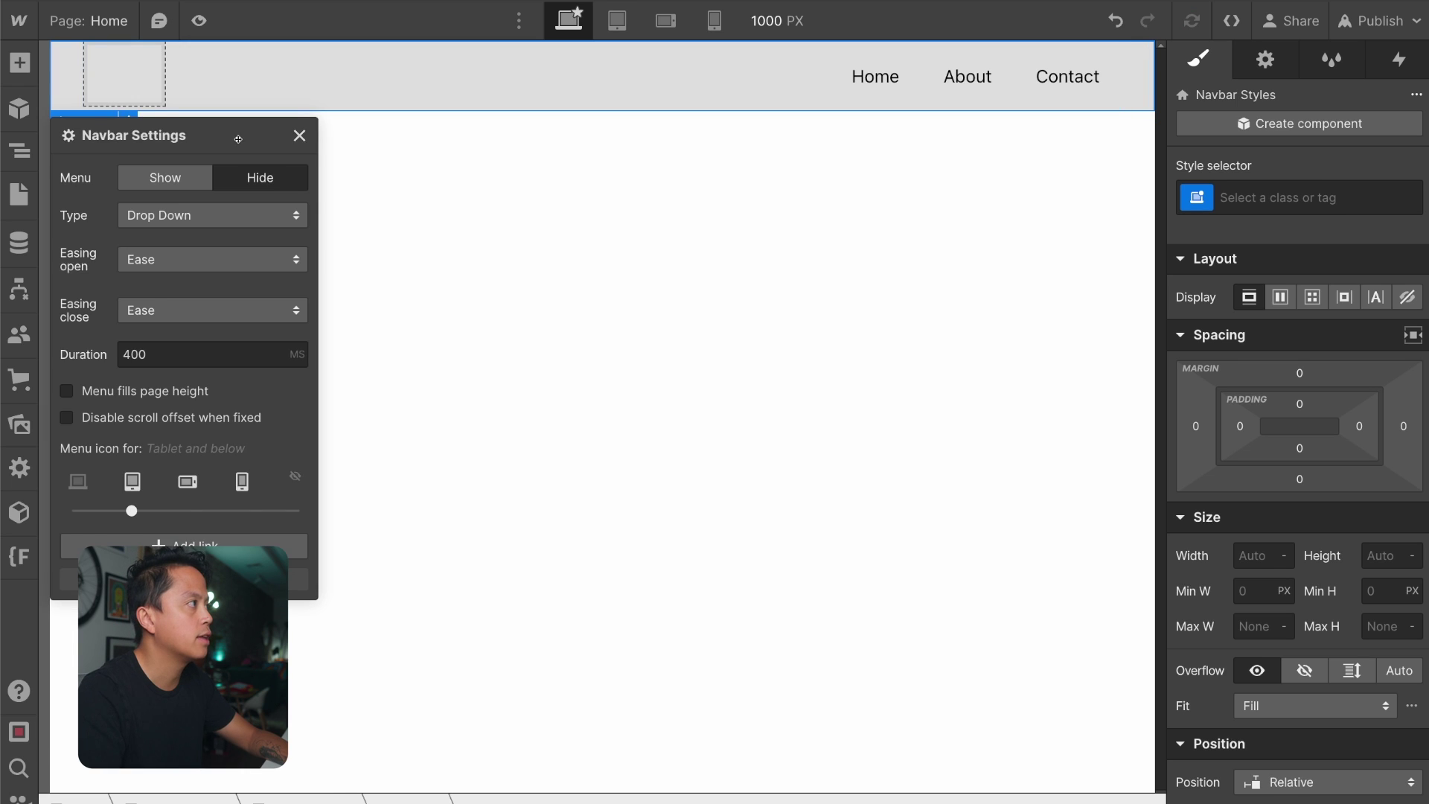
{"action": "left_click_drag", "start_coordinate": [238, 139], "coordinate": [821, 198]}
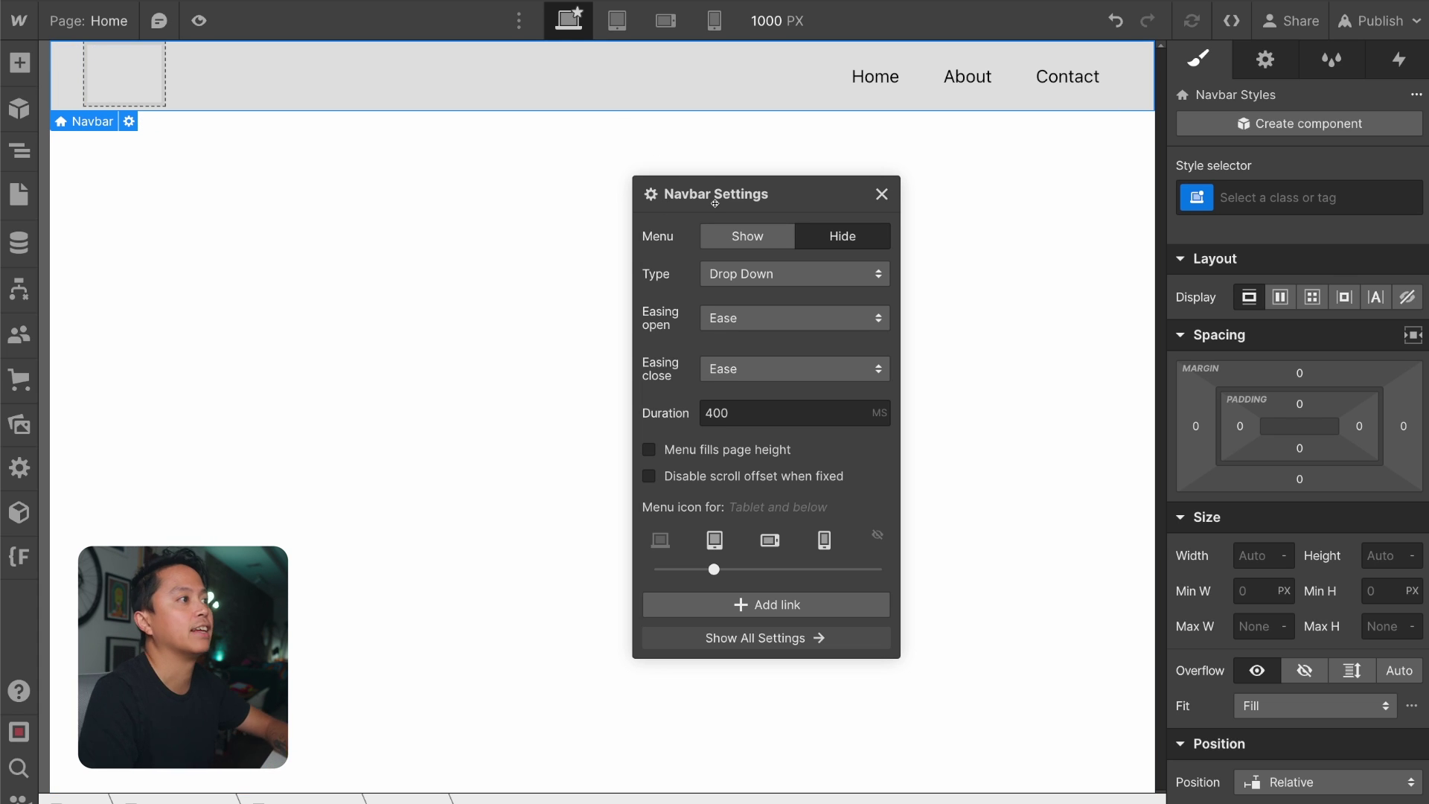
{"action": "left_click", "coordinate": [800, 202]}
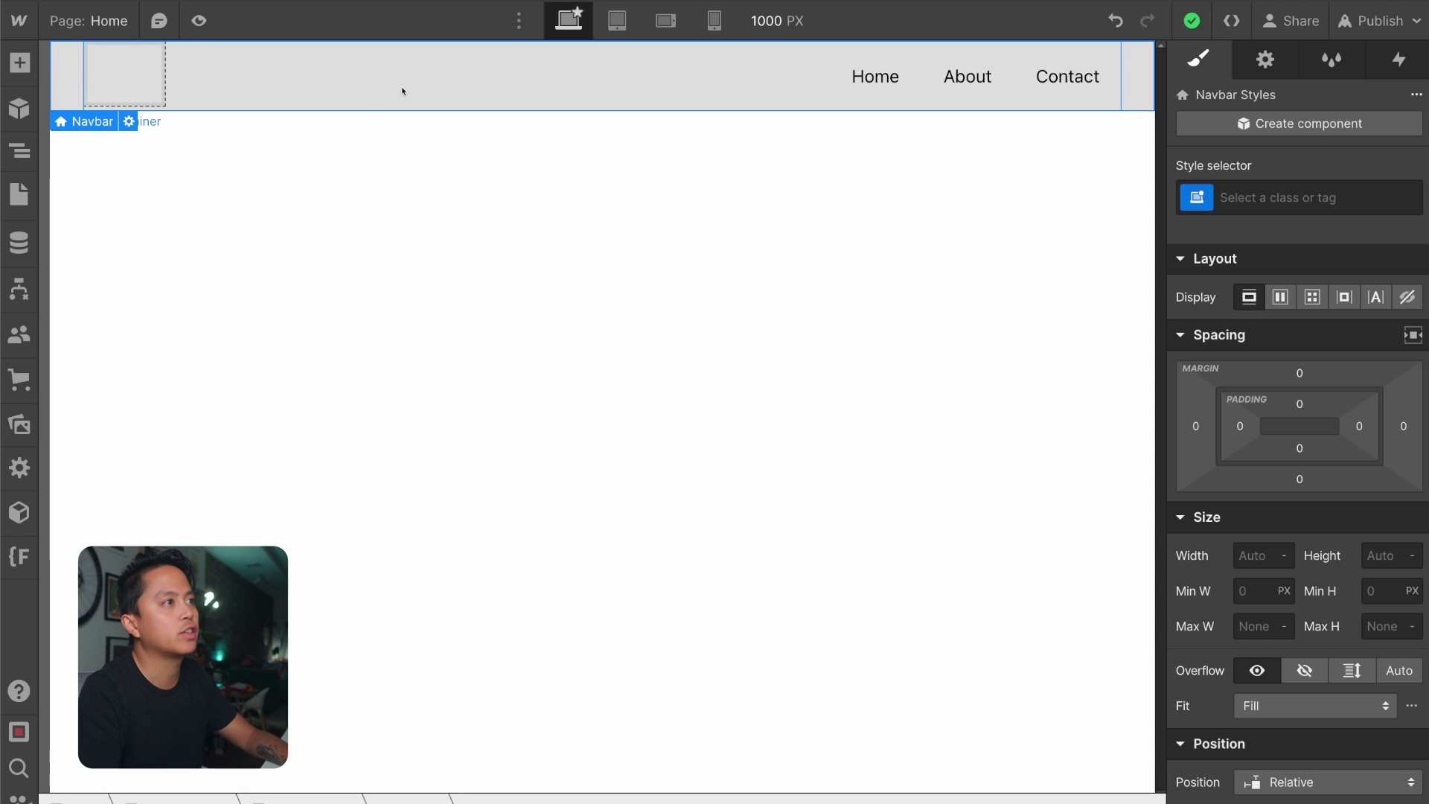
Review the Navbar's menu type, easing, duration and menu icon options in both its quick settings and full element settings
{"action": "left_click", "coordinate": [129, 121]}
{"action": "left_click_drag", "start_coordinate": [128, 128], "coordinate": [439, 247]}
{"action": "left_click", "coordinate": [646, 249]}
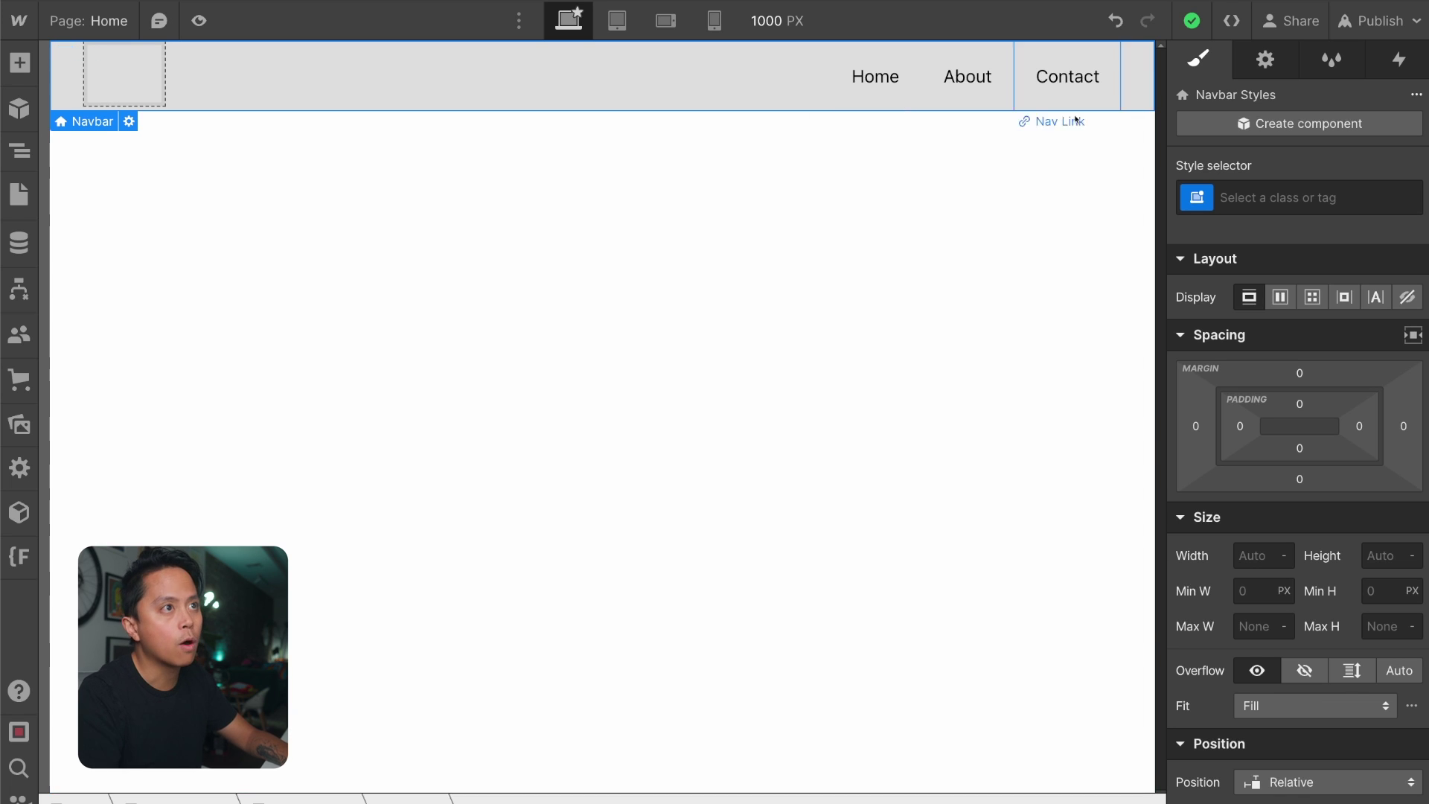
{"action": "key", "text": "d"}
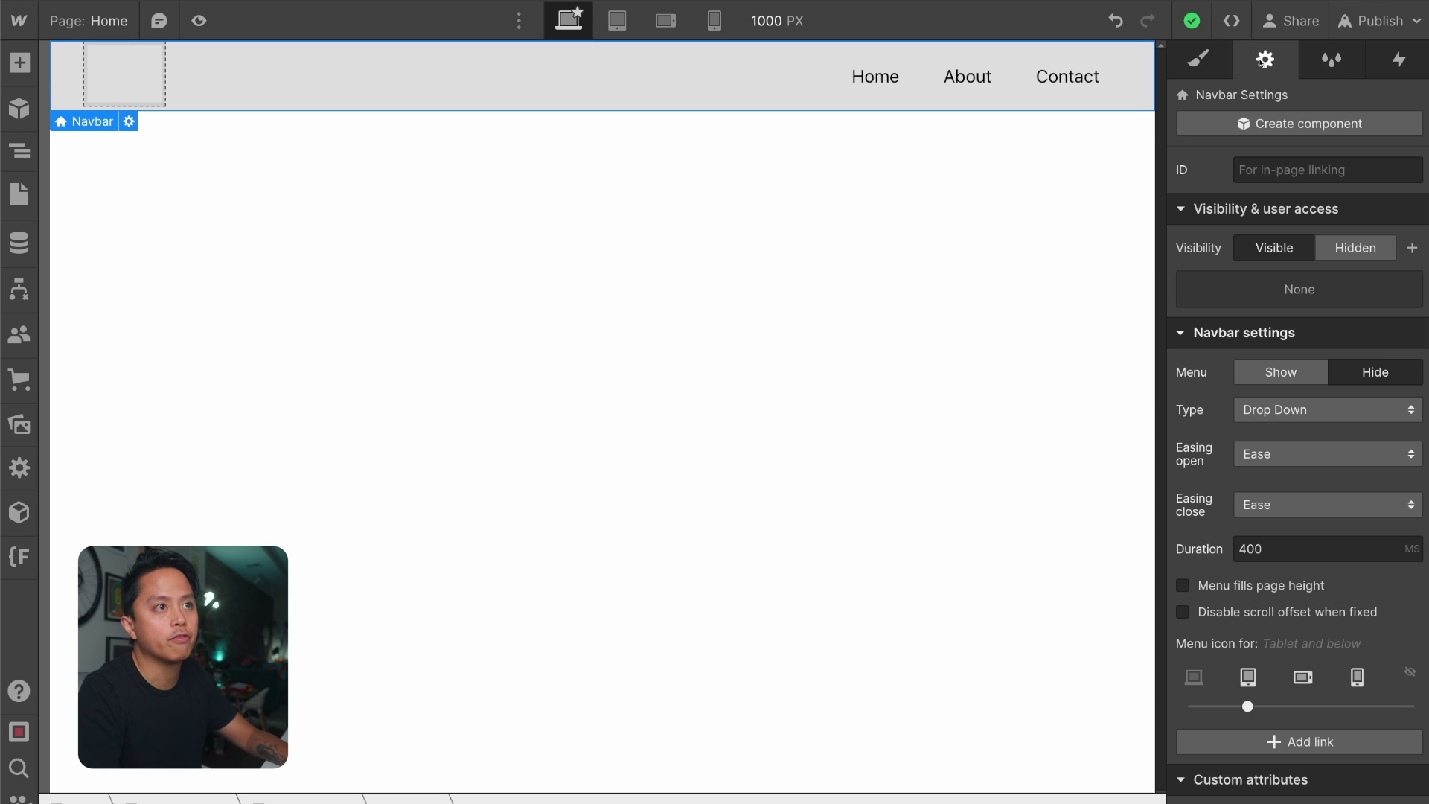
{"action": "scroll", "coordinate": [1284, 313], "scroll_direction": "down", "scroll_amount": 3}
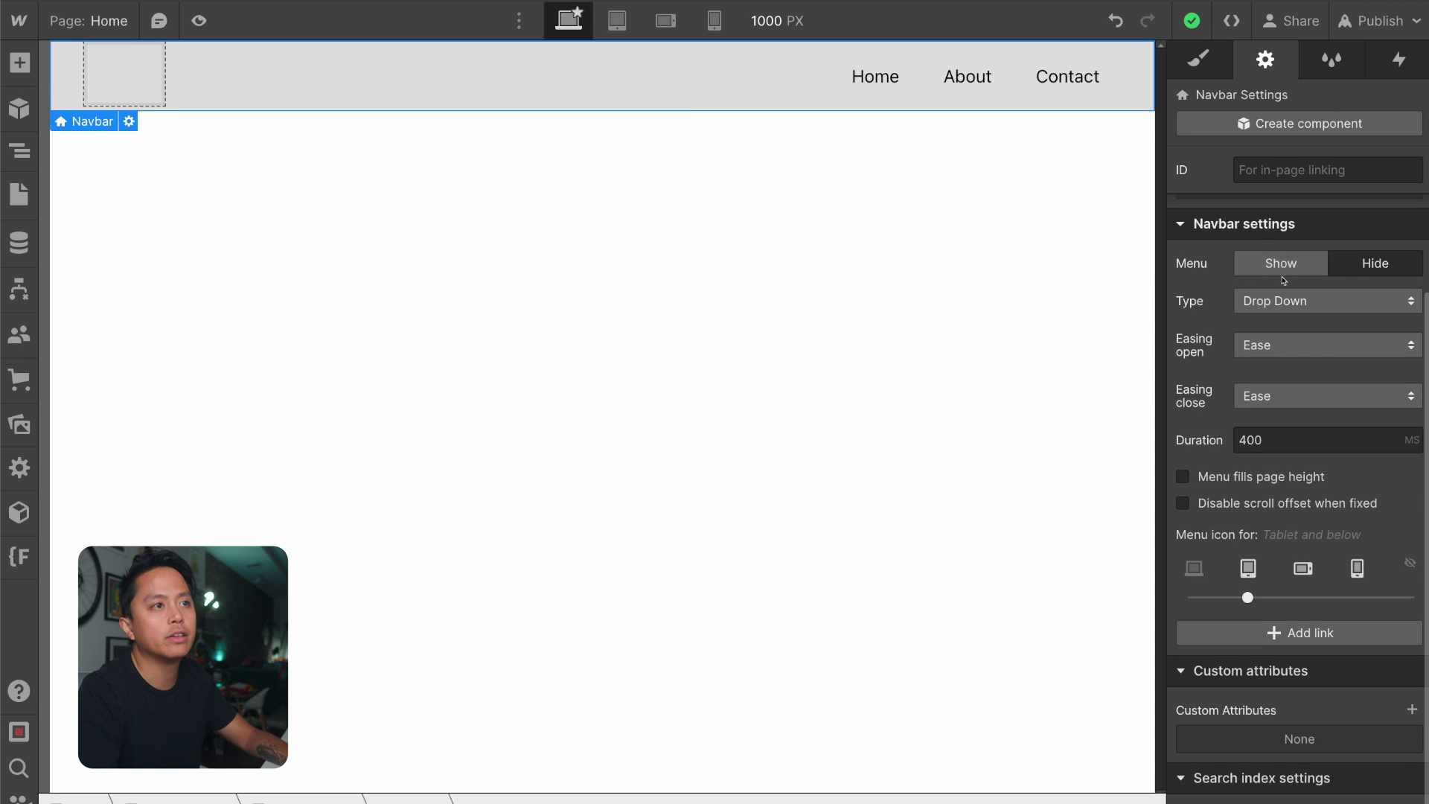
{"action": "scroll", "coordinate": [1242, 343], "scroll_direction": "up", "scroll_amount": 2}
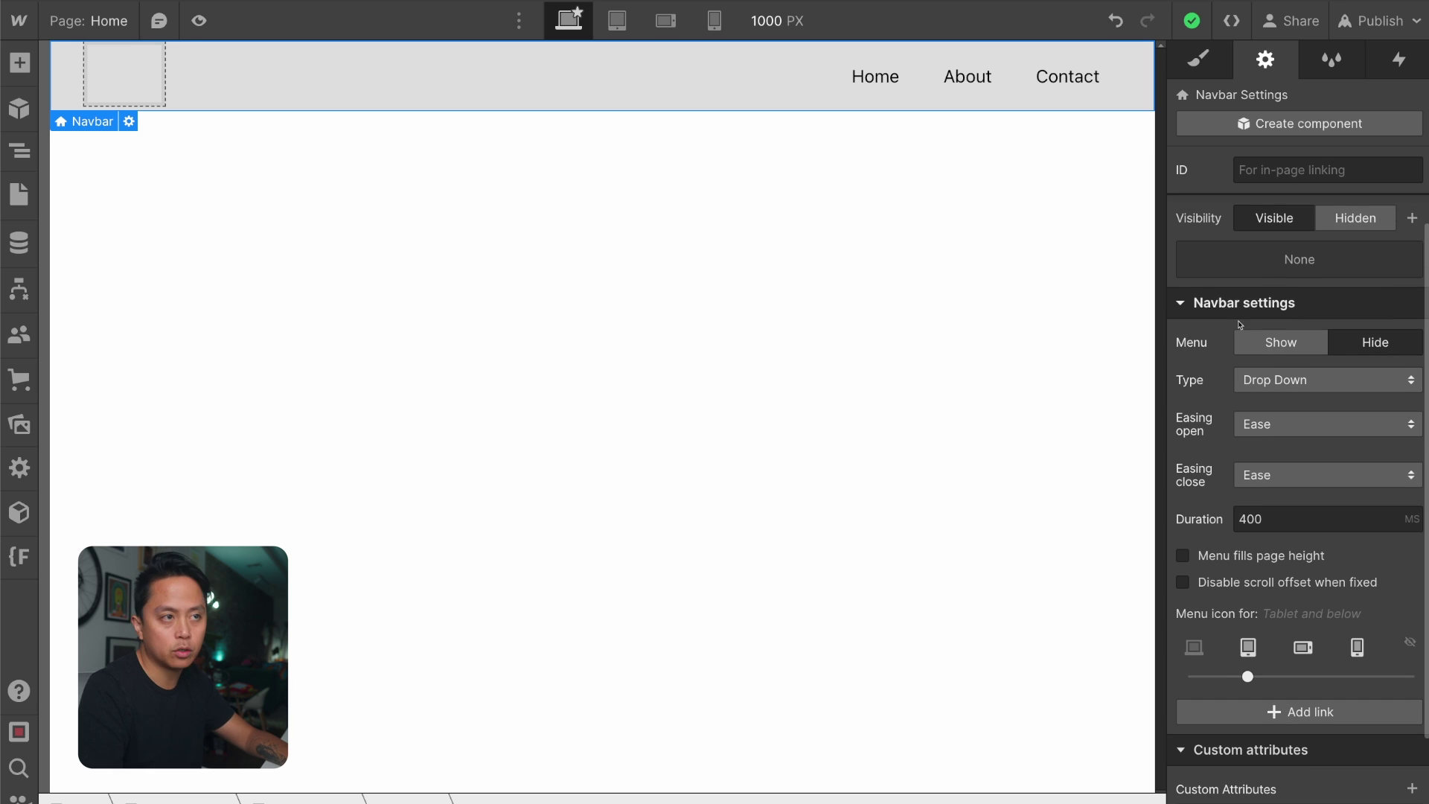
{"action": "left_click", "coordinate": [128, 122]}
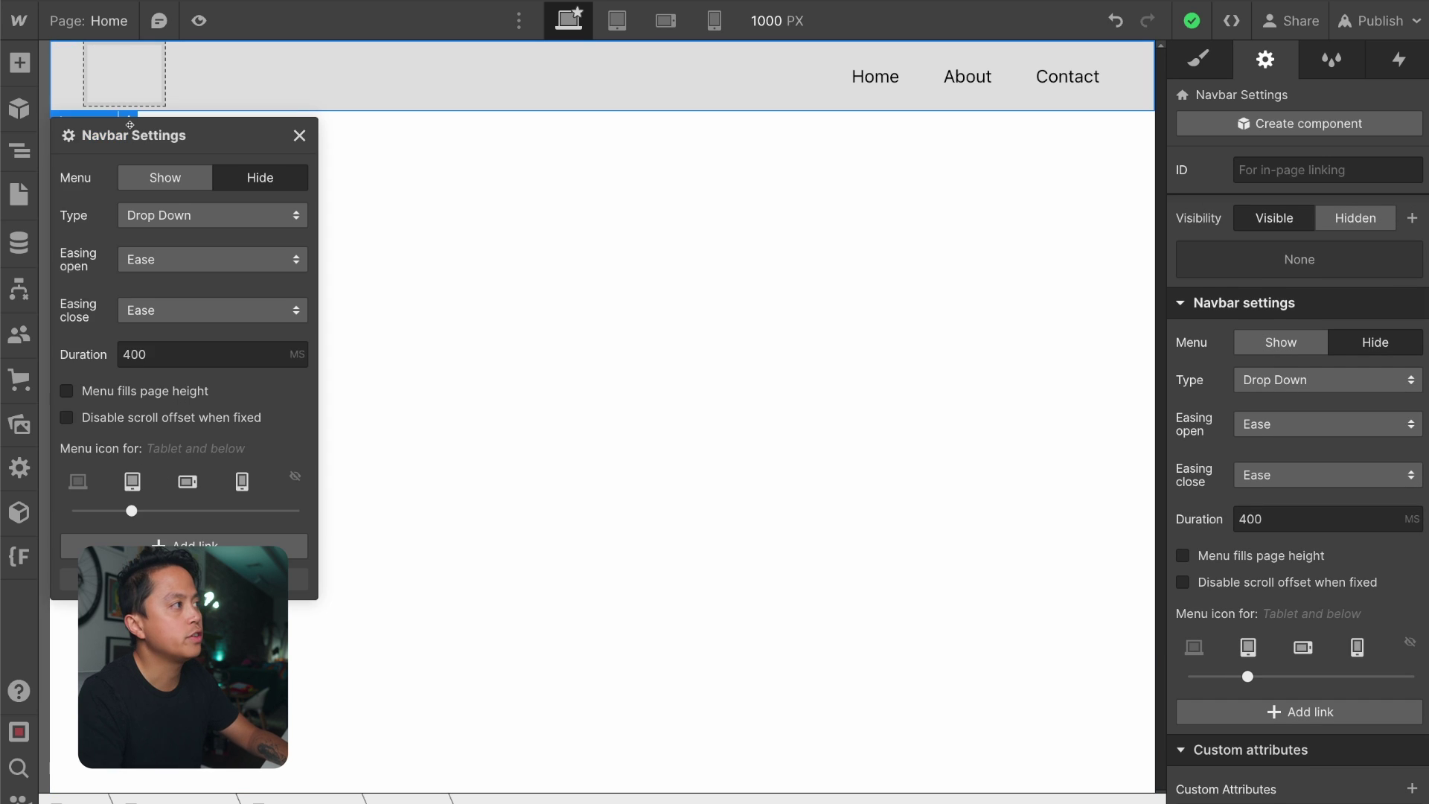
{"action": "left_click_drag", "start_coordinate": [199, 136], "coordinate": [740, 165]}
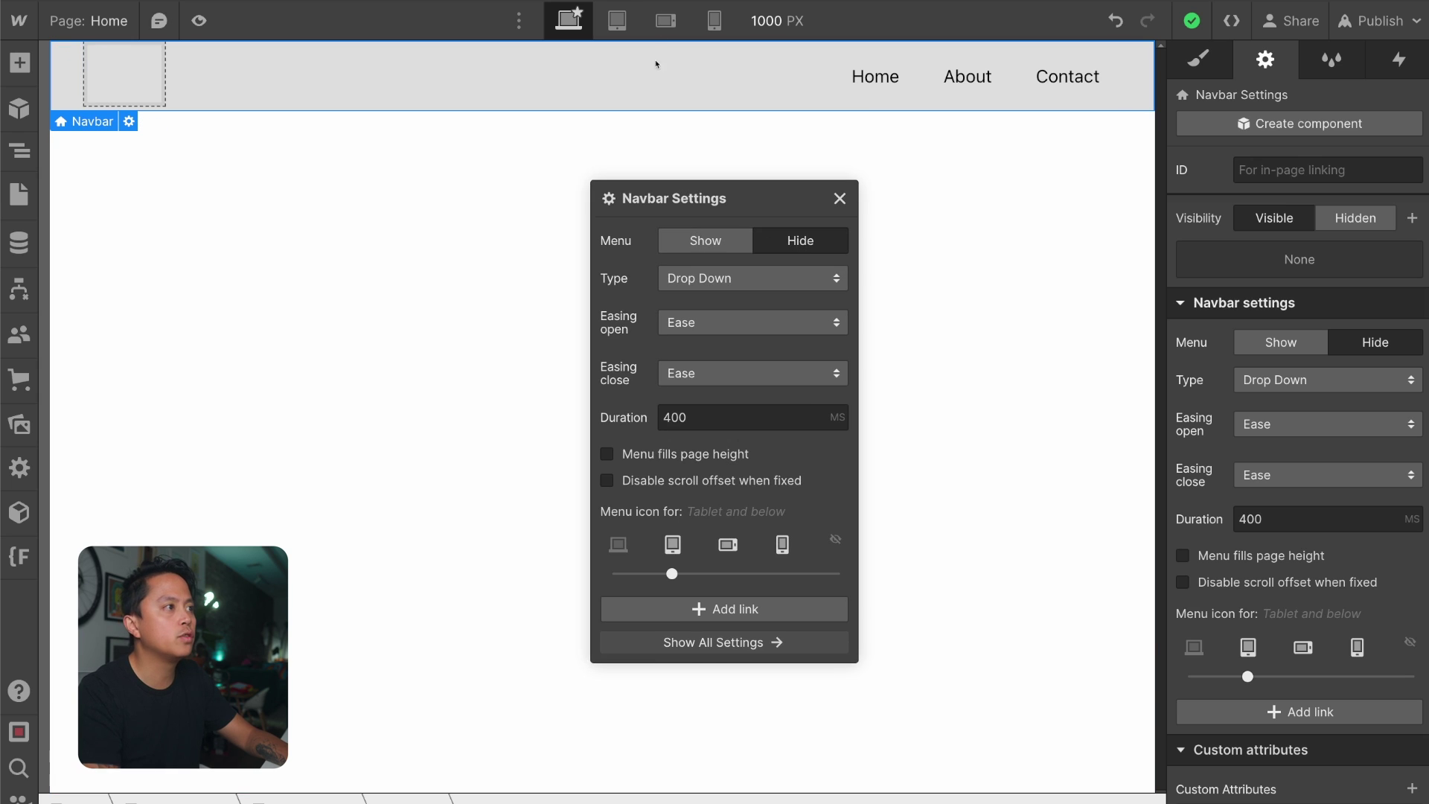
{"action": "left_click", "coordinate": [839, 198]}
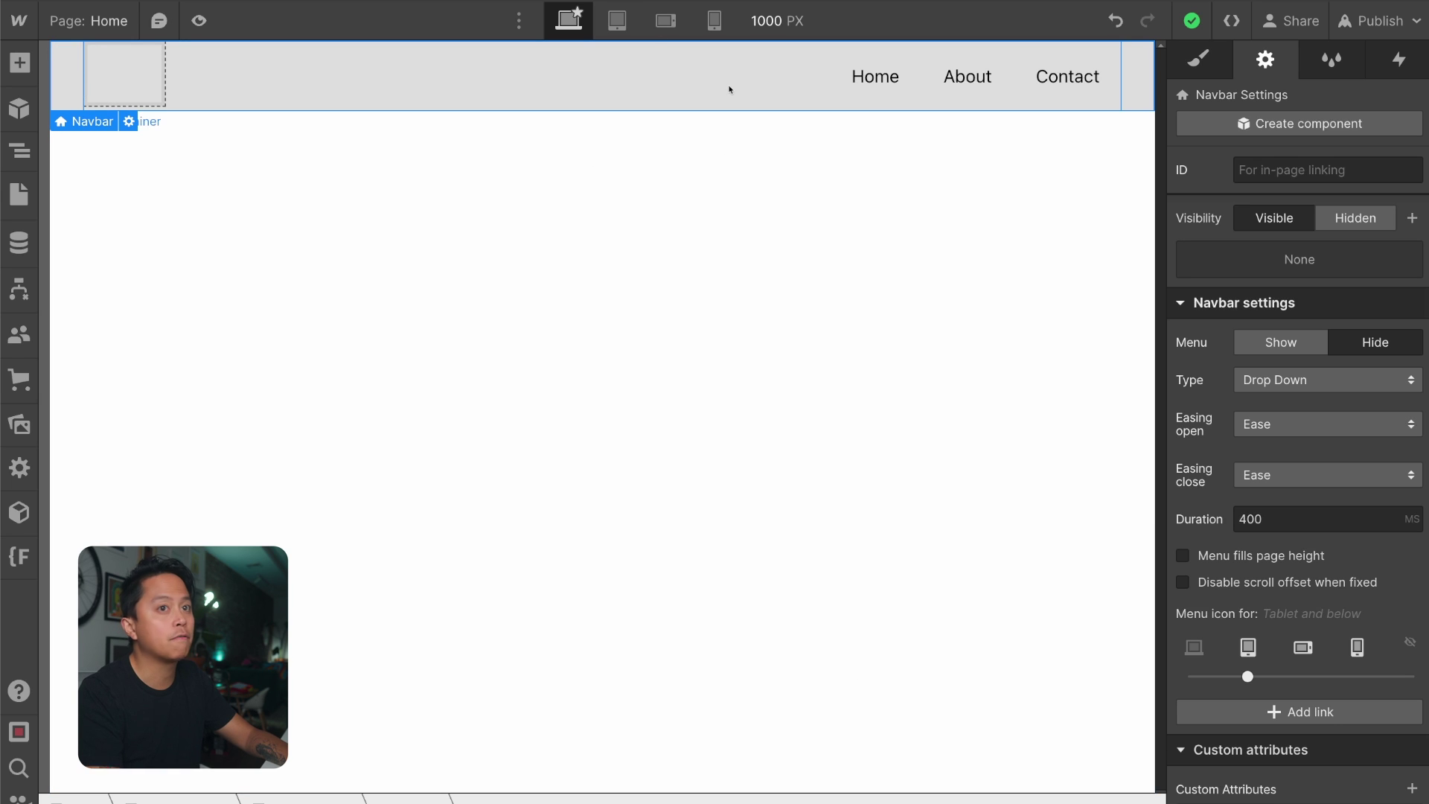
Preview the page at the tablet breakpoint and test the Navbar's hamburger menu
{"action": "left_click", "coordinate": [616, 20]}
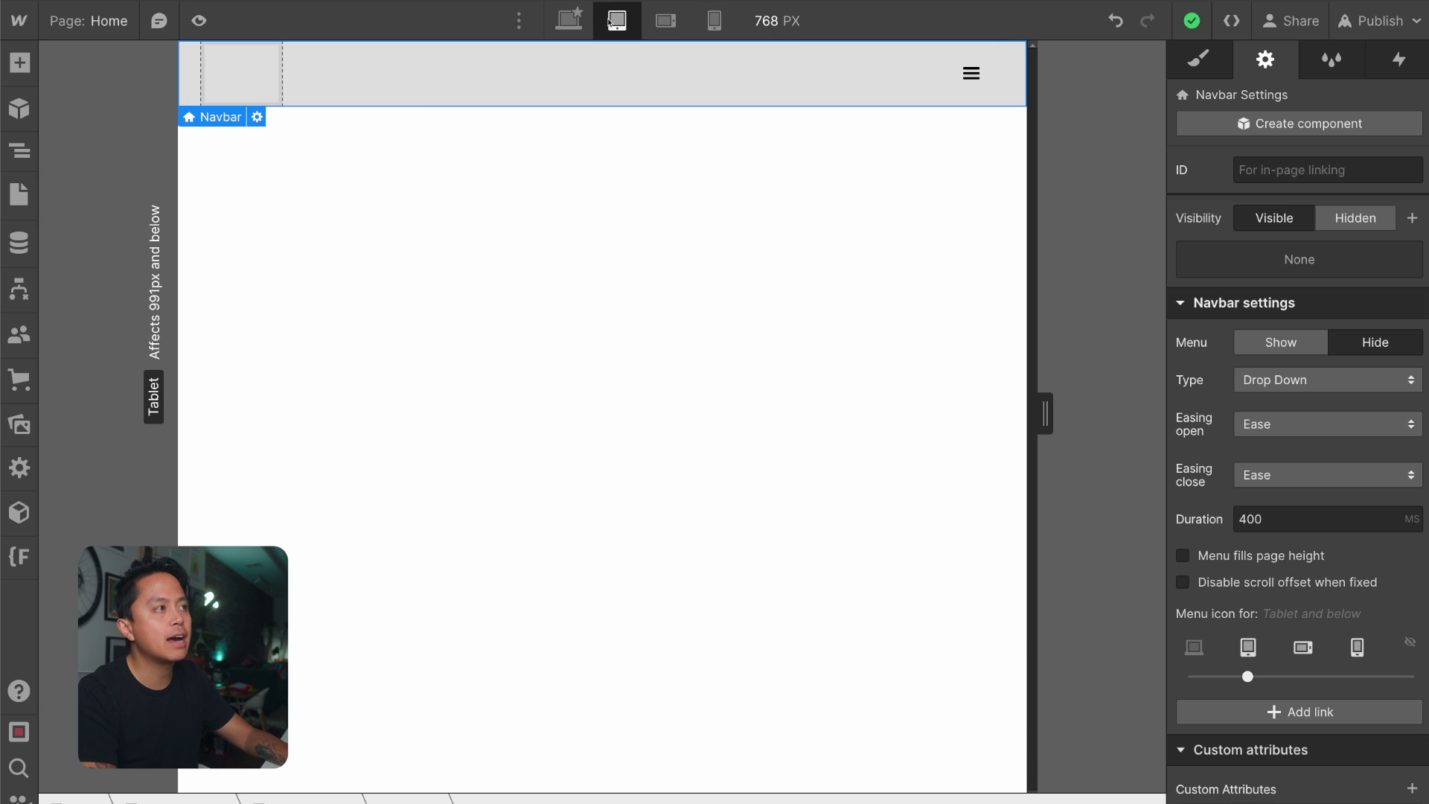
{"action": "left_click", "coordinate": [975, 46]}
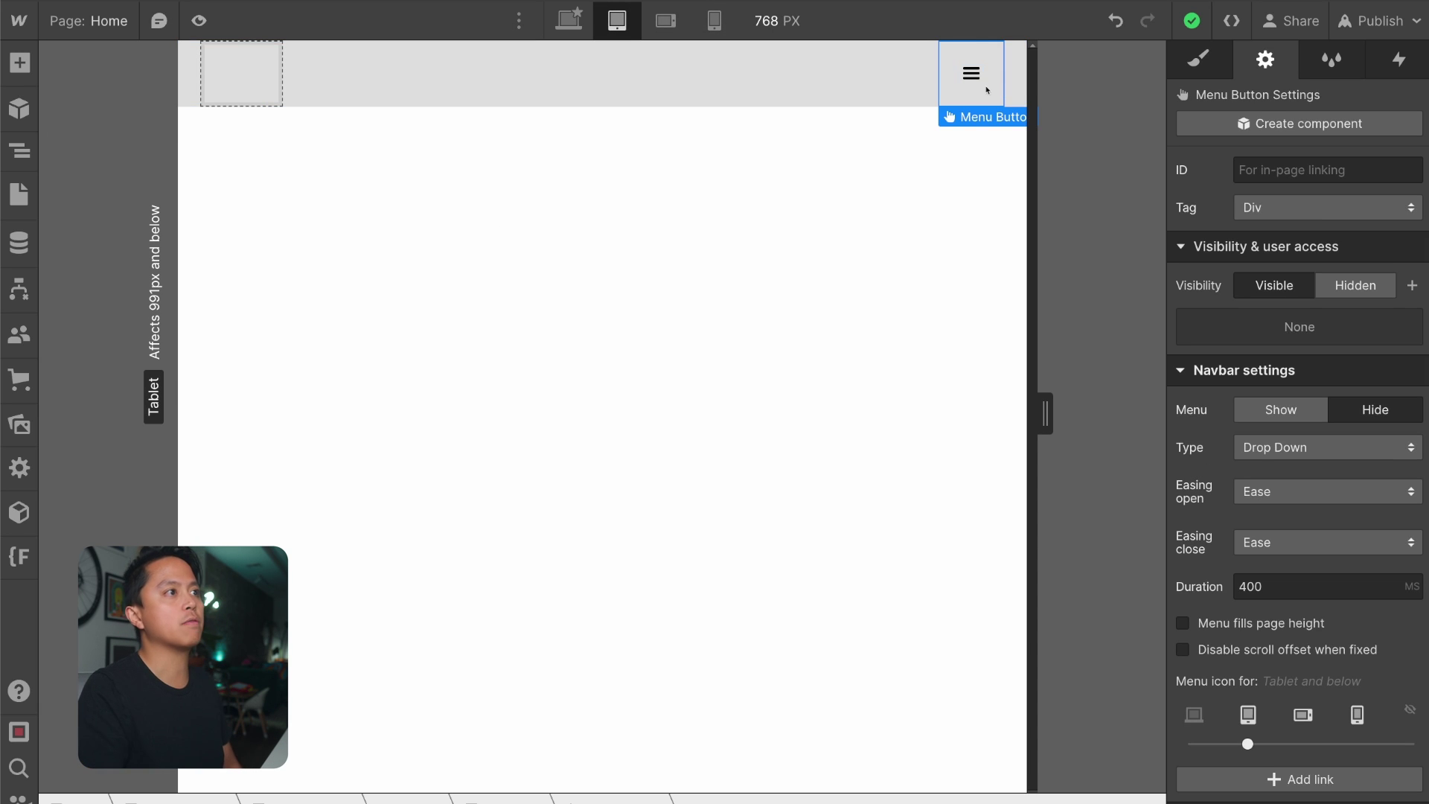
{"action": "left_click", "coordinate": [202, 22]}
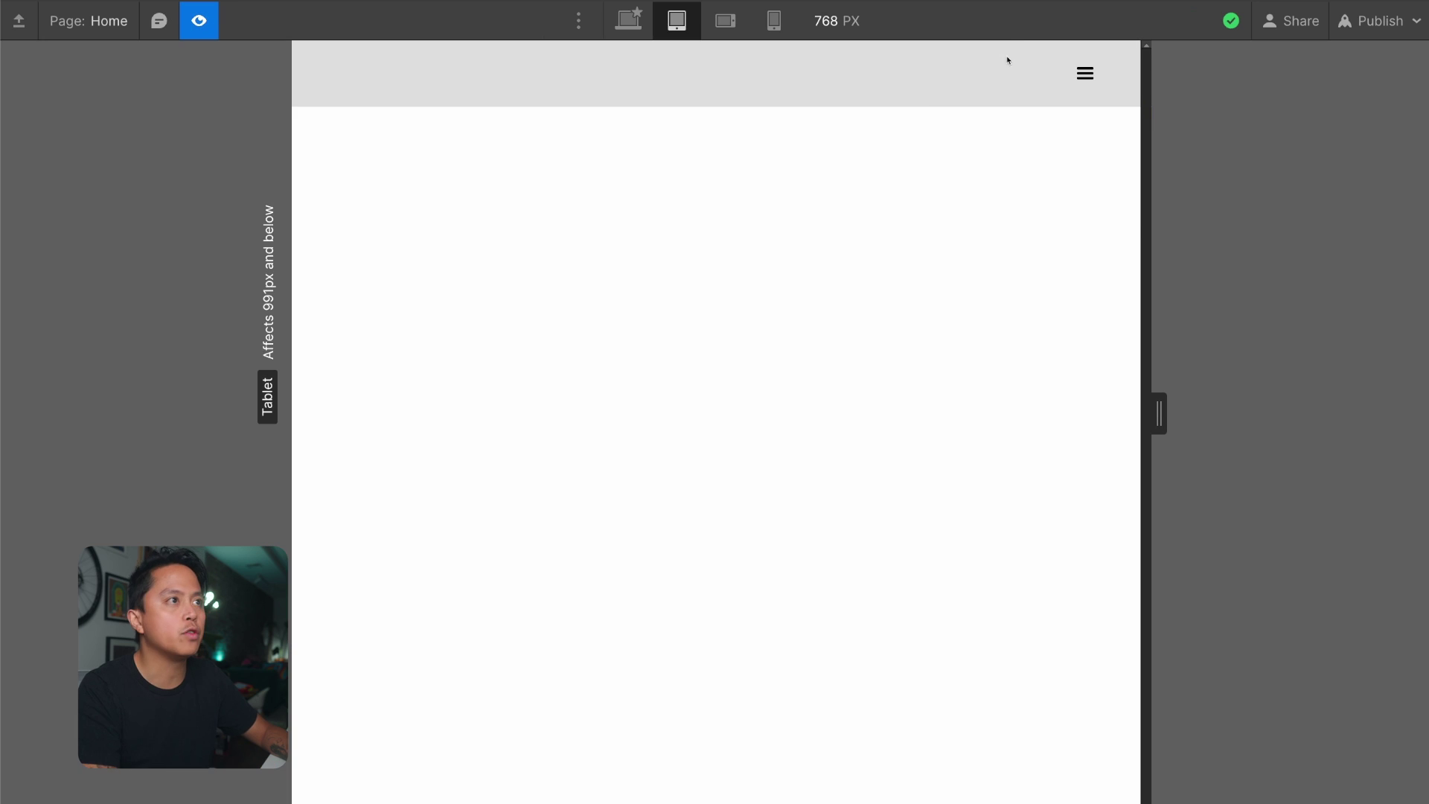
{"action": "left_click", "coordinate": [1075, 74]}
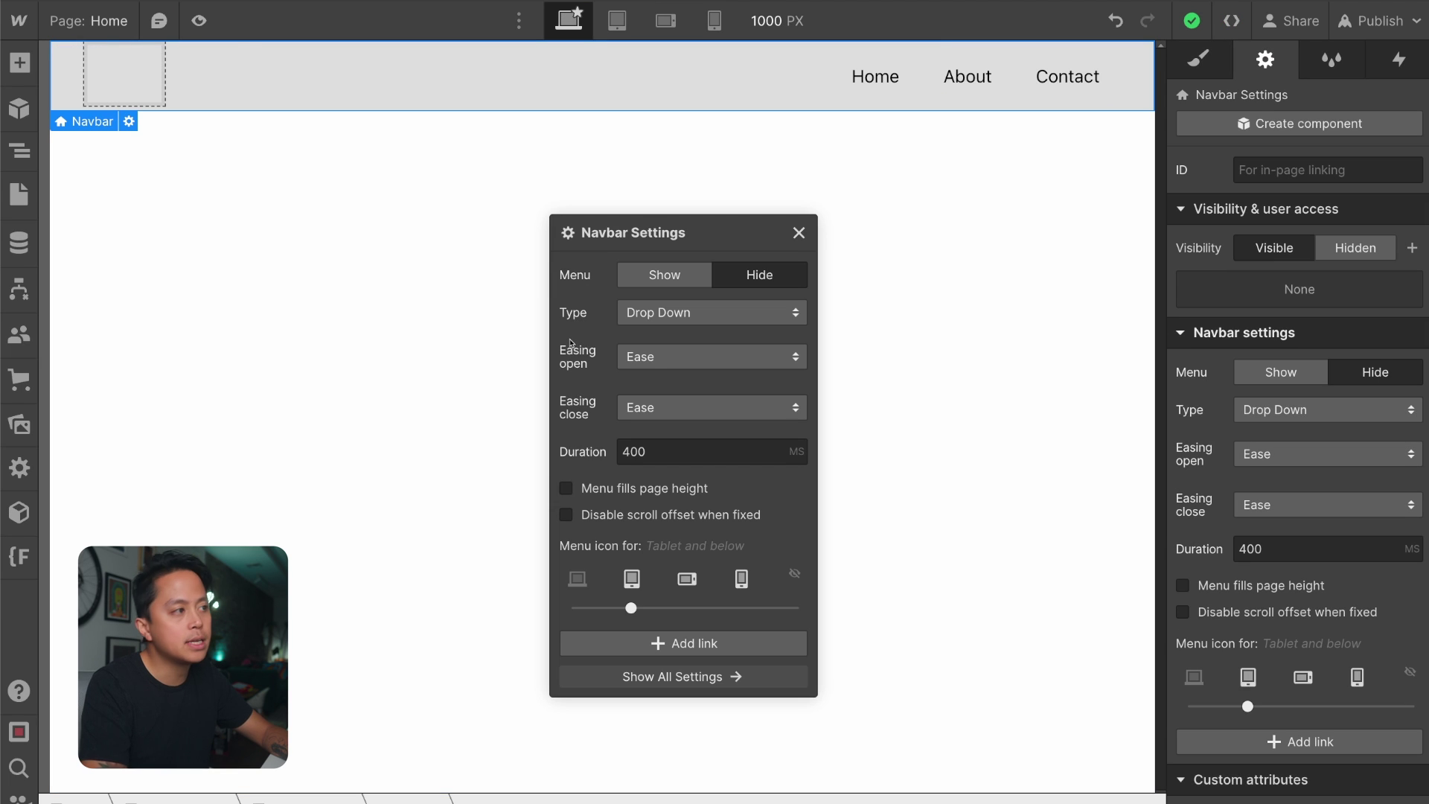
Try adding another link to the Navbar through its quick settings, and undo the addition
{"action": "key", "text": "F3"}
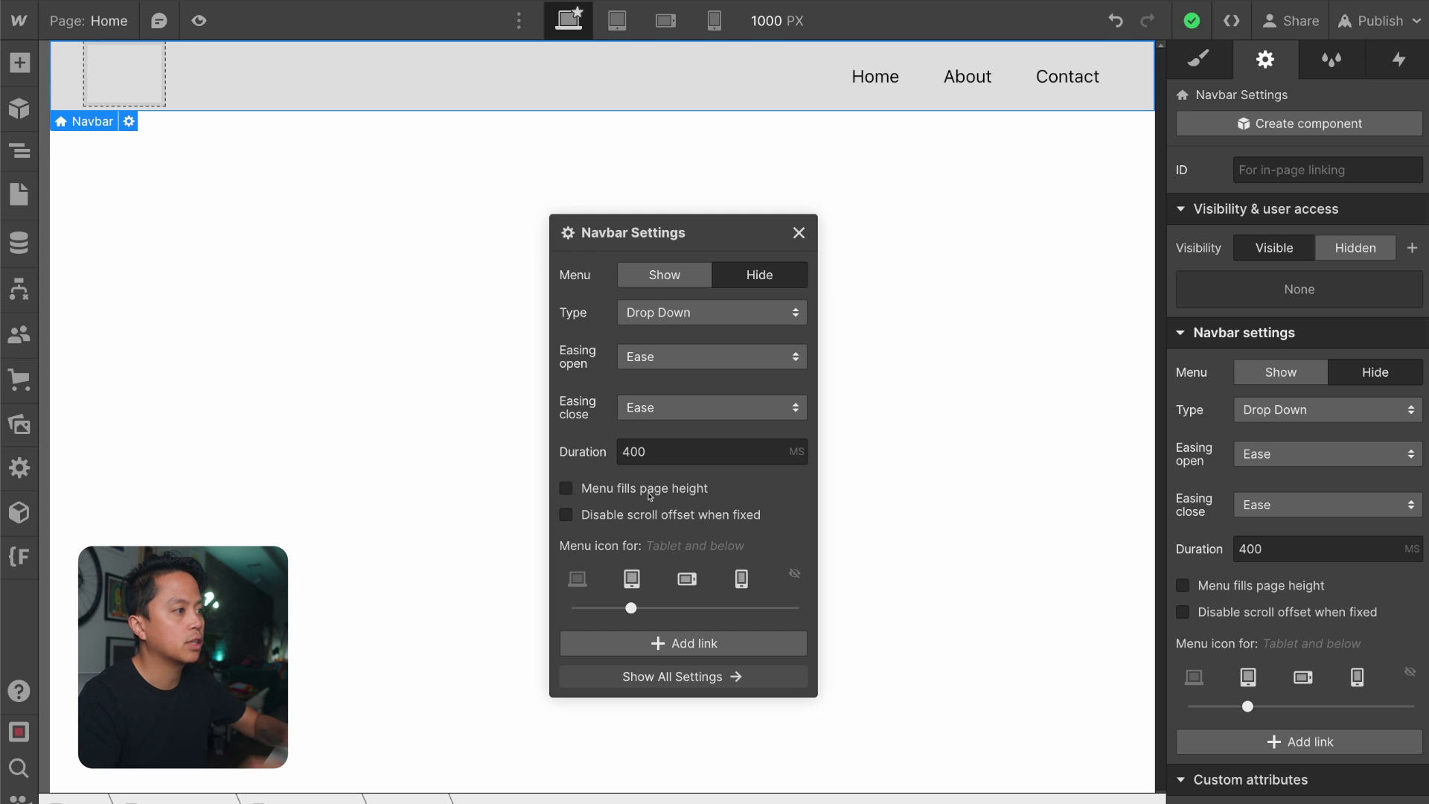
{"action": "left_click", "coordinate": [918, 248]}
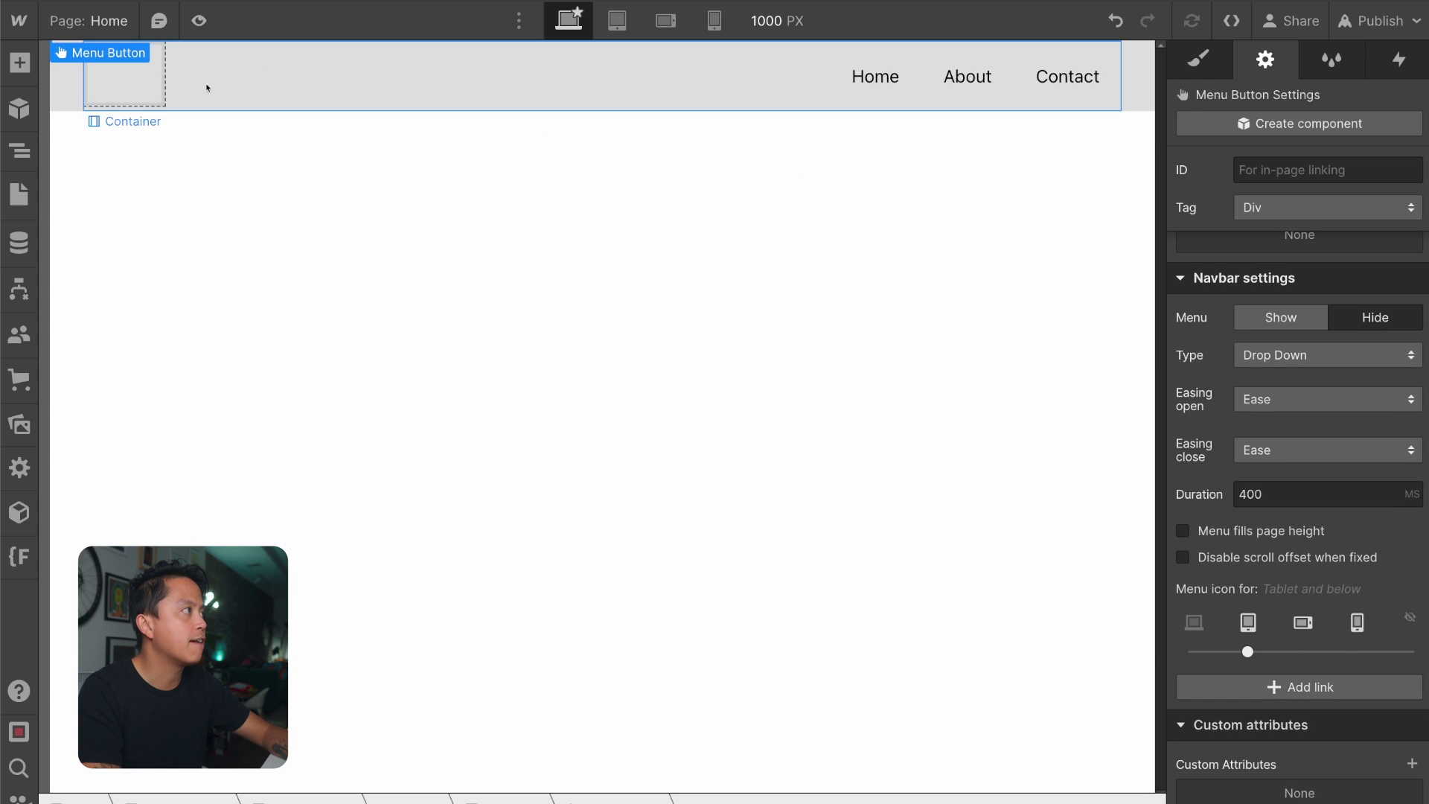
{"action": "left_click", "coordinate": [63, 84]}
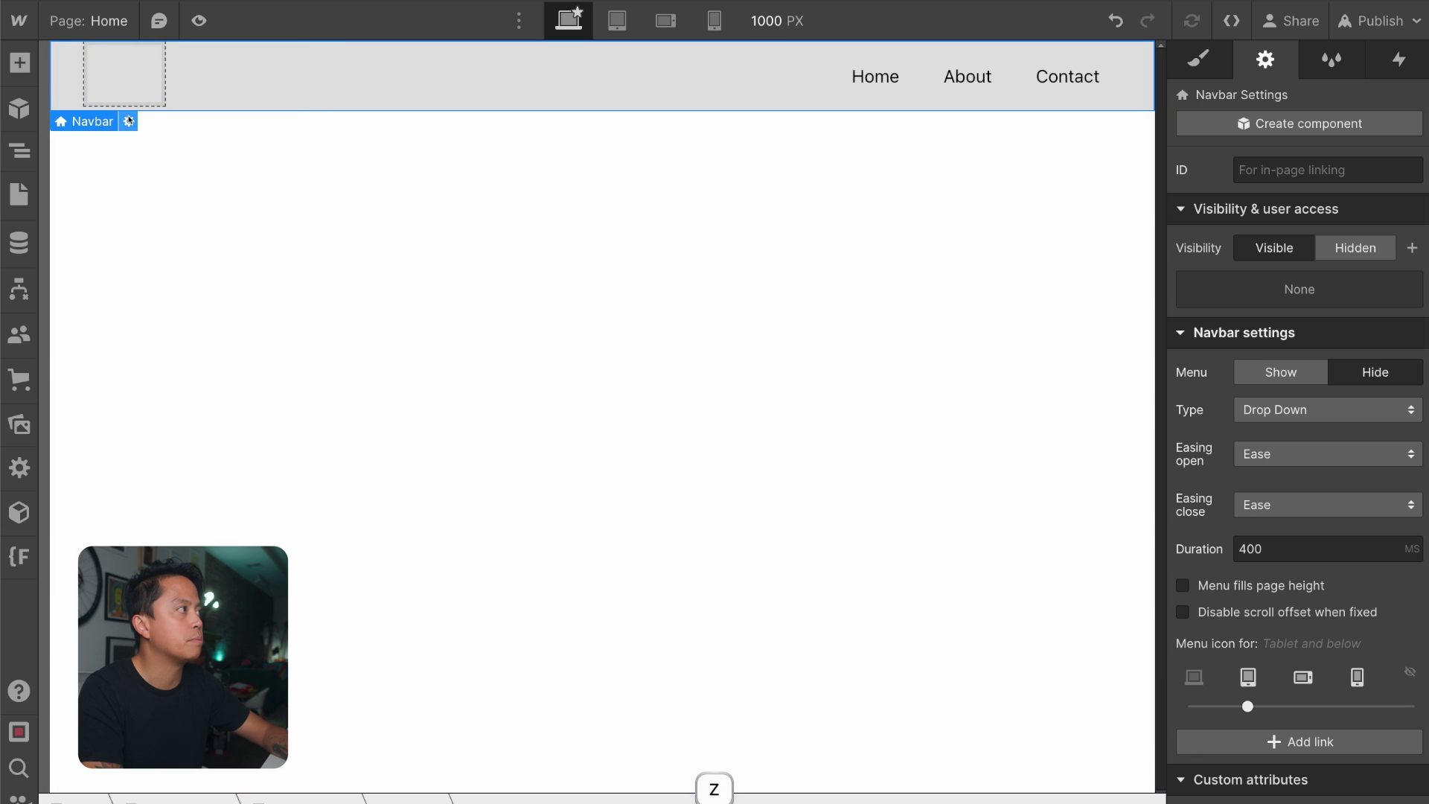
{"action": "left_click", "coordinate": [128, 119]}
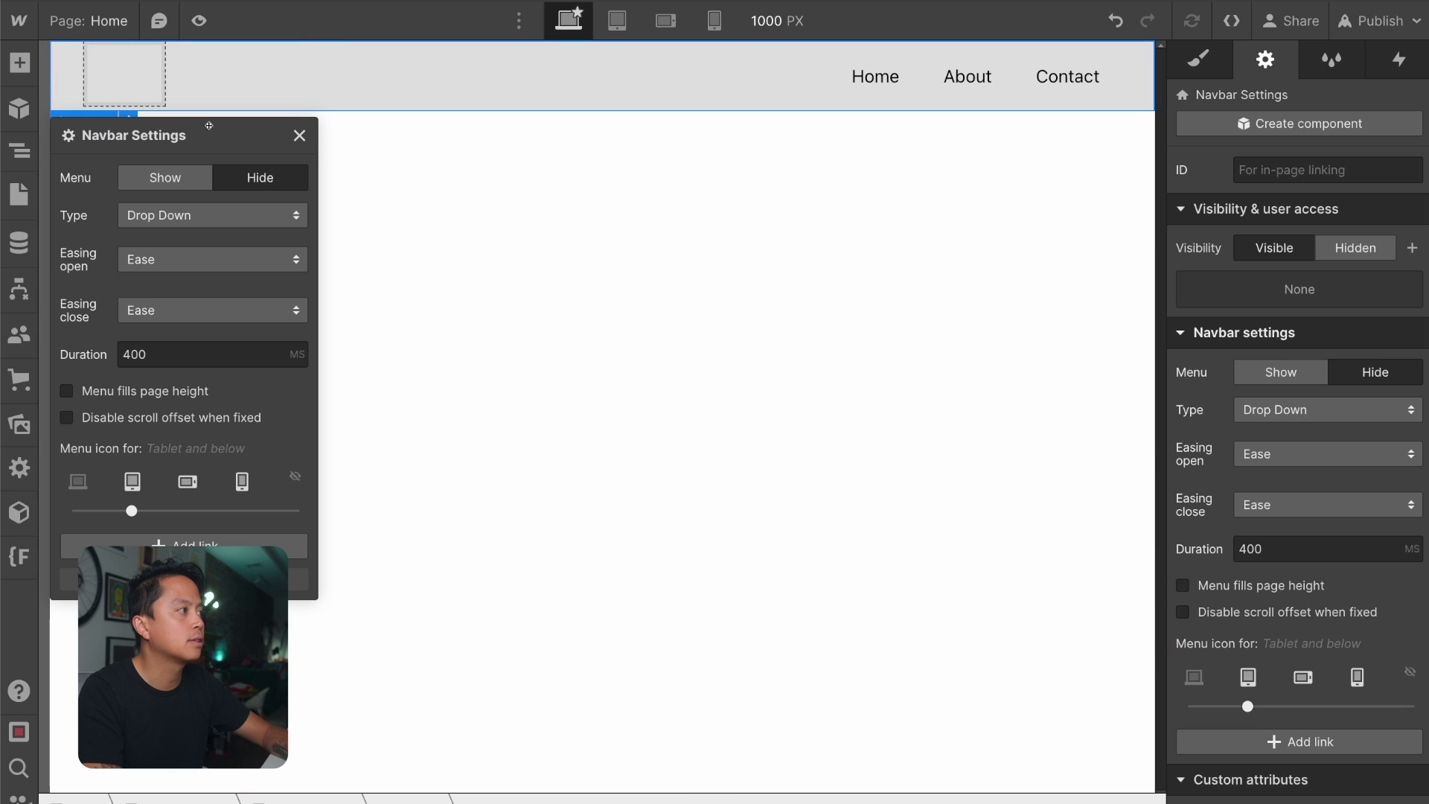
{"action": "left_click", "coordinate": [175, 544]}
{"action": "key", "text": "super+z"}
Inspect the settings of the About link, Container, Navbar and Contact link by selecting them on the canvas
{"action": "left_click", "coordinate": [1006, 93]}
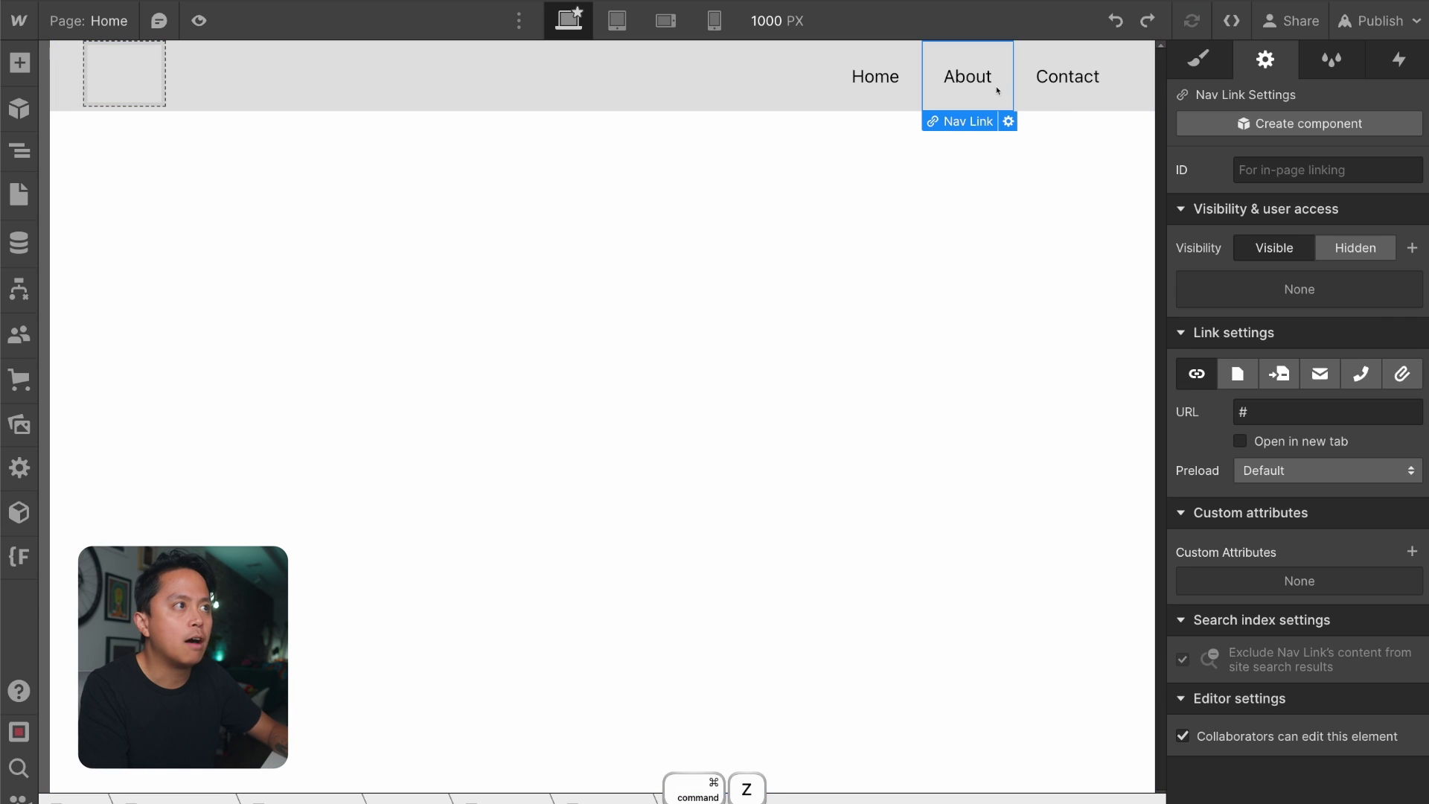
{"action": "left_click", "coordinate": [766, 73]}
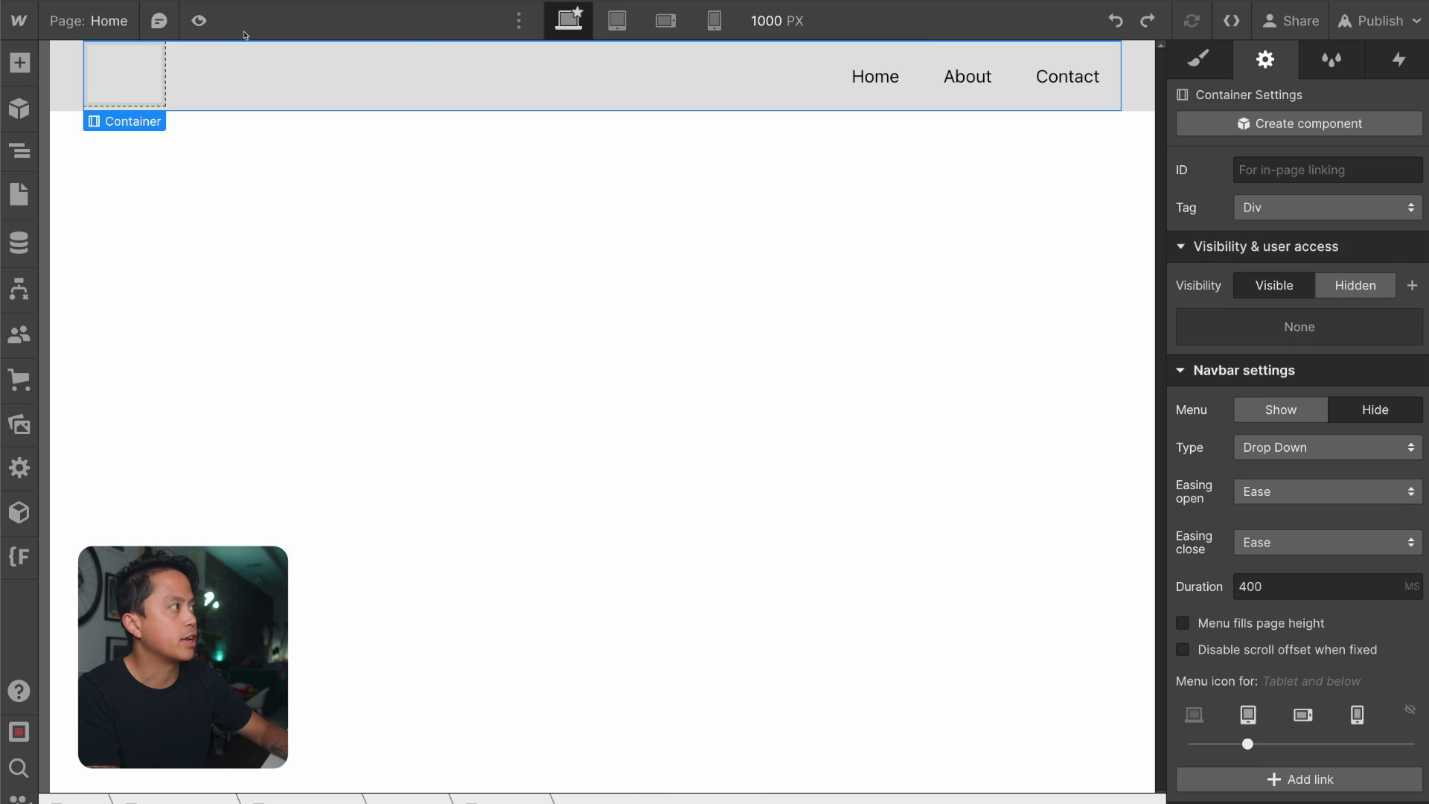
{"action": "left_click", "coordinate": [137, 75]}
{"action": "left_click", "coordinate": [74, 73]}
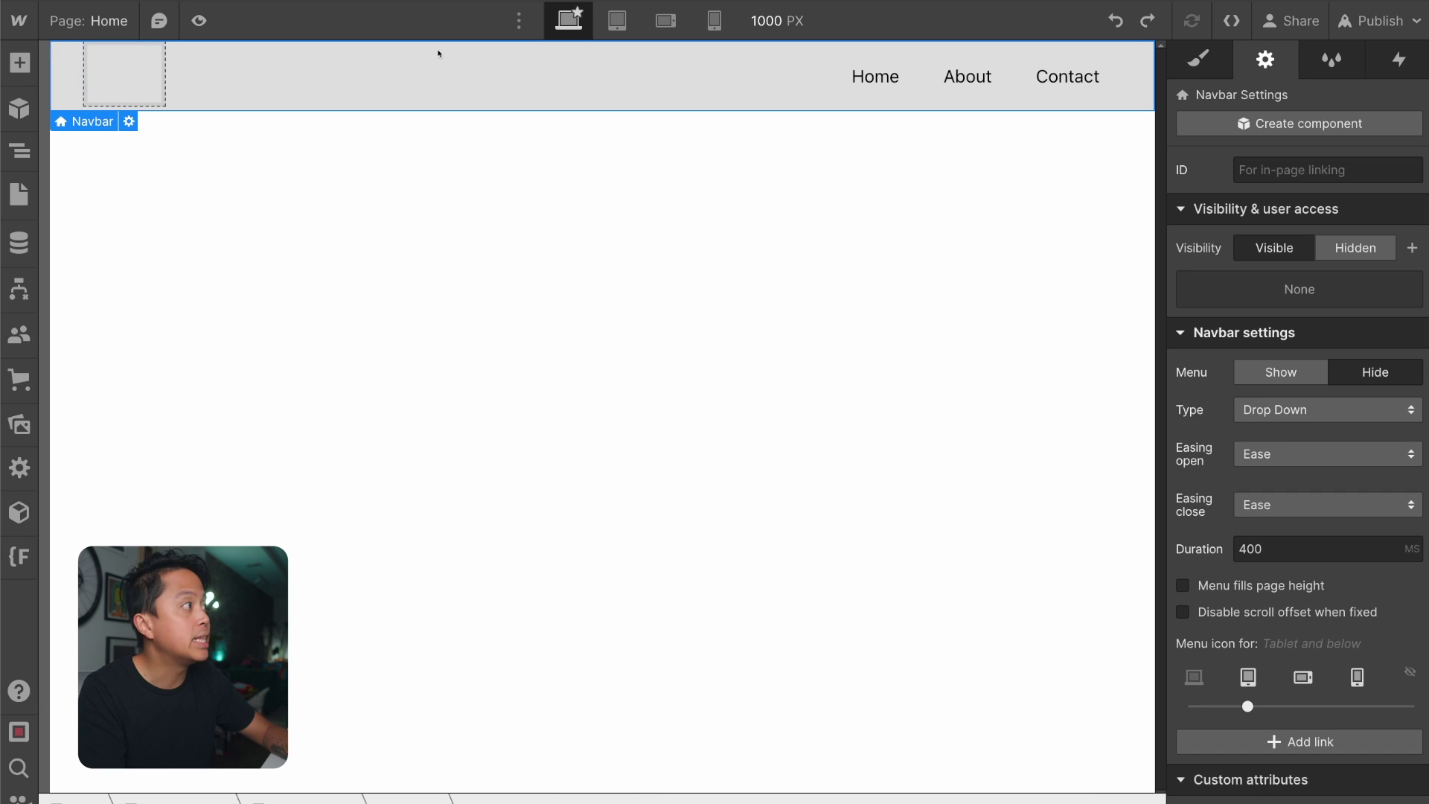
{"action": "left_click", "coordinate": [1072, 95]}
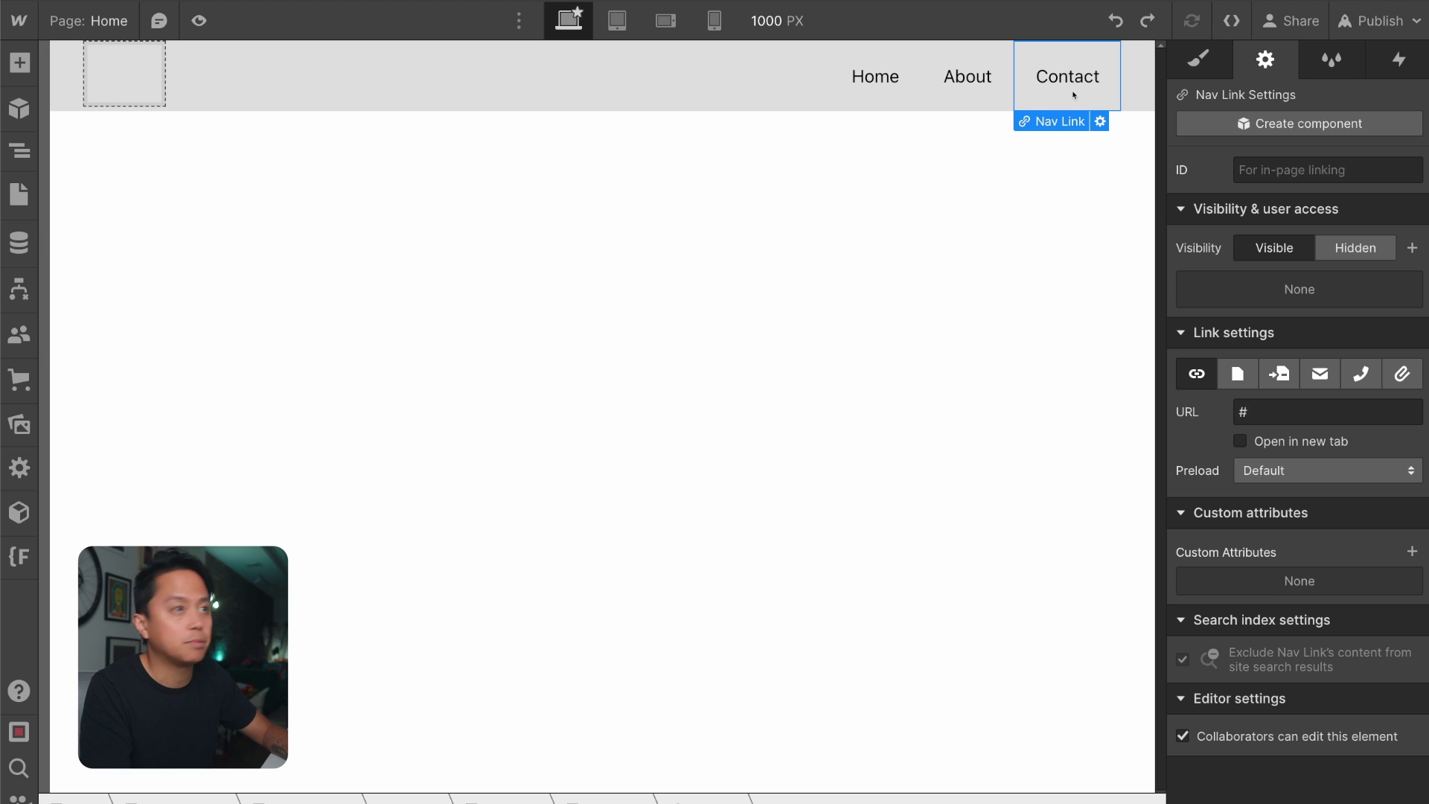
{"action": "key", "text": "ctrl+Up"}
{"action": "key", "text": "ctrl+Up"}
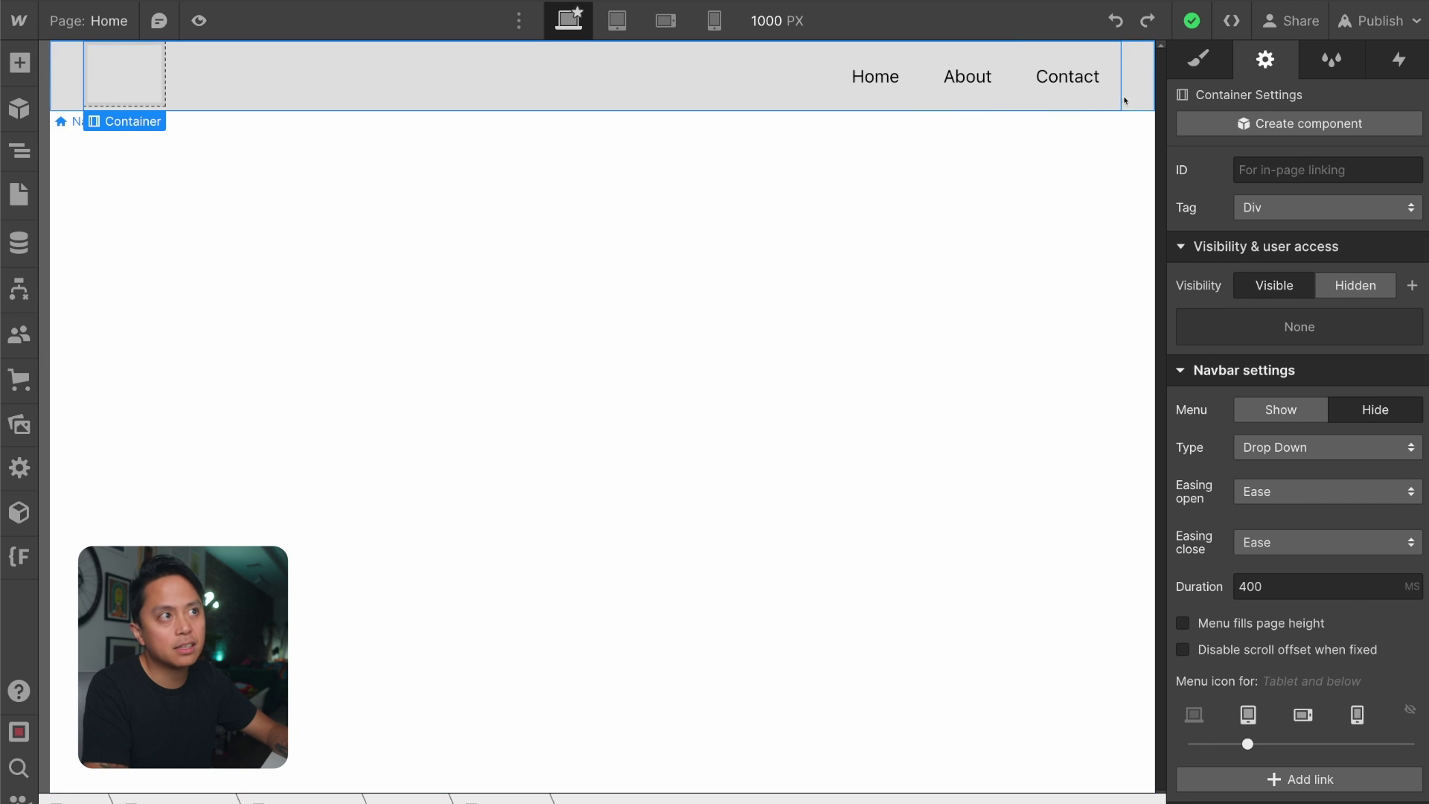
{"action": "left_click", "coordinate": [58, 123]}
Show the Navigator to view the page's element hierarchy with the Navbar's nested parts
{"action": "left_click", "coordinate": [18, 151]}
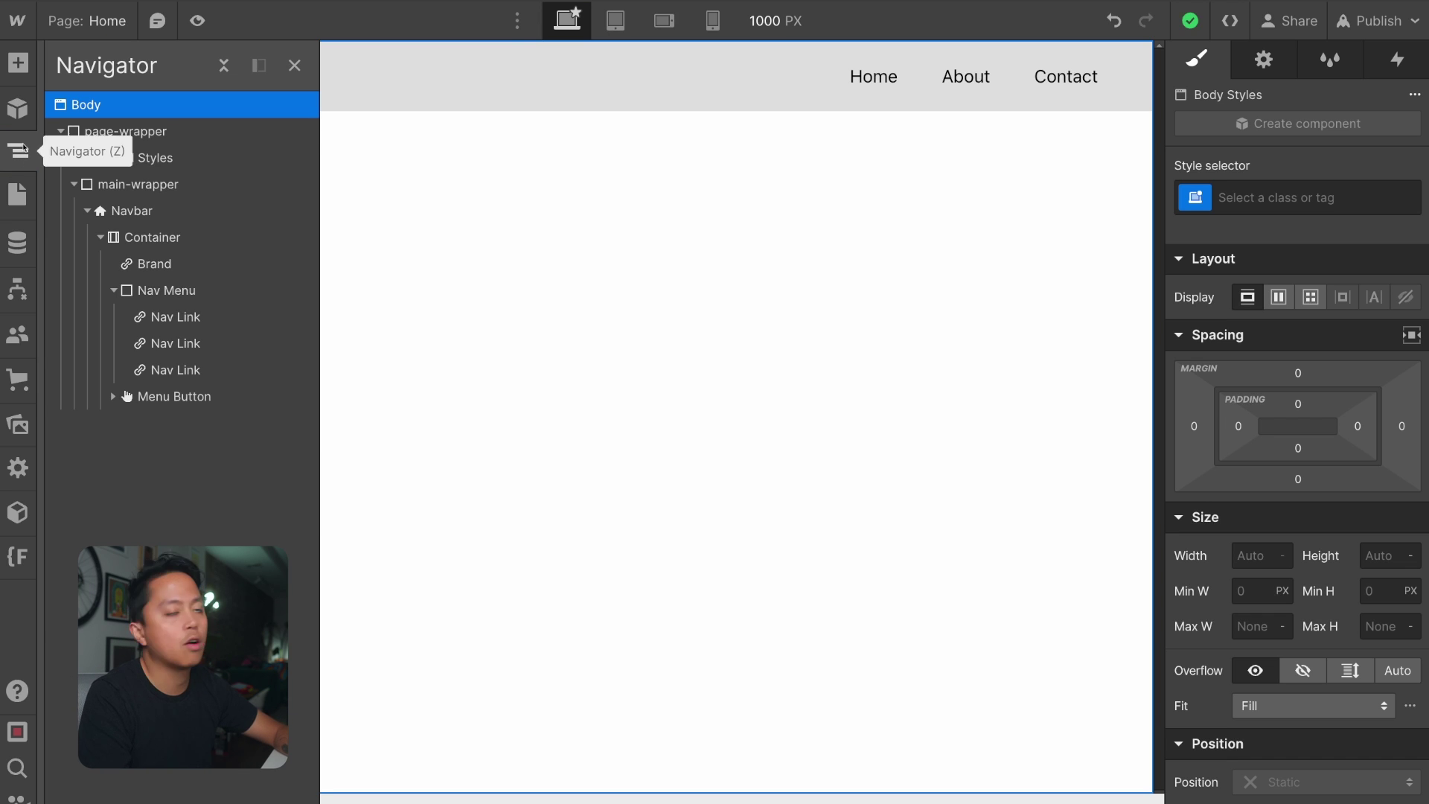
{"action": "key", "text": "z"}
{"action": "key", "text": "z"}
{"action": "key", "text": "z"}
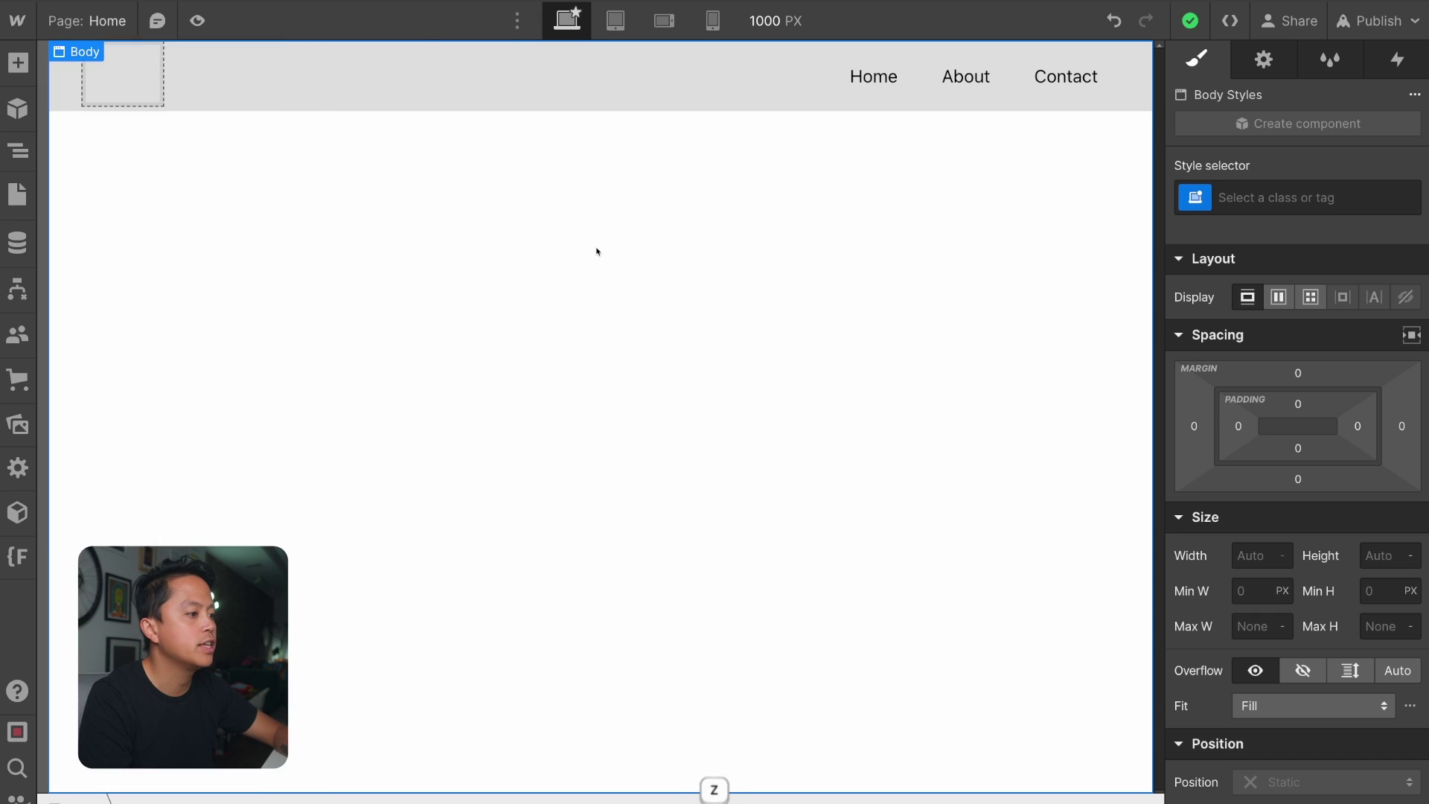
{"action": "key", "text": "z"}
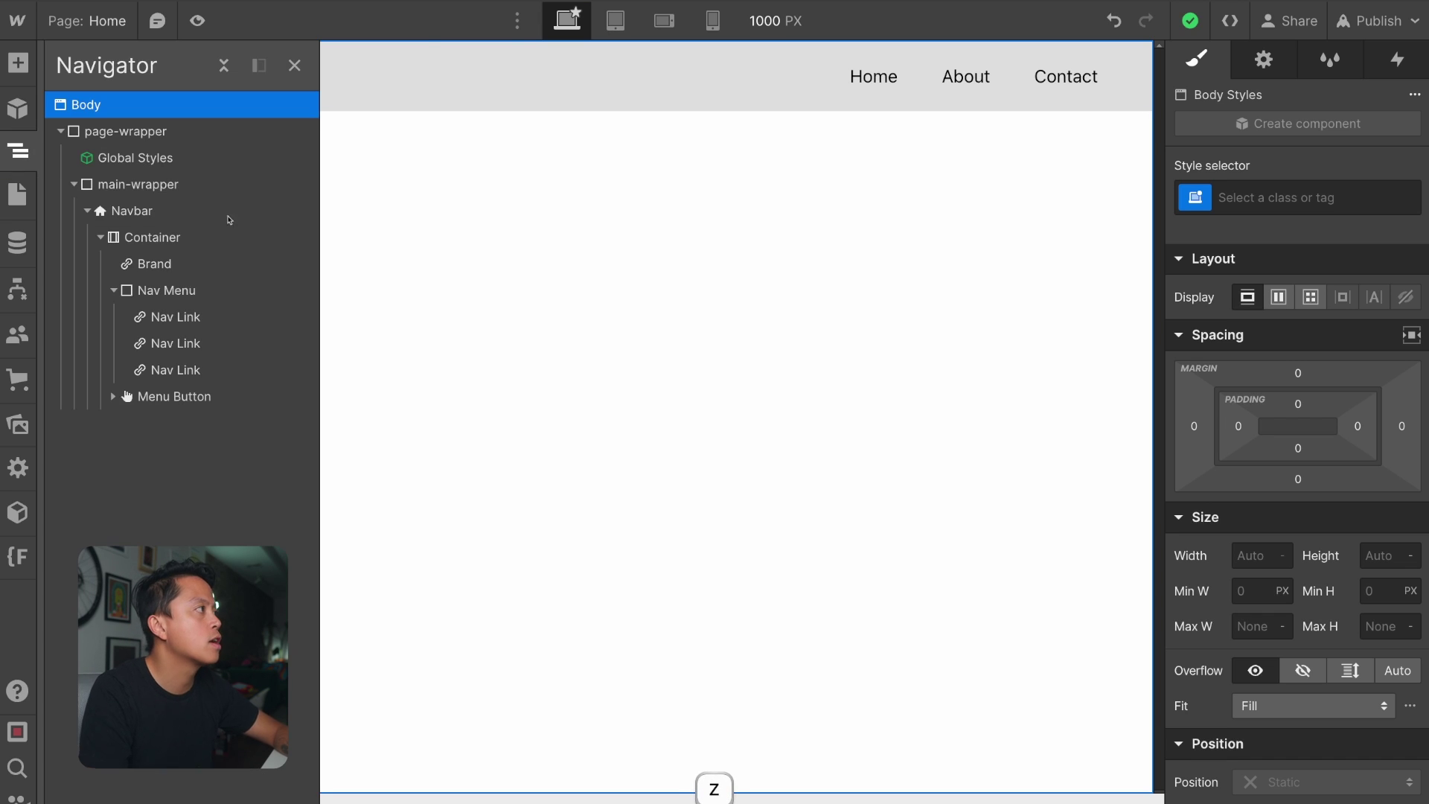
Select the Navbar in the element hierarchy and look through its element settings and interactions
{"action": "left_click", "coordinate": [152, 213]}
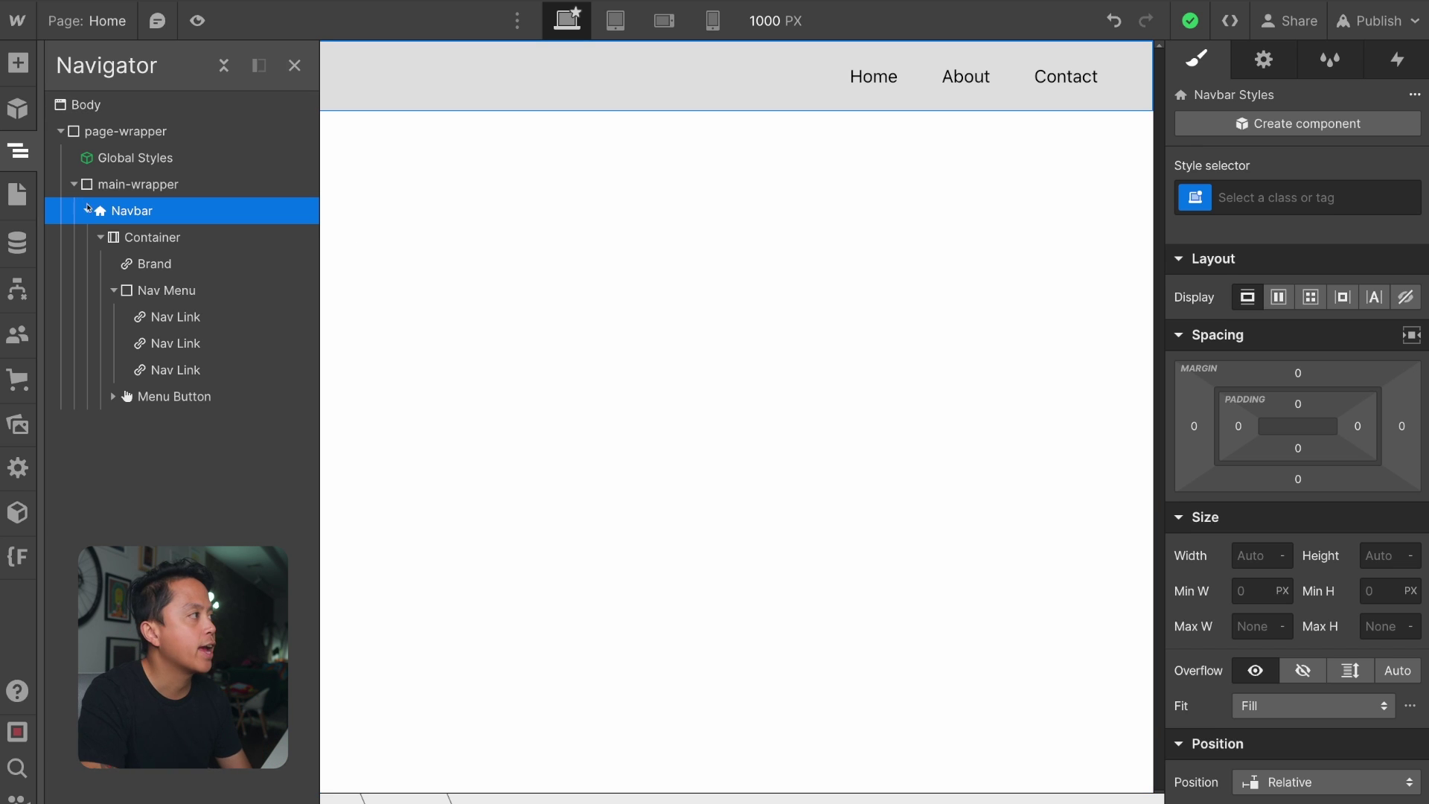
{"action": "left_click", "coordinate": [1264, 61]}
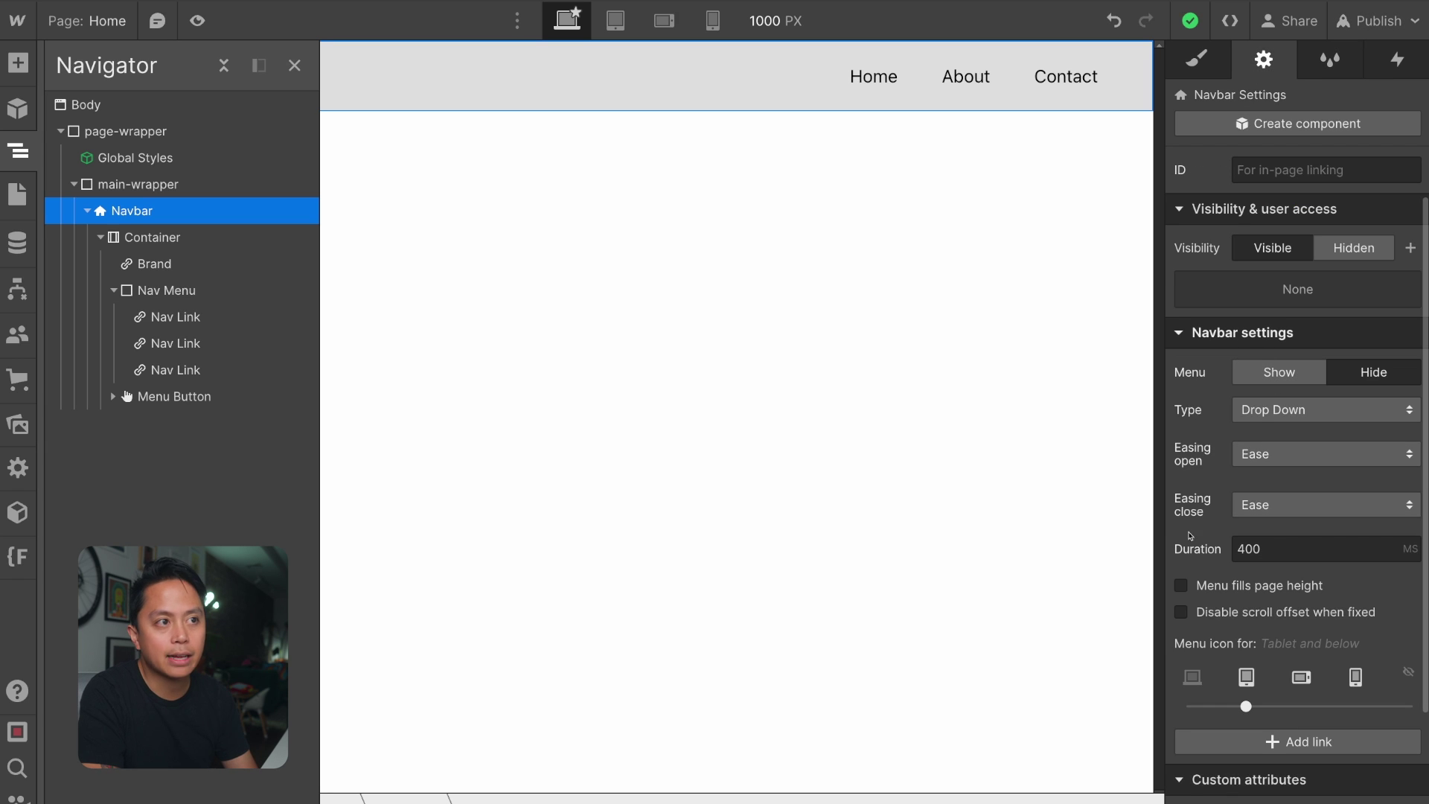
{"action": "scroll", "coordinate": [1190, 535], "scroll_direction": "down", "scroll_amount": 2}
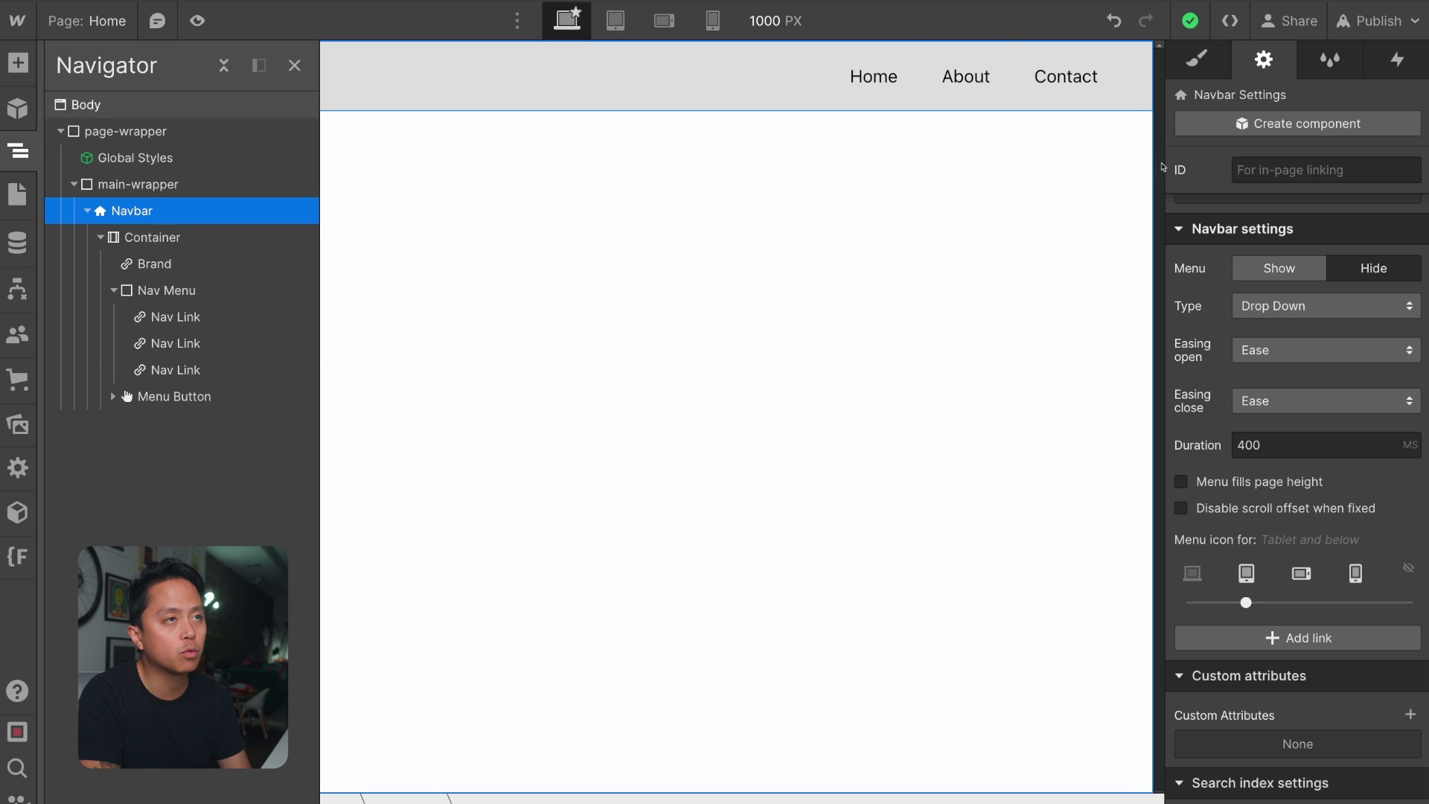
{"action": "left_click", "coordinate": [1406, 71]}
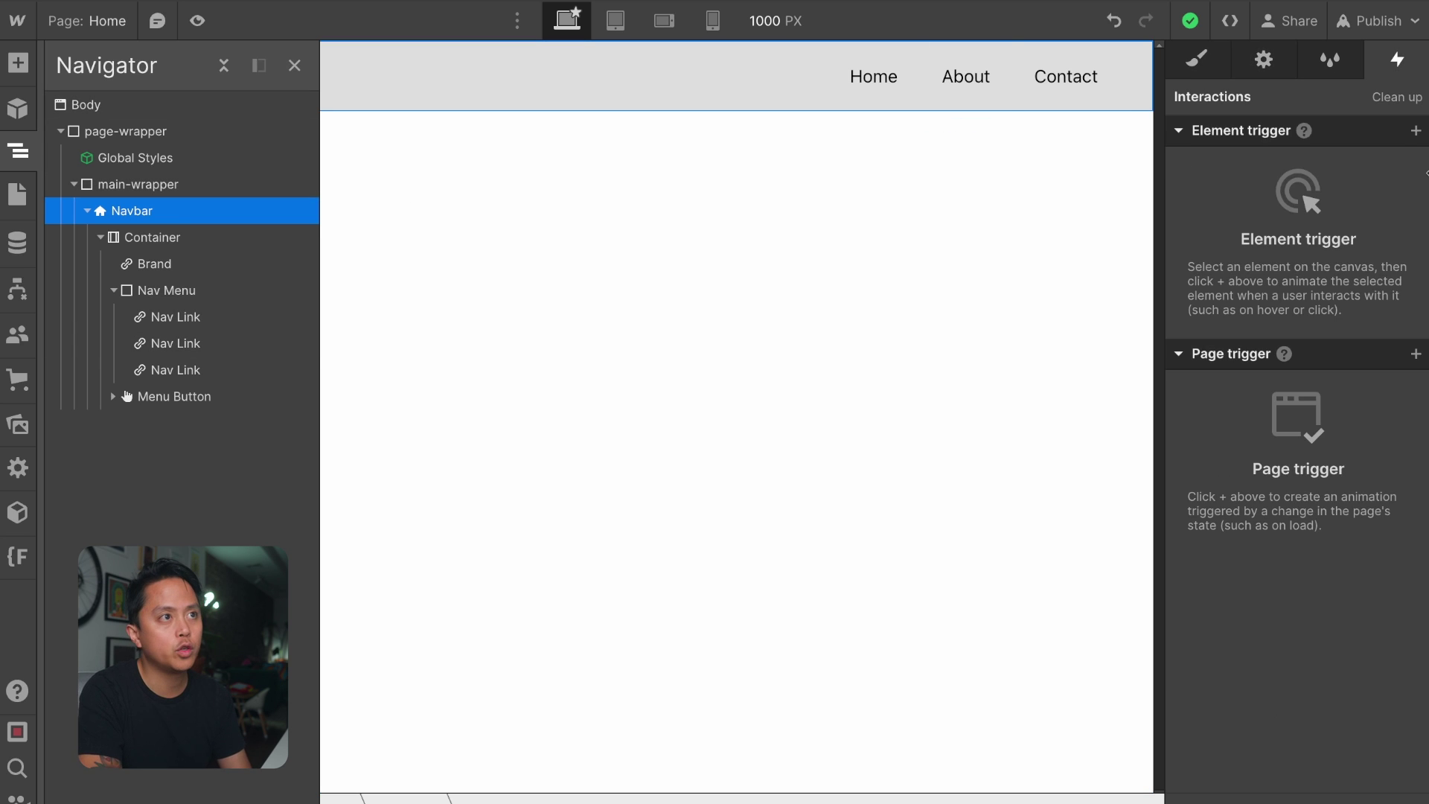
Add a "Navbar opens" element trigger to the Navbar and preview the page at the tablet breakpoint
{"action": "left_click", "coordinate": [1415, 131]}
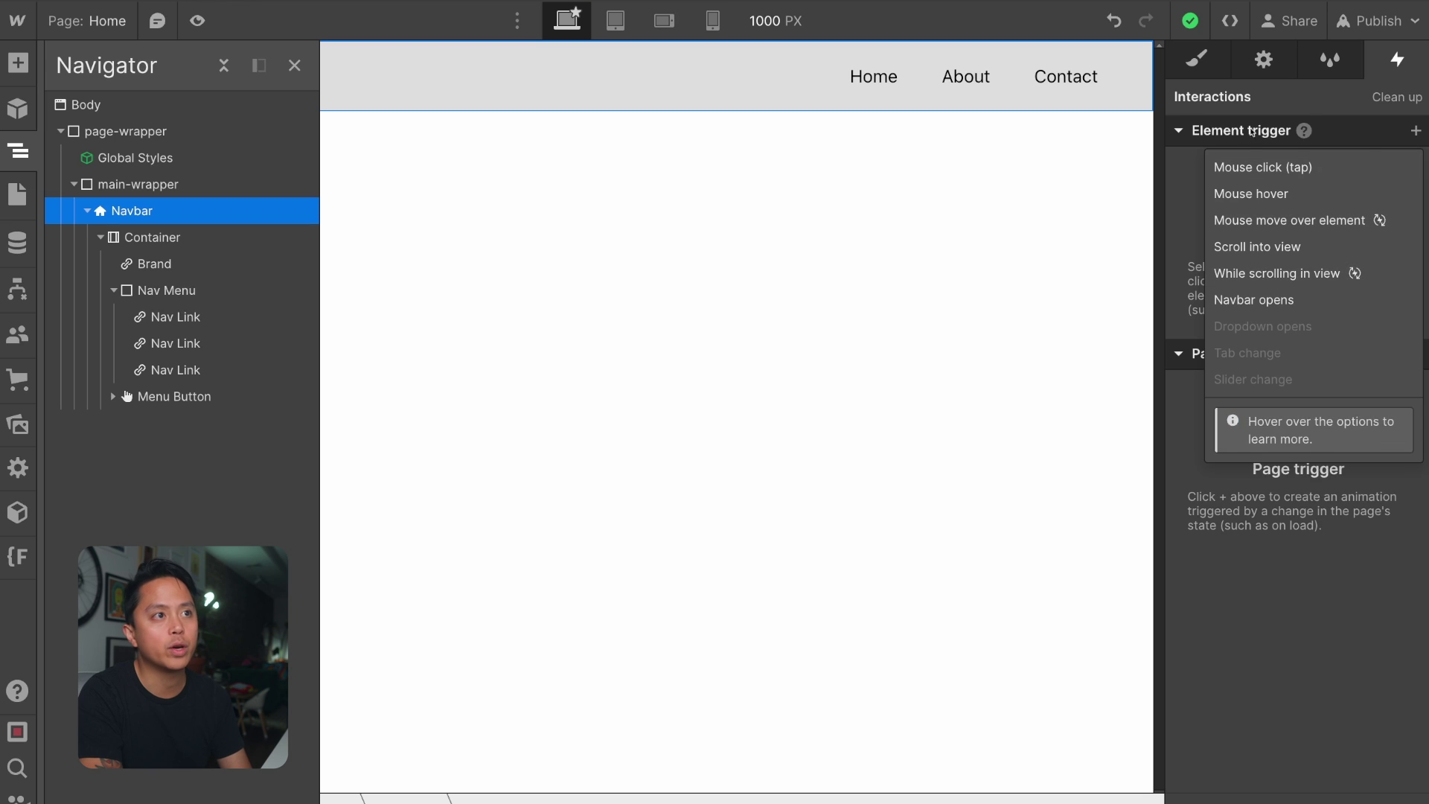
{"action": "left_click", "coordinate": [1255, 300]}
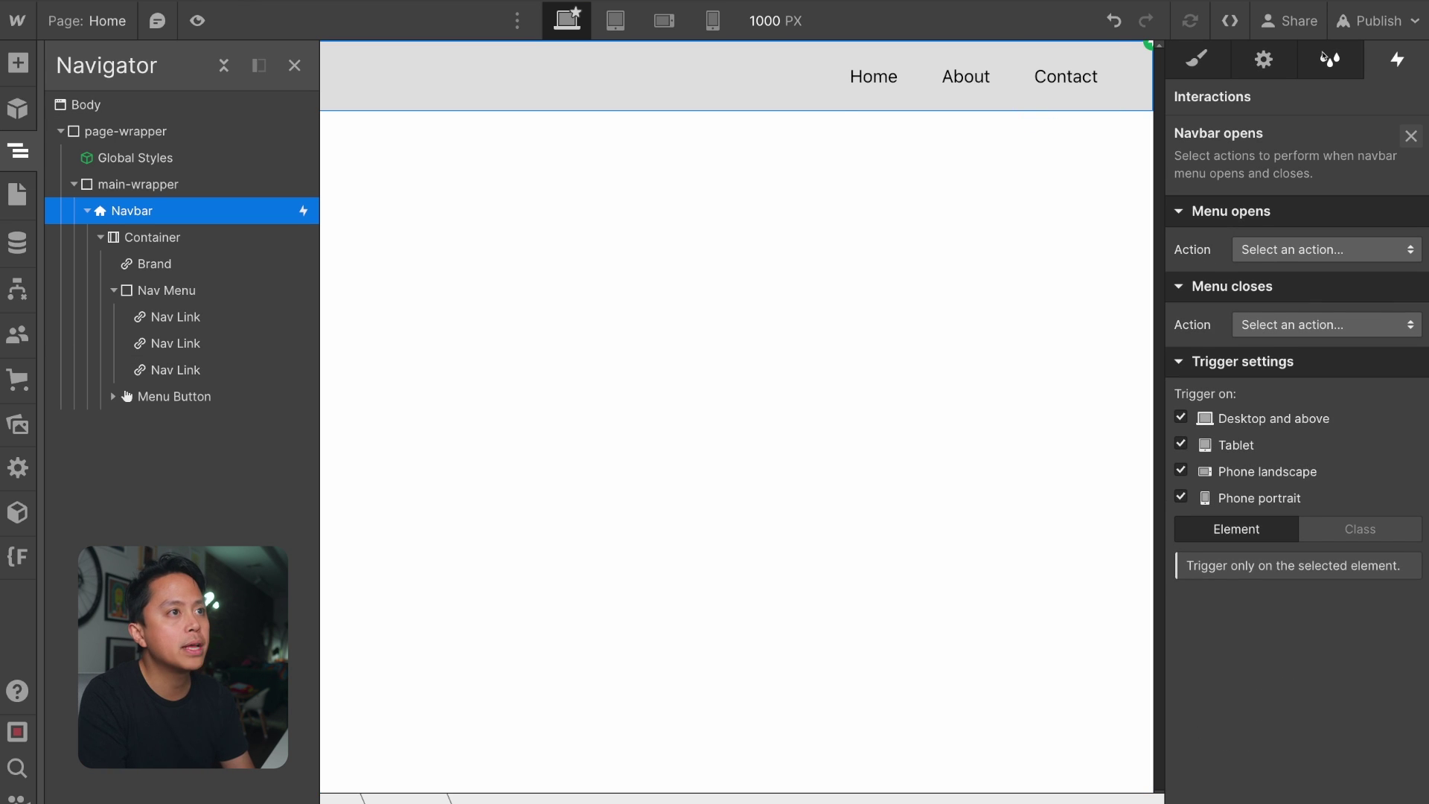
{"action": "left_click", "coordinate": [617, 22]}
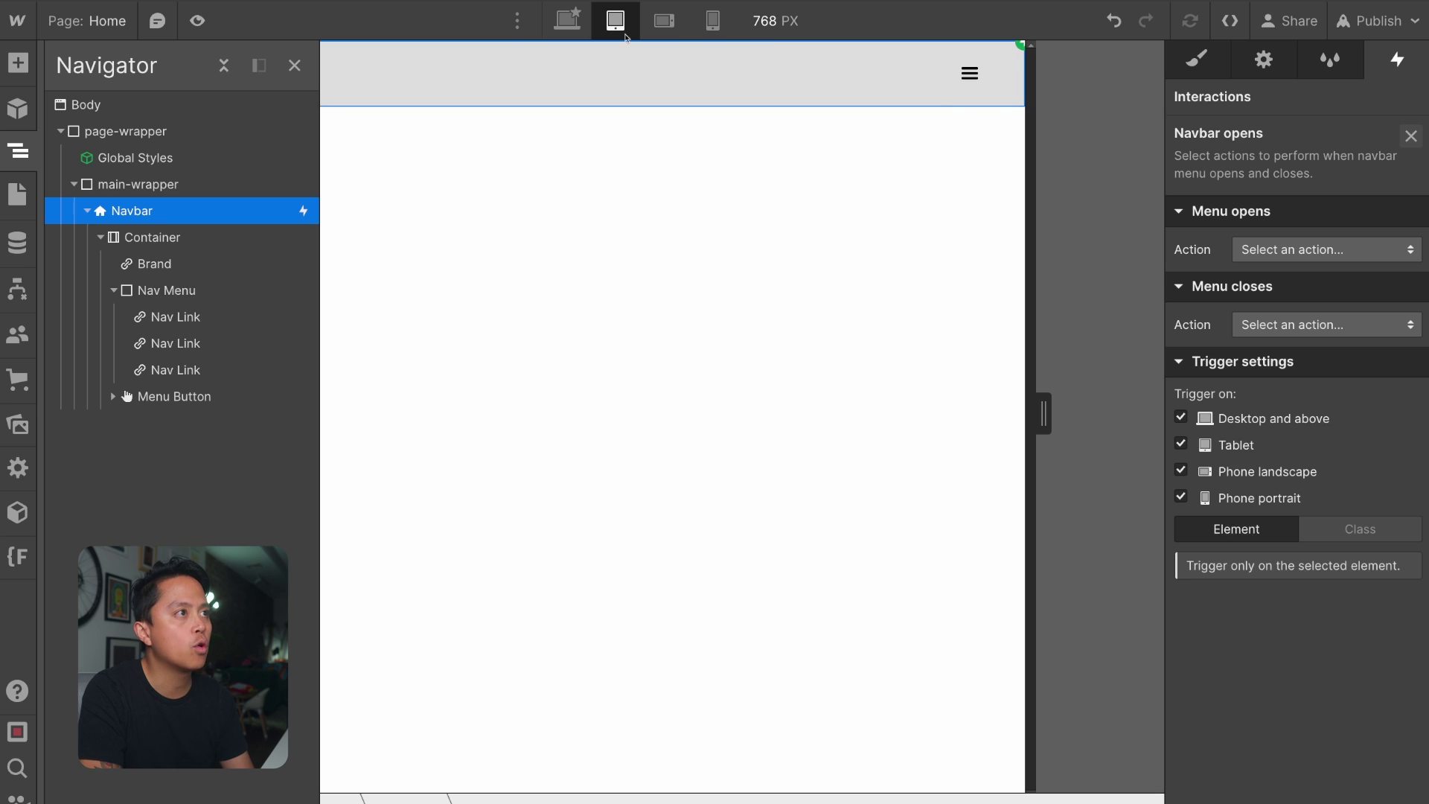
{"action": "left_click", "coordinate": [959, 102]}
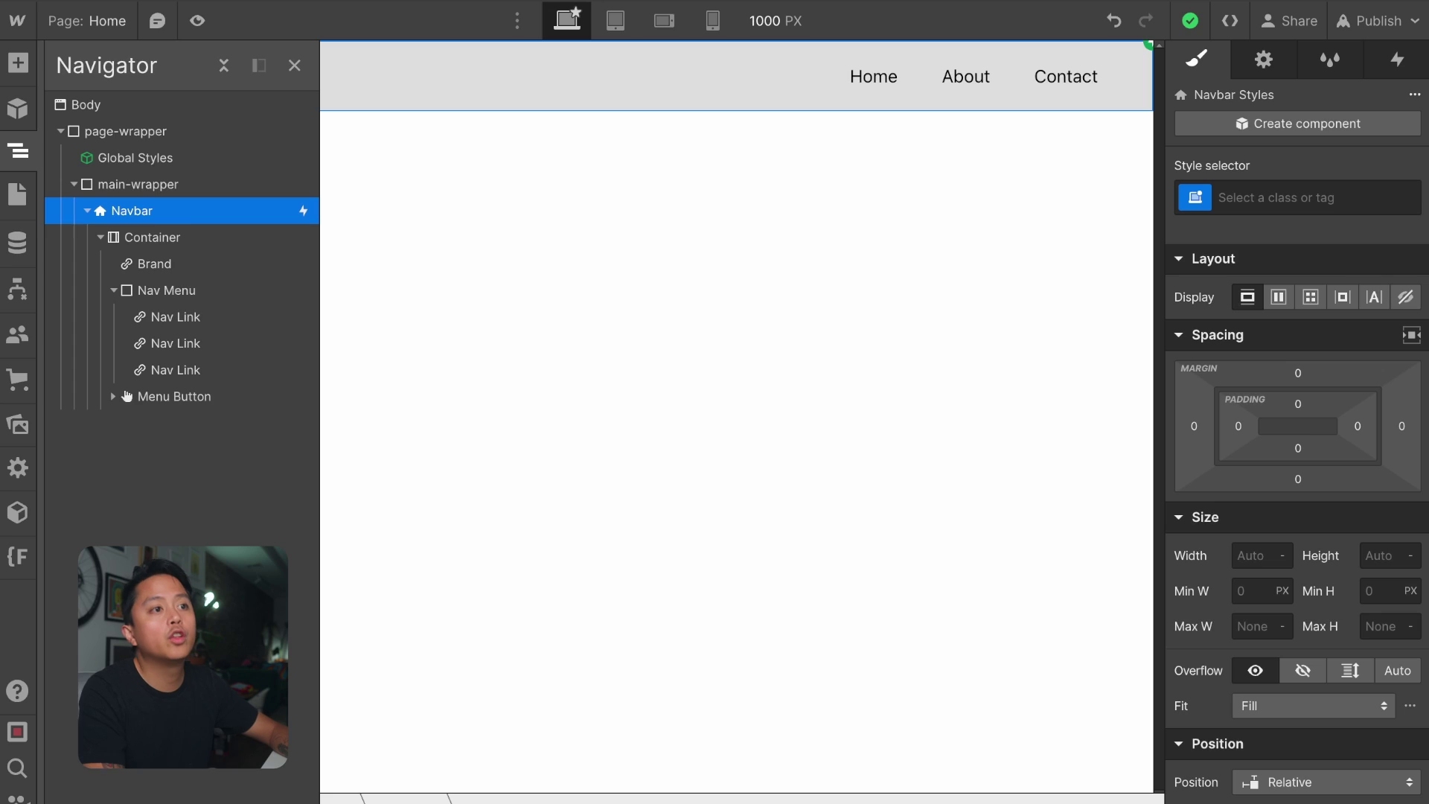
Review the Navbar's layout, spacing and size styles at the desktop breakpoint, and set its position to Relative
{"action": "scroll", "coordinate": [1298, 459], "scroll_direction": "down", "scroll_amount": 1}
{"action": "scroll", "coordinate": [1298, 459], "scroll_direction": "down", "scroll_amount": 3}
{"action": "scroll", "coordinate": [1298, 458], "scroll_direction": "up", "scroll_amount": 3}
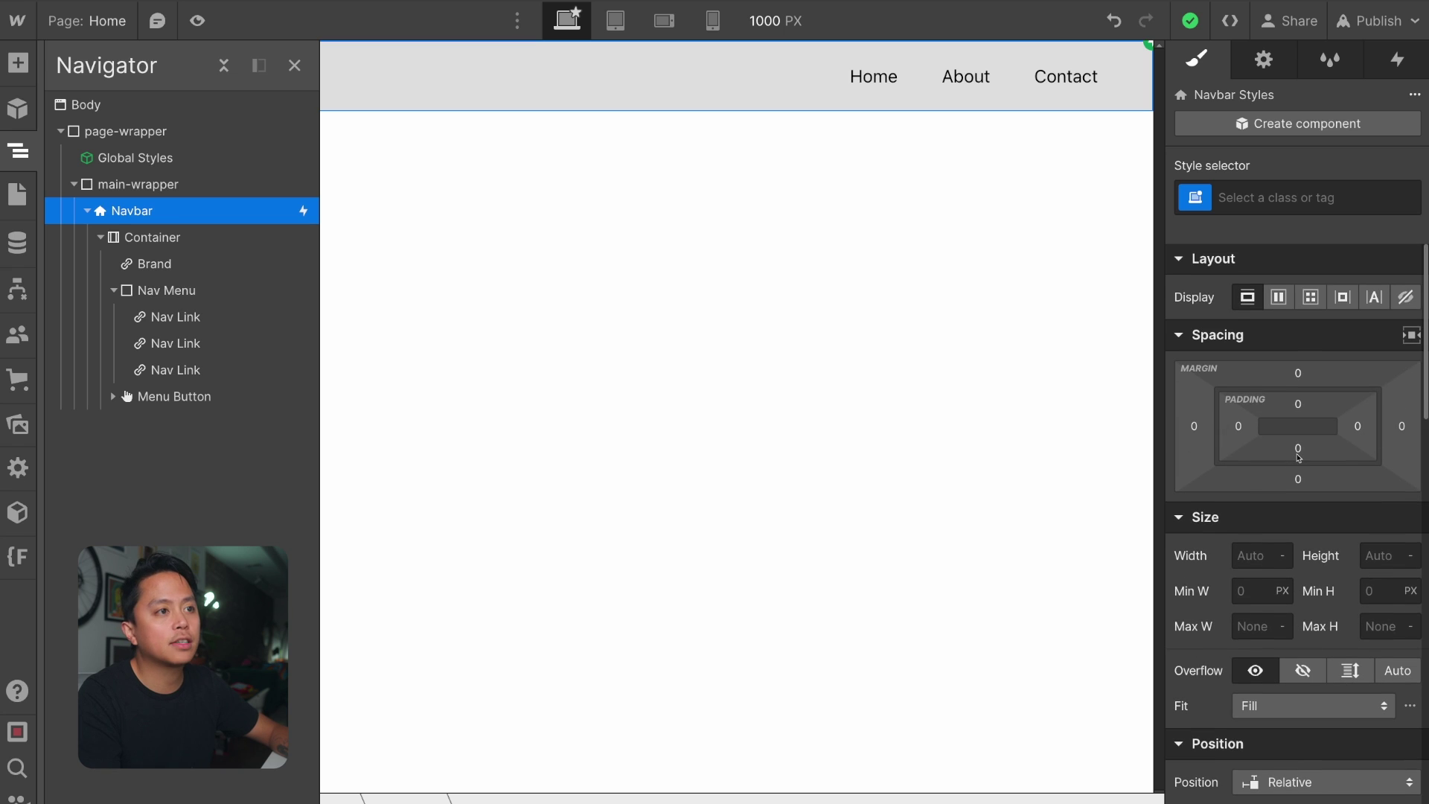
{"action": "scroll", "coordinate": [1298, 458], "scroll_direction": "down", "scroll_amount": 4}
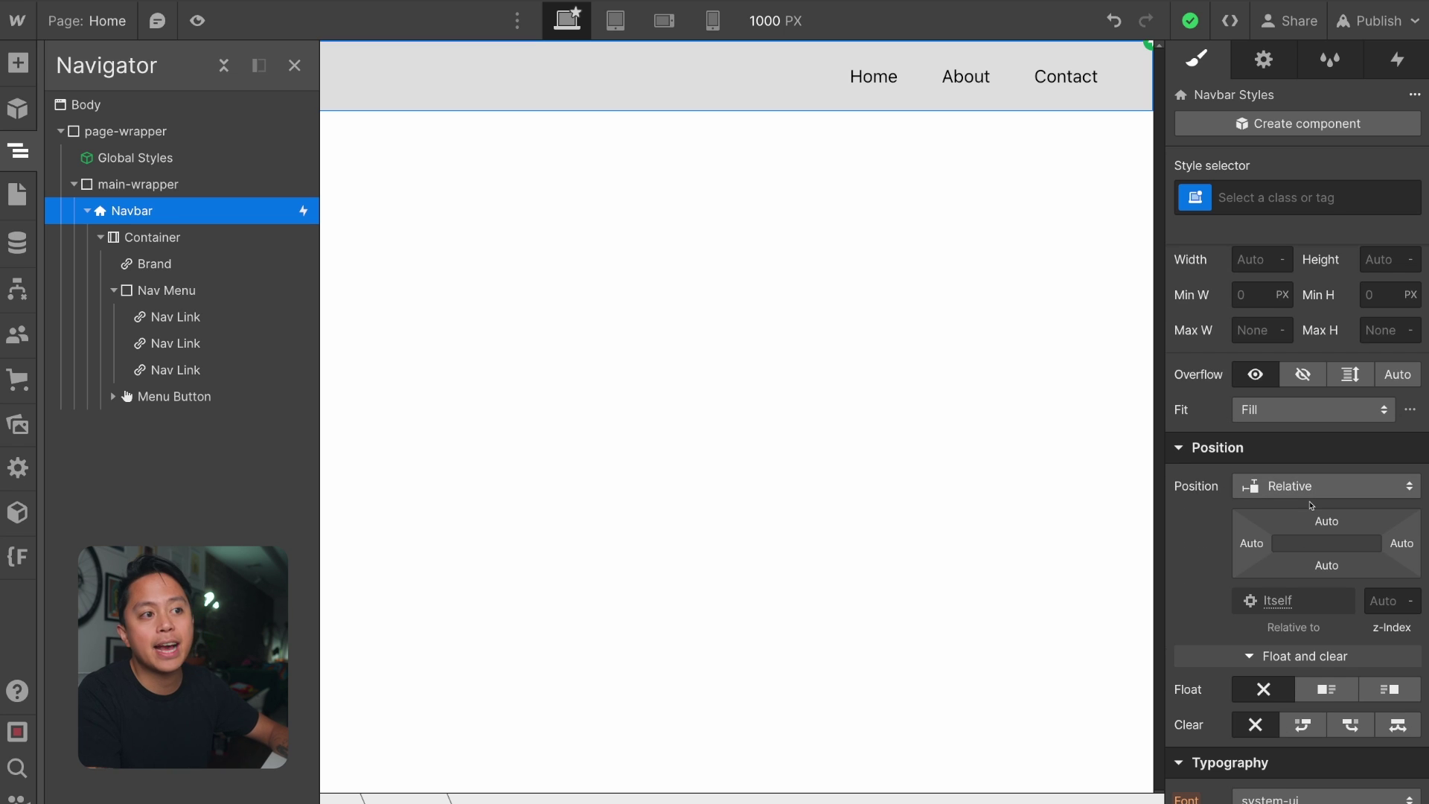
{"action": "scroll", "coordinate": [1312, 501], "scroll_direction": "down", "scroll_amount": 1}
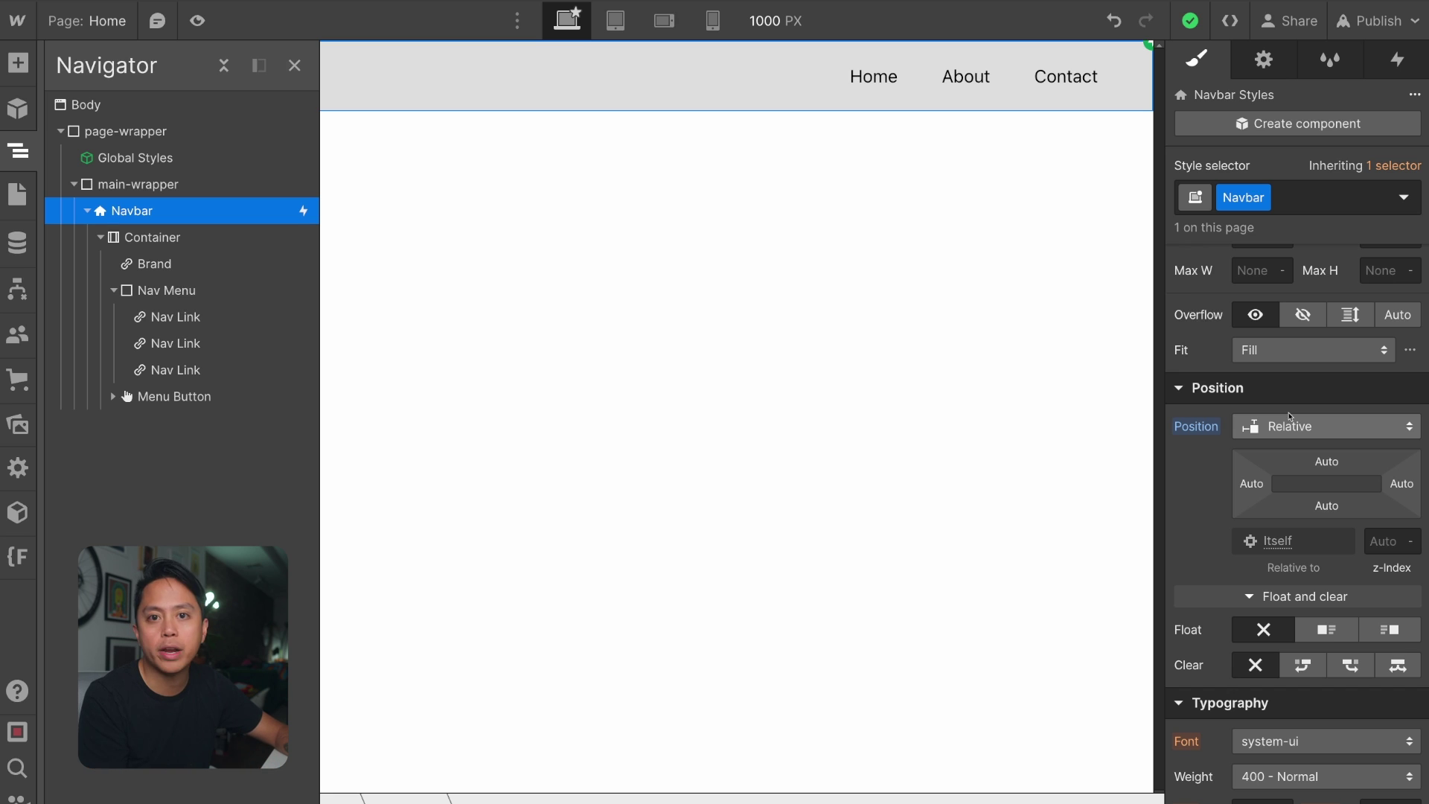
{"action": "left_click", "coordinate": [1288, 426]}
{"action": "left_click", "coordinate": [1288, 426]}
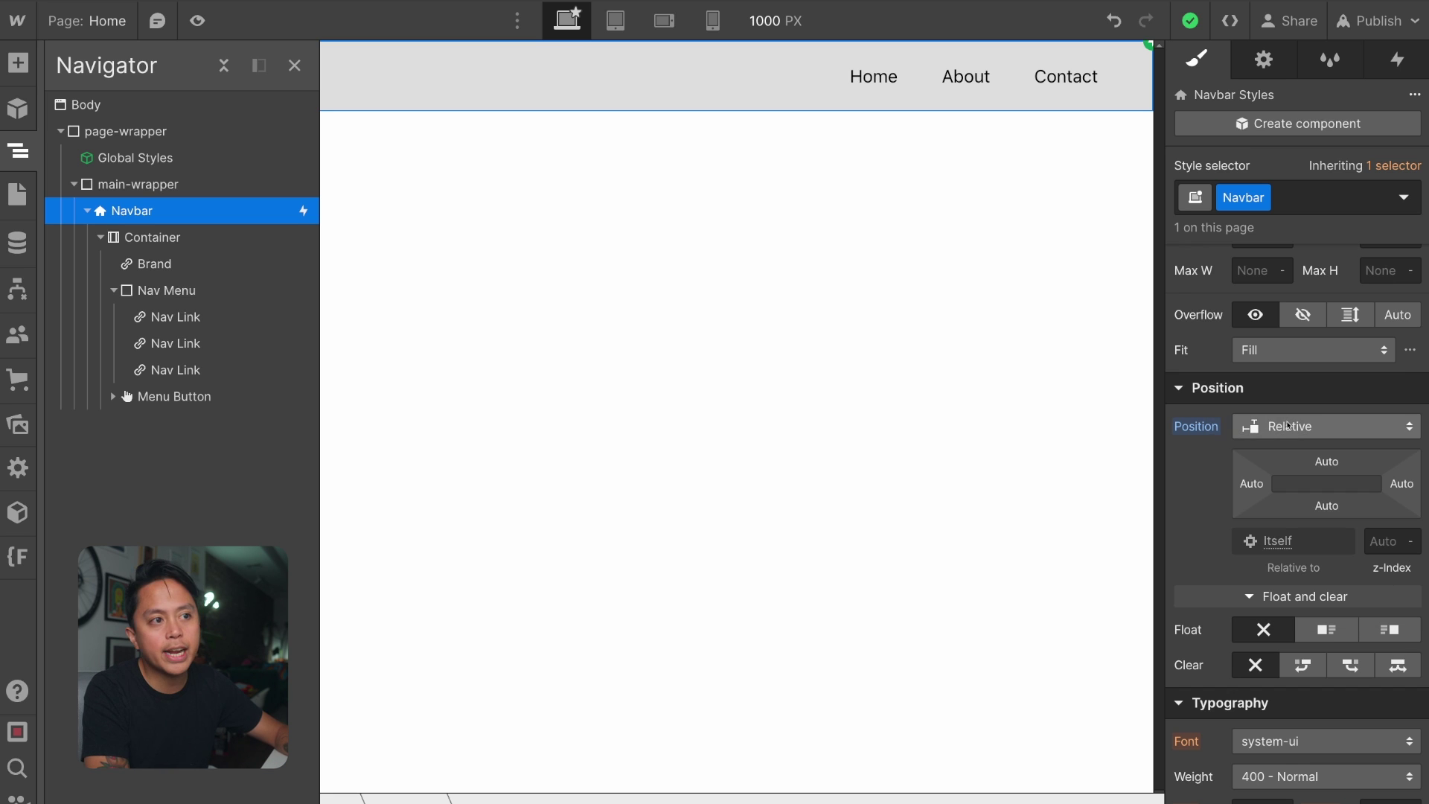
Look through the Navbar's typography, layout and background styles, including its background colour picker
{"action": "scroll", "coordinate": [1192, 430], "scroll_direction": "down", "scroll_amount": 5}
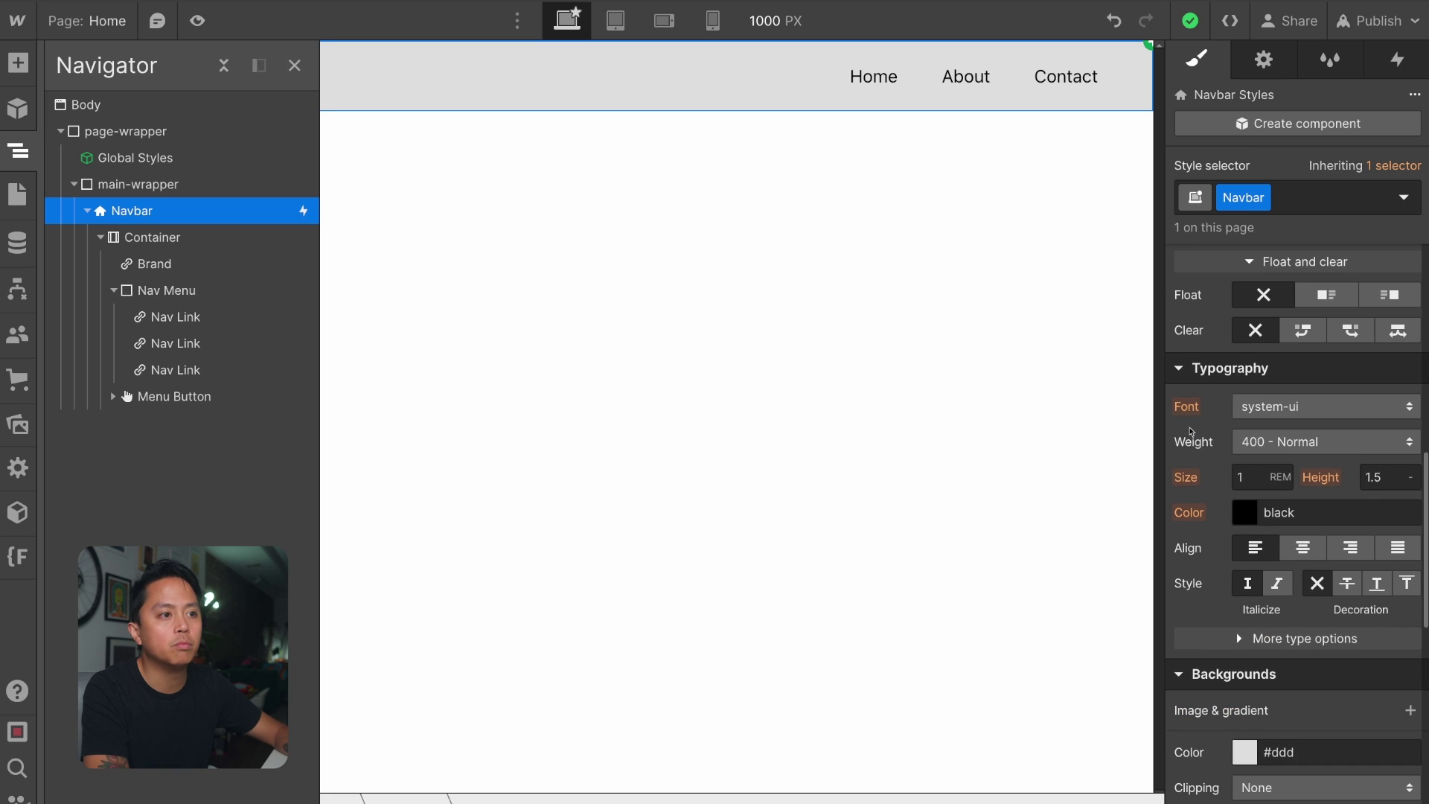
{"action": "scroll", "coordinate": [1259, 342], "scroll_direction": "up", "scroll_amount": 6}
{"action": "scroll", "coordinate": [1258, 343], "scroll_direction": "up", "scroll_amount": 3}
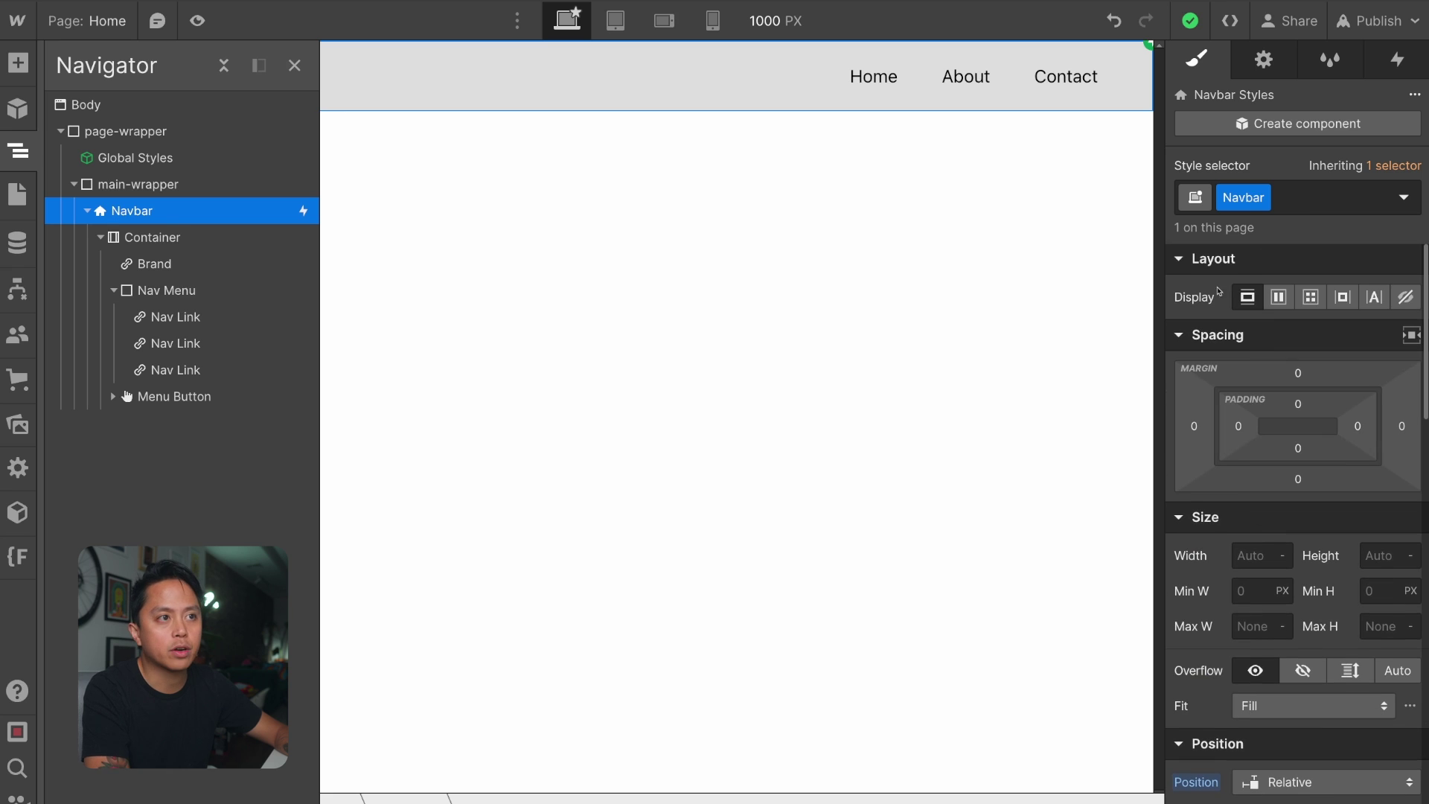
{"action": "scroll", "coordinate": [1251, 419], "scroll_direction": "down", "scroll_amount": 4}
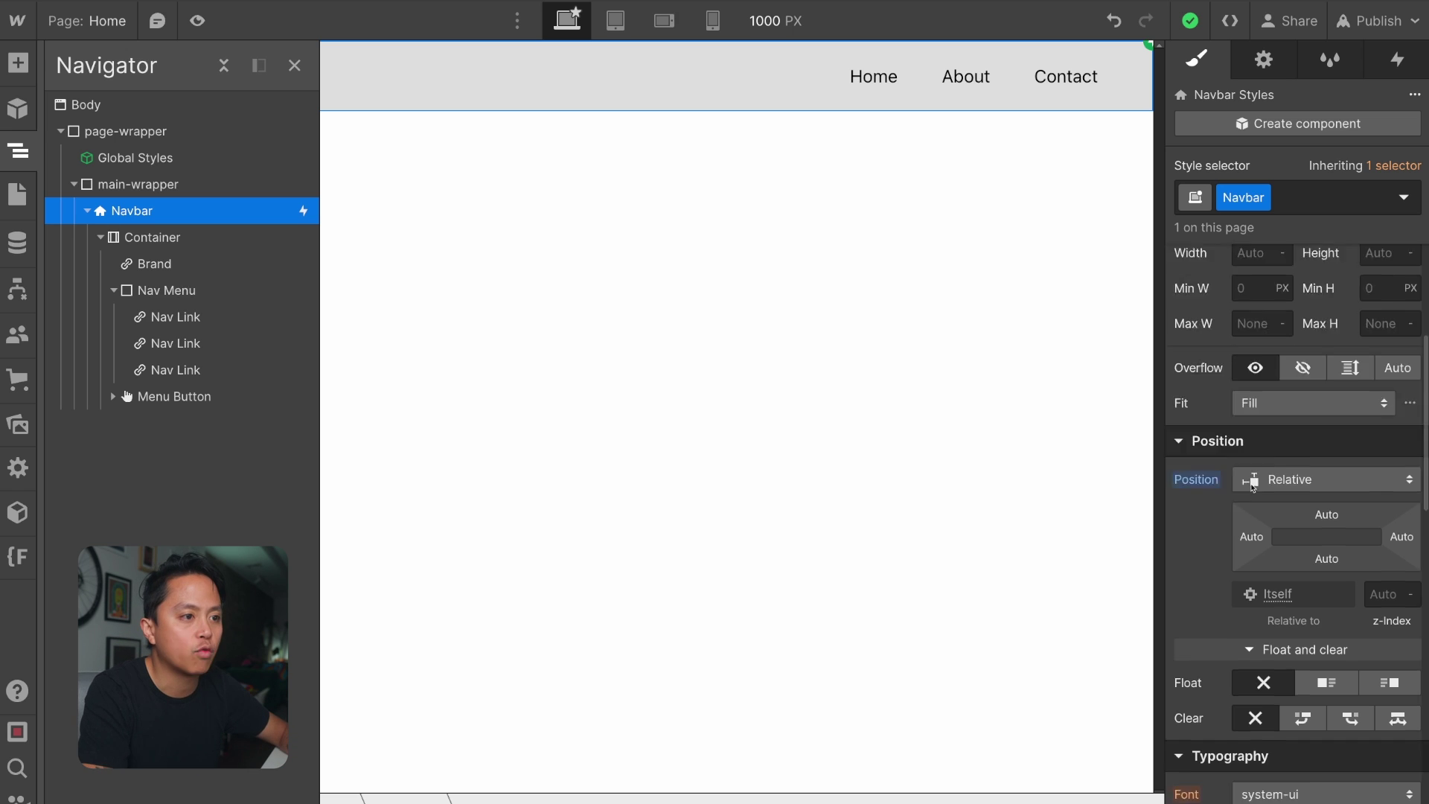
{"action": "scroll", "coordinate": [1252, 487], "scroll_direction": "down", "scroll_amount": 10}
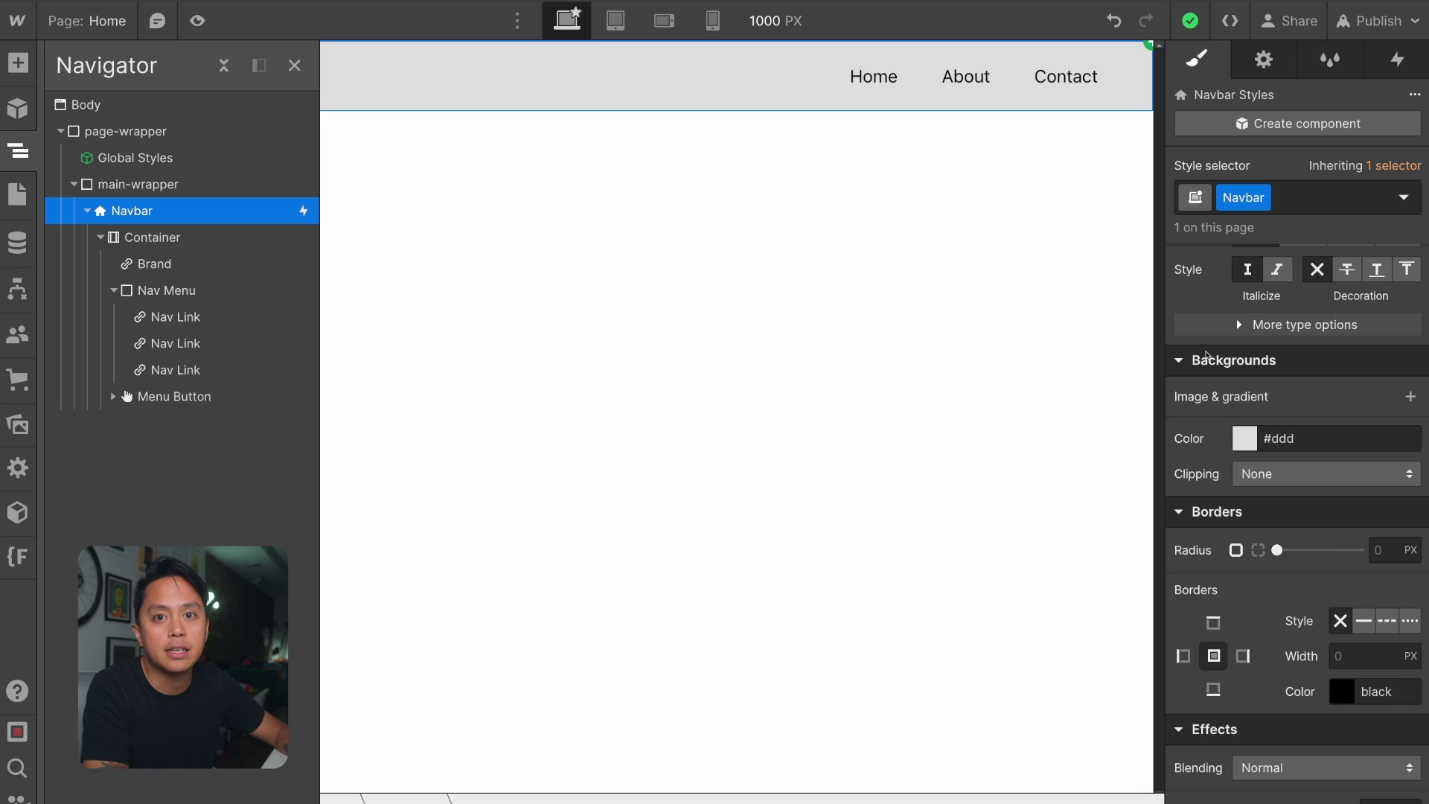
{"action": "left_click", "coordinate": [1244, 439]}
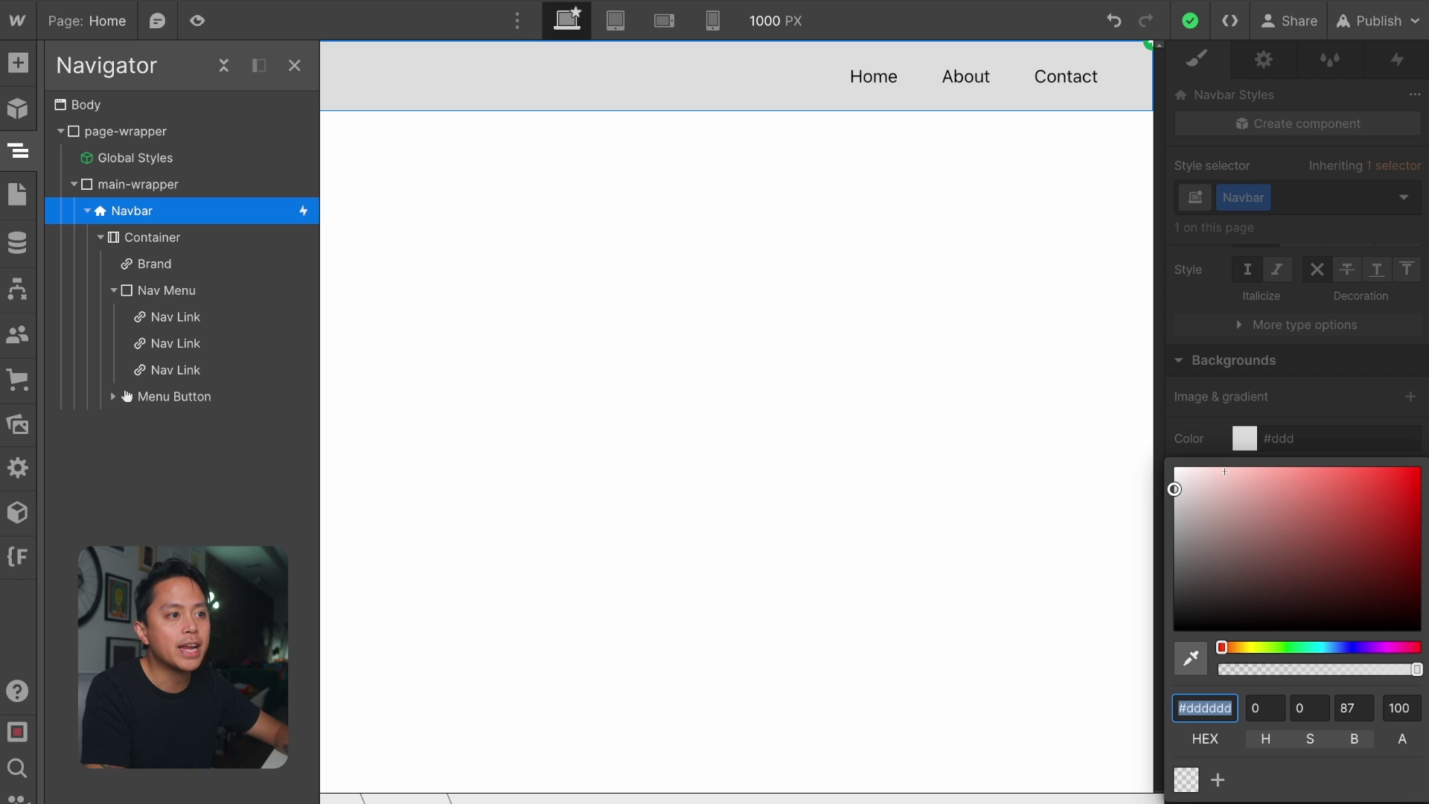
{"action": "left_click", "coordinate": [1223, 449]}
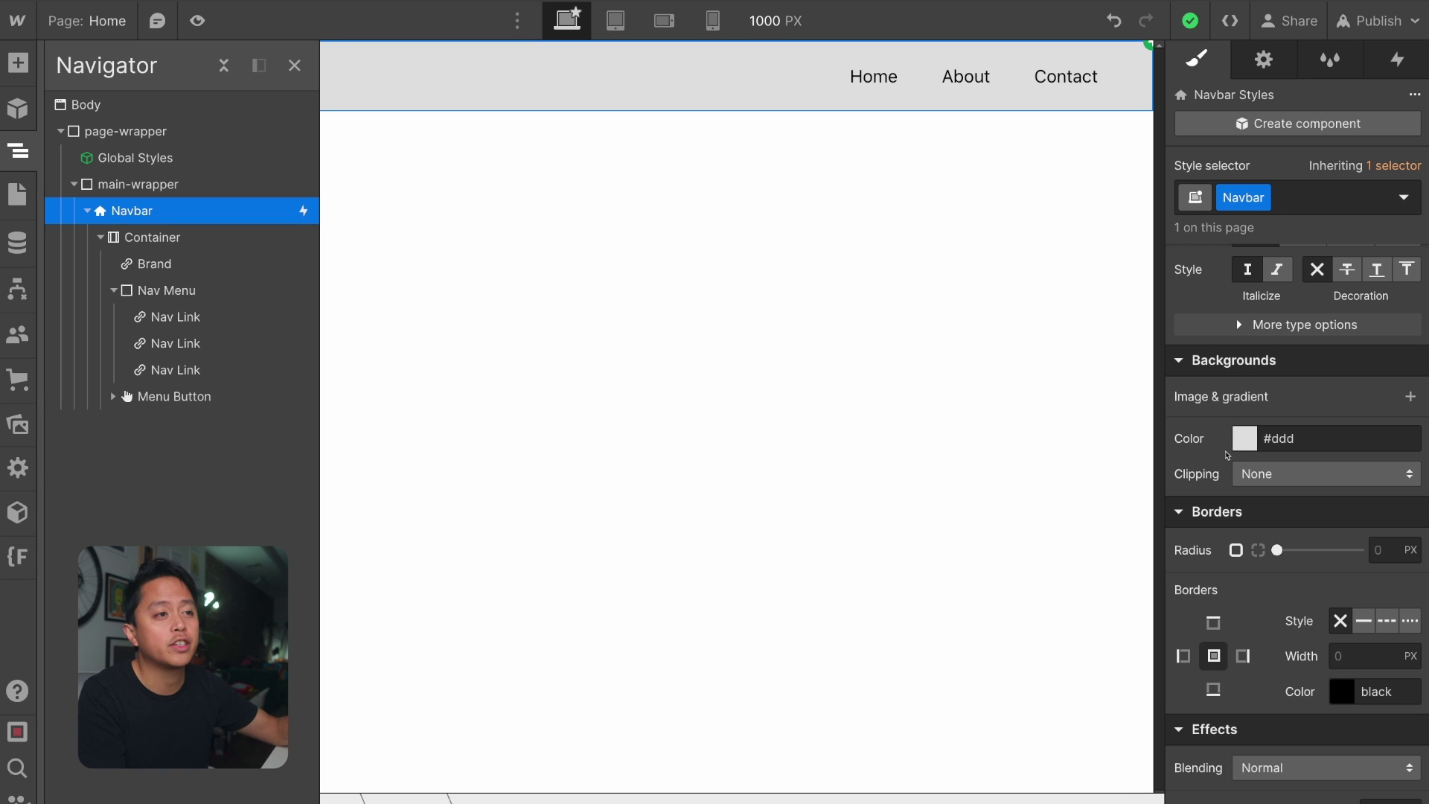
Try a near-black #0f0f0f background on the Navbar, undo it, and make the background match the white page
{"action": "left_click", "coordinate": [1243, 439]}
{"action": "left_click_drag", "start_coordinate": [1231, 556], "coordinate": [1108, 626]}
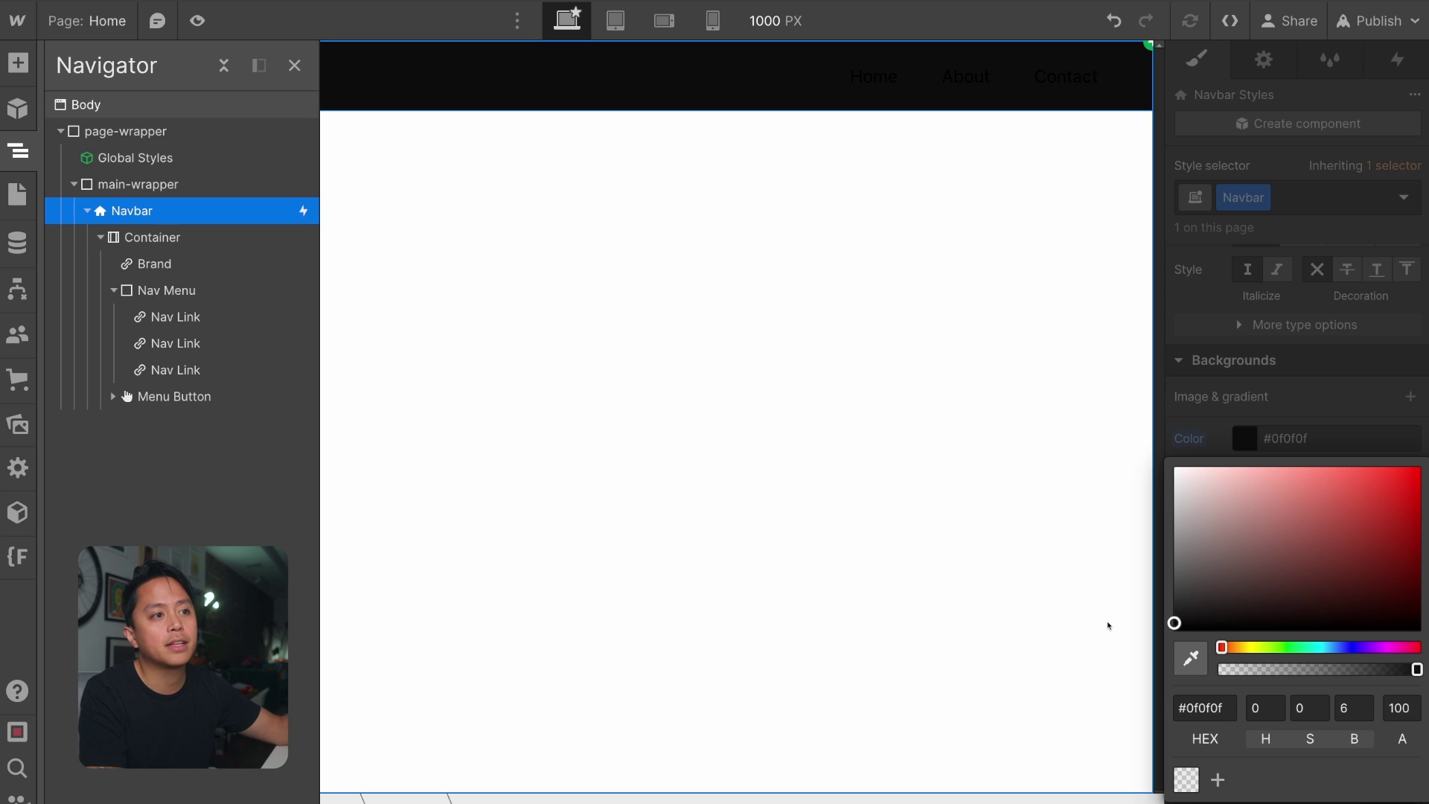
{"action": "key", "text": "super+z"}
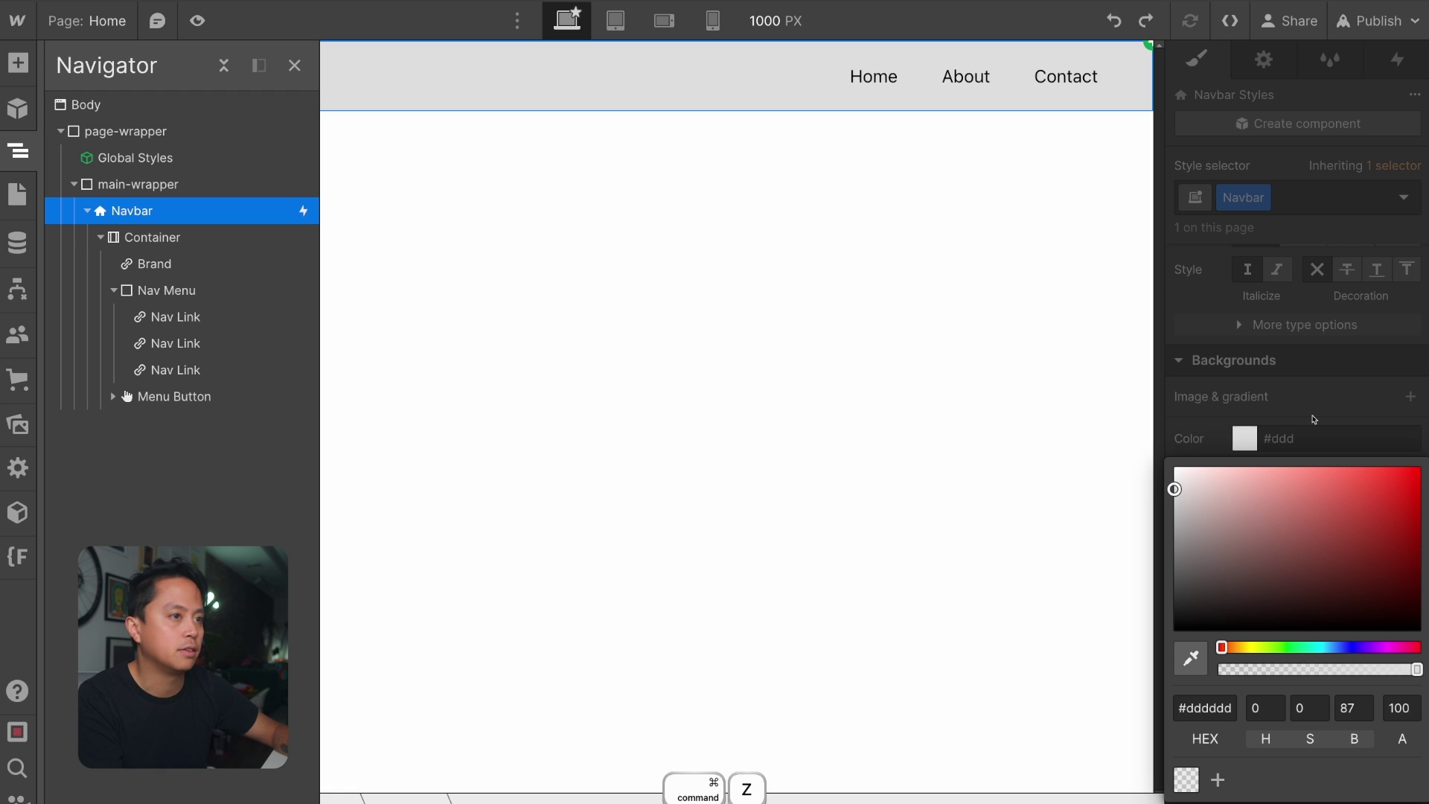
{"action": "key", "text": "super+z"}
Inspect the styles of the Navbar's Container and Nav Menu, and collapse the Nav Menu in the element hierarchy
{"action": "left_click", "coordinate": [149, 236]}
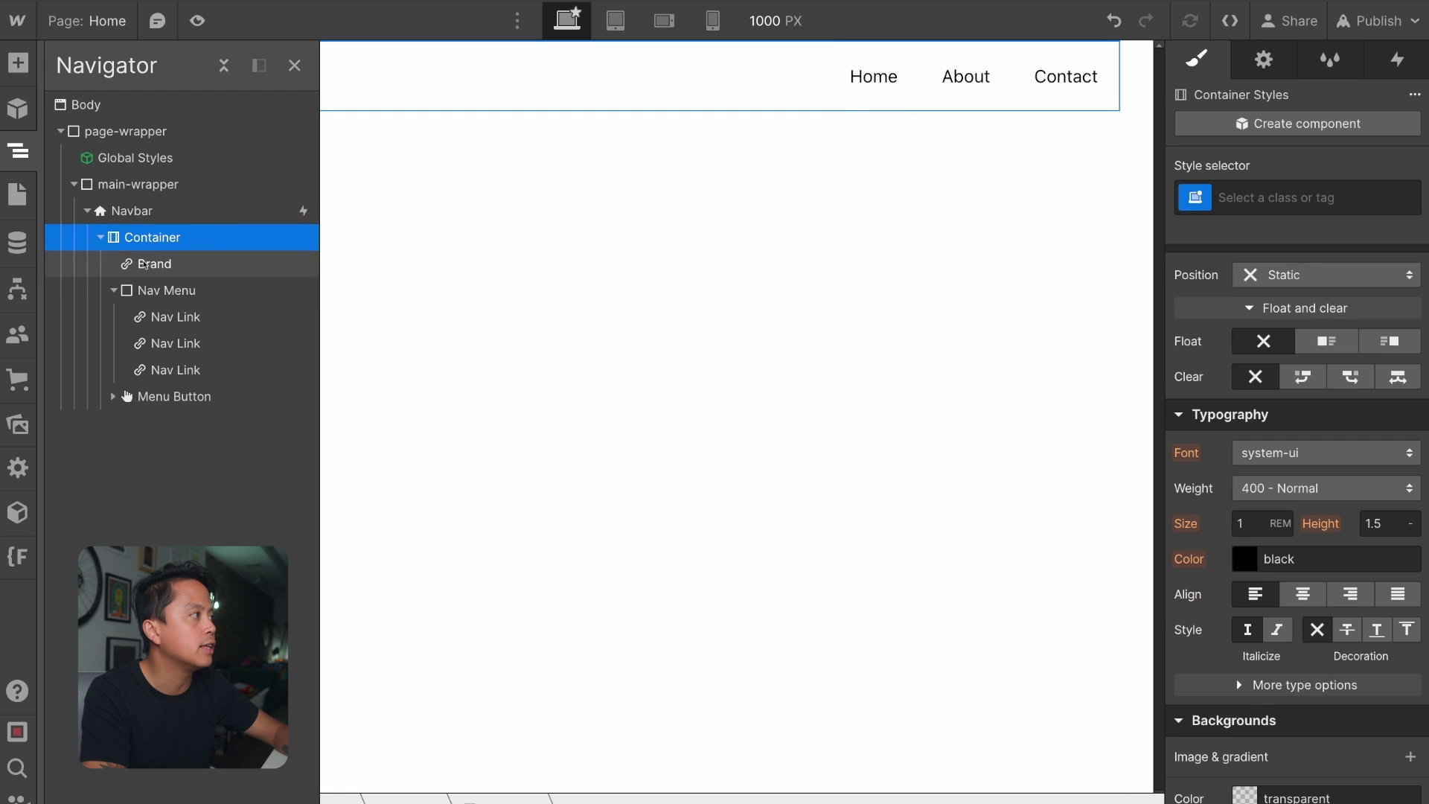
{"action": "left_click", "coordinate": [122, 292]}
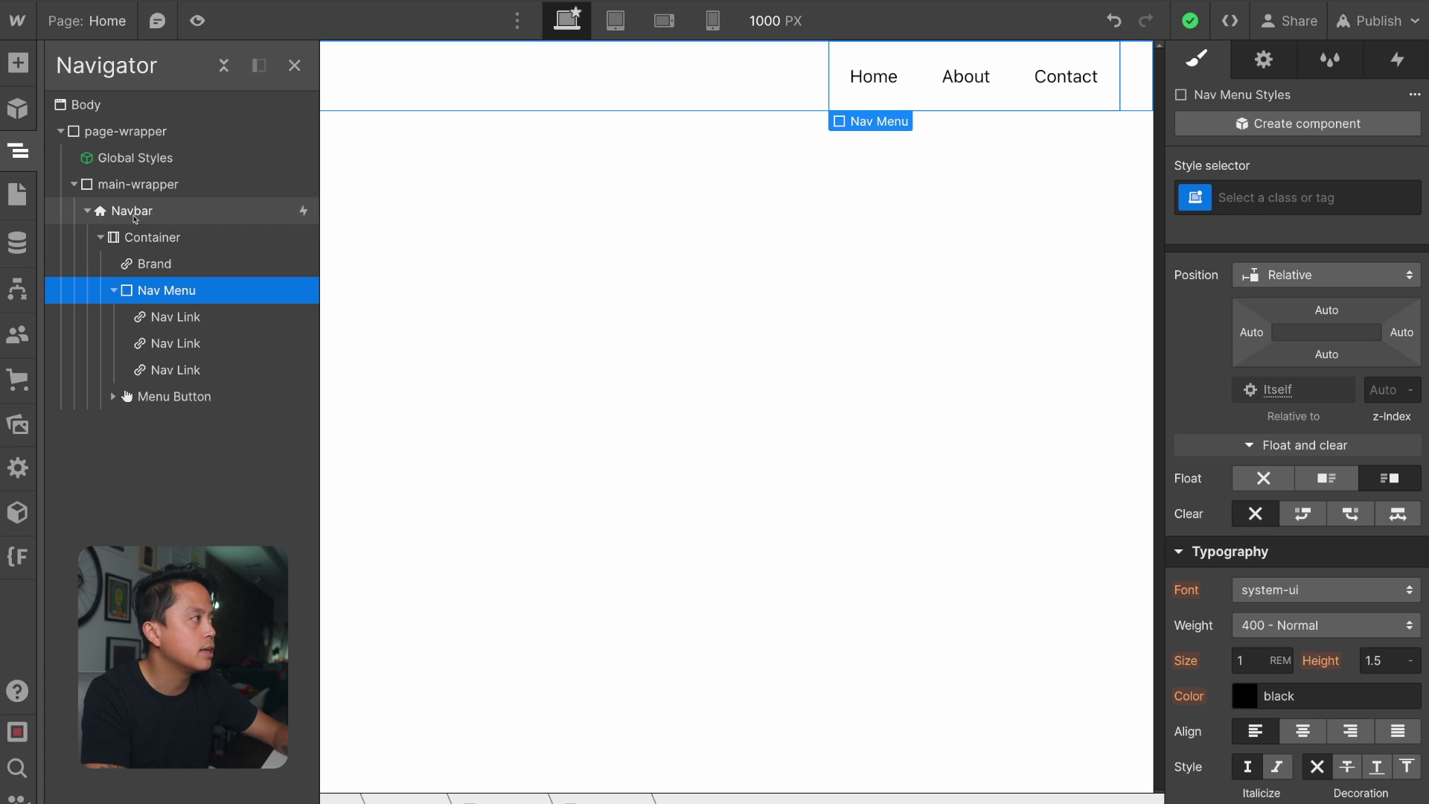
{"action": "left_click", "coordinate": [137, 215]}
{"action": "left_click", "coordinate": [137, 242]}
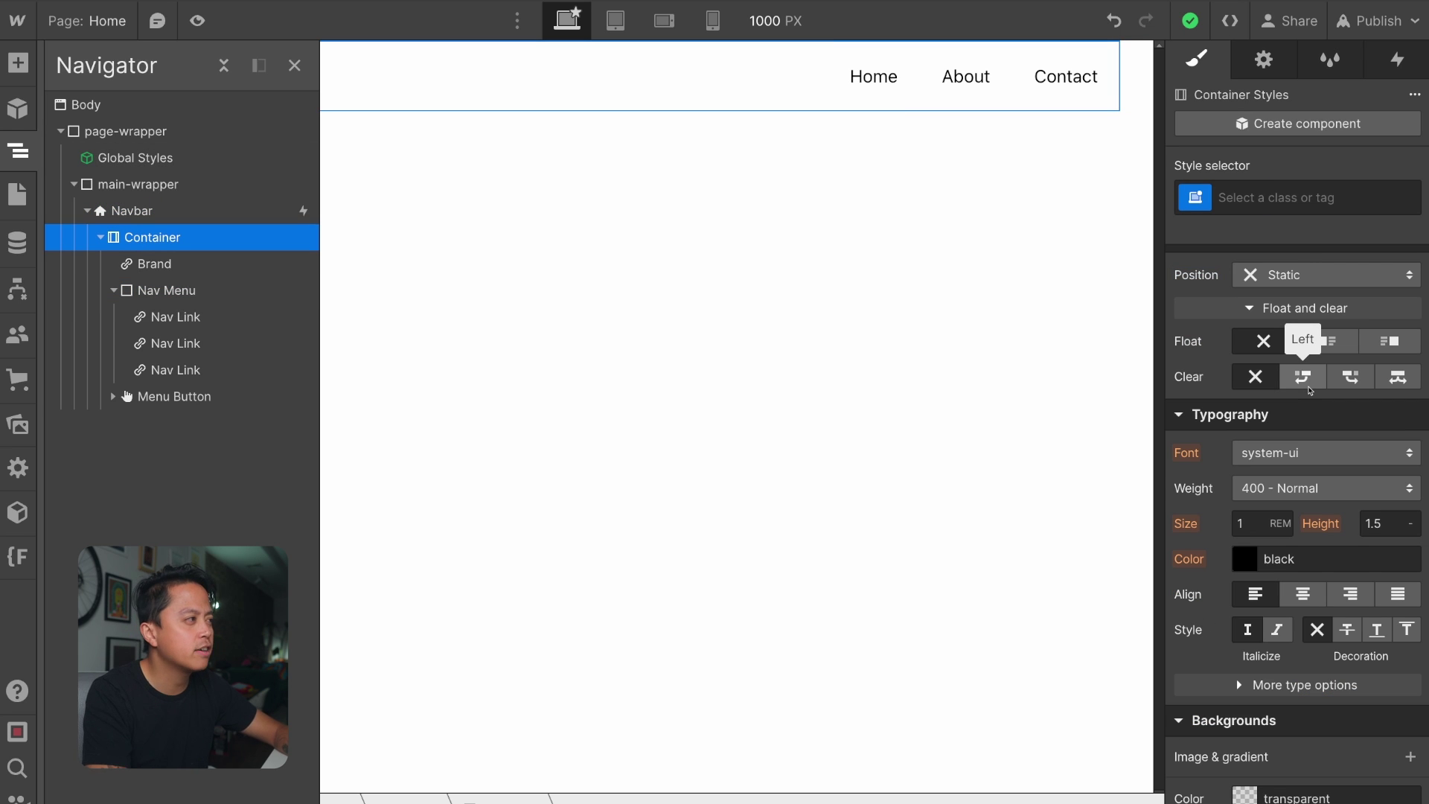
{"action": "scroll", "coordinate": [1310, 391], "scroll_direction": "up", "scroll_amount": 5}
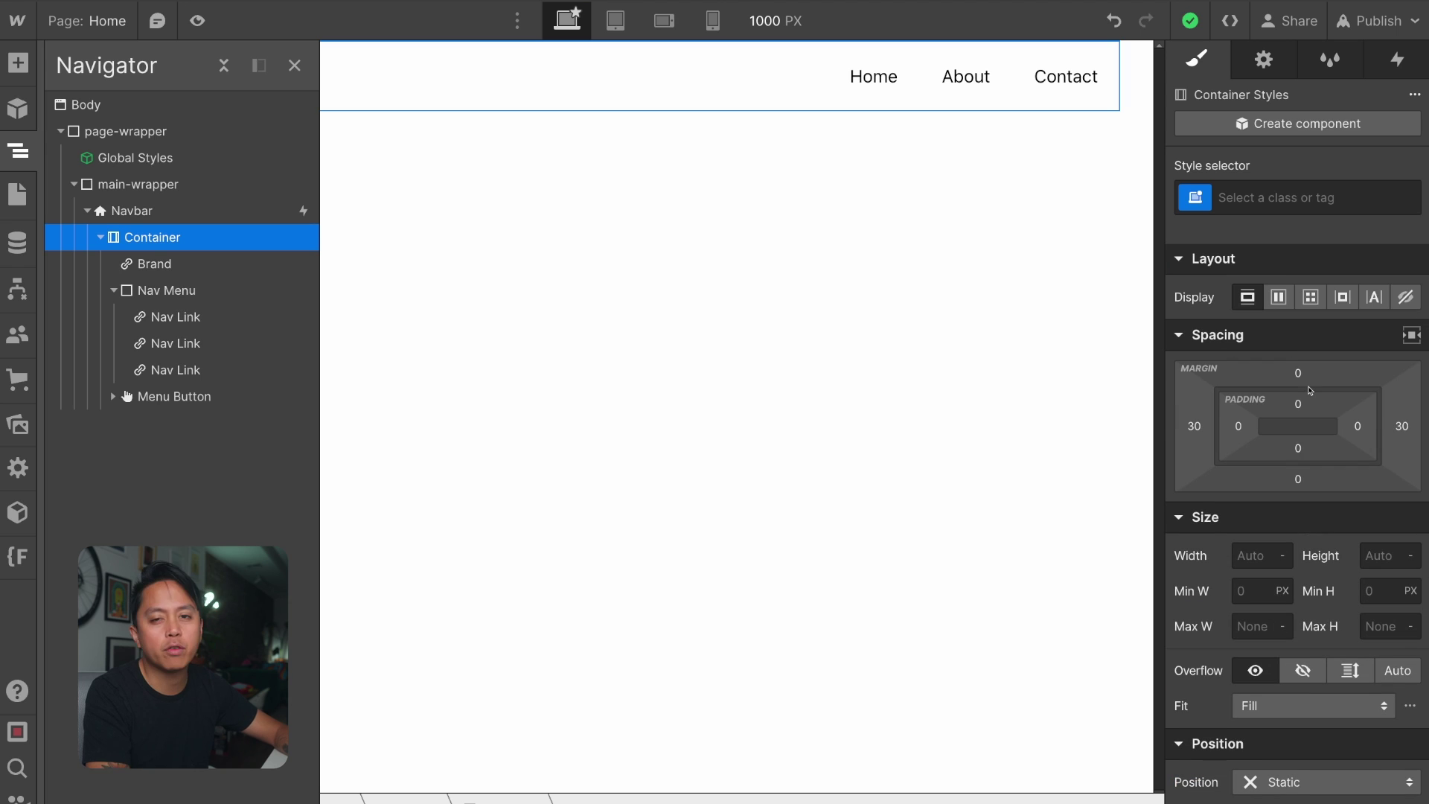
{"action": "left_click", "coordinate": [113, 291]}
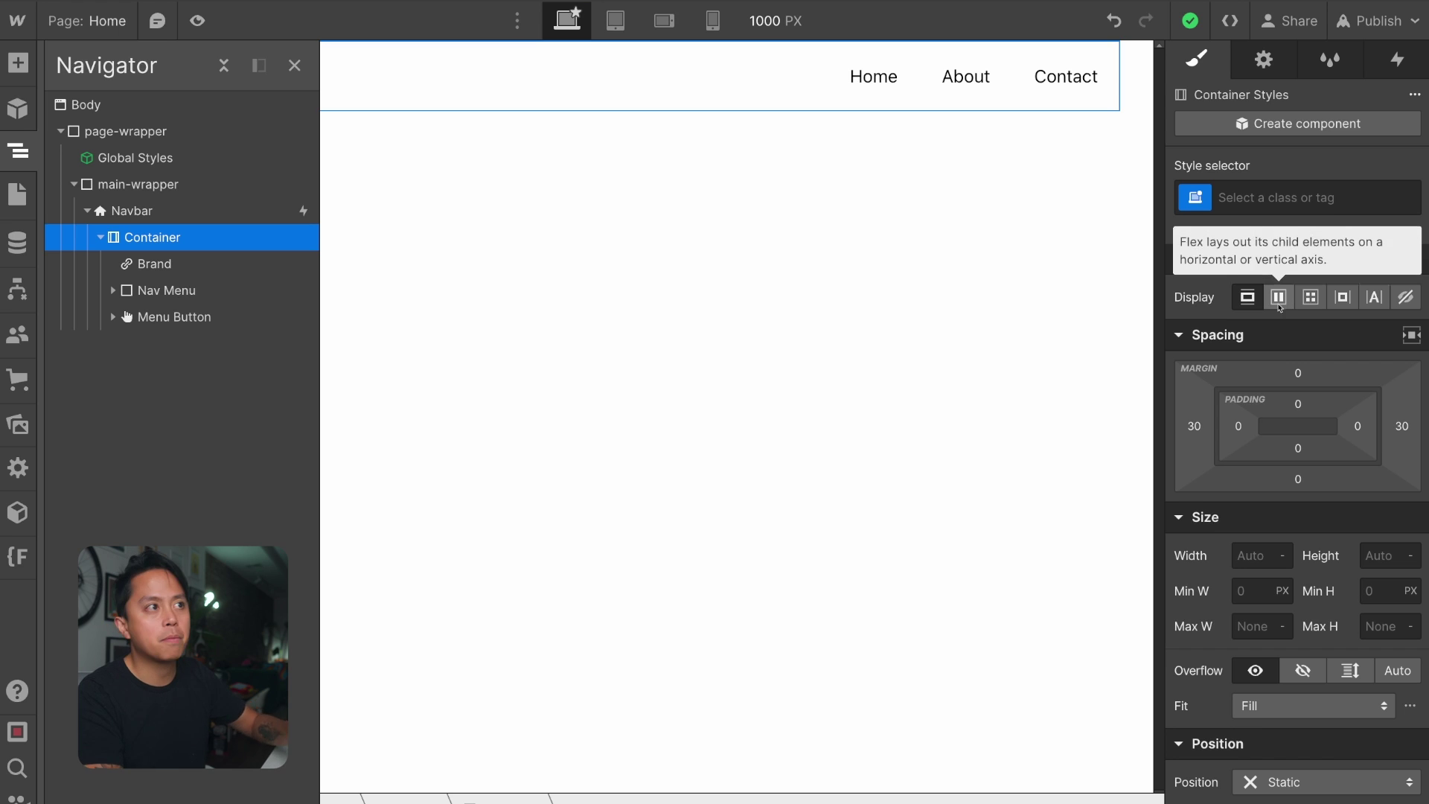
Add a Div Block to the Body below the Navbar and nest another Div Block inside it
{"action": "left_click", "coordinate": [988, 297]}
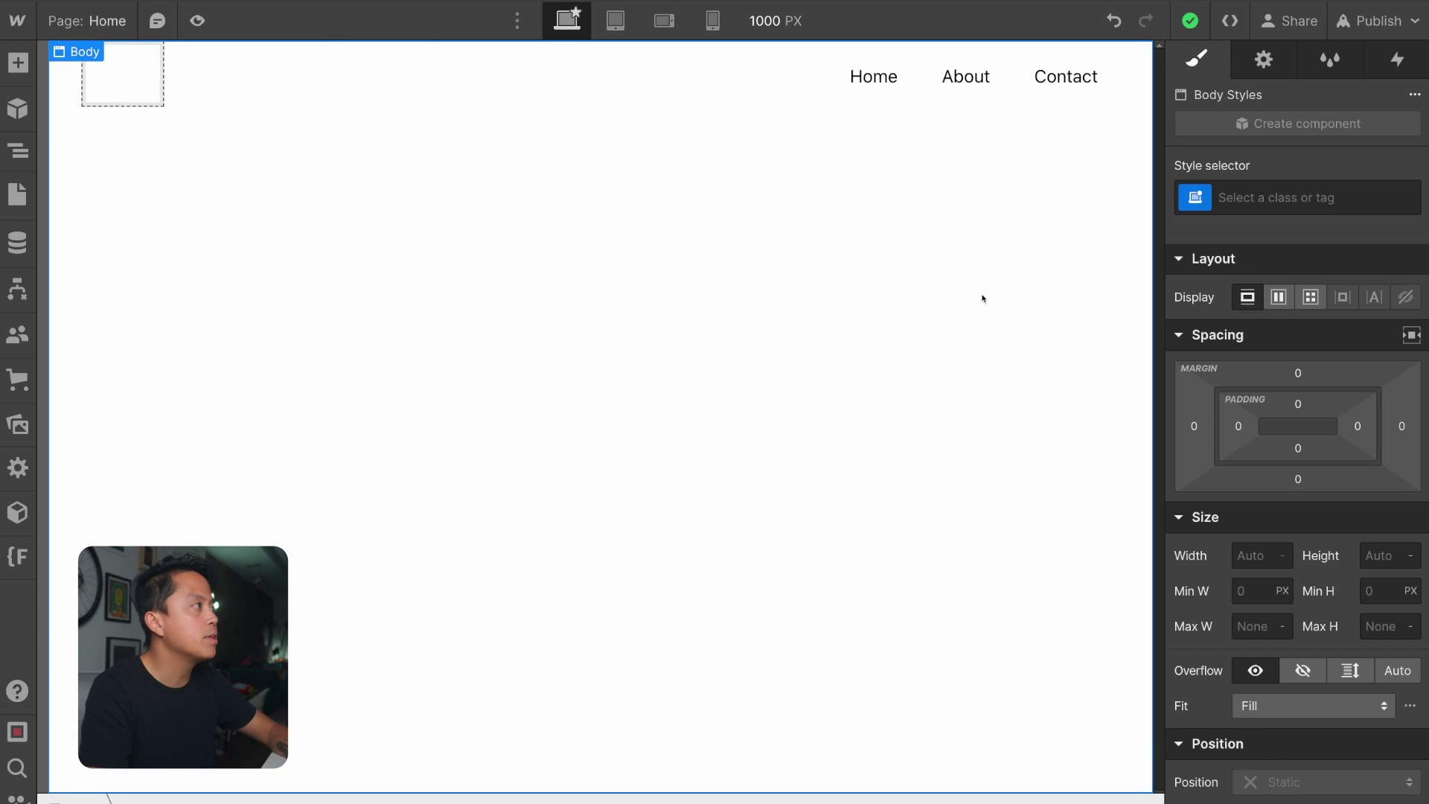
{"action": "key", "text": "super+e"}
{"action": "type", "text": "d"}
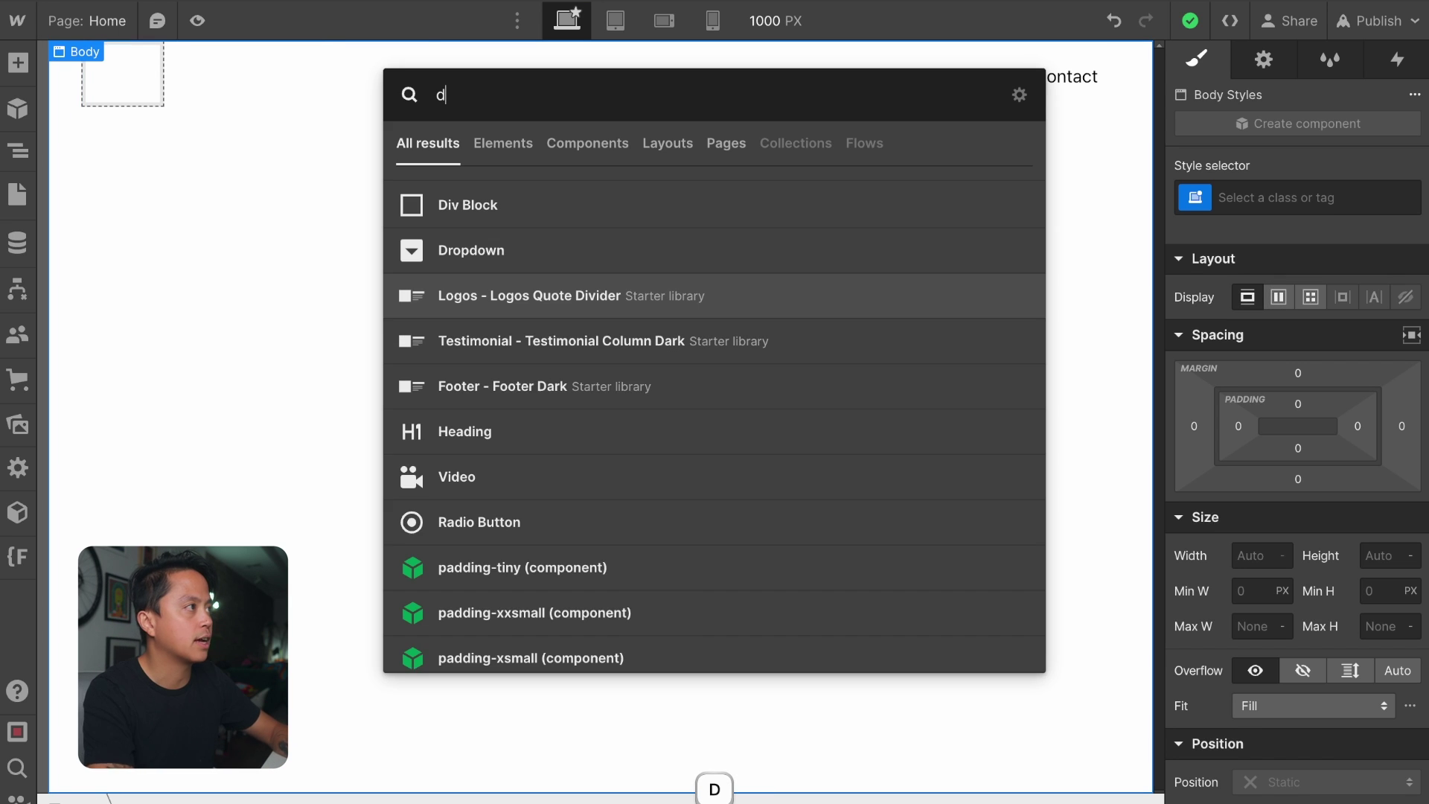
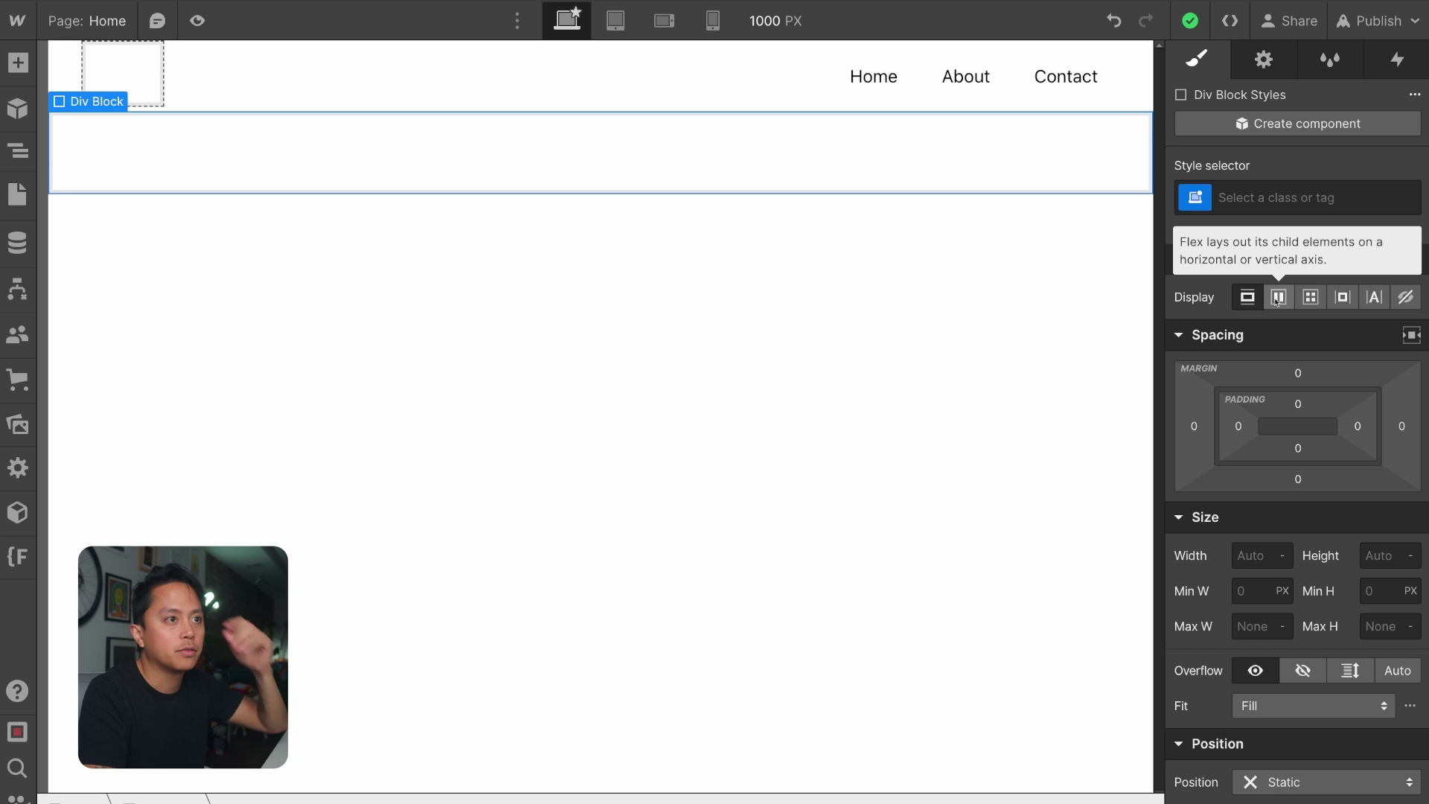
{"action": "key", "text": "super+k"}
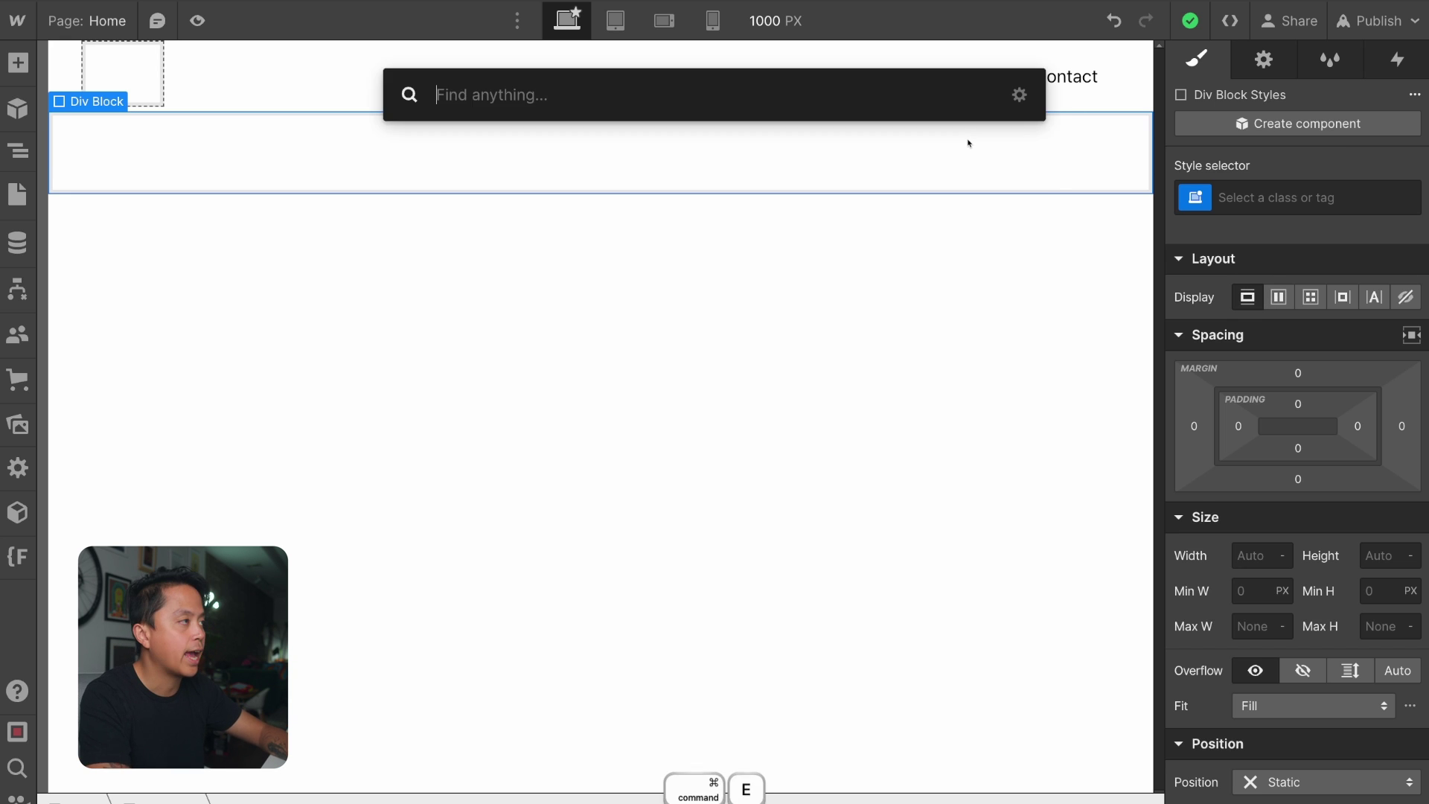
{"action": "type", "text": "di"}
{"action": "key", "text": "Return"}
Add a second nested Div Block inside the outer Div Block and check the nesting in the element hierarchy
{"action": "key", "text": "super+e"}
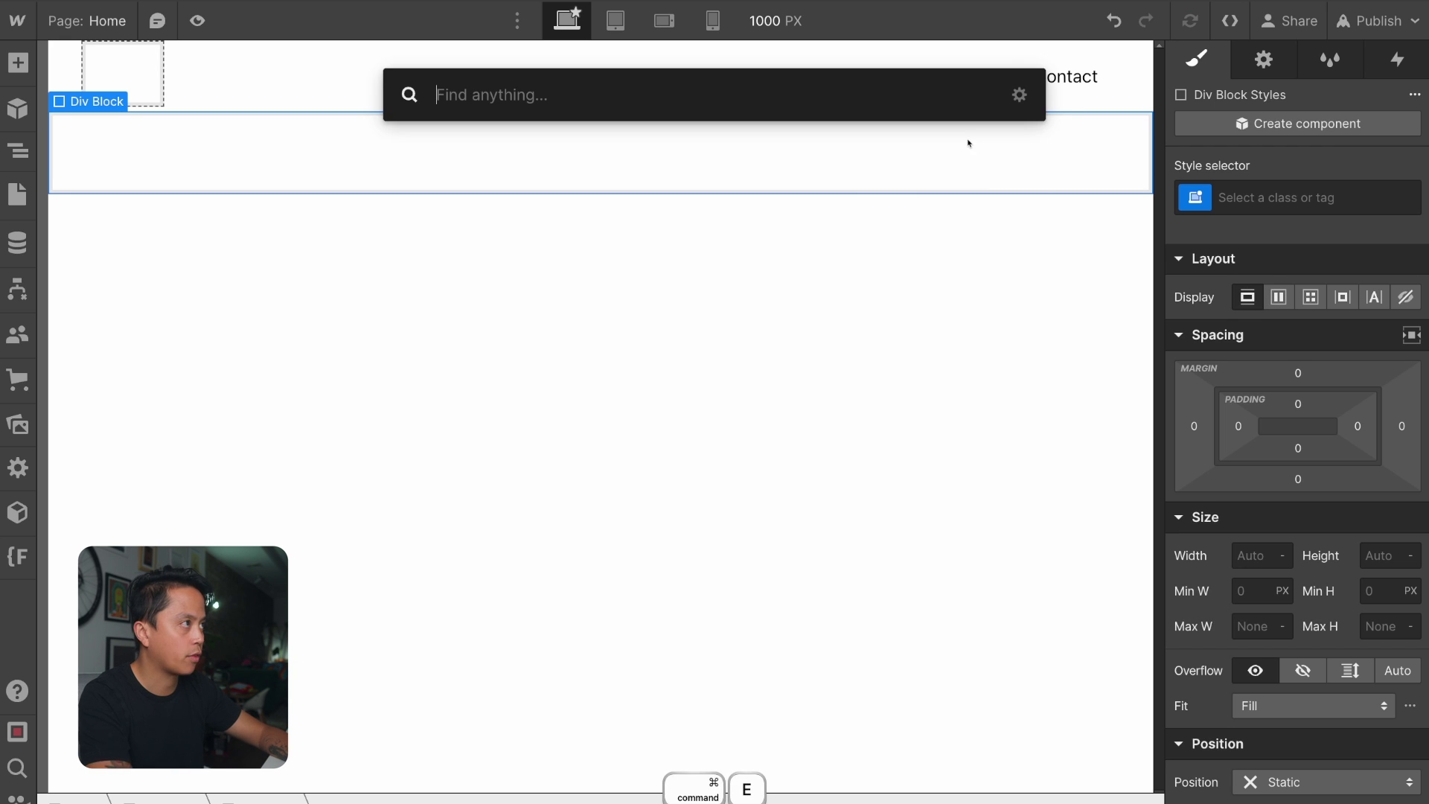
{"action": "key", "text": "Escape"}
{"action": "key", "text": "z"}
{"action": "left_click", "coordinate": [250, 339]}
{"action": "key", "text": "super+e"}
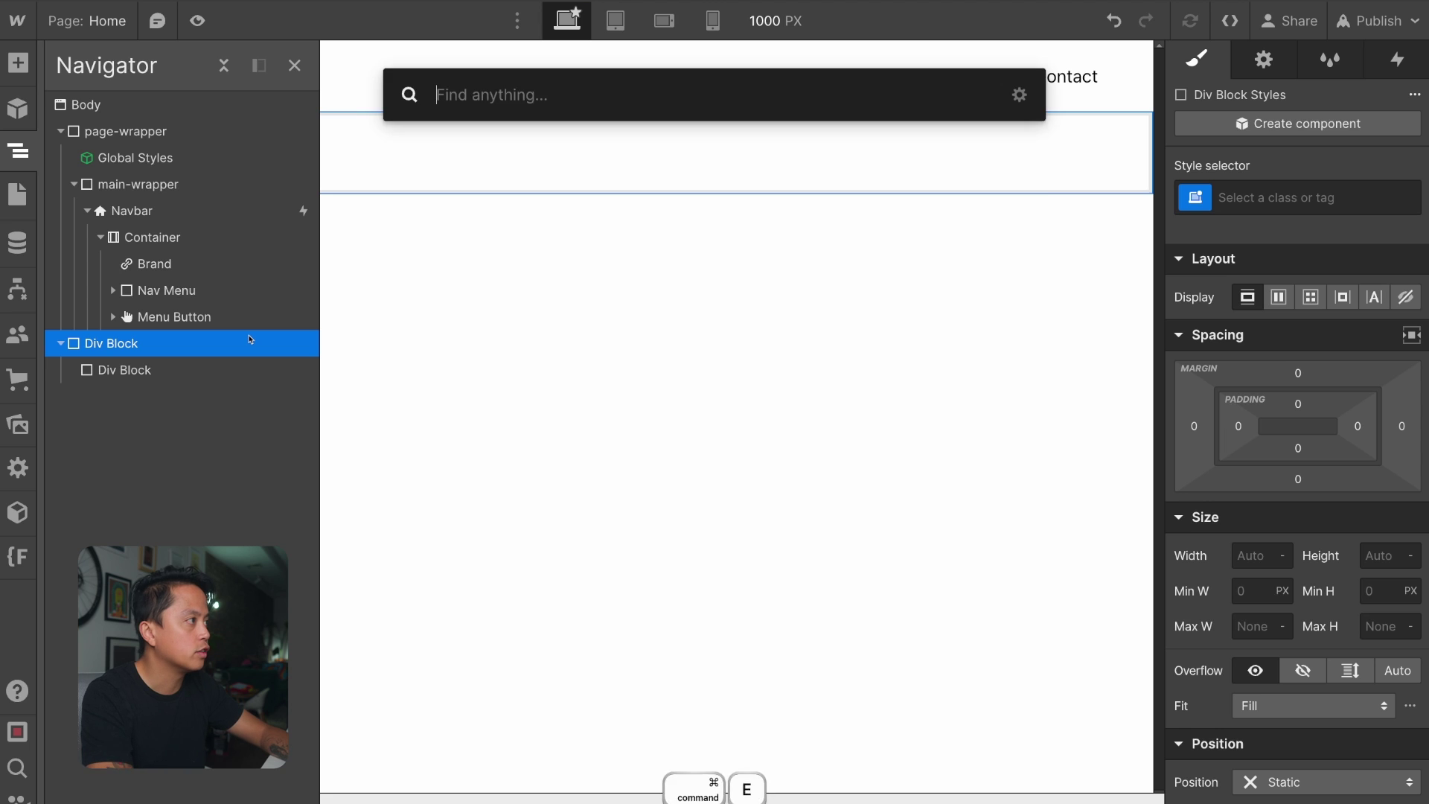
{"action": "type", "text": "do"}
{"action": "key", "text": "BackSpace"}
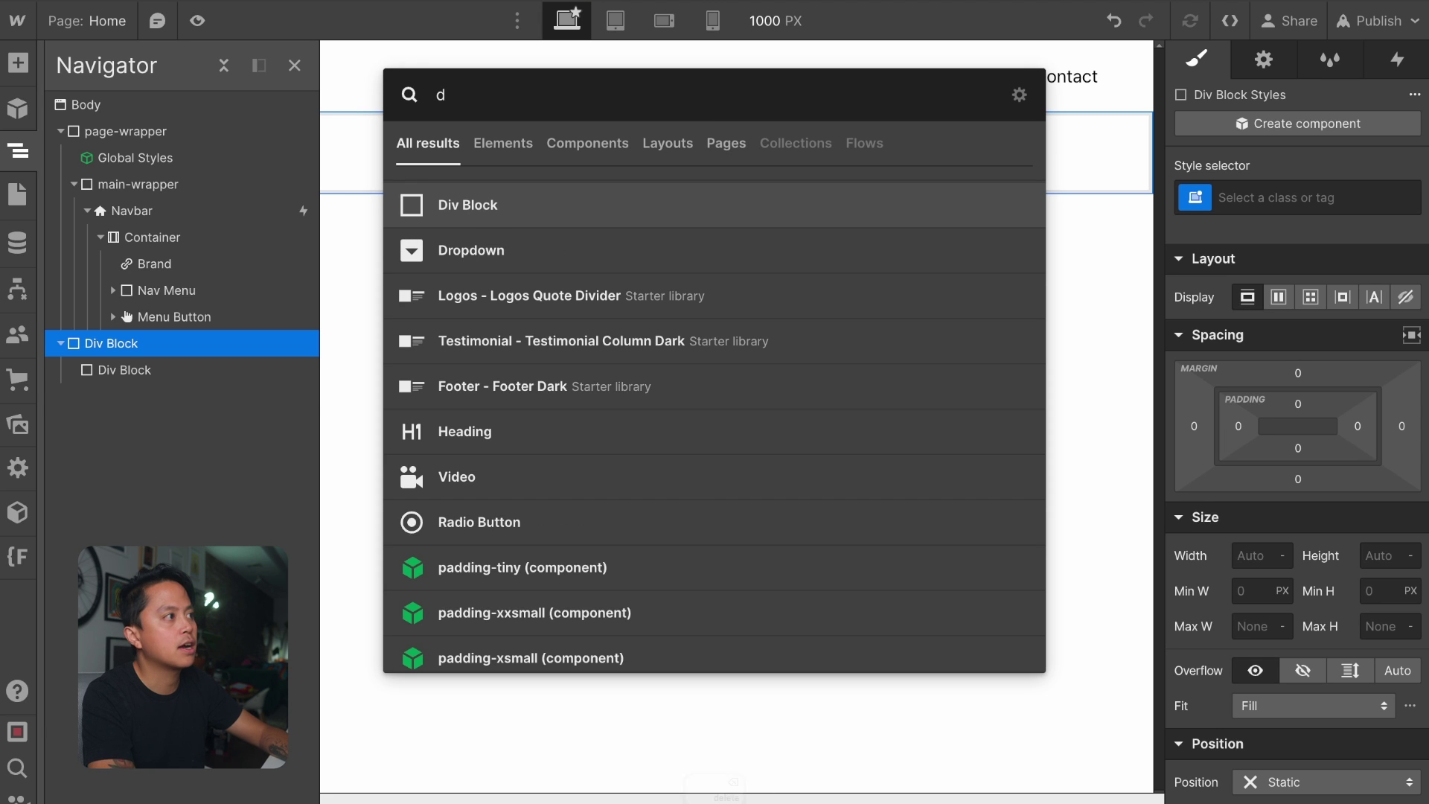
{"action": "key", "text": "Return"}
{"action": "key", "text": "z"}
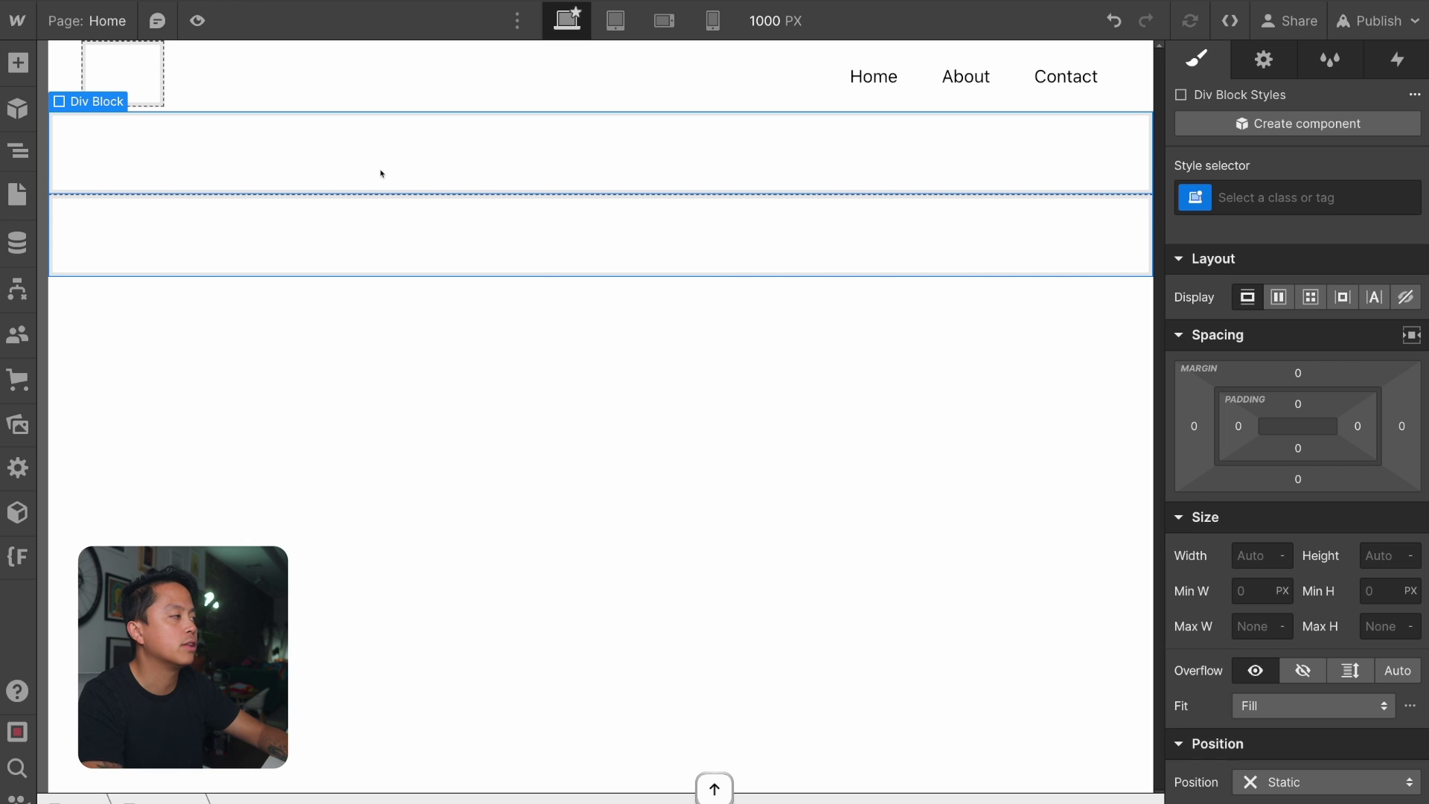
{"action": "key", "text": "z"}
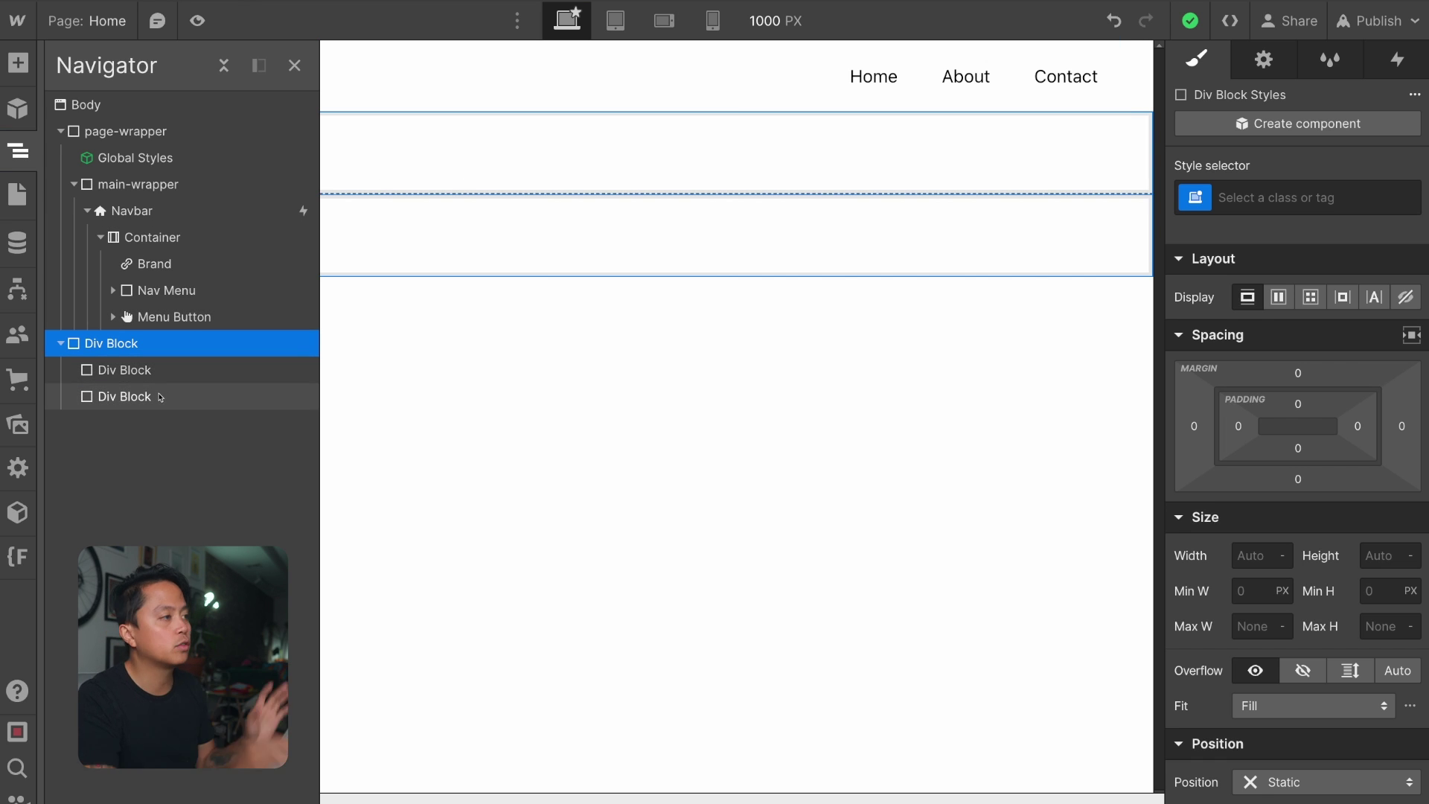
{"action": "key", "text": "z"}
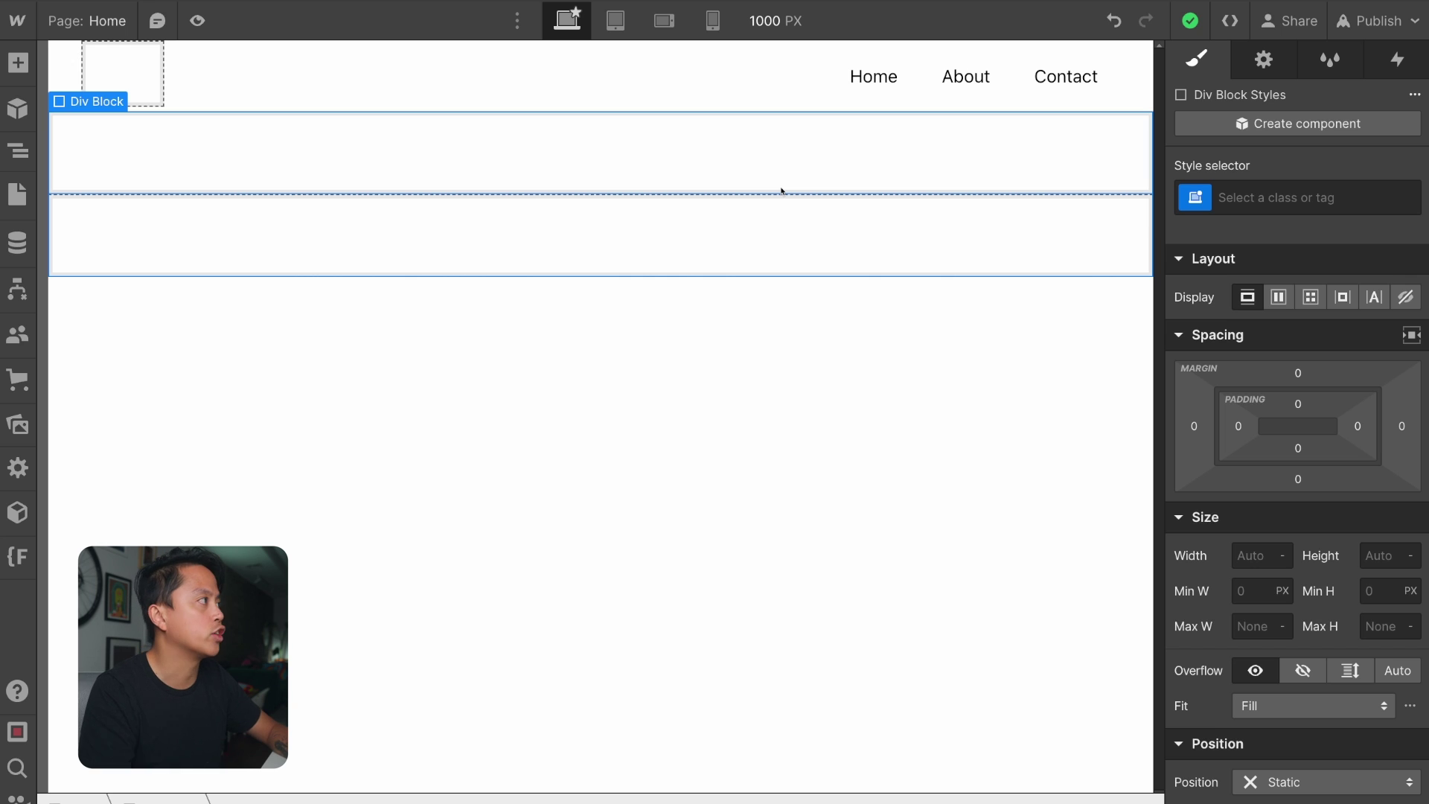
Set the outer Div Block to a horizontal flex layout justified with space between, and delete the block
{"action": "left_click", "coordinate": [1281, 296]}
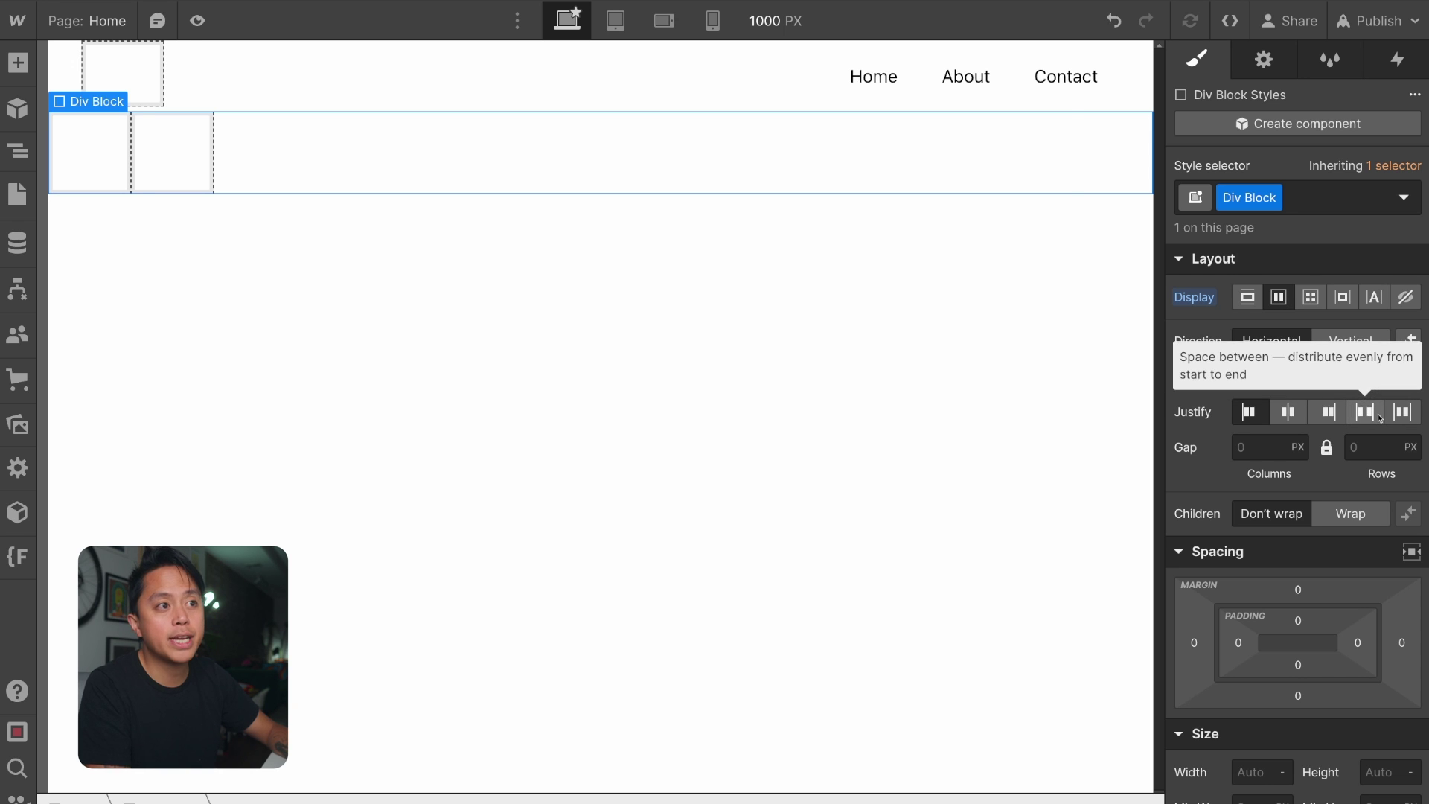
{"action": "left_click", "coordinate": [1378, 417]}
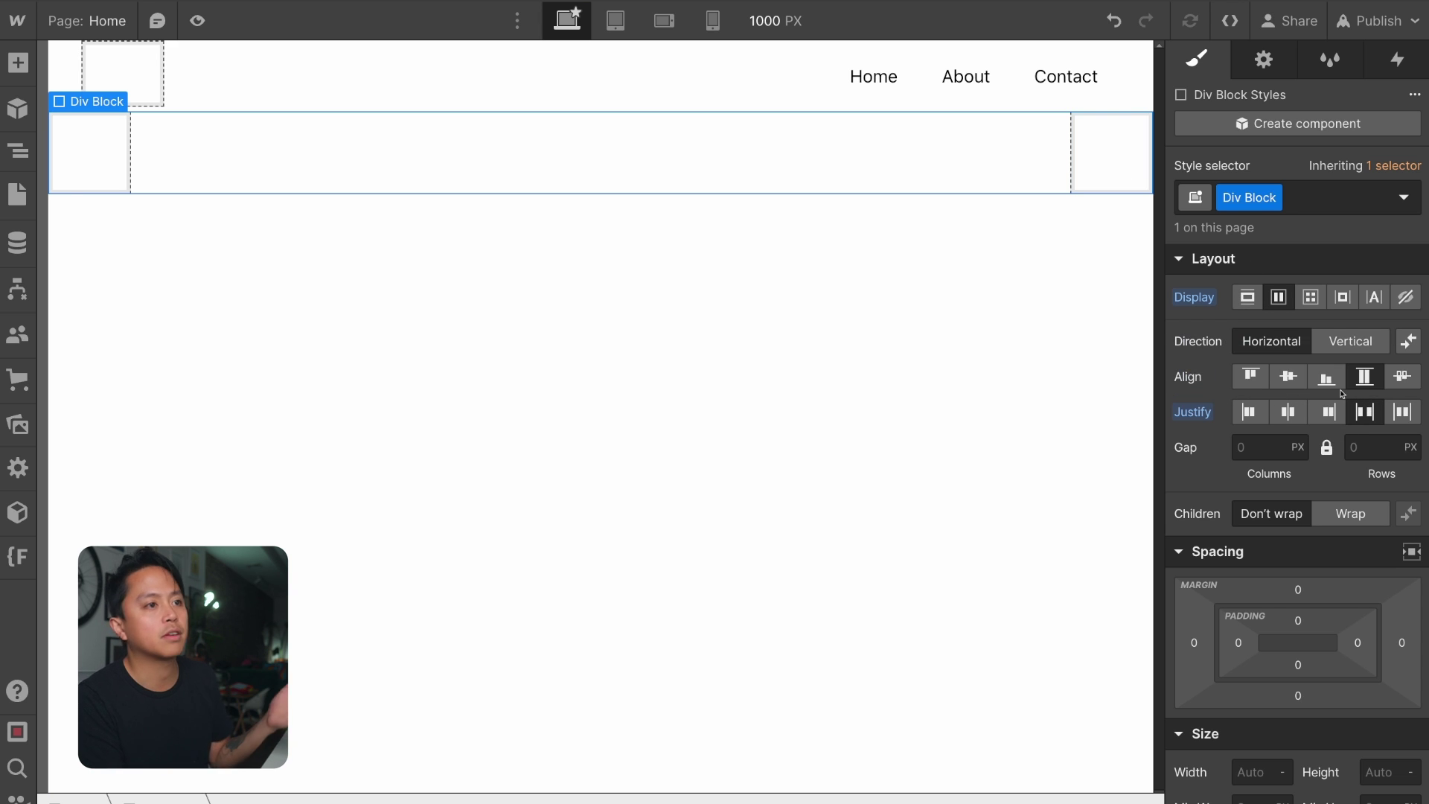
{"action": "left_click", "coordinate": [896, 191]}
Set the display of the Navbar's Container to flex
{"action": "left_click", "coordinate": [549, 83]}
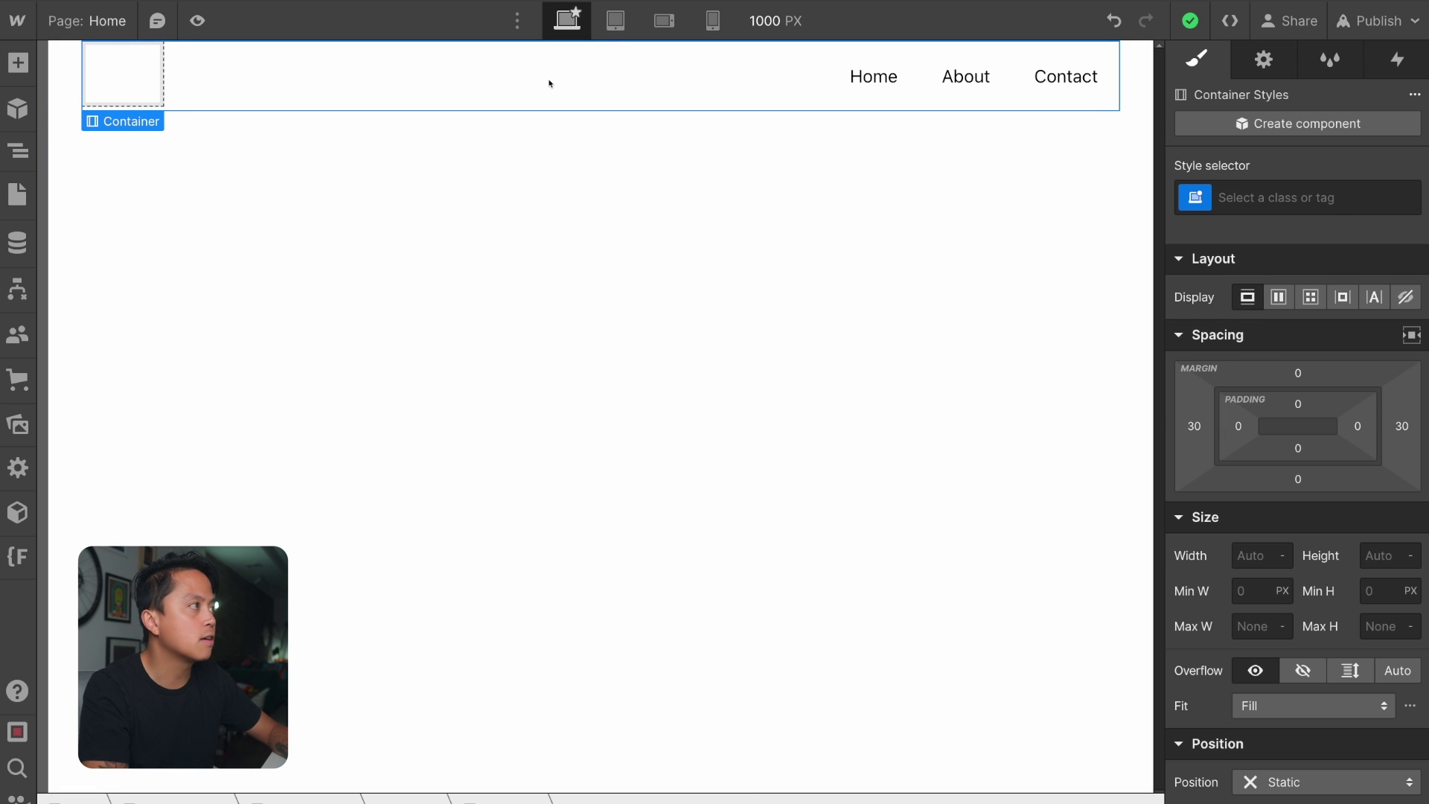
{"action": "left_click", "coordinate": [1278, 300]}
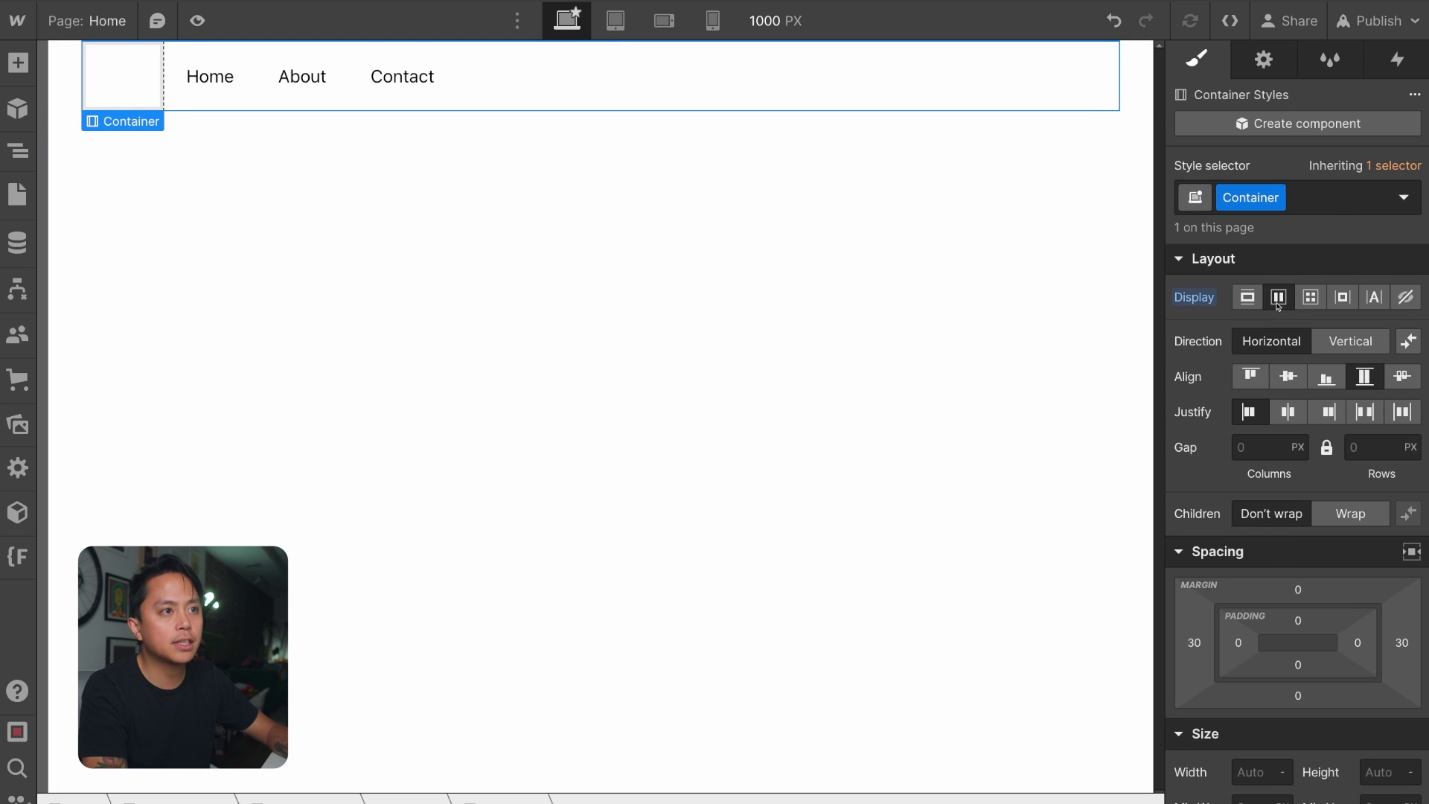
Justify the Container's flex children with space between
{"action": "left_click", "coordinate": [1356, 413]}
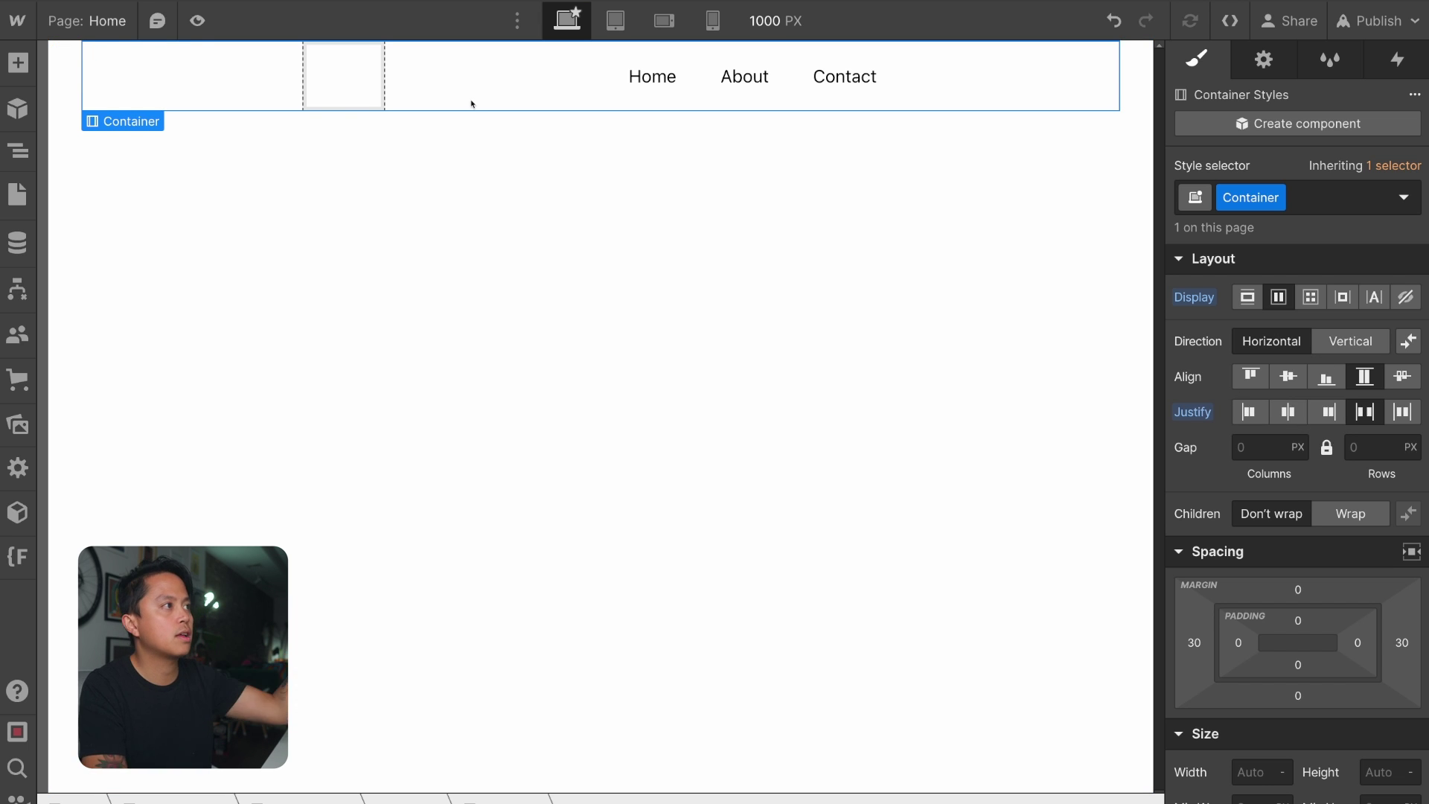
{"action": "left_click", "coordinate": [381, 70]}
{"action": "left_click", "coordinate": [479, 92]}
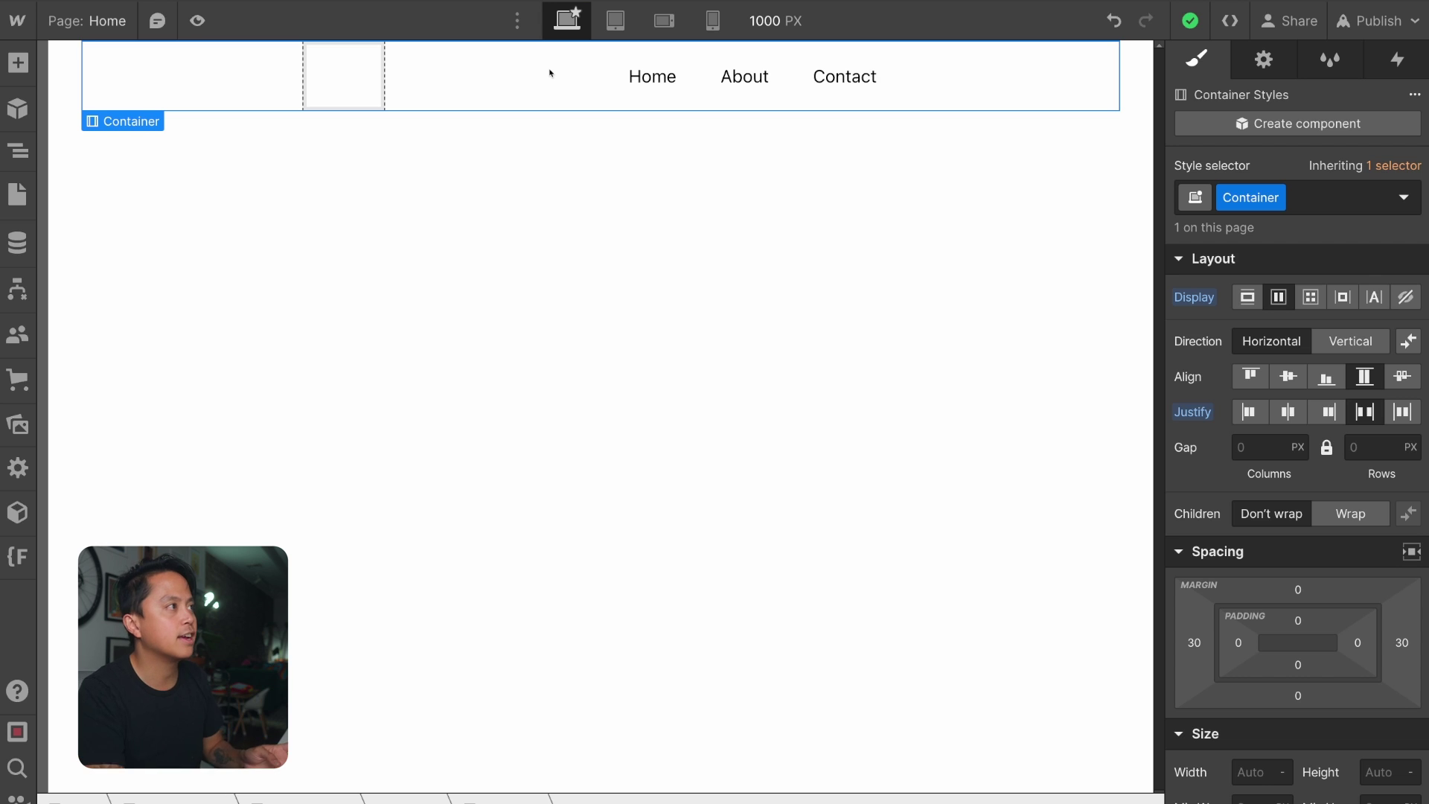
Try to give the Nav Menu a 100% width and a horizontal flex layout justified to the end
{"action": "left_click", "coordinate": [649, 79]}
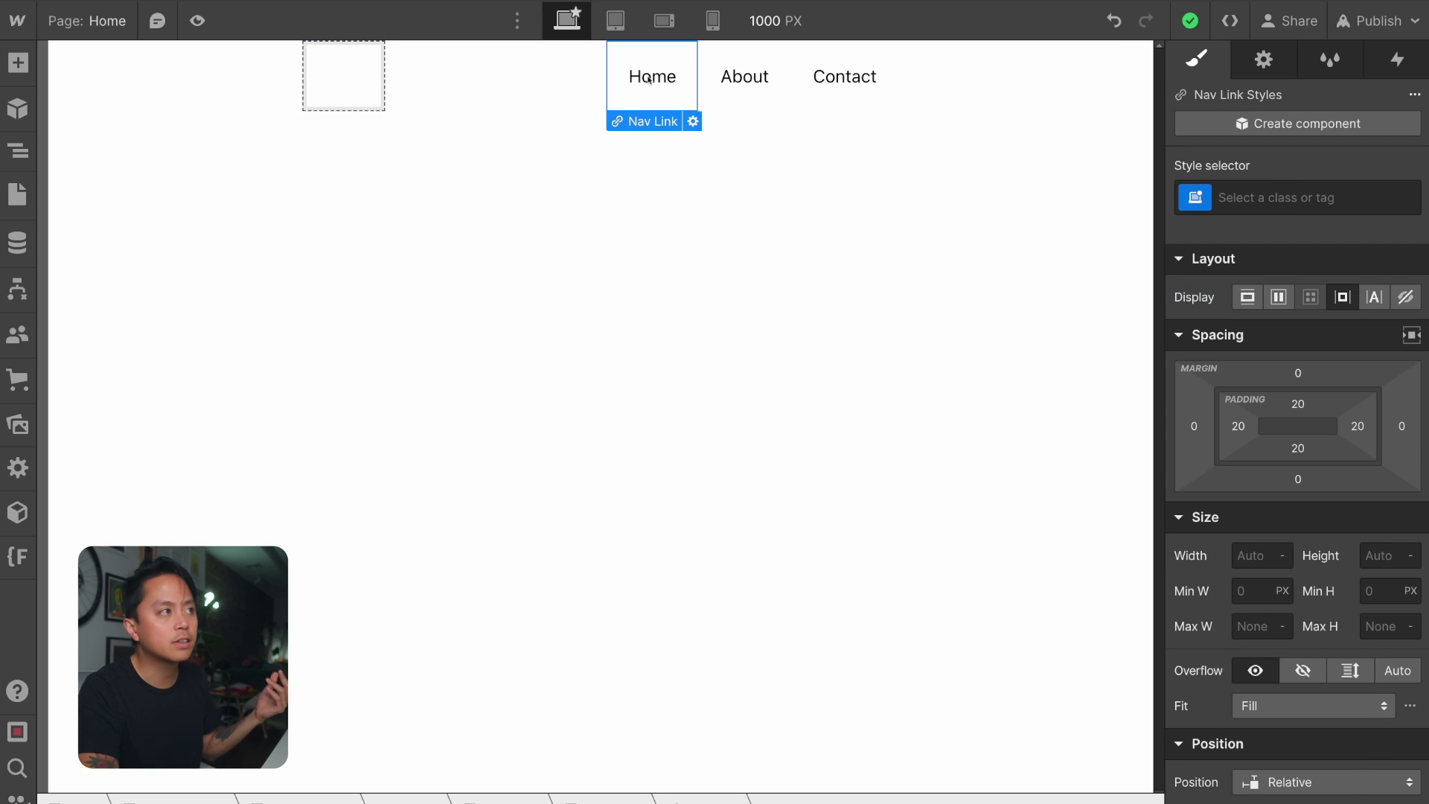
{"action": "key", "text": "Escape"}
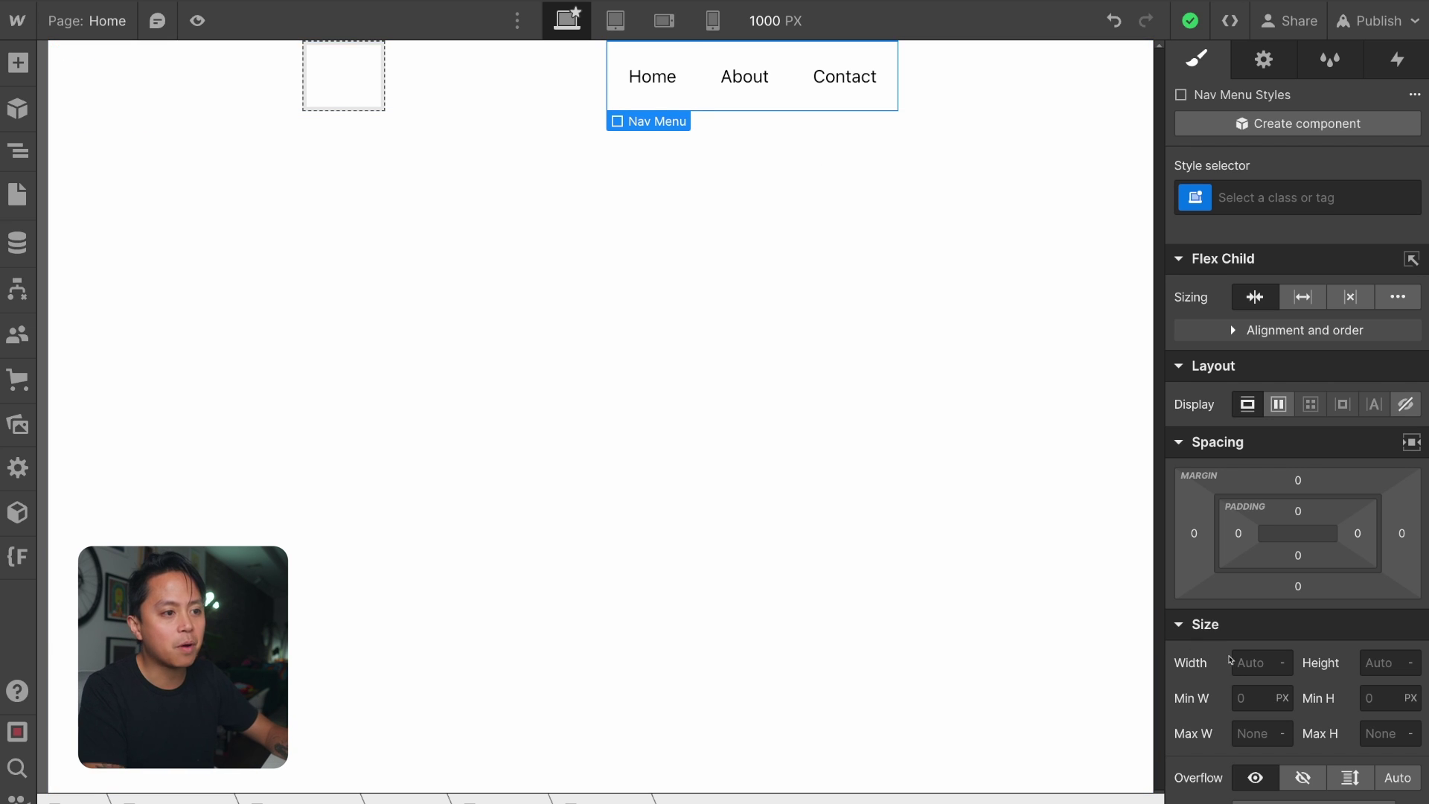
{"action": "left_click", "coordinate": [1256, 662]}
{"action": "type", "text": "100%"}
{"action": "key", "text": "Return"}
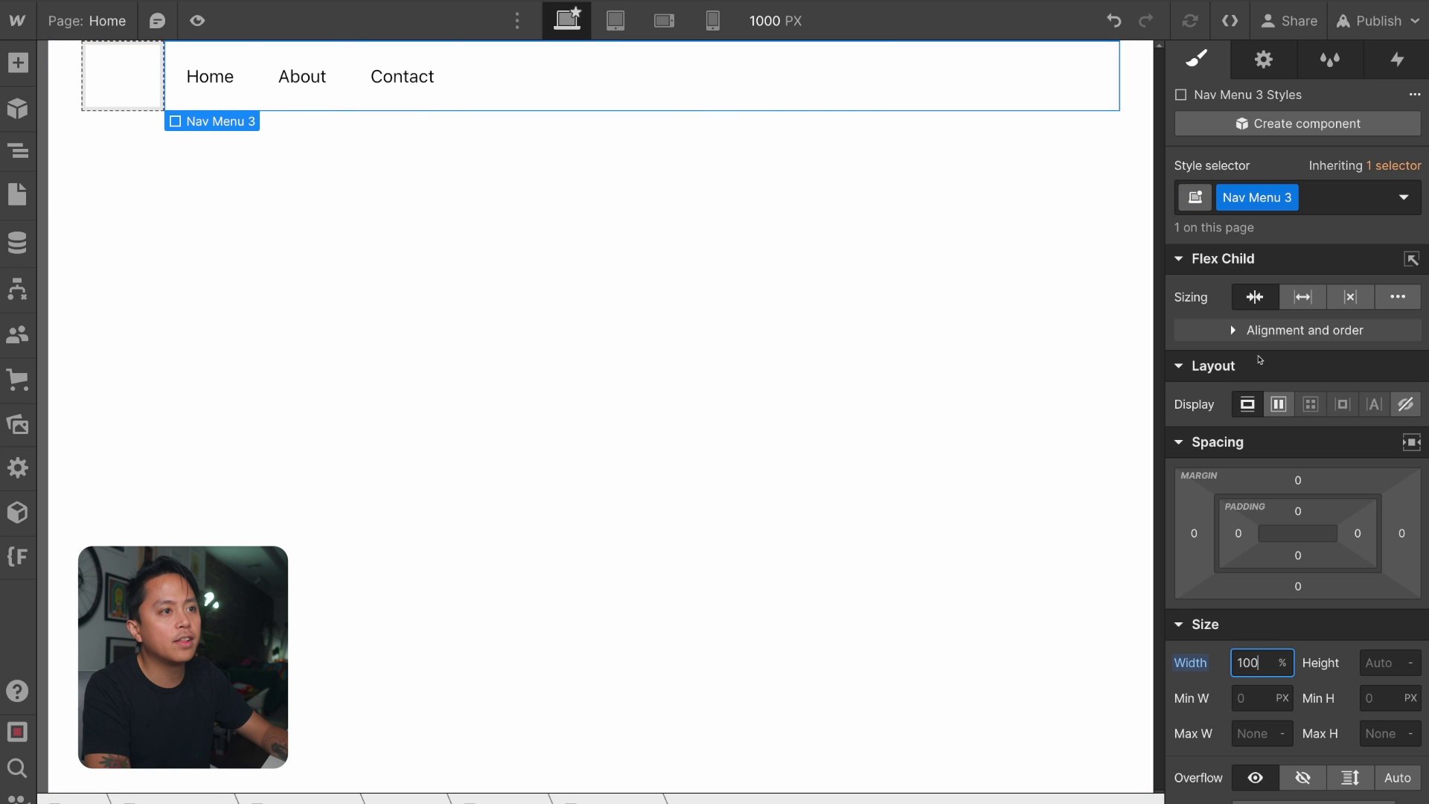
{"action": "left_click", "coordinate": [1278, 404]}
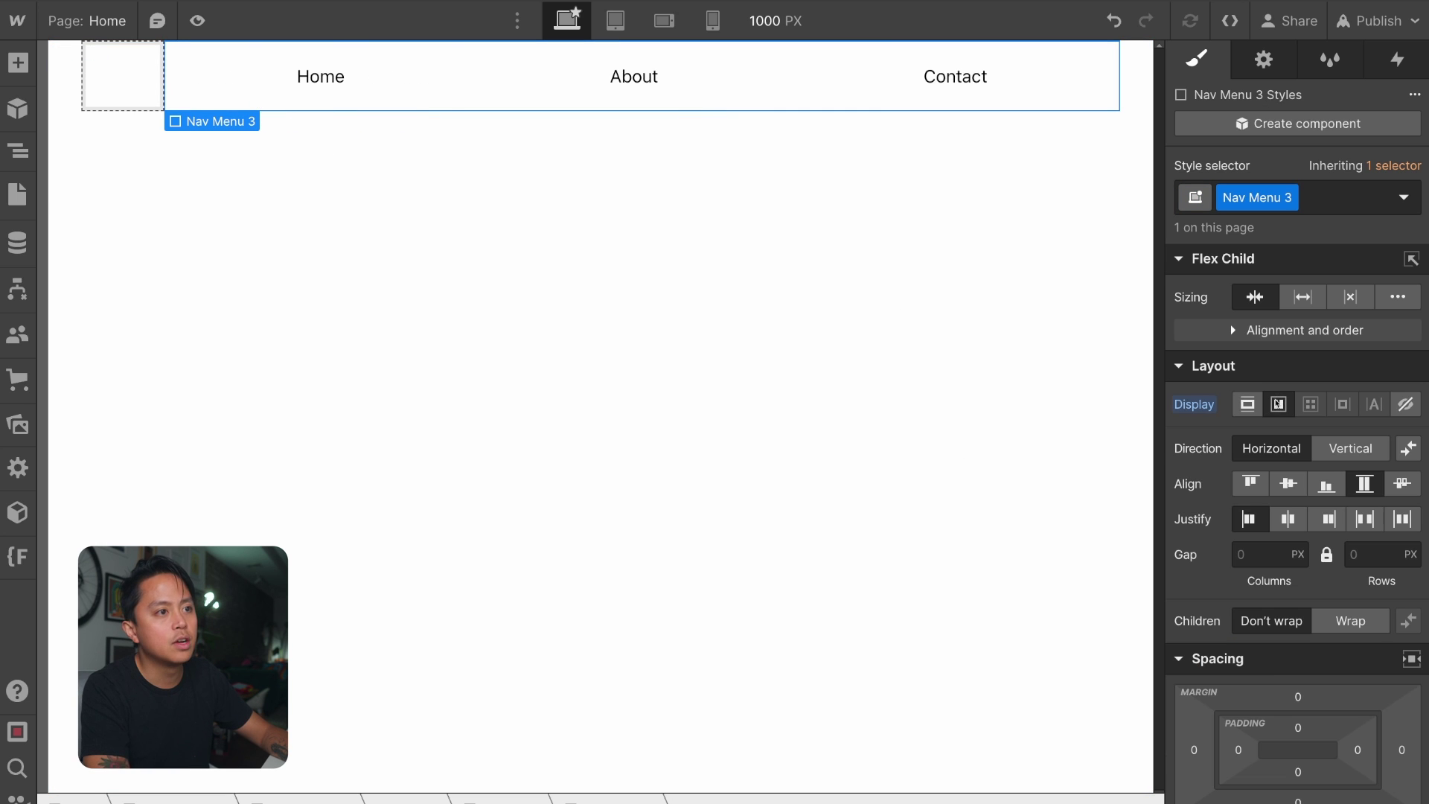
{"action": "left_click", "coordinate": [1329, 519]}
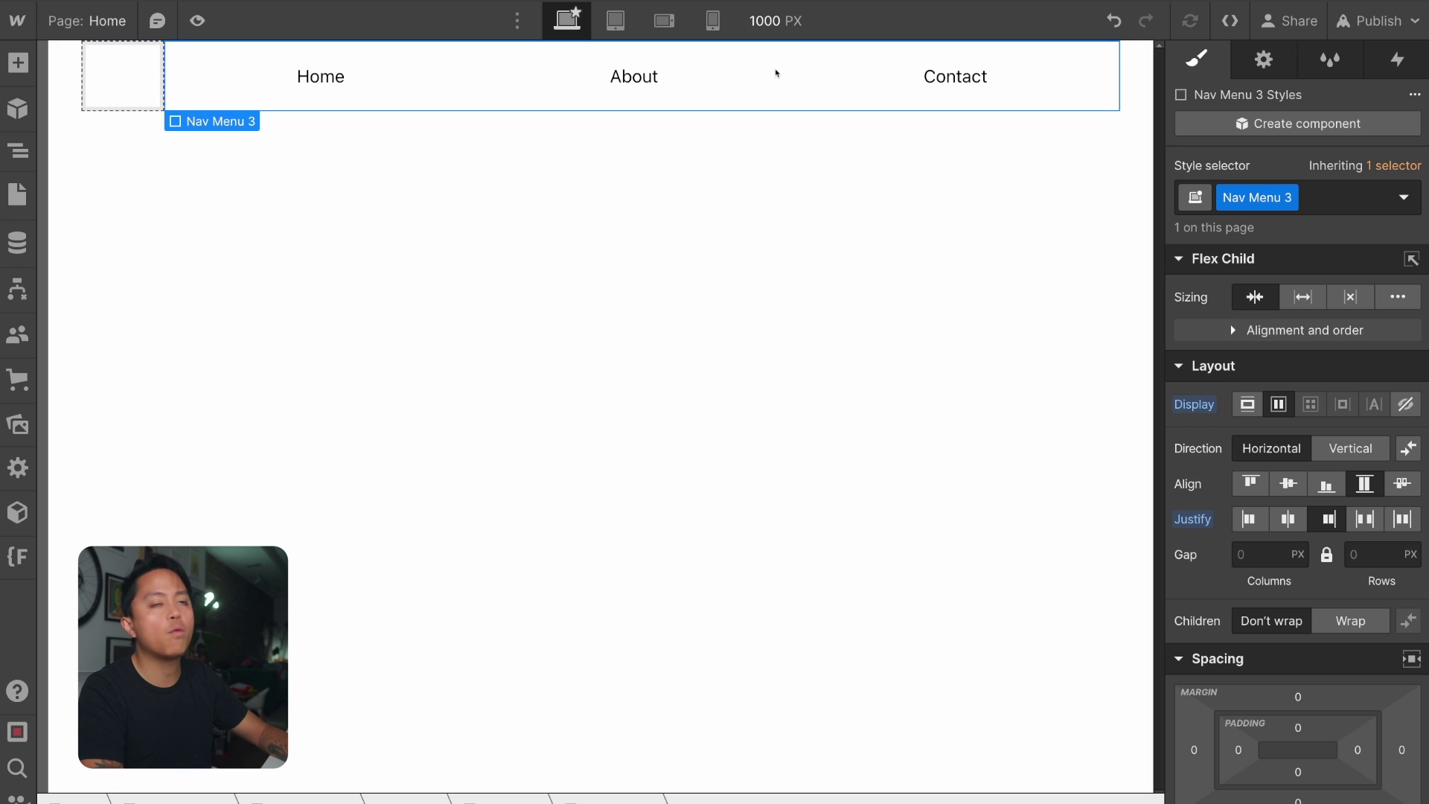
Undo the Nav Menu's width and flex changes and the Container's justify and flex settings
{"action": "key", "text": "super+z"}
{"action": "key", "text": "super+z"}
{"action": "key", "text": "super+z"}
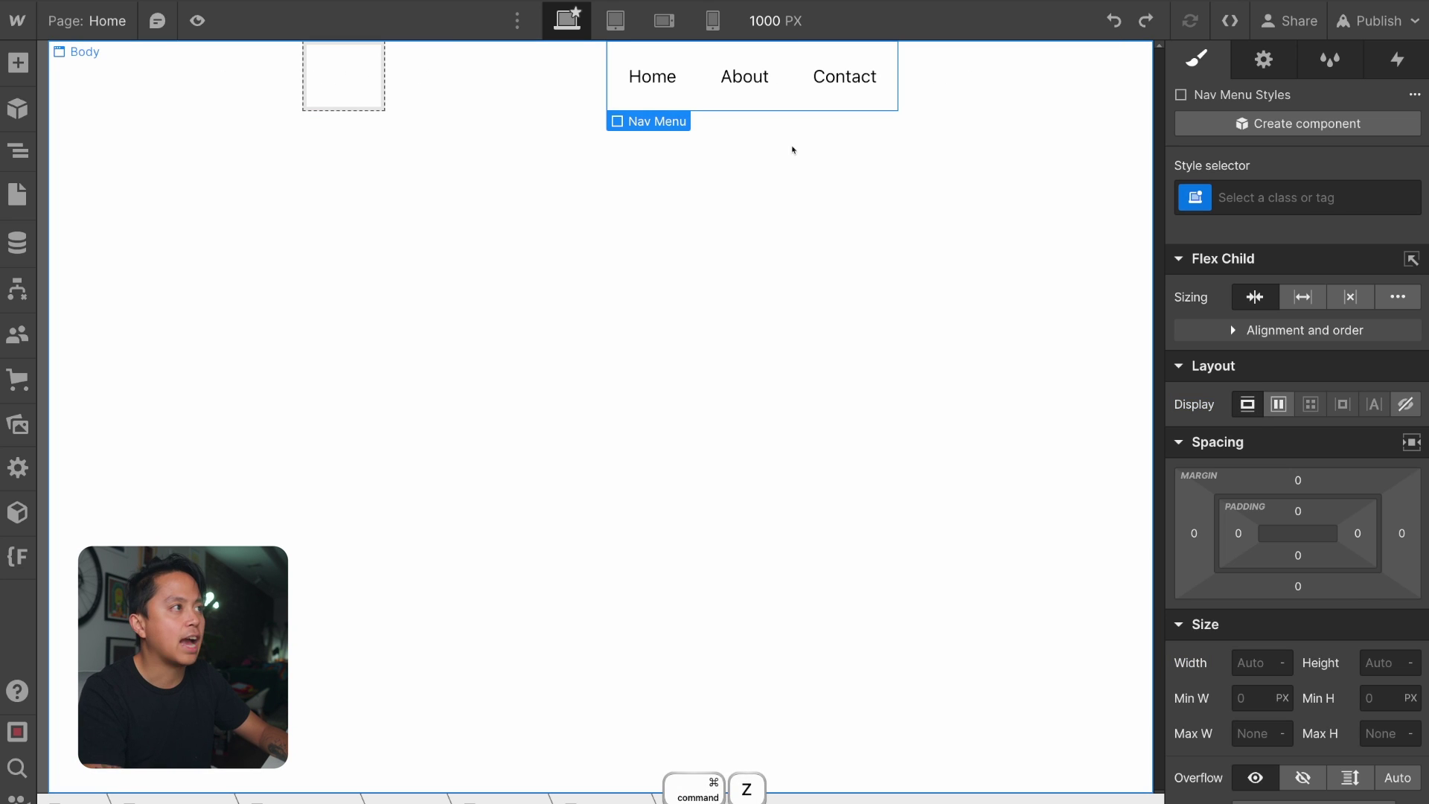
{"action": "key", "text": "super+z"}
{"action": "key", "text": "super+z"}
{"action": "key", "text": "super+z"}
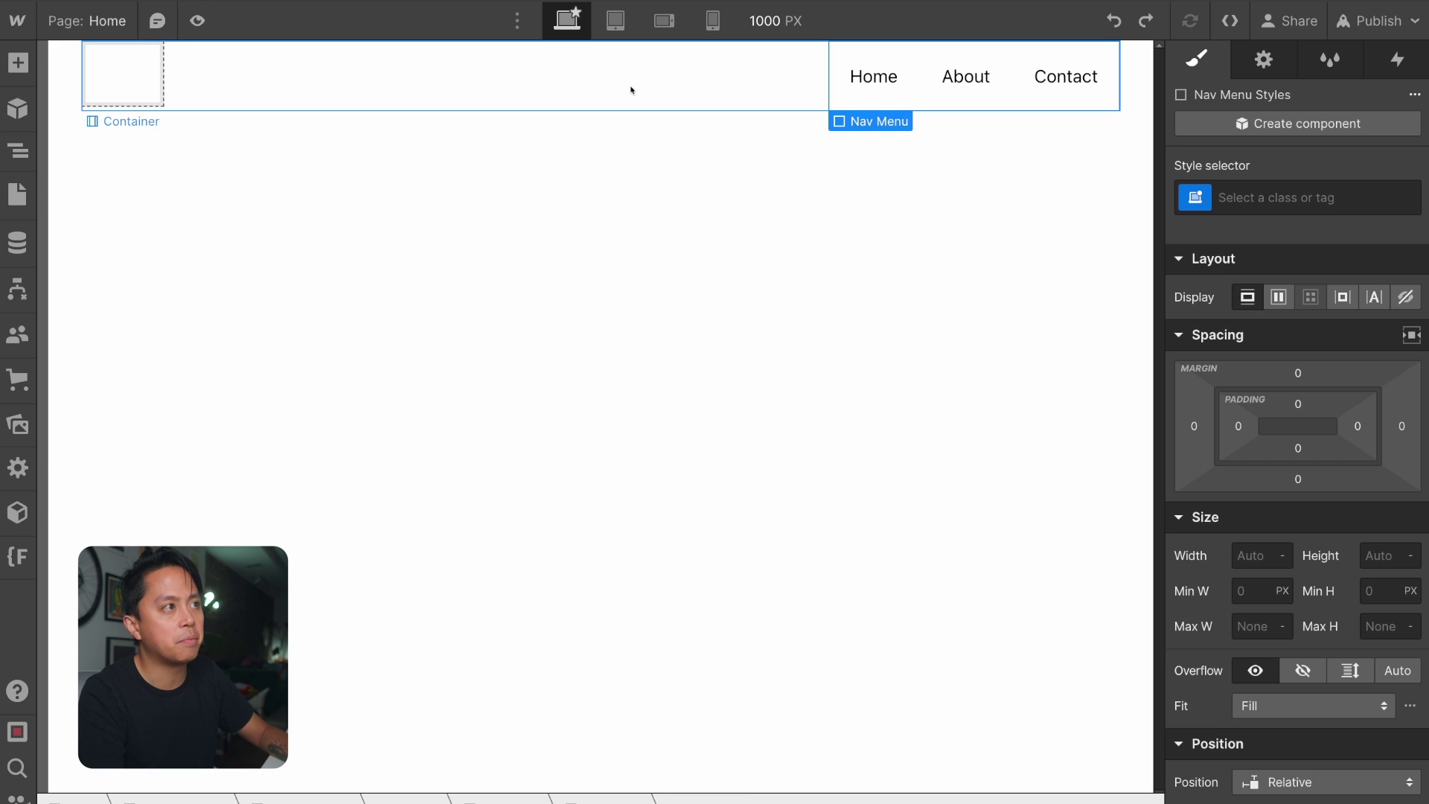
Select the Navbar's Container and examine its nested Brand, Nav Menu and Menu Button in the element hierarchy
{"action": "left_click", "coordinate": [631, 90]}
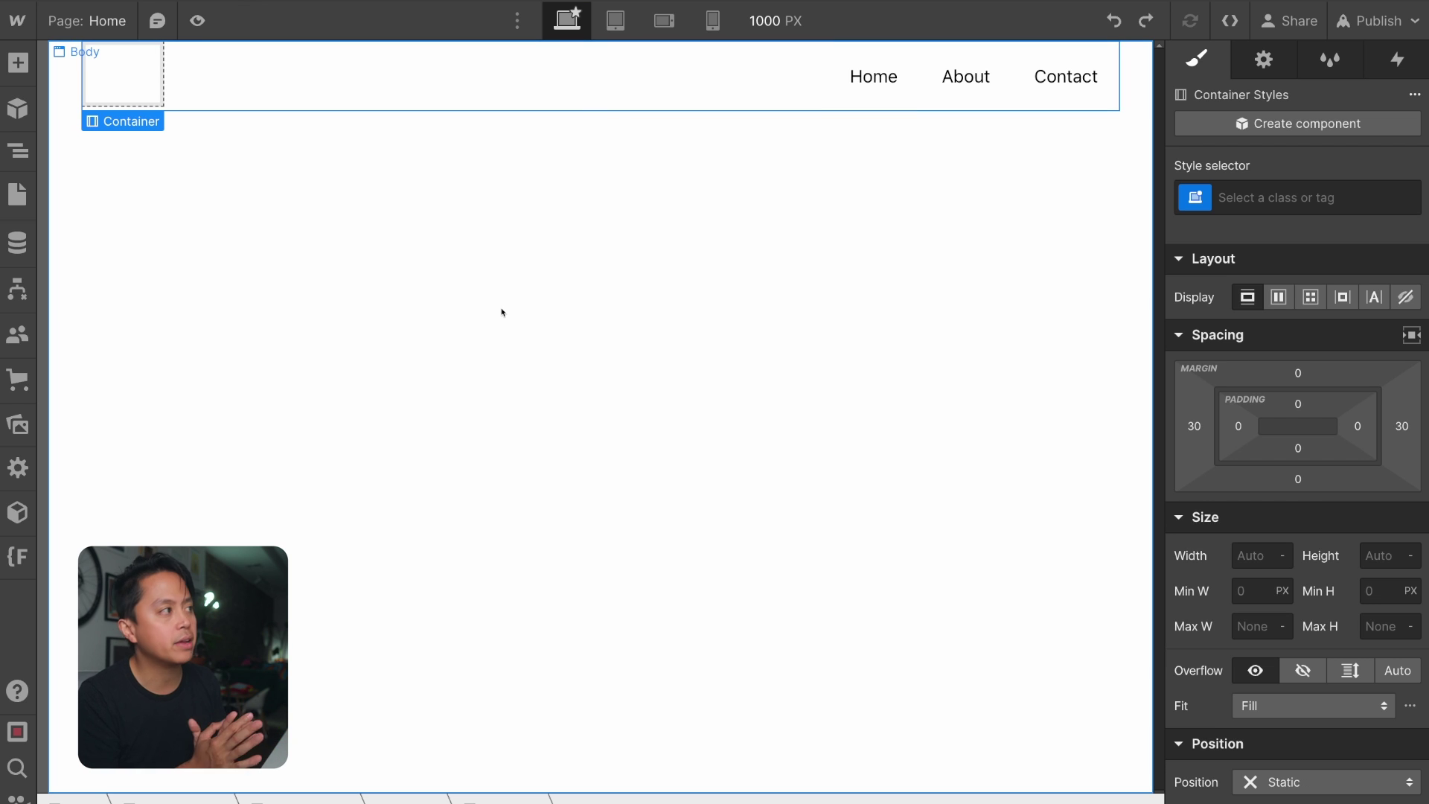
{"action": "key", "text": "z"}
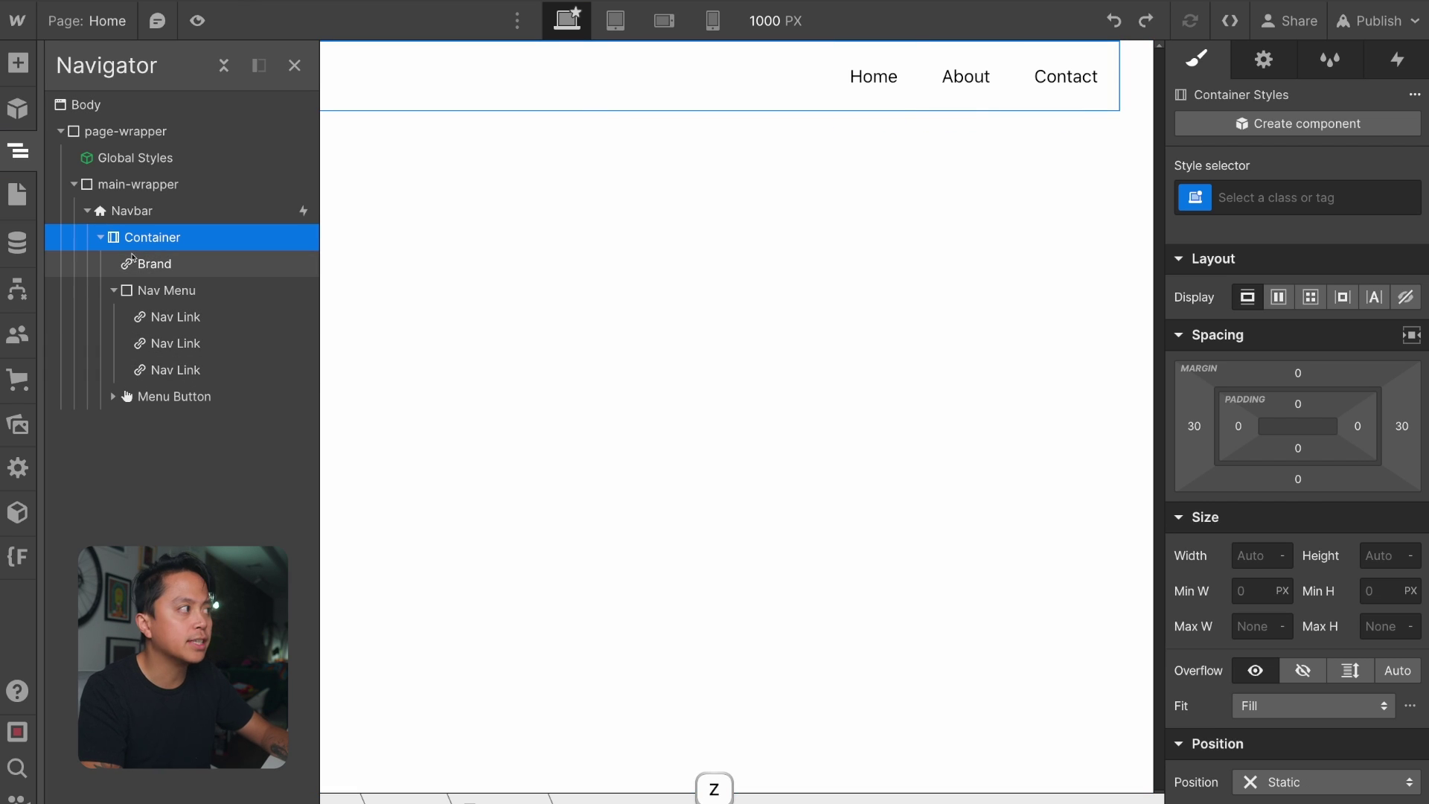
{"action": "left_click", "coordinate": [100, 237]}
{"action": "left_click", "coordinate": [100, 236]}
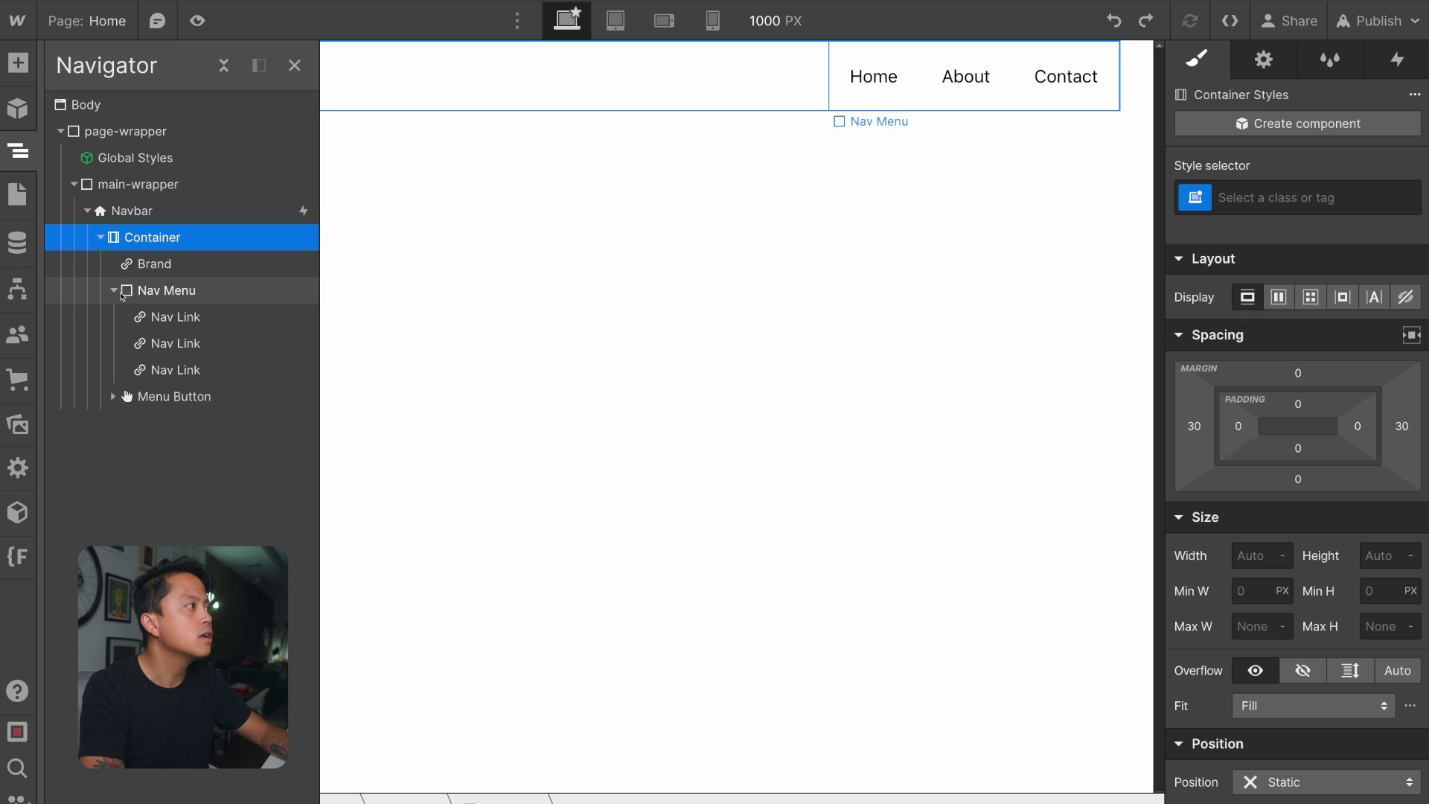
{"action": "left_click", "coordinate": [119, 293]}
{"action": "key", "text": "z"}
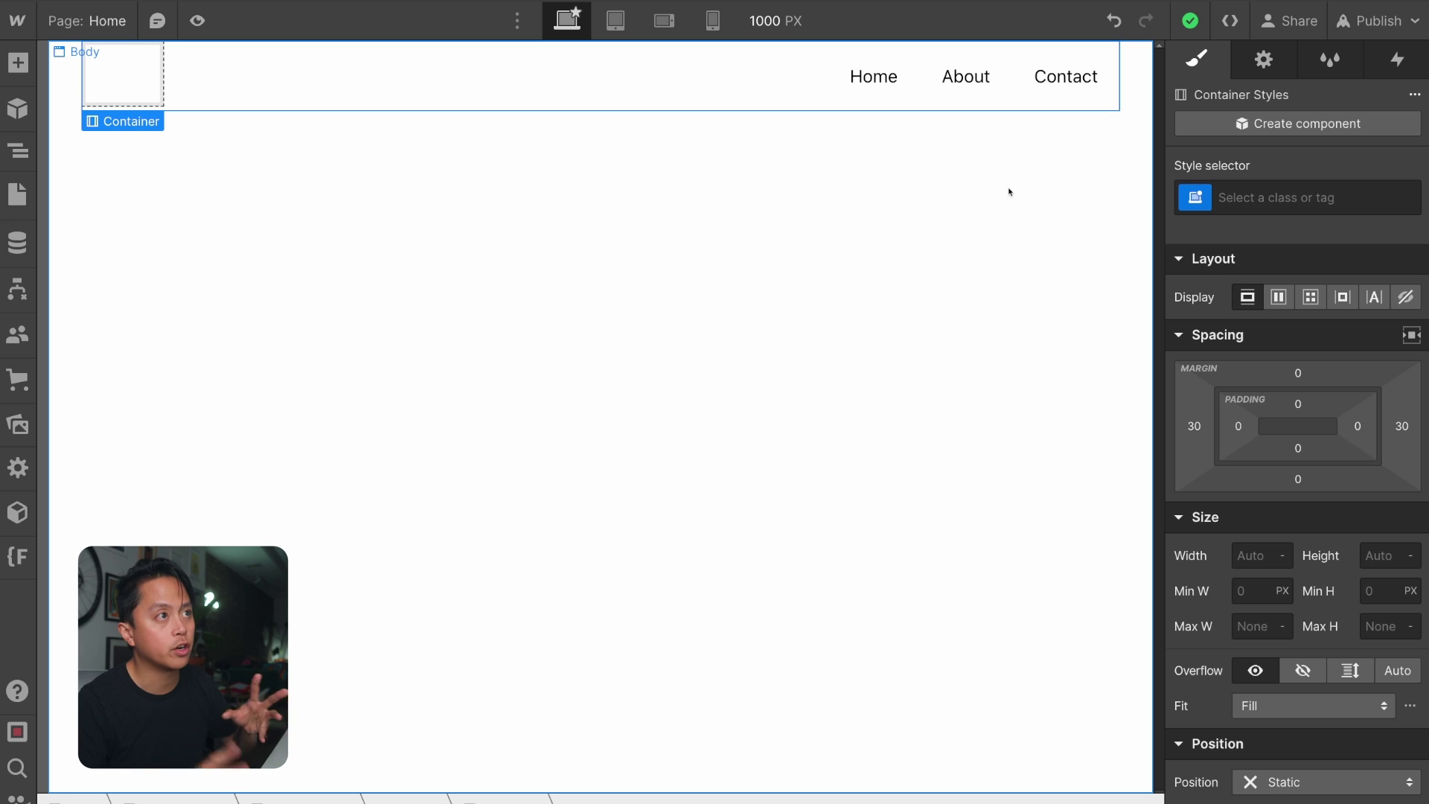
Apply the existing container-large class to the Navbar's Container
{"action": "left_click", "coordinate": [1266, 198]}
{"action": "type", "text": "co"}
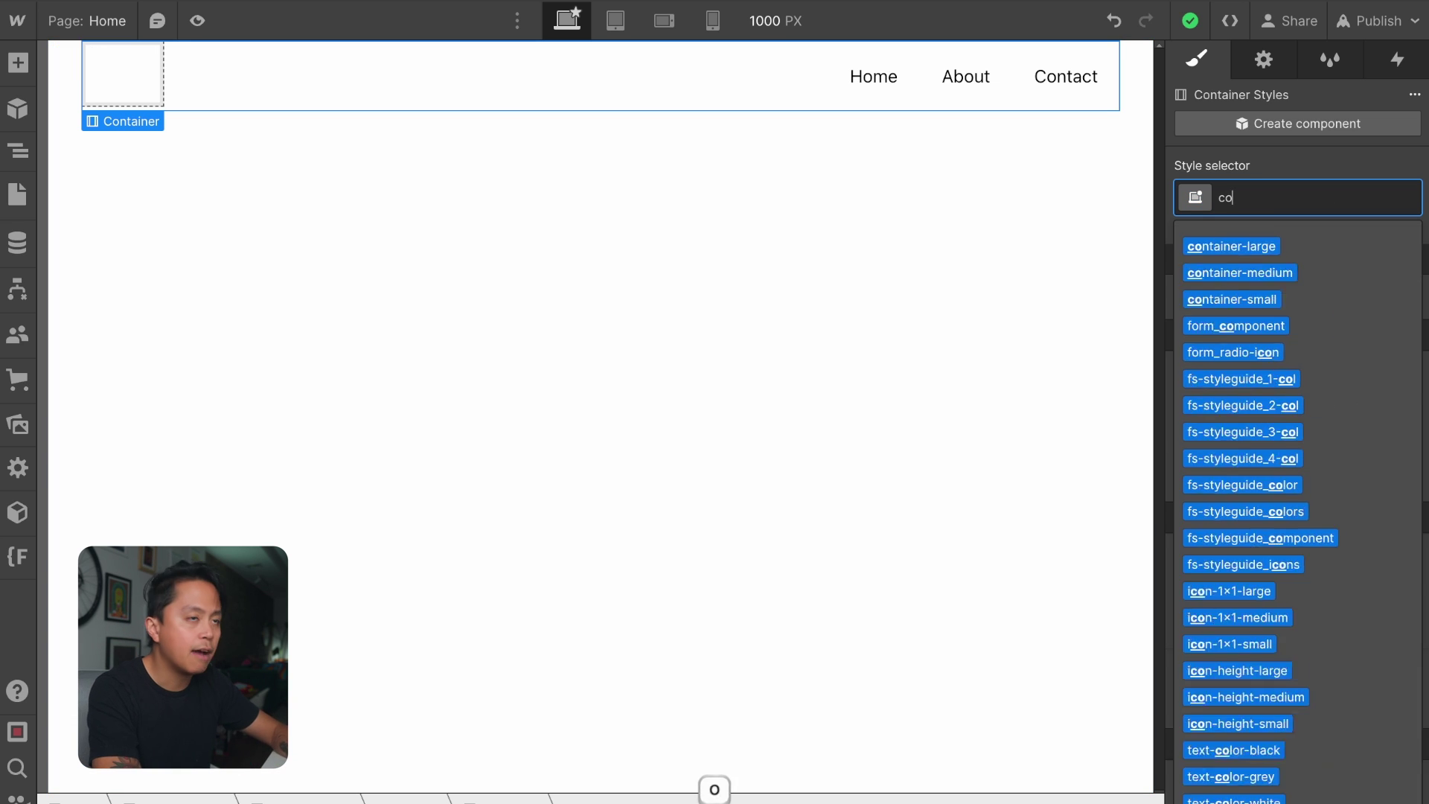
{"action": "type", "text": "ntainer"}
{"action": "key", "text": "Down"}
{"action": "key", "text": "Return"}
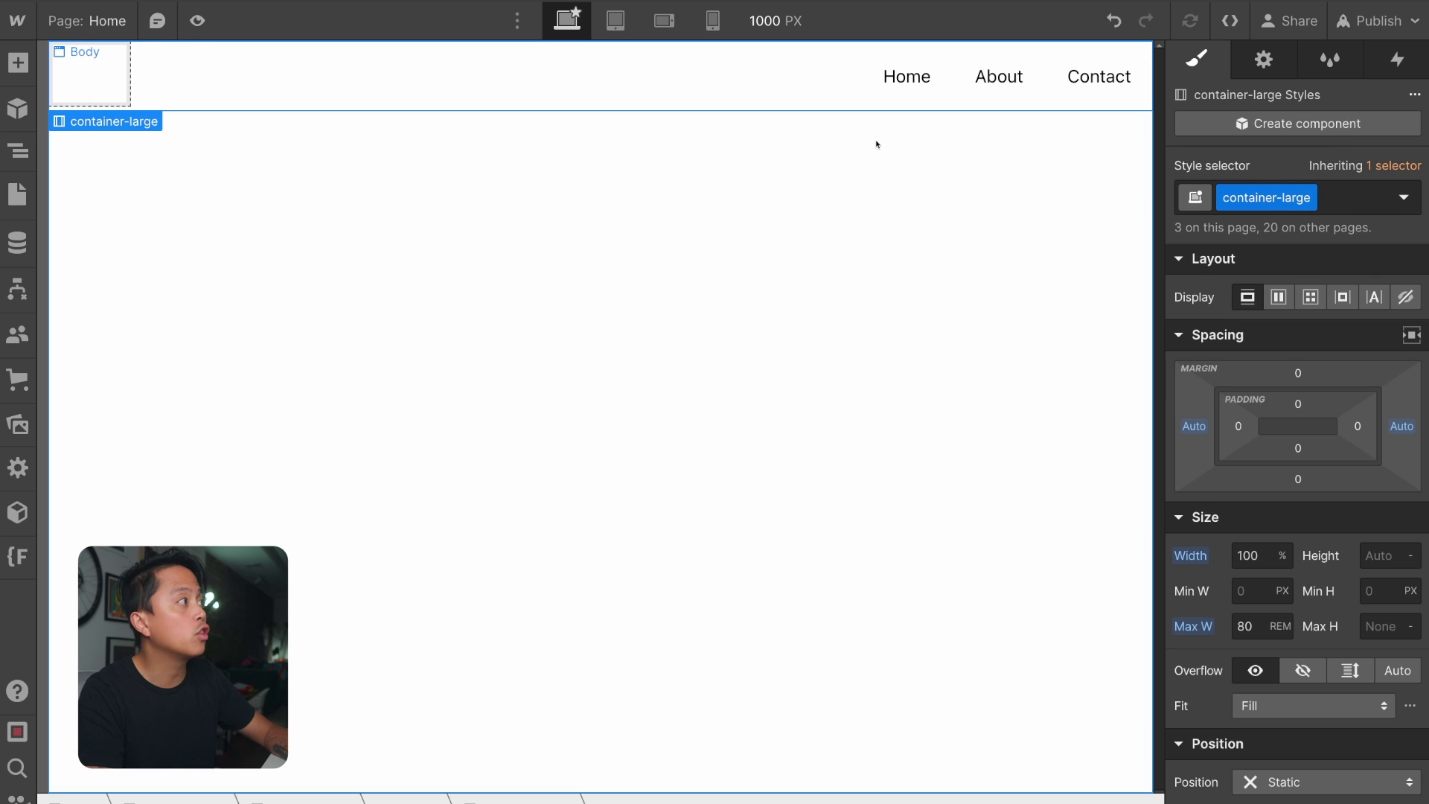
Add a Div Block inside container-large and nest the Brand and Nav Menu inside it
{"action": "key", "text": "z"}
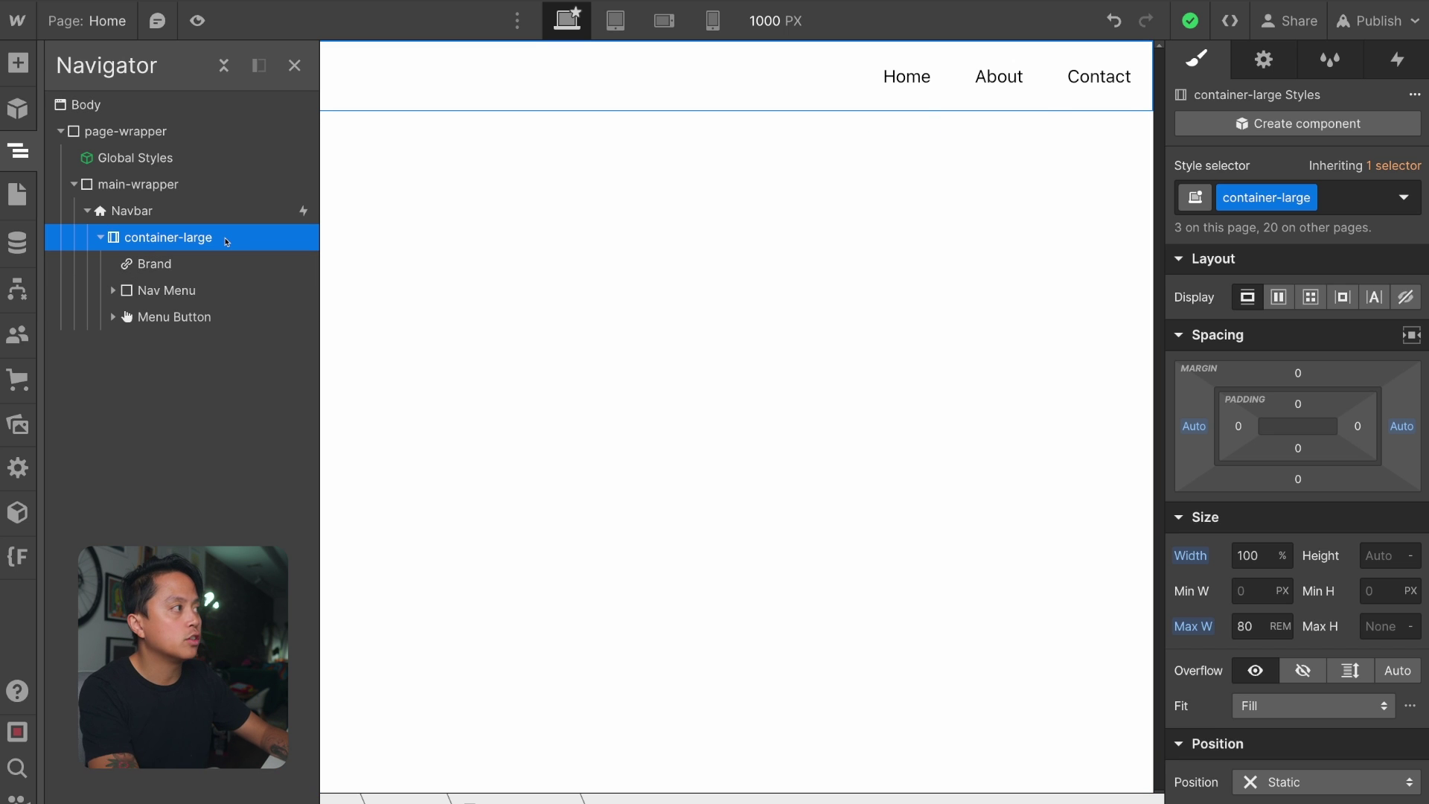
{"action": "key", "text": "ctrl+e"}
{"action": "type", "text": "d"}
{"action": "key", "text": "Return"}
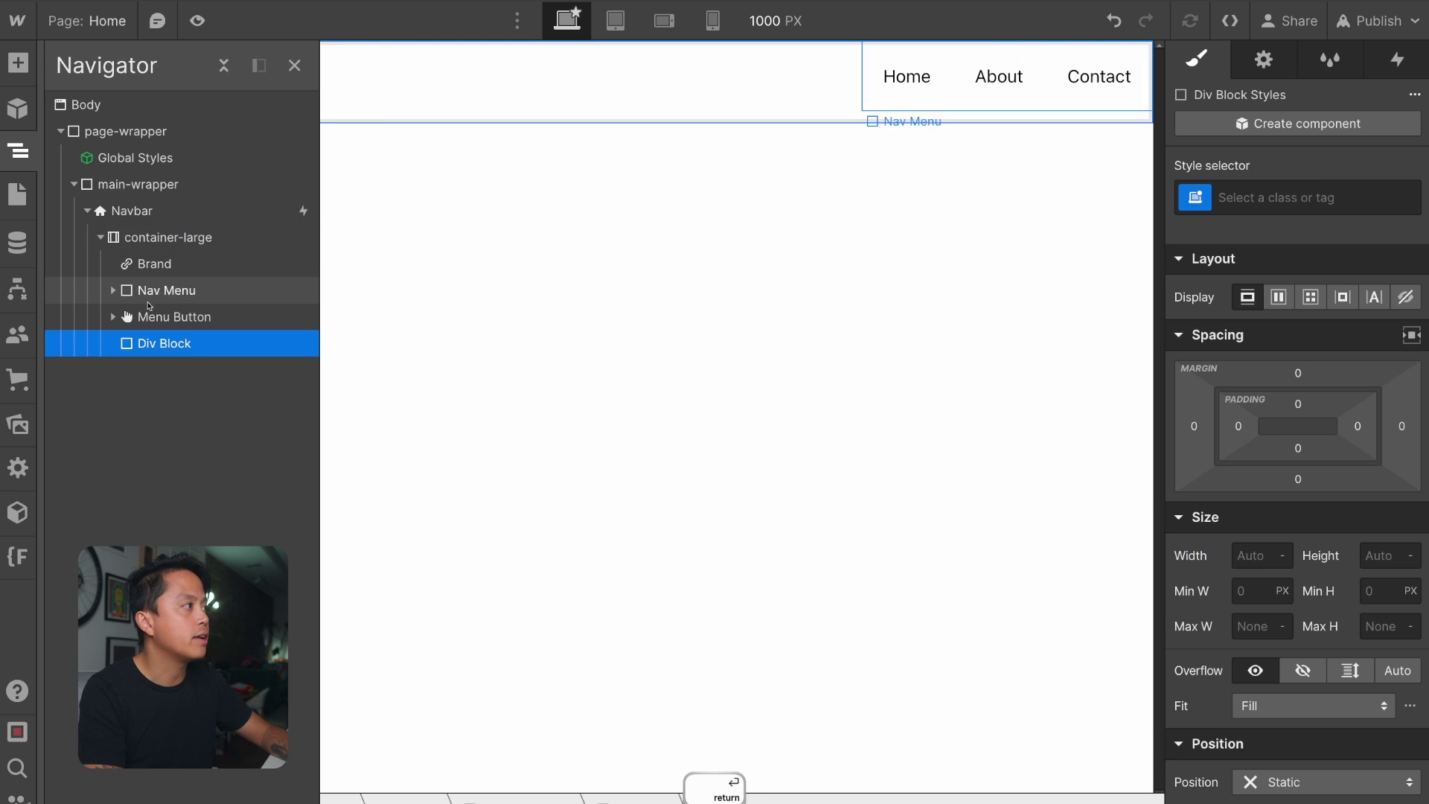
{"action": "left_click_drag", "start_coordinate": [157, 341], "coordinate": [170, 258]}
Give the Div Block around the Brand and Nav Menu the new class nav_layout
{"action": "key", "text": "super+Return"}
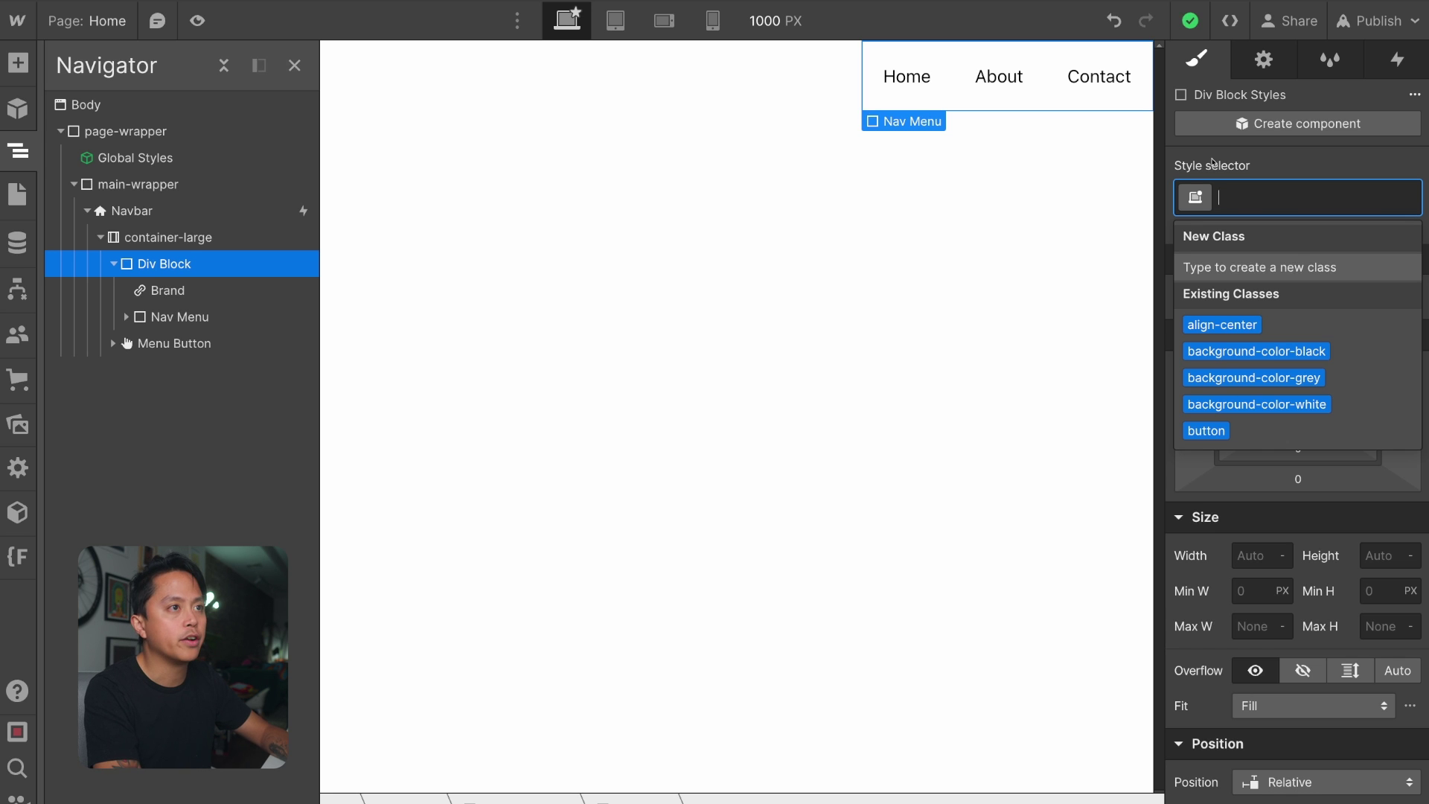
{"action": "type", "text": "nav_layout"}
{"action": "key", "text": "Return"}
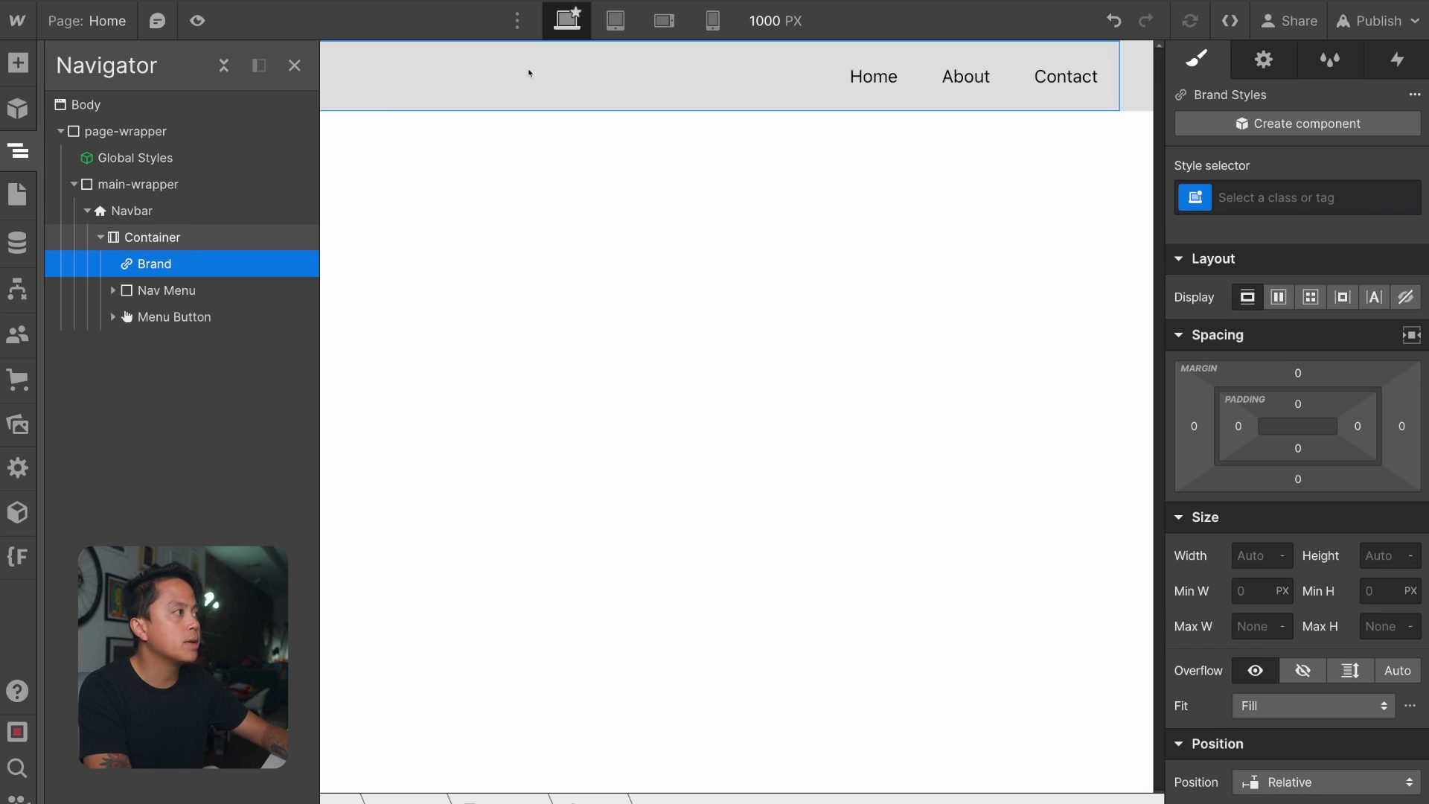
Add a Link Block below the Navbar, close its link settings and delete the block
{"action": "key", "text": "a"}
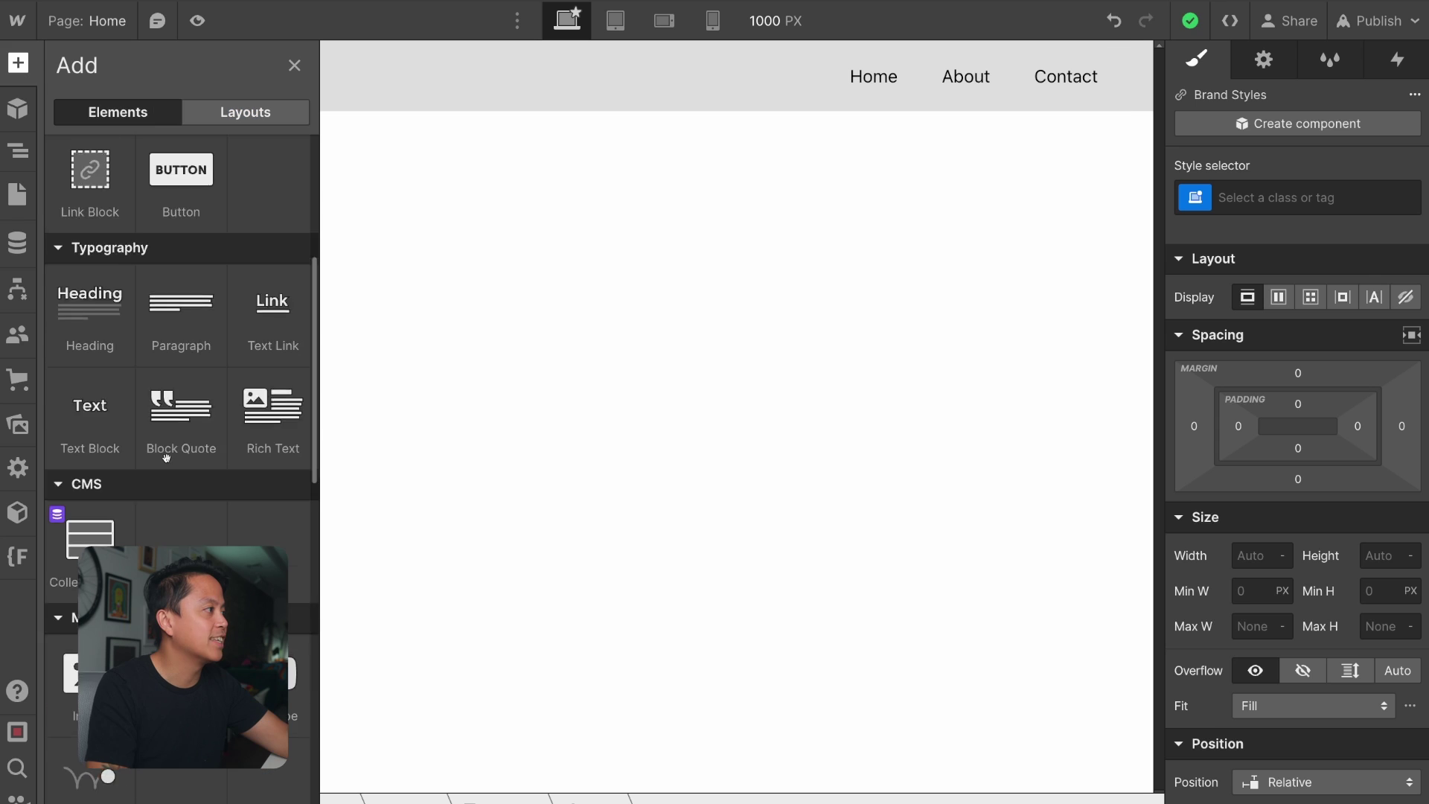
{"action": "scroll", "coordinate": [100, 421], "scroll_direction": "up", "scroll_amount": 3}
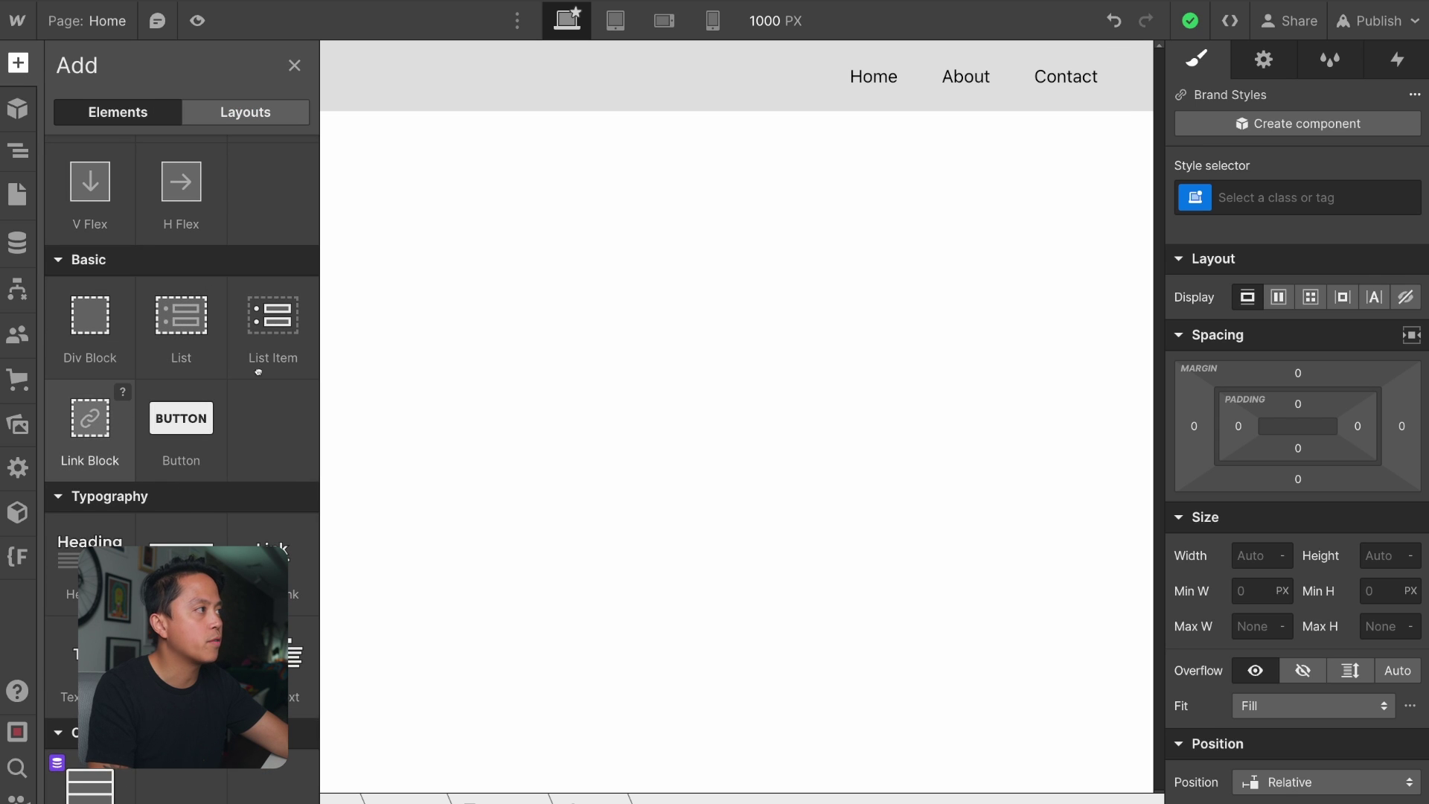
{"action": "left_click", "coordinate": [89, 419]}
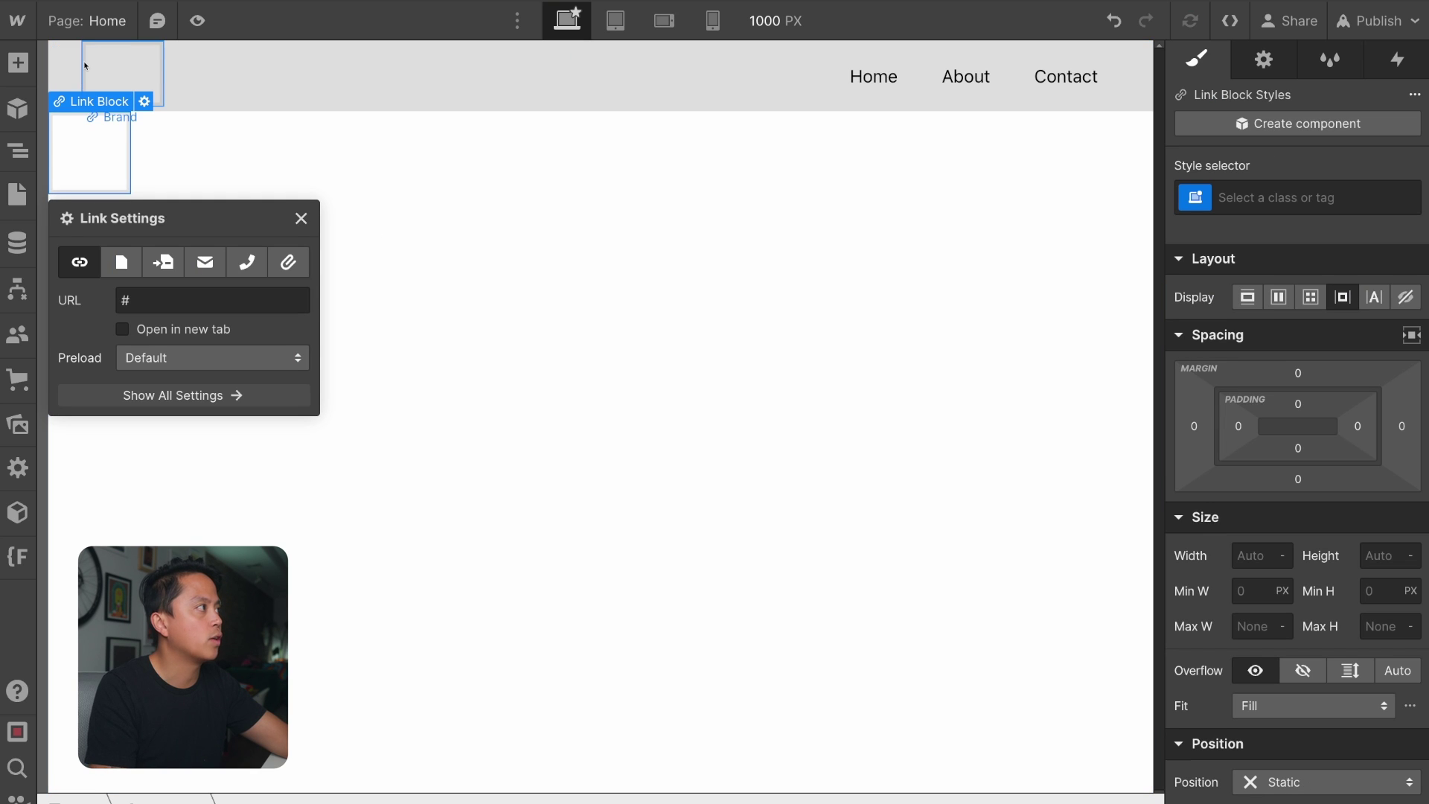
{"action": "left_click", "coordinate": [301, 219]}
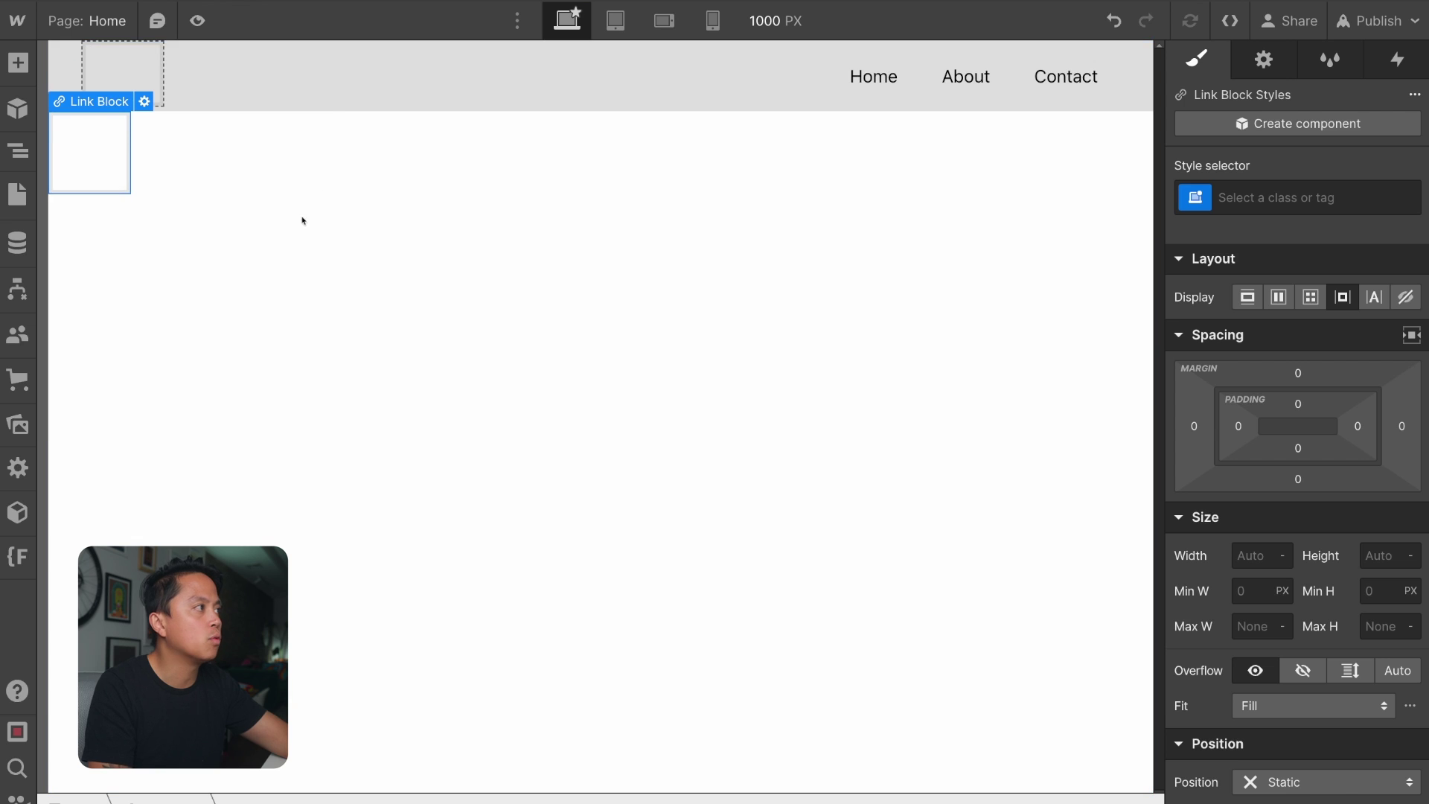
{"action": "key", "text": "Delete"}
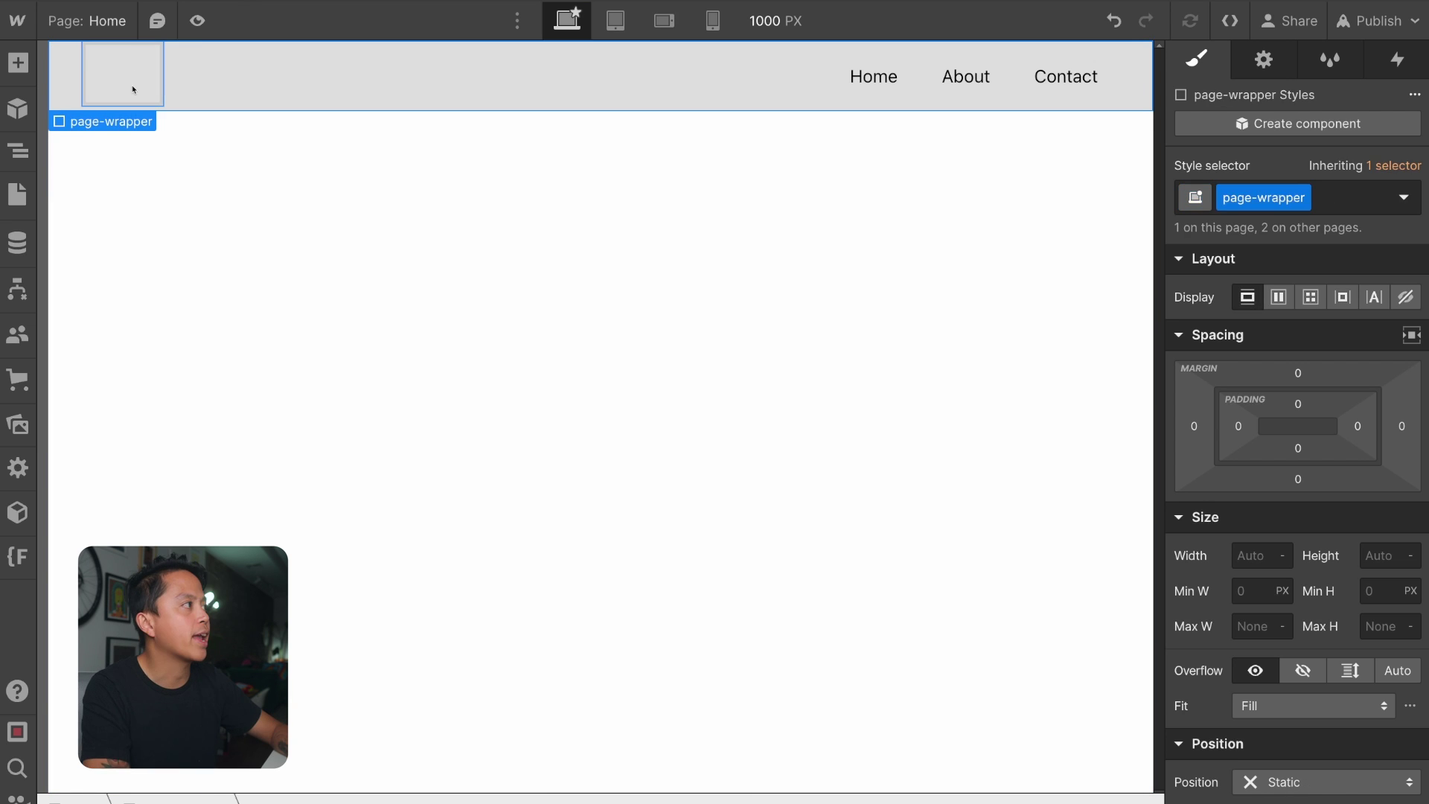
Set the Navbar's Brand link to point to the Home page
{"action": "left_click", "coordinate": [132, 89]}
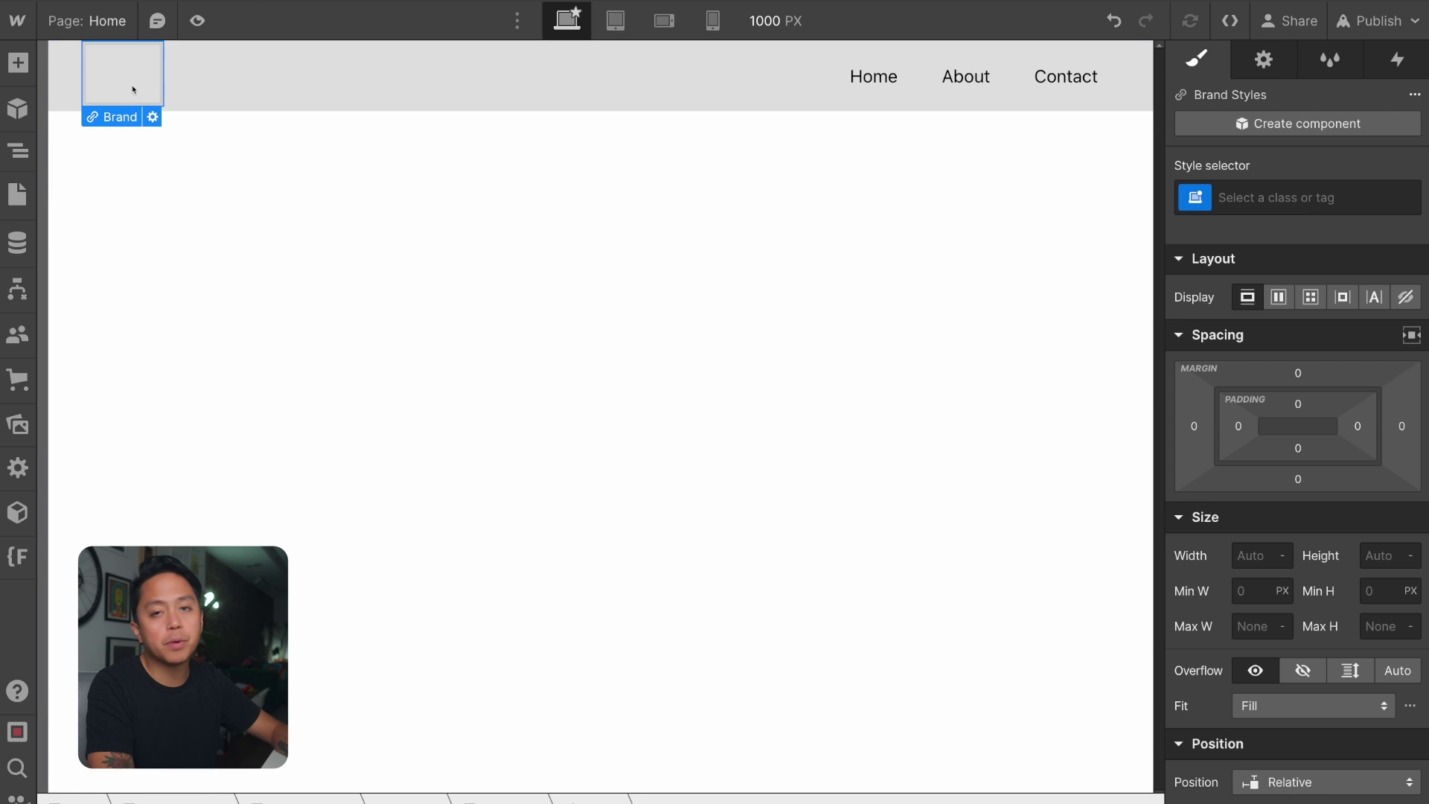
{"action": "left_click", "coordinate": [1268, 74]}
{"action": "scroll", "coordinate": [1259, 617], "scroll_direction": "down", "scroll_amount": 3}
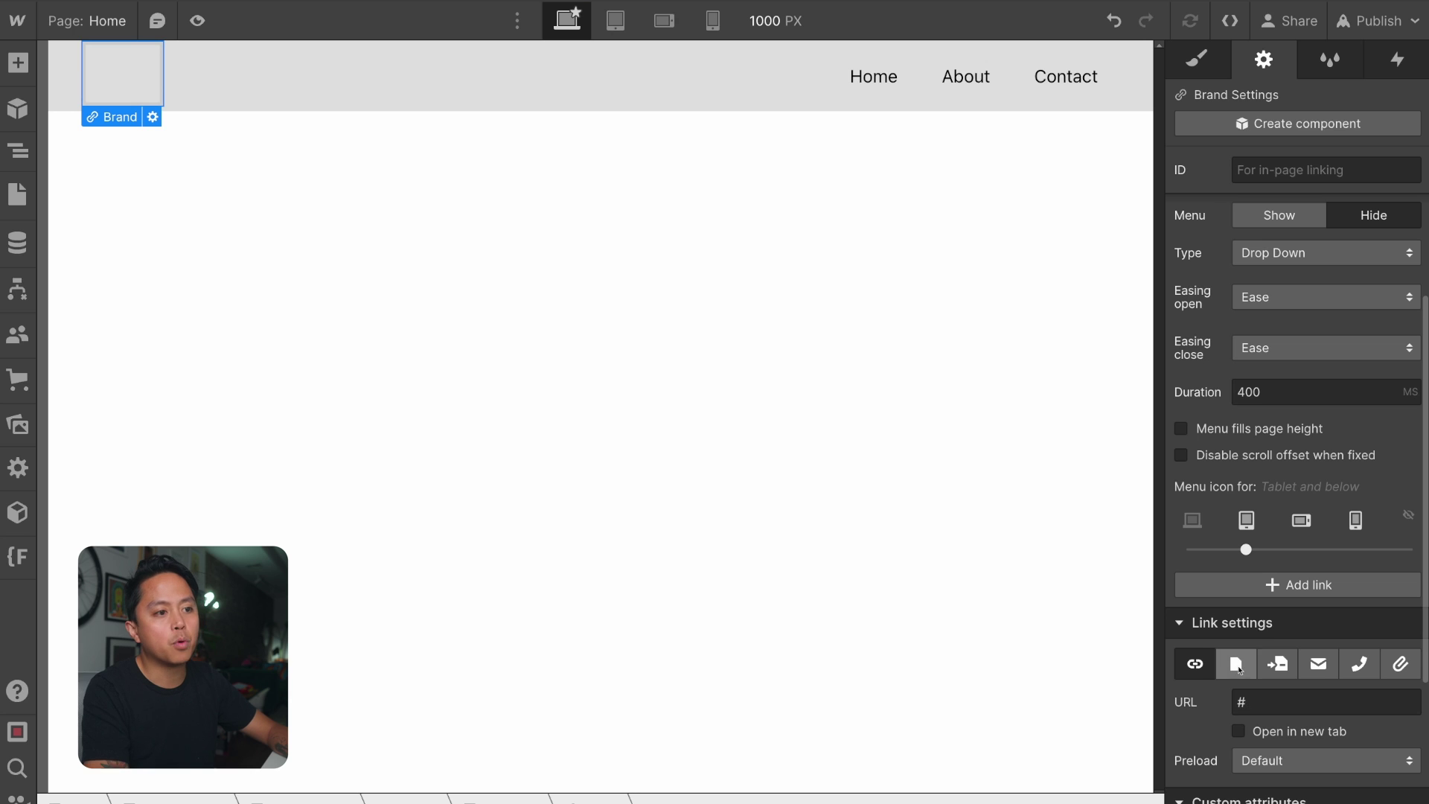
{"action": "left_click", "coordinate": [1236, 665]}
{"action": "left_click", "coordinate": [1247, 701]}
{"action": "left_click", "coordinate": [1246, 742]}
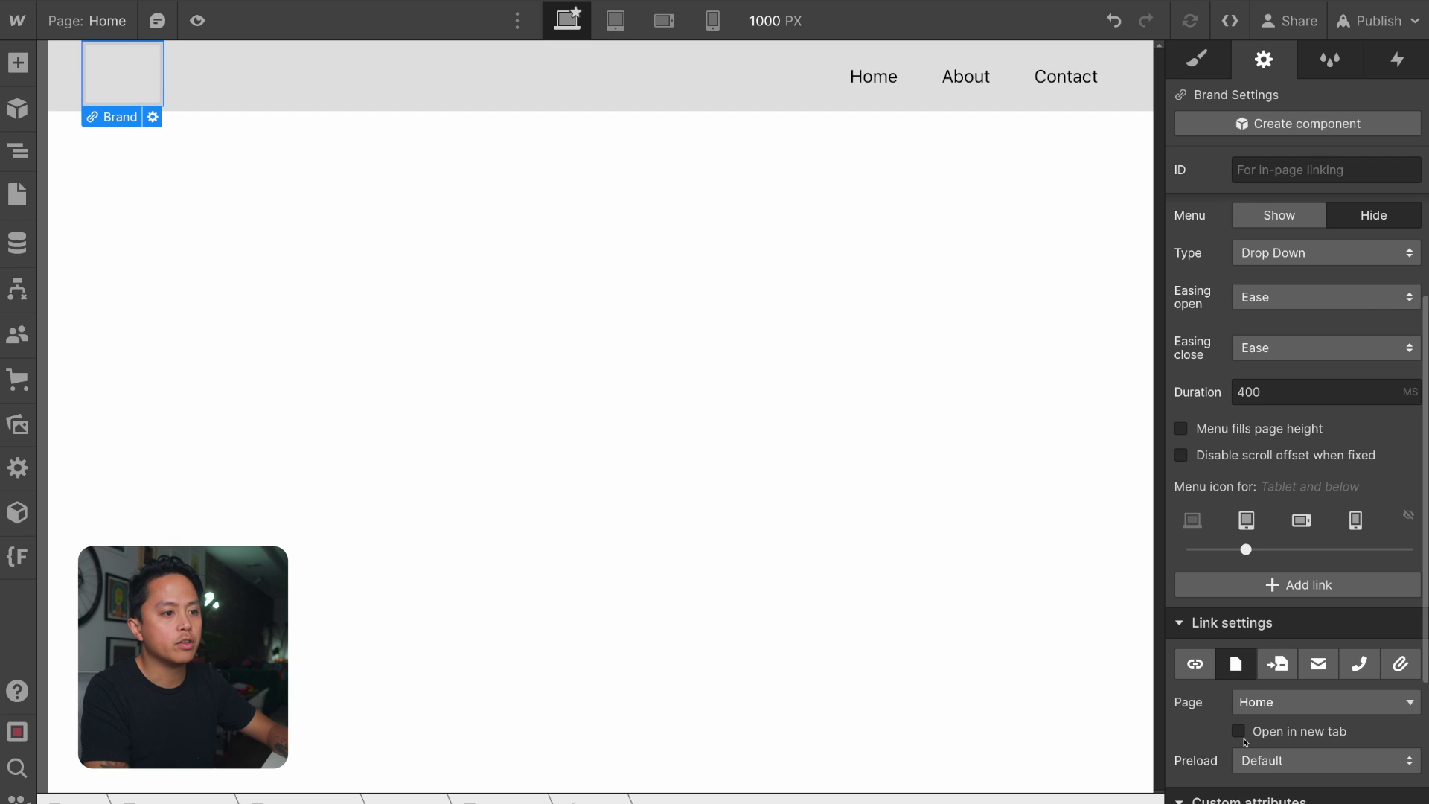
Apply the All Links tag selector to the Brand, look through its styles and undo the selection
{"action": "left_click", "coordinate": [1197, 59]}
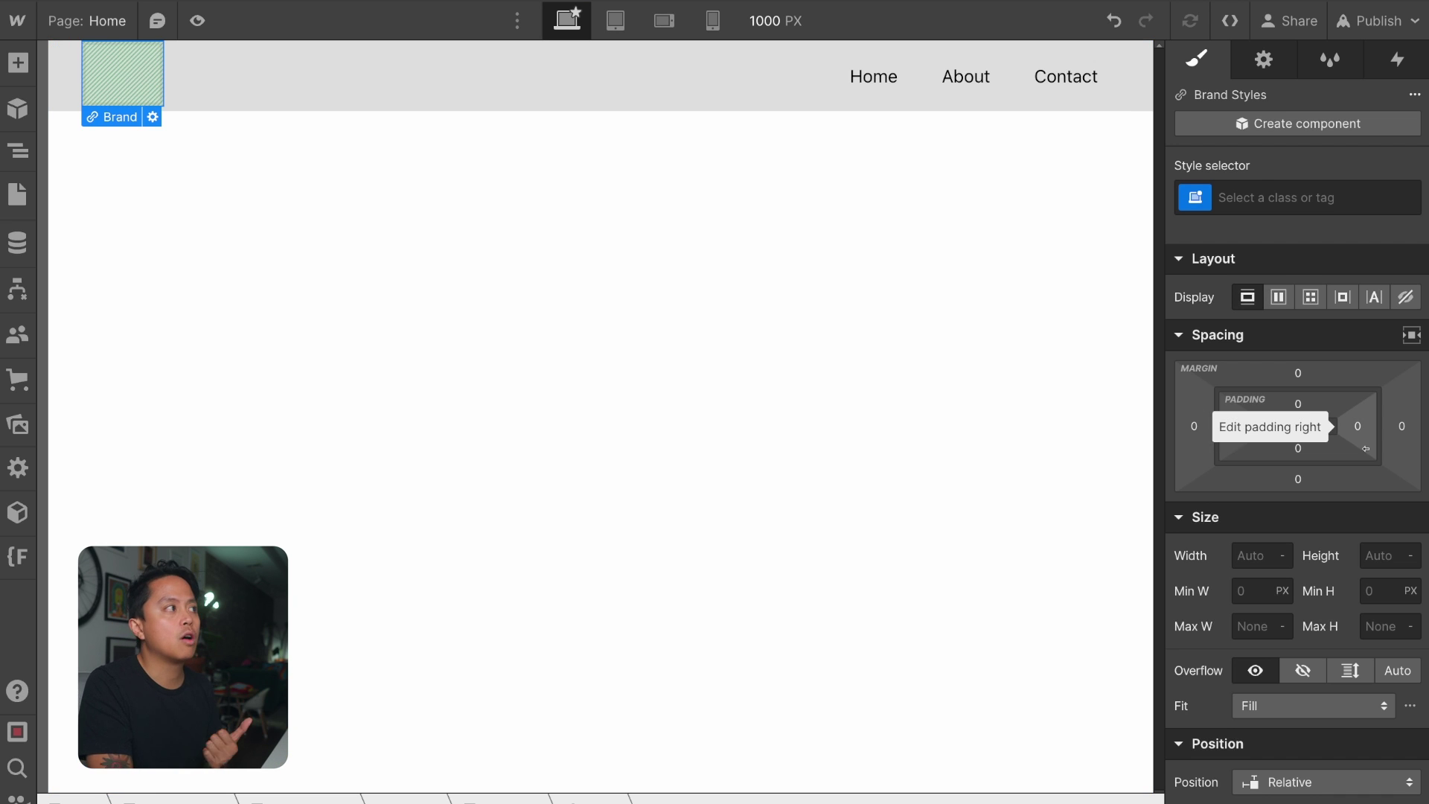
{"action": "left_click", "coordinate": [1264, 205]}
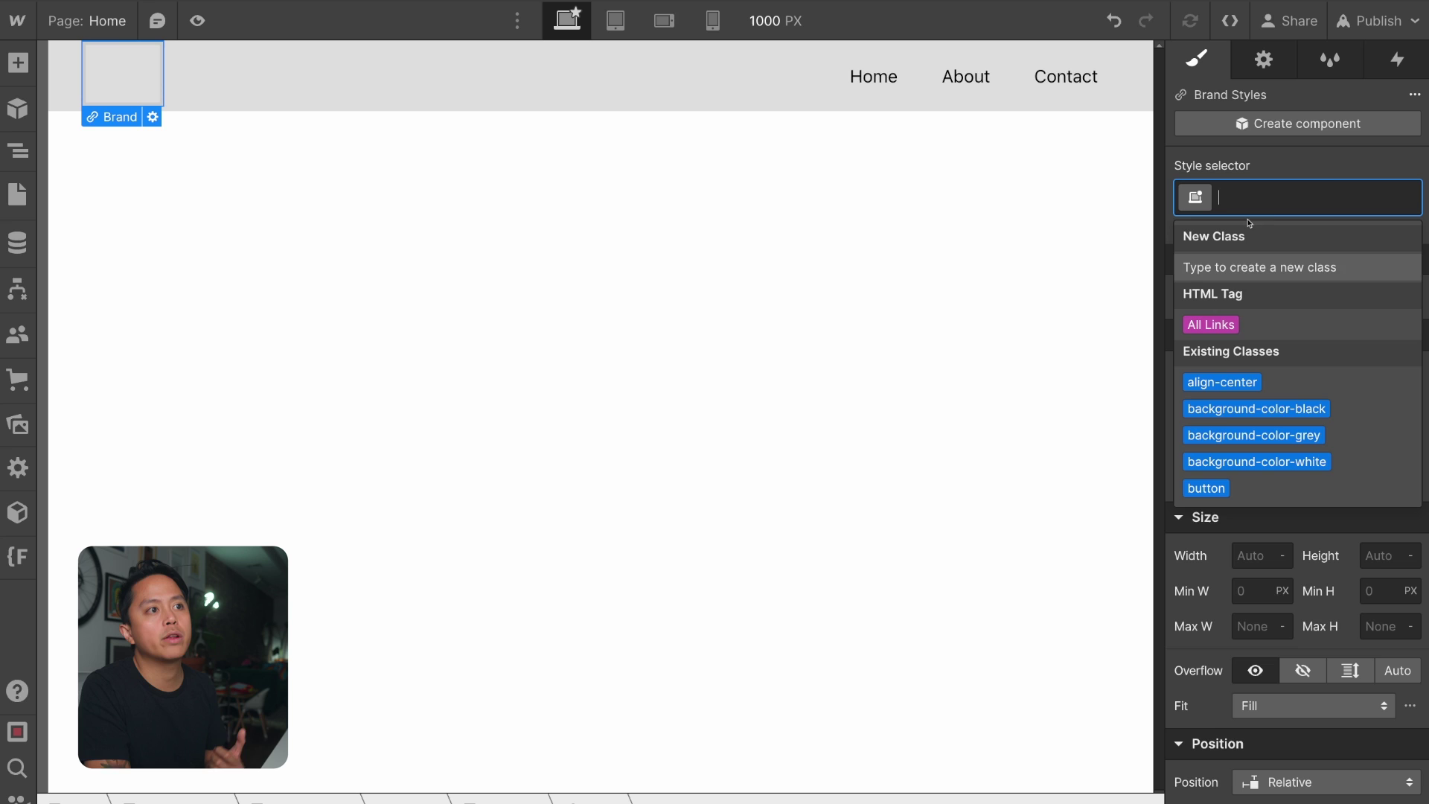
{"action": "left_click", "coordinate": [1211, 325]}
{"action": "scroll", "coordinate": [1259, 517], "scroll_direction": "down", "scroll_amount": 5}
{"action": "scroll", "coordinate": [1259, 518], "scroll_direction": "down", "scroll_amount": 5}
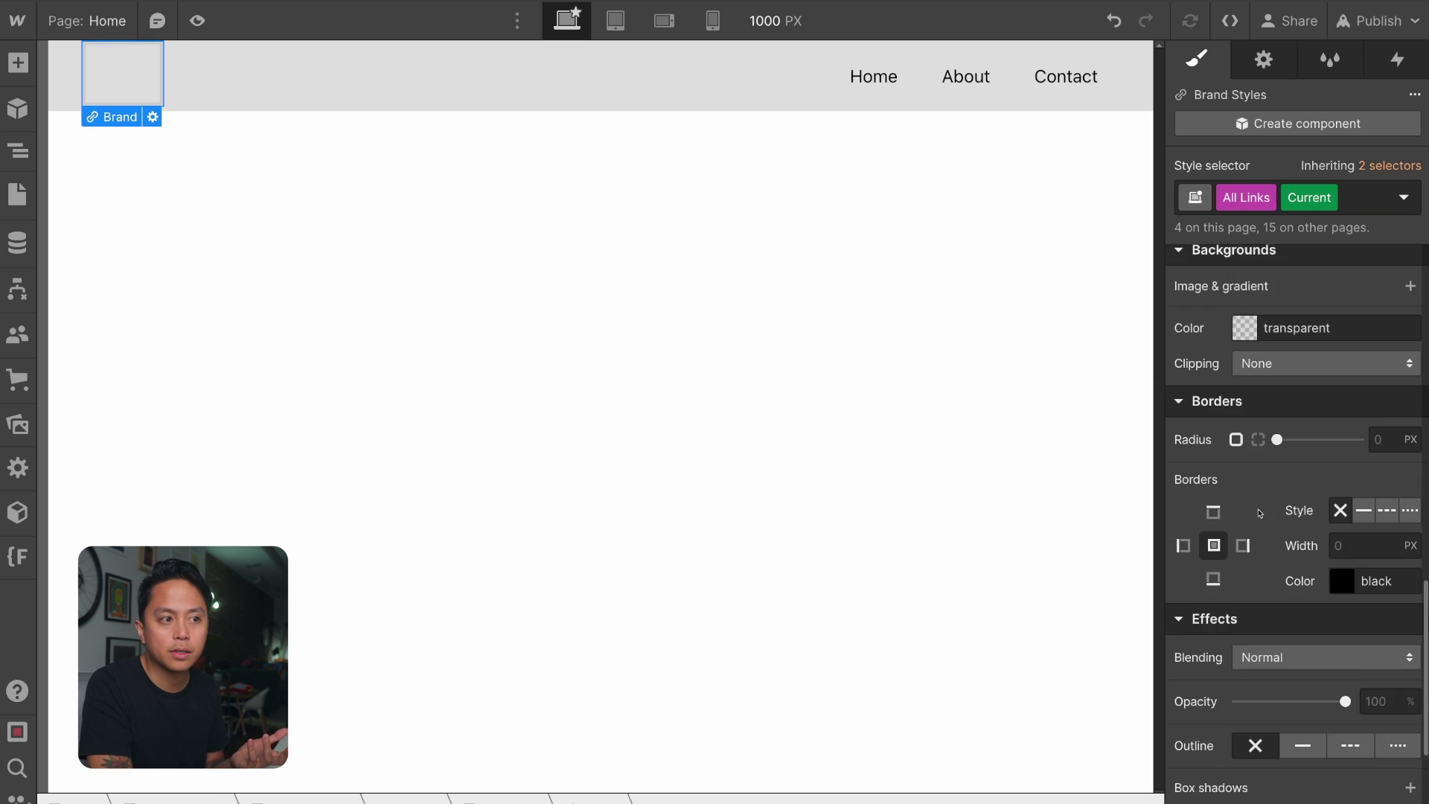
{"action": "key", "text": "ctrl+z"}
Set the Brand's float and clear to none and collapse the float and clear options
{"action": "scroll", "coordinate": [1333, 551], "scroll_direction": "down", "scroll_amount": 3}
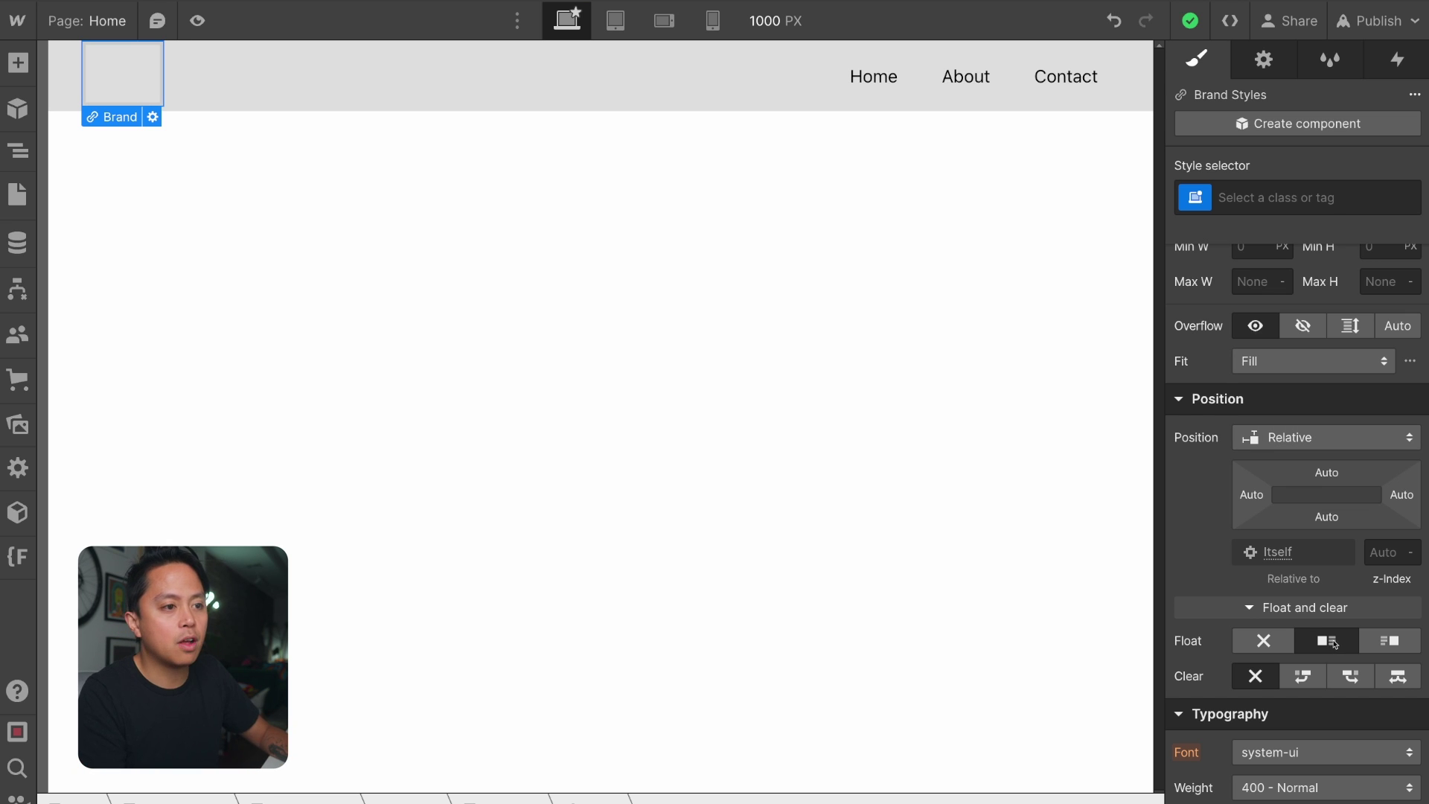
{"action": "scroll", "coordinate": [1334, 643], "scroll_direction": "down", "scroll_amount": 2}
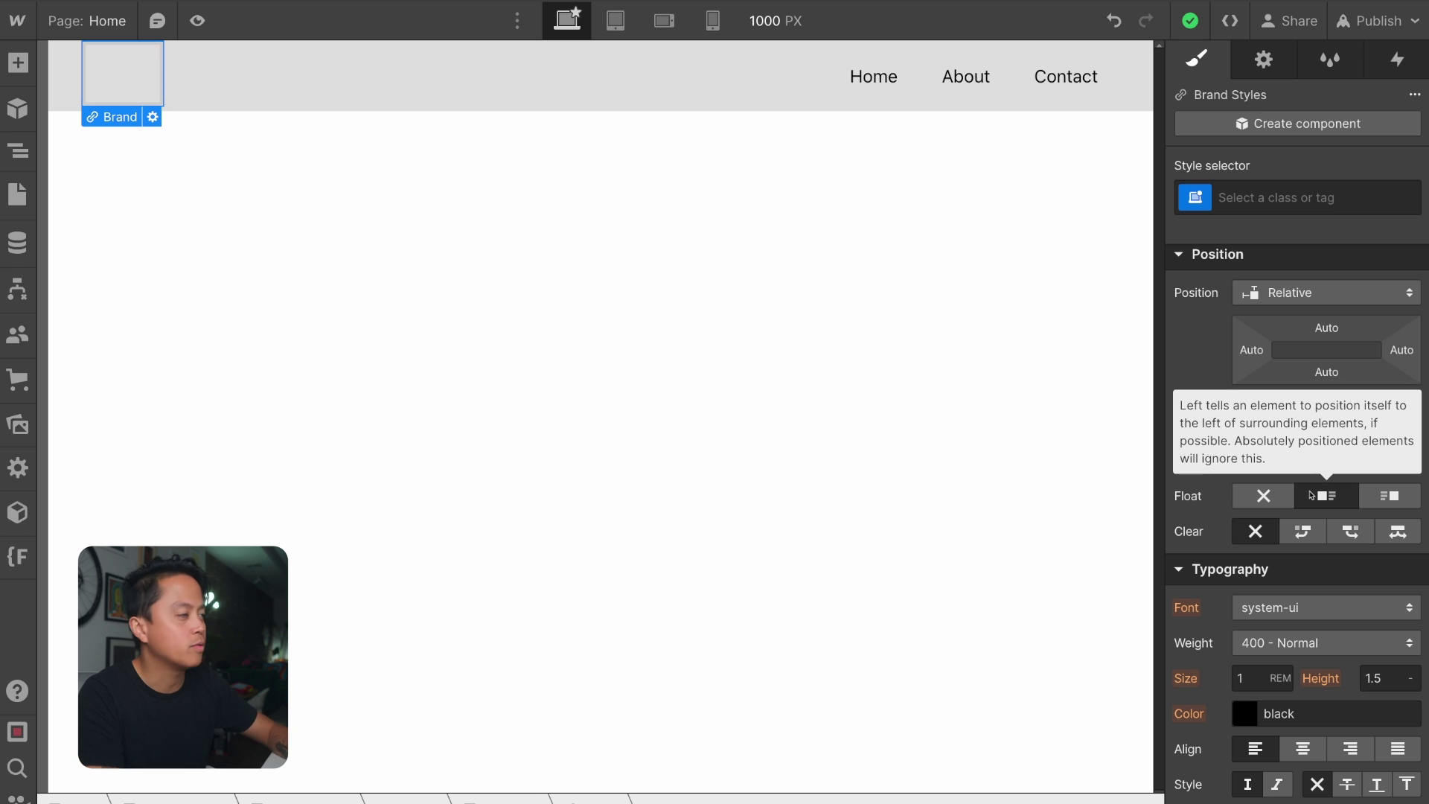
{"action": "left_click", "coordinate": [1268, 495]}
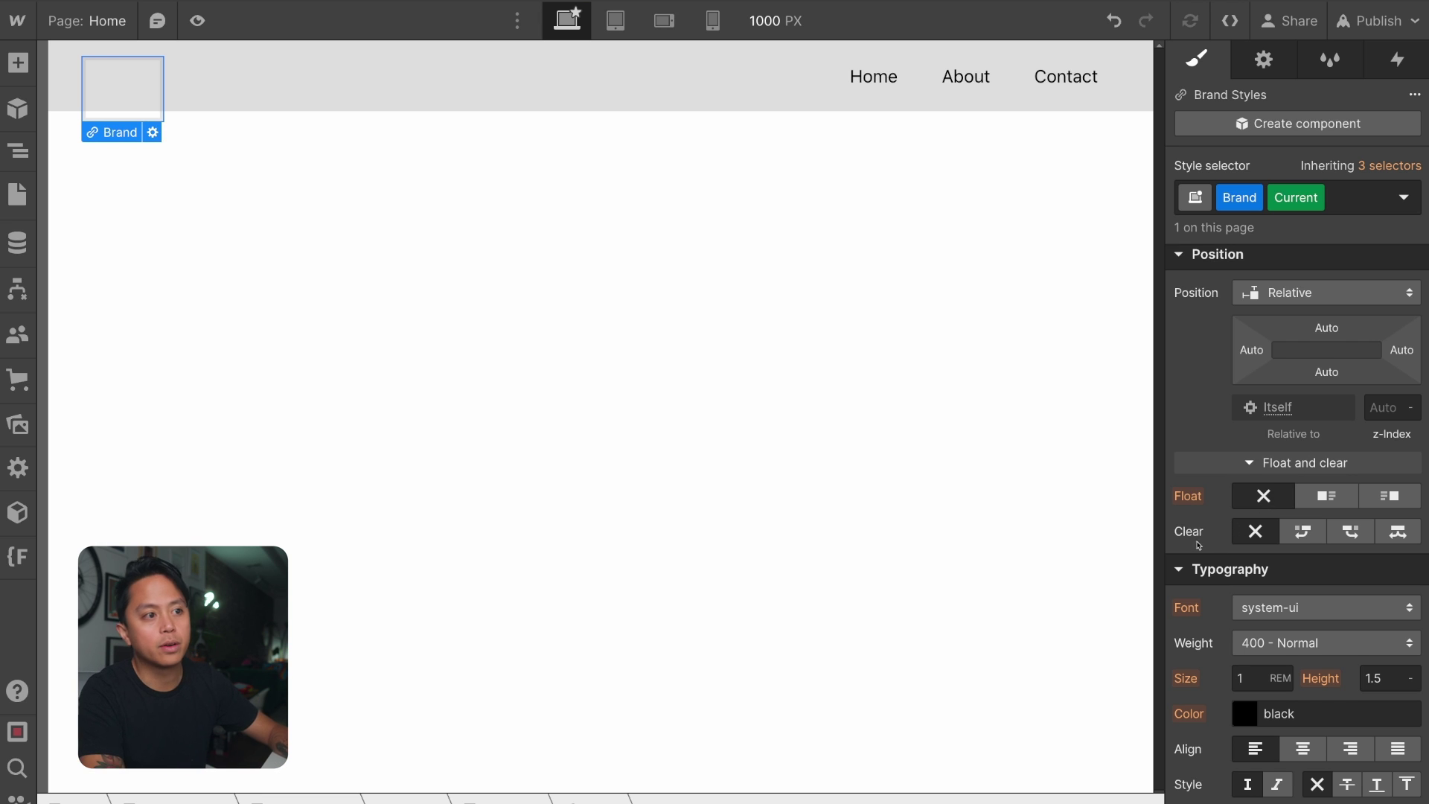
{"action": "left_click", "coordinate": [1245, 533]}
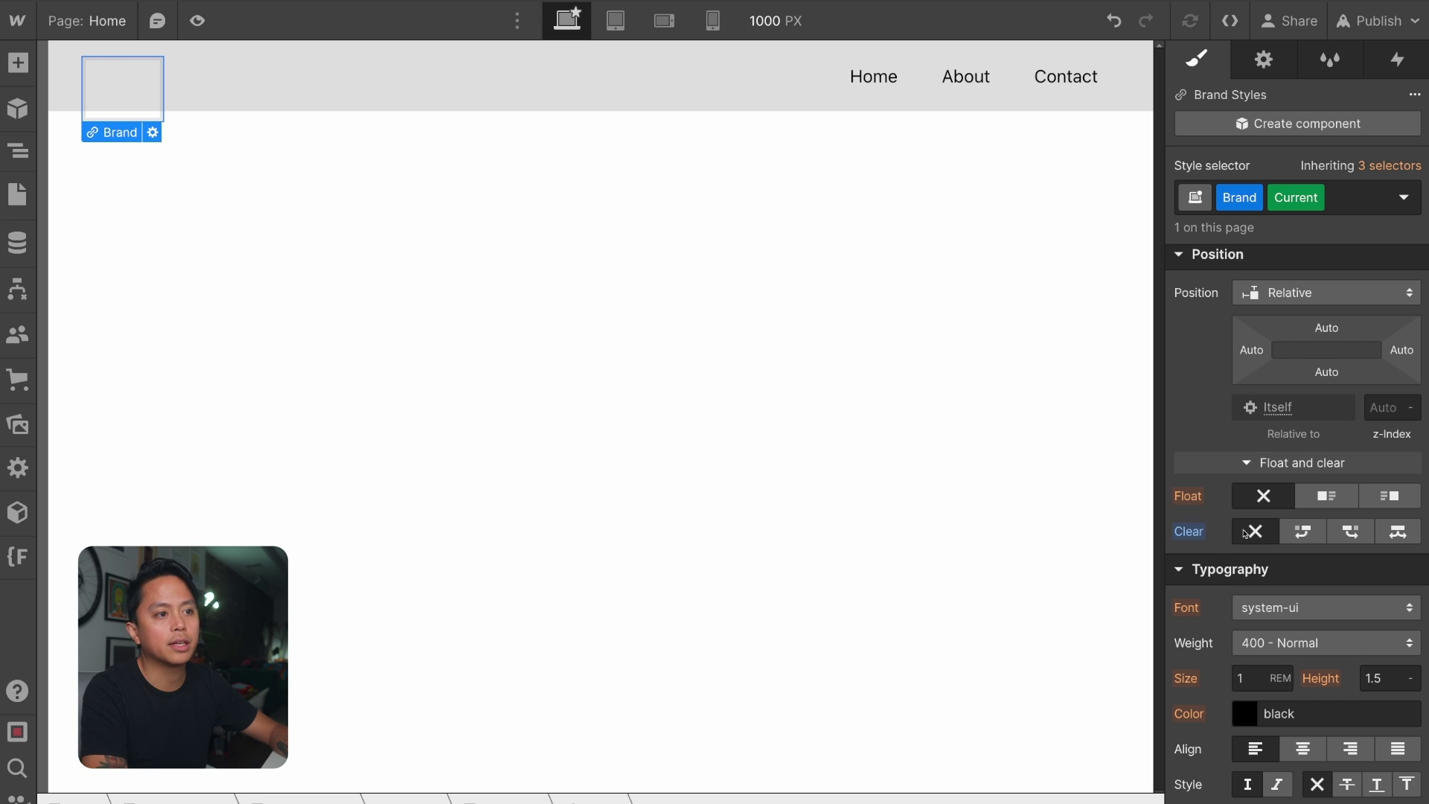
{"action": "left_click", "coordinate": [1265, 462]}
{"action": "scroll", "coordinate": [1273, 387], "scroll_direction": "up", "scroll_amount": 6}
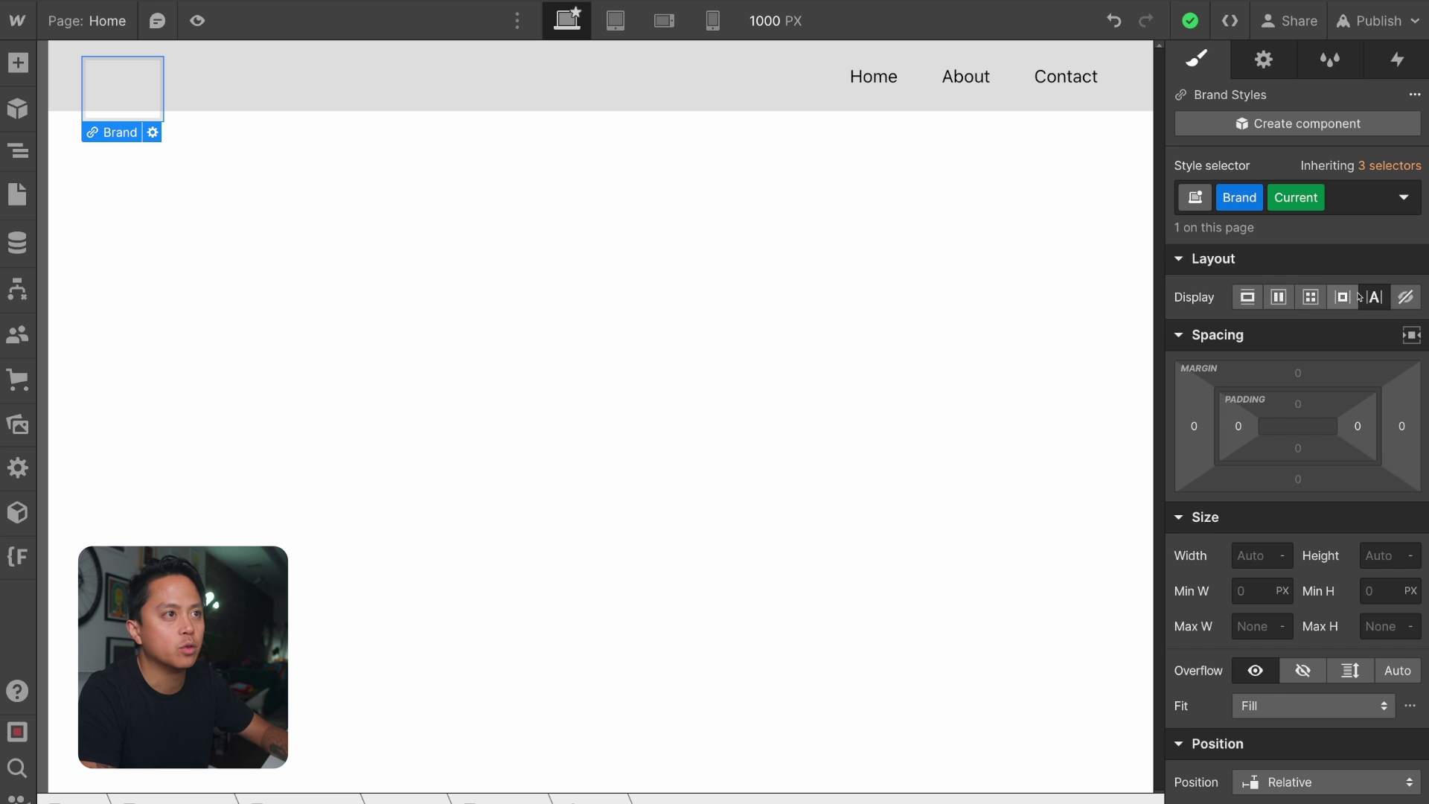
Set the display of the Navbar's Brand to block
{"action": "scroll", "coordinate": [1347, 302], "scroll_direction": "down", "scroll_amount": 8}
{"action": "scroll", "coordinate": [1359, 297], "scroll_direction": "up", "scroll_amount": 8}
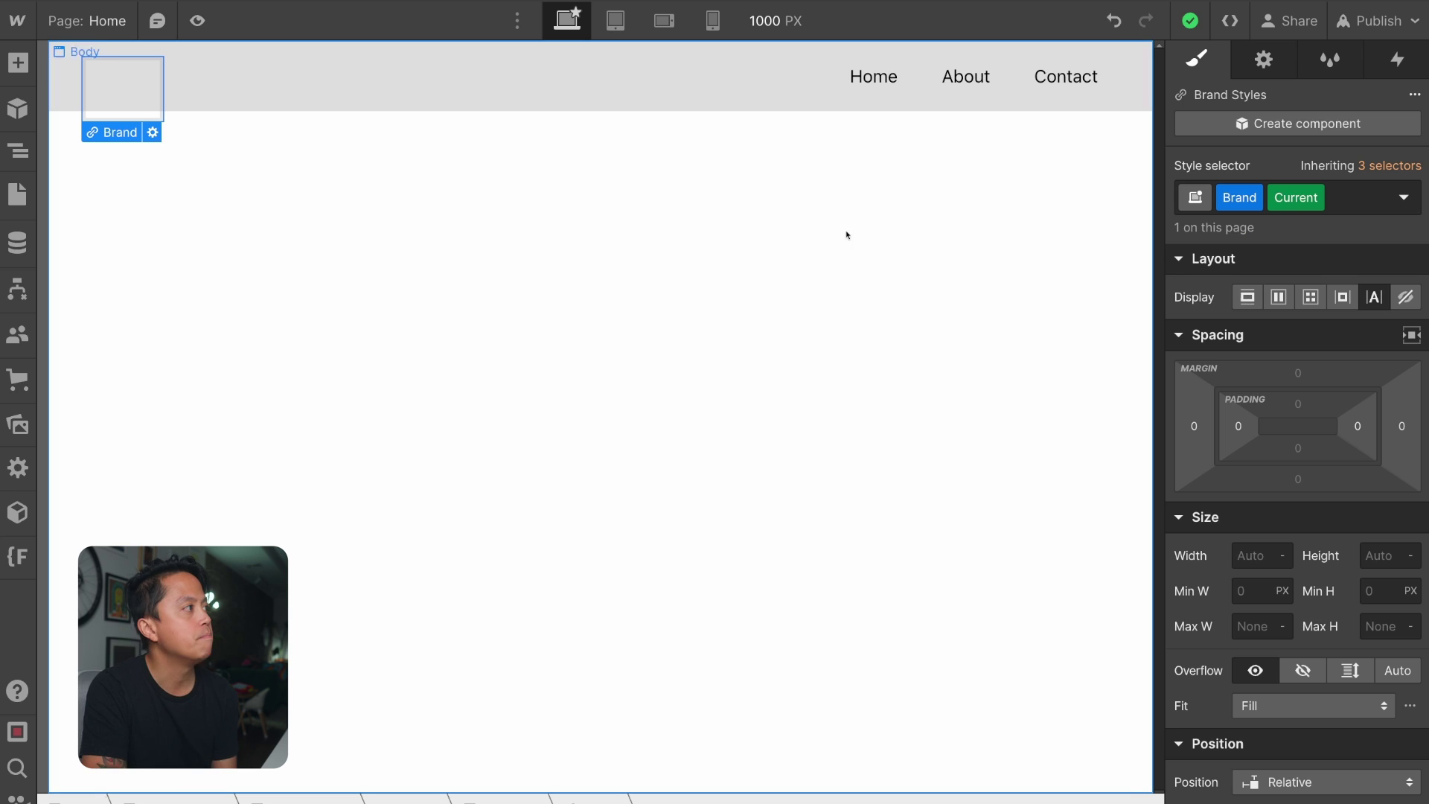
{"action": "left_click", "coordinate": [1250, 300]}
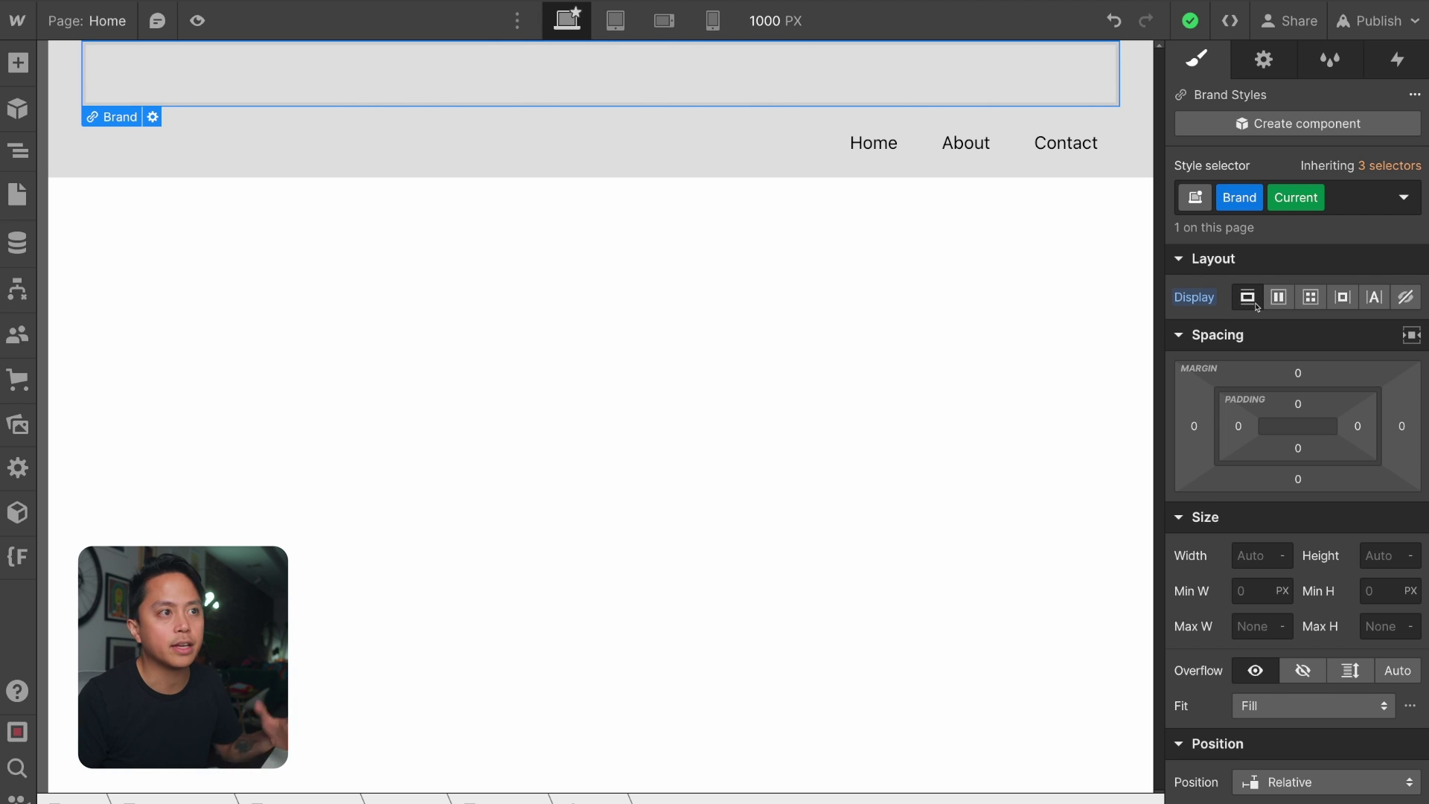
Inspect the Nav Menu's styles and view the Menu Button at the tablet breakpoint
{"action": "key", "text": "z"}
{"action": "left_click", "coordinate": [699, 137]}
{"action": "left_click", "coordinate": [174, 291]}
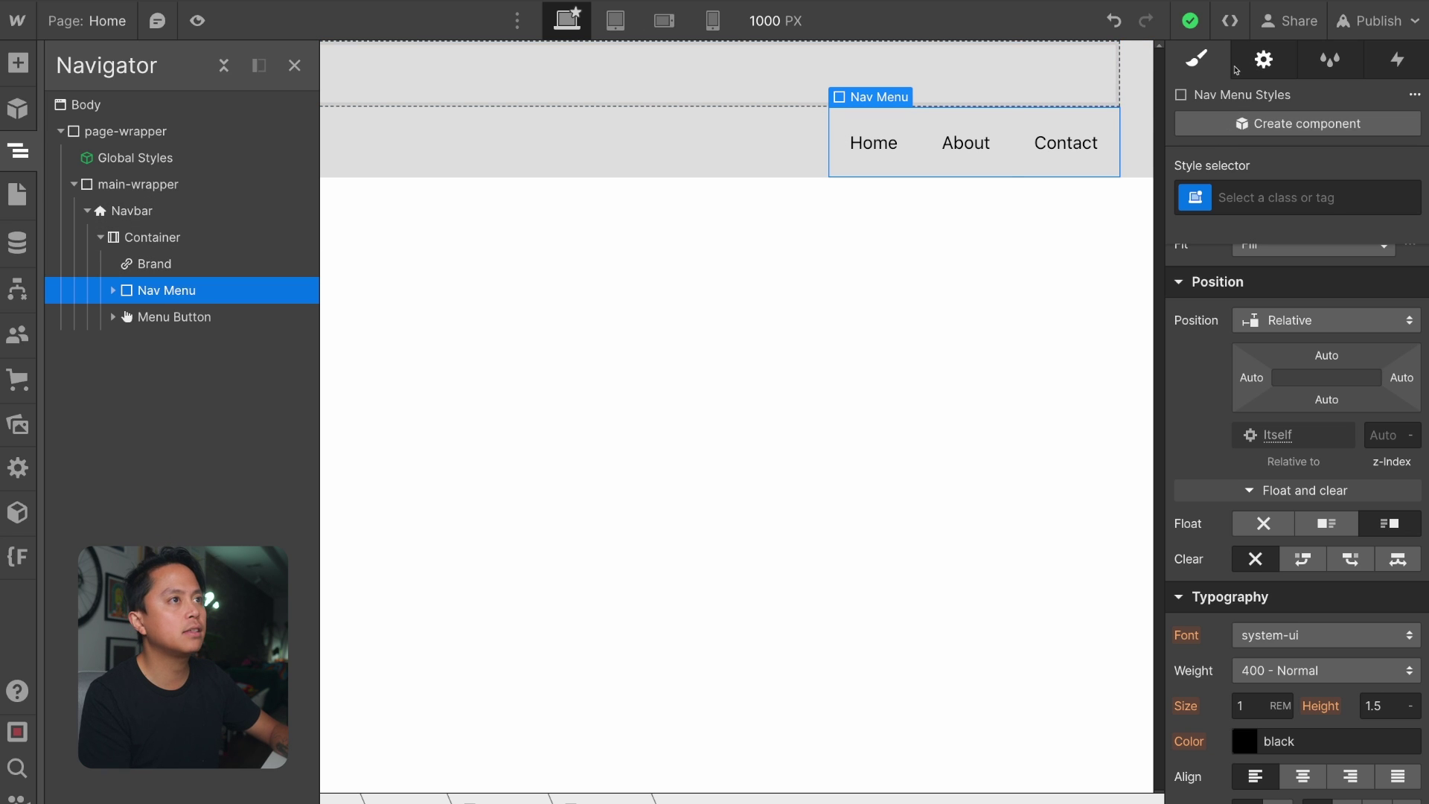
{"action": "left_click", "coordinate": [615, 20]}
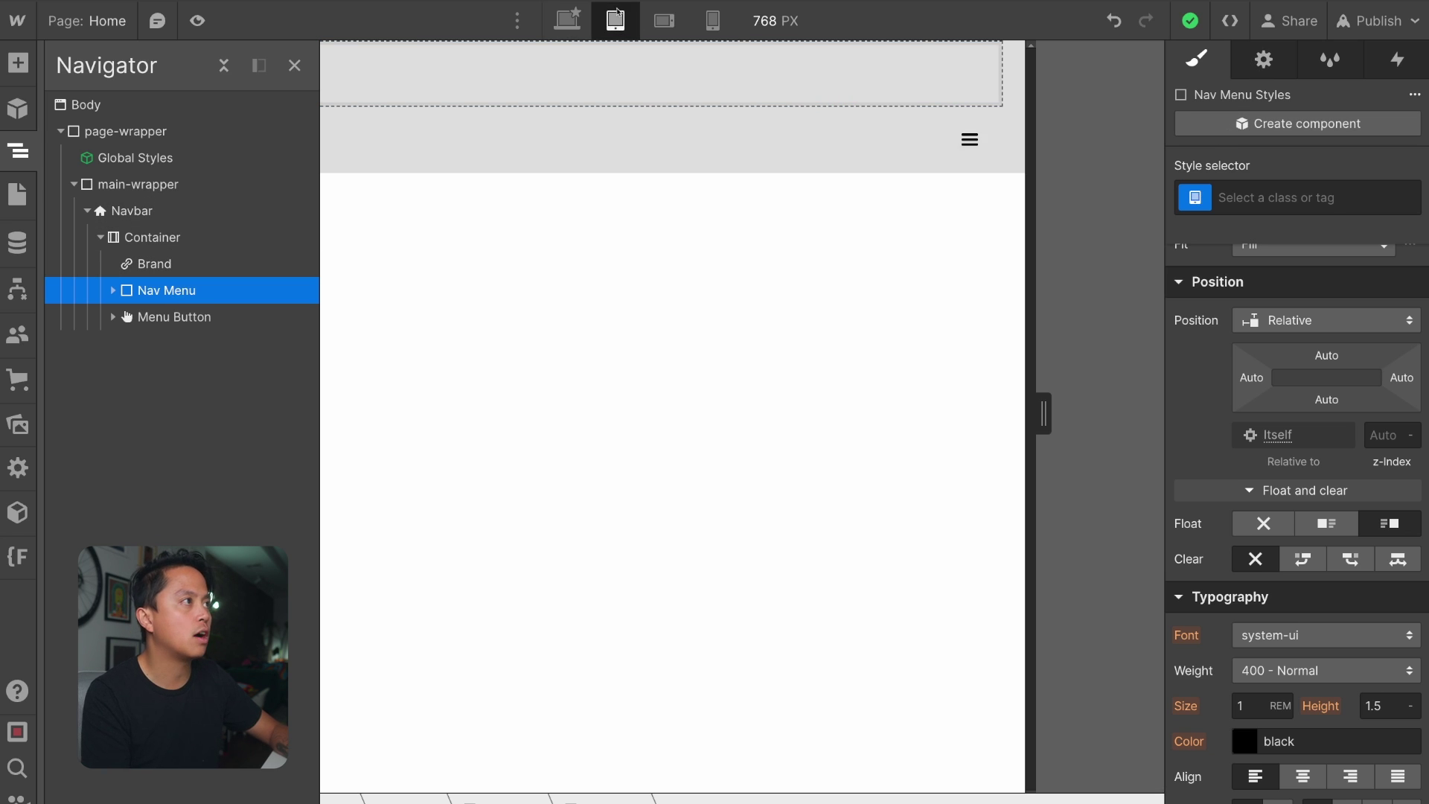
{"action": "left_click", "coordinate": [979, 140]}
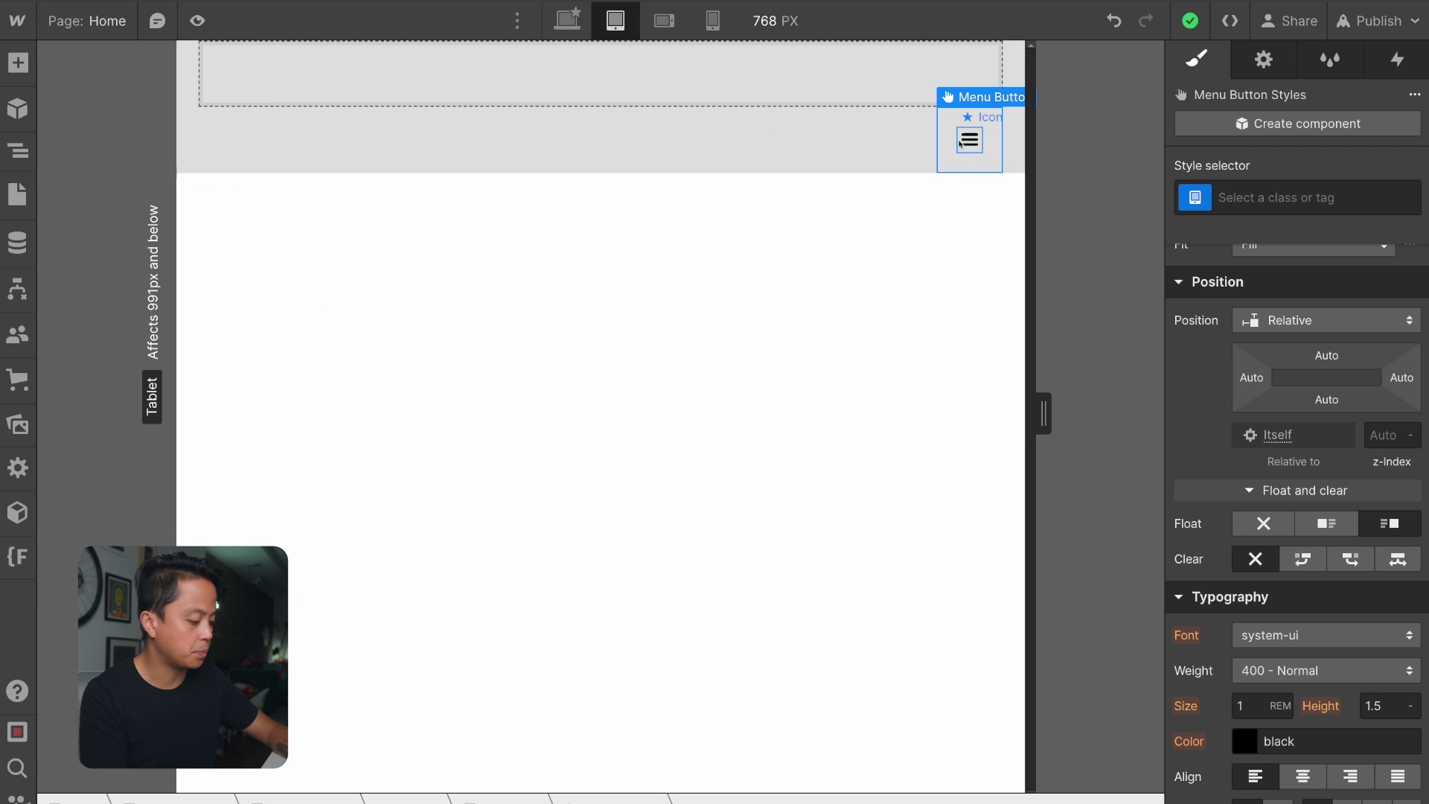
Delete the Nav Menu from the Navbar and add a Div Block inside the Container
{"action": "key", "text": "z"}
{"action": "left_click", "coordinate": [167, 290]}
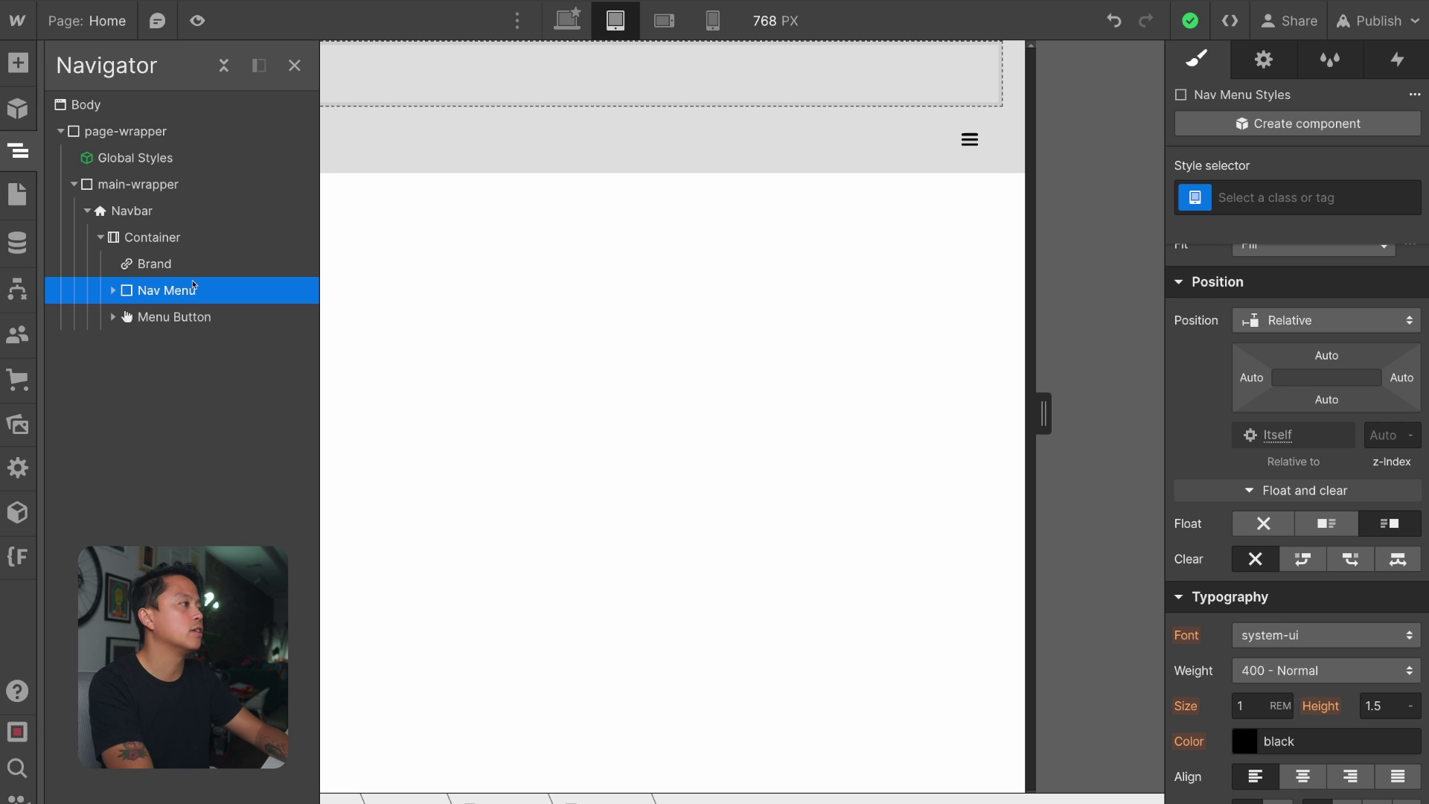
{"action": "key", "text": "Delete"}
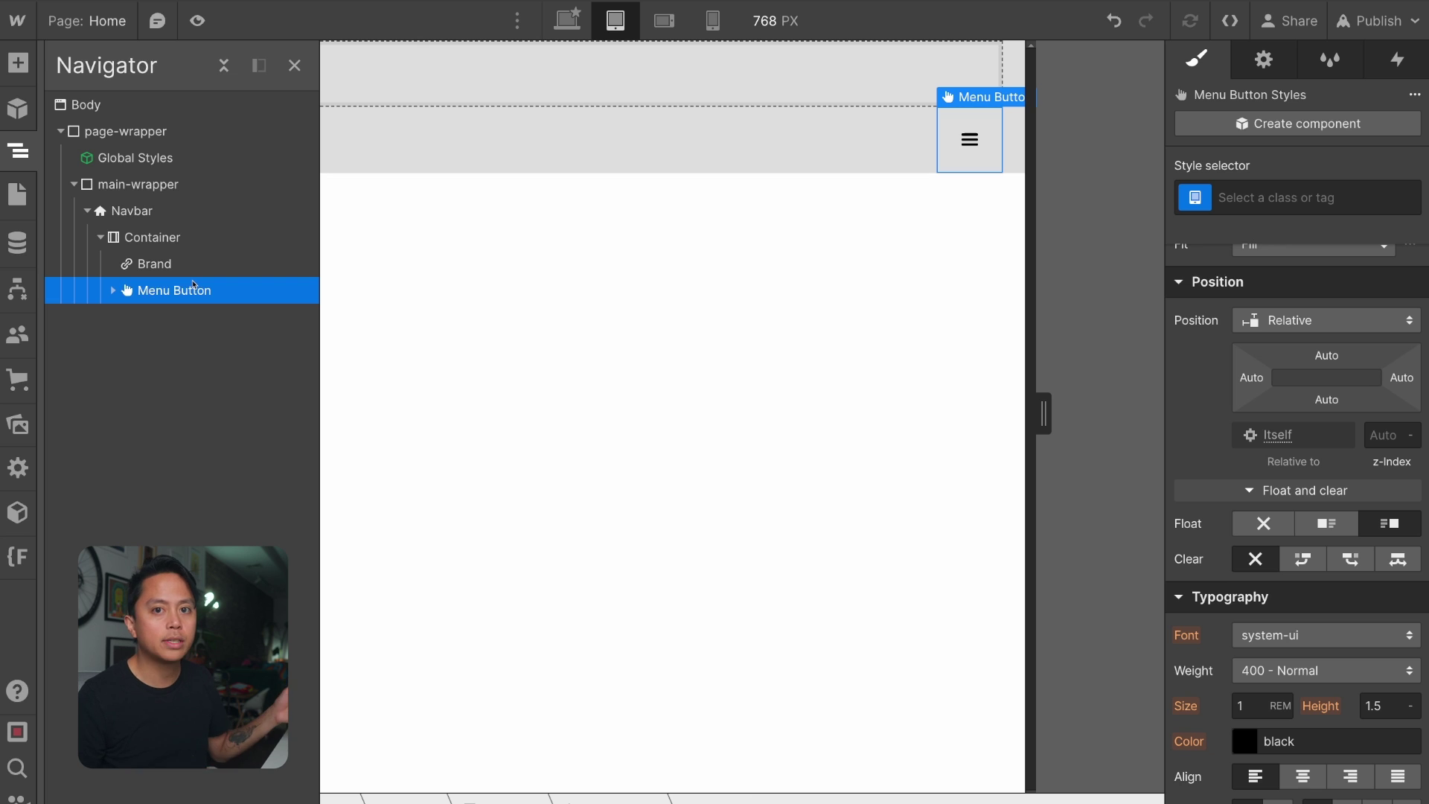
{"action": "left_click", "coordinate": [164, 247]}
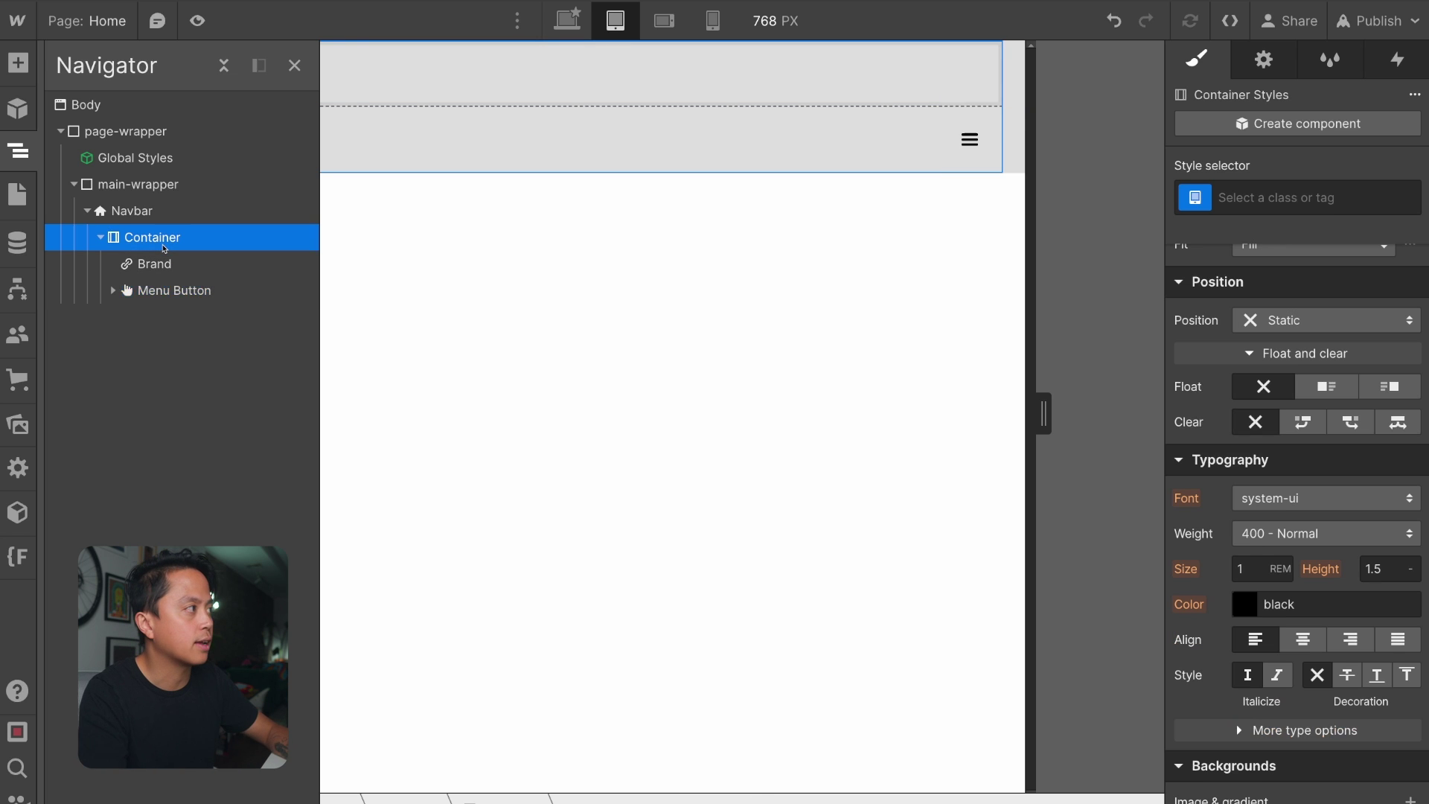
{"action": "key", "text": "super+e"}
{"action": "type", "text": "d"}
{"action": "key", "text": "Return"}
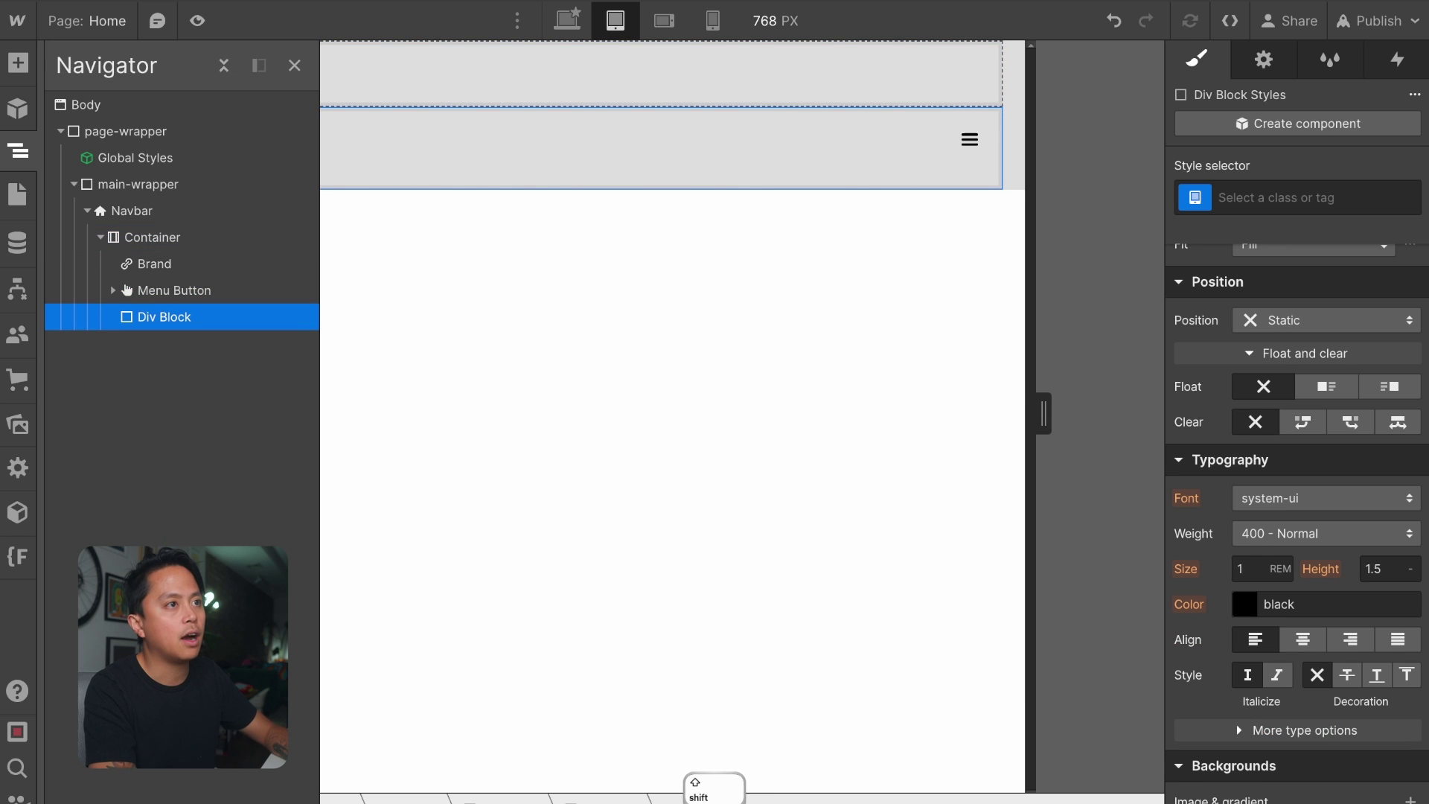
Look at the Navbar's element settings and compare them with the settings of the new Div Block
{"action": "key", "text": "shift+n"}
{"action": "key", "text": "Escape"}
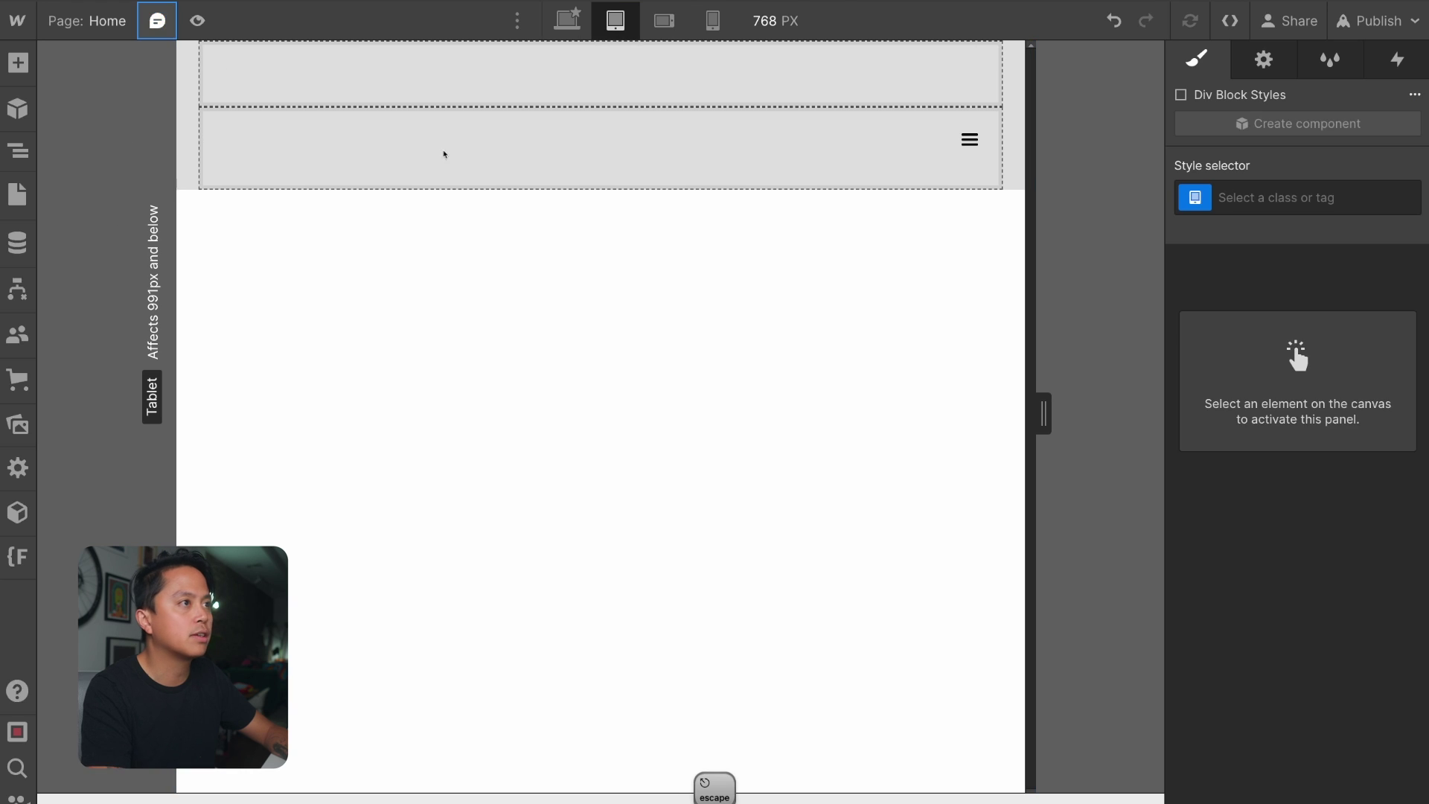
{"action": "key", "text": "z"}
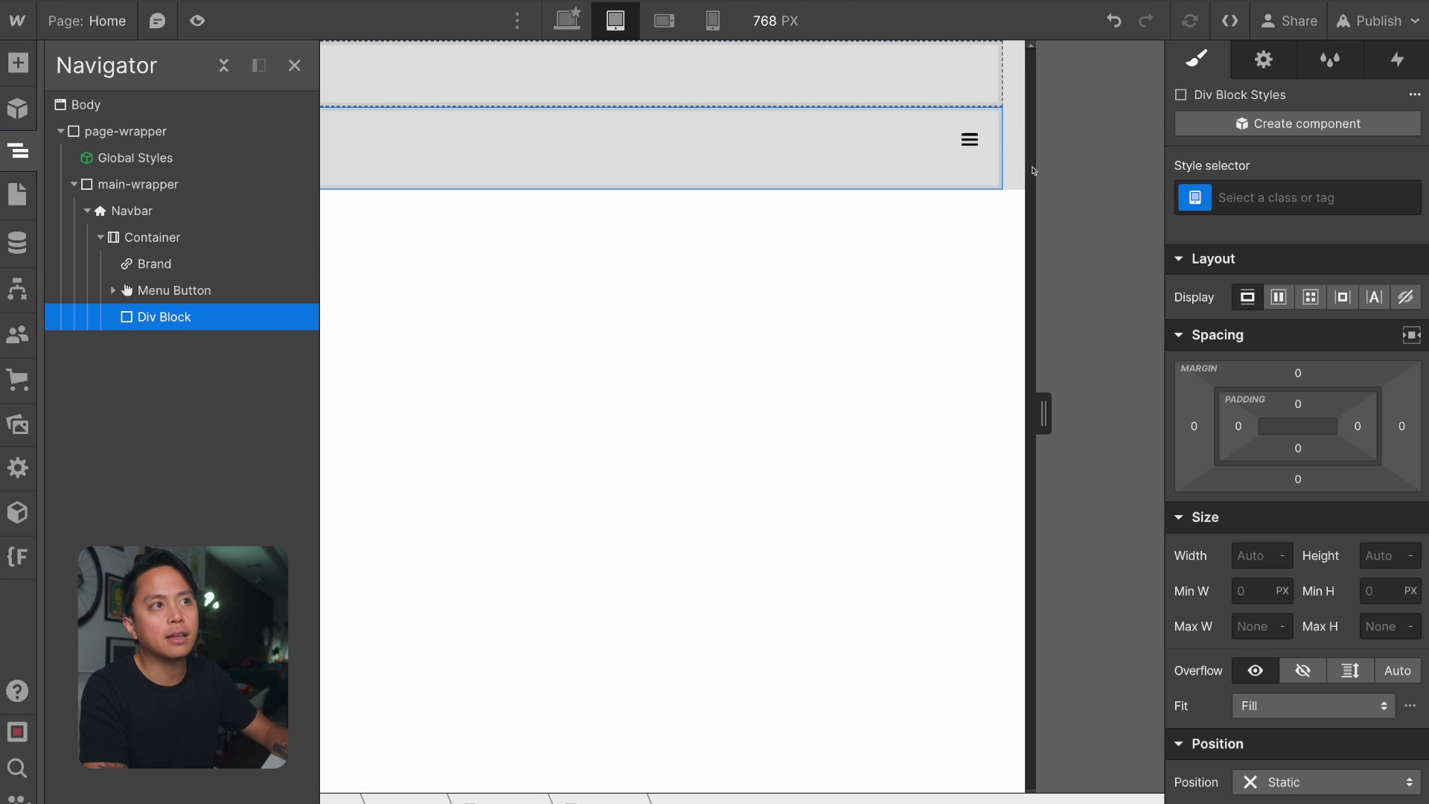
{"action": "left_click", "coordinate": [140, 208]}
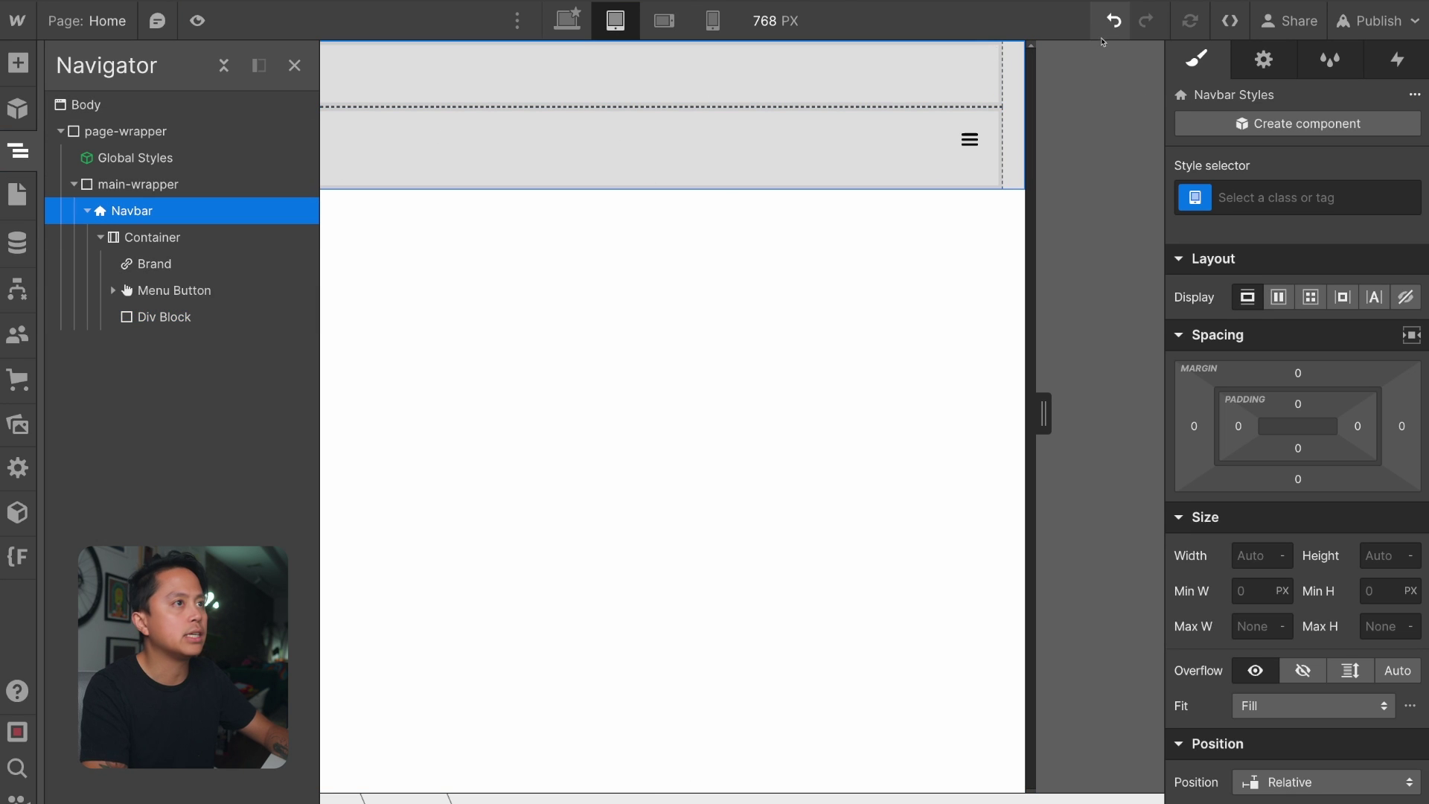
{"action": "left_click", "coordinate": [1250, 53]}
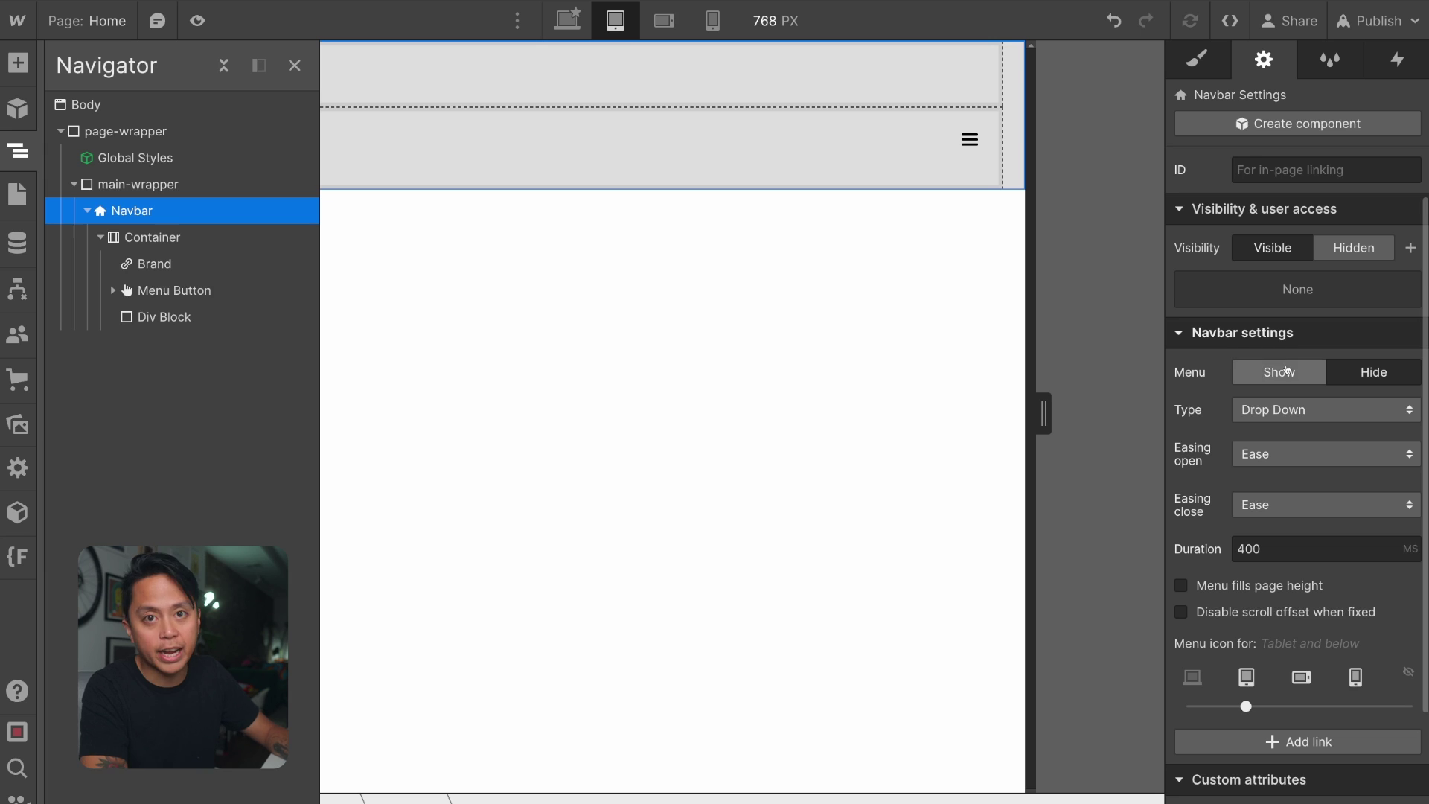
{"action": "left_click", "coordinate": [217, 314]}
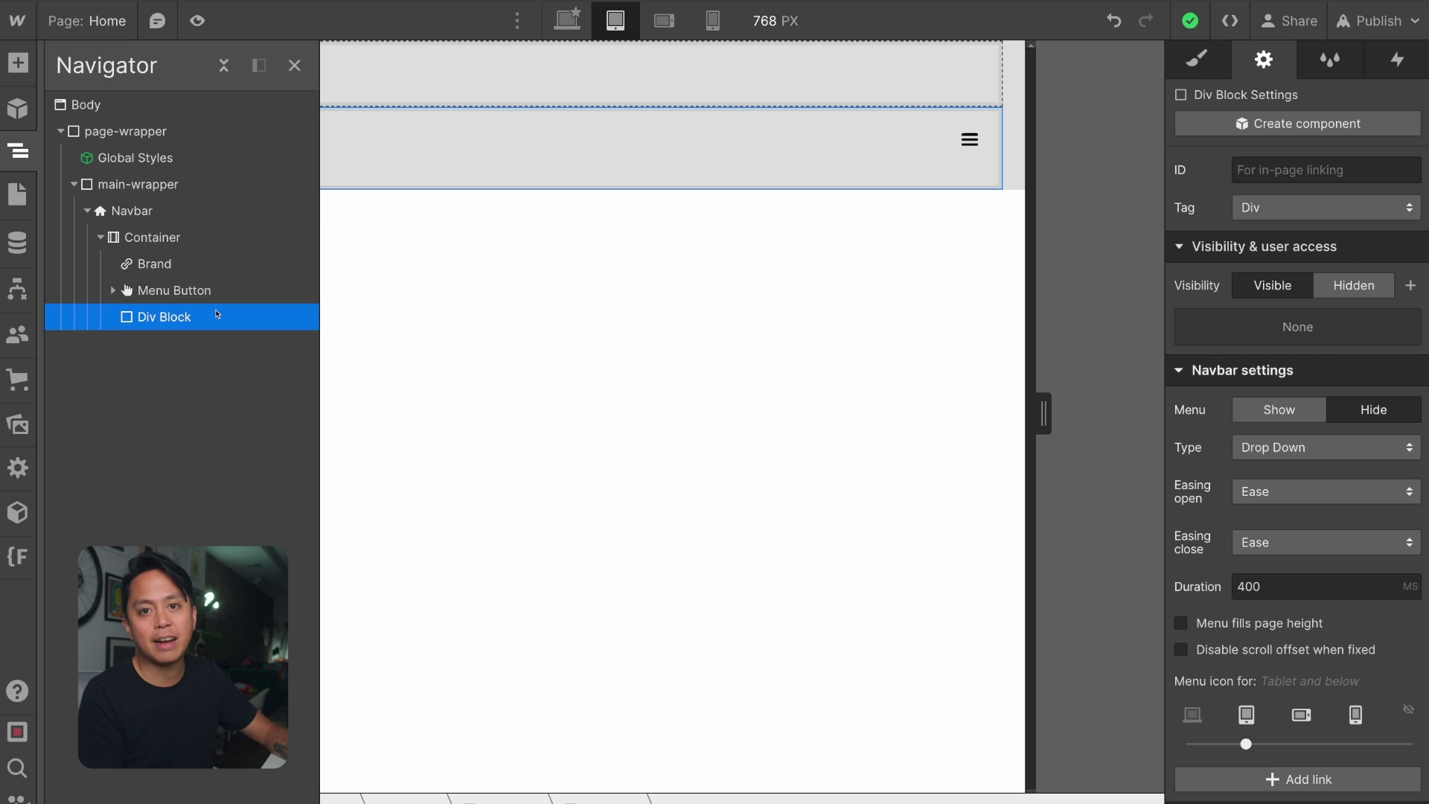
Undo the added Div Block and the Nav Menu deletion, and select the Nav Menu
{"action": "key", "text": "ctrl+z"}
{"action": "key", "text": "ctrl+z"}
{"action": "left_click", "coordinate": [175, 297]}
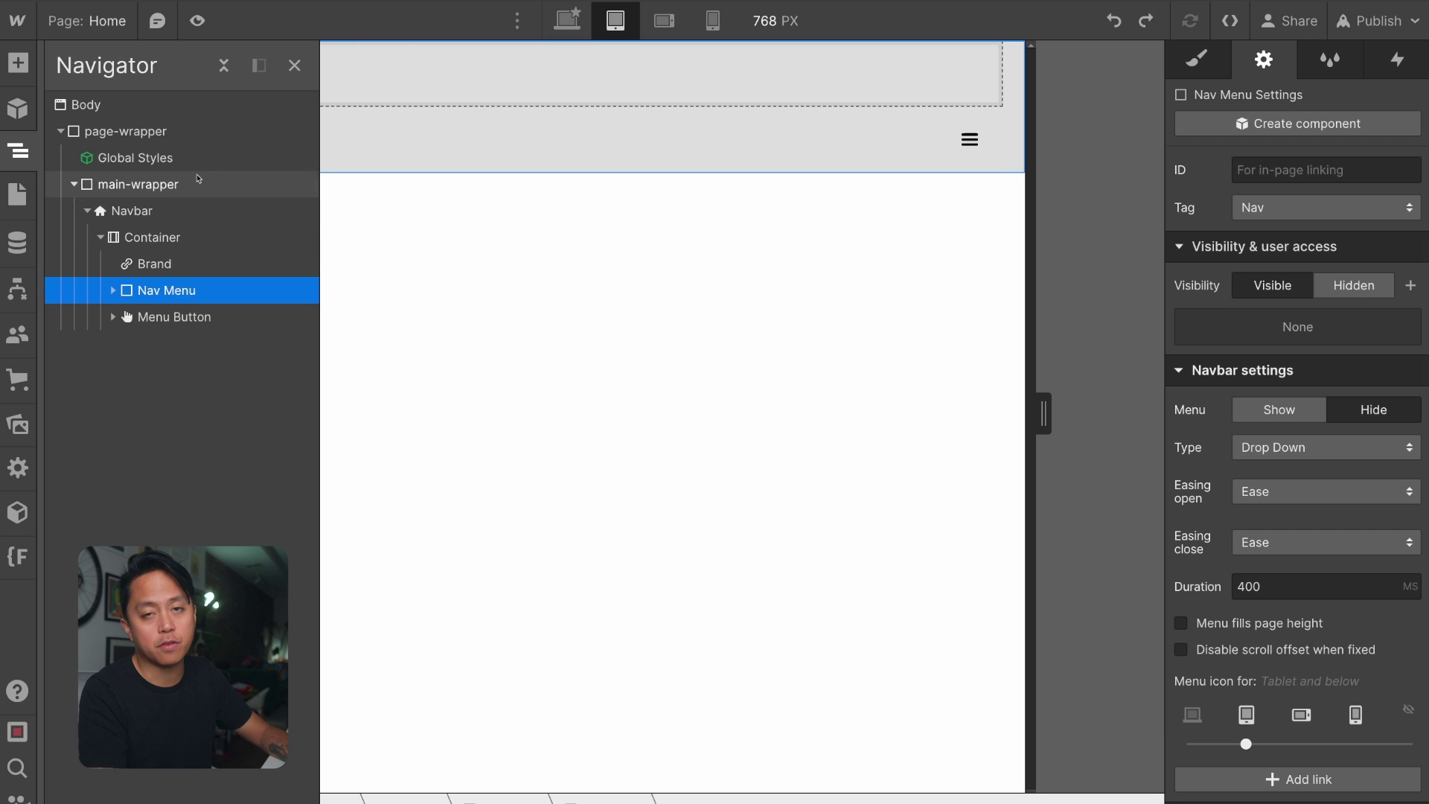
Give the Nav Menu a fixed position covering the full screen at the desktop breakpoint
{"action": "key", "text": "s"}
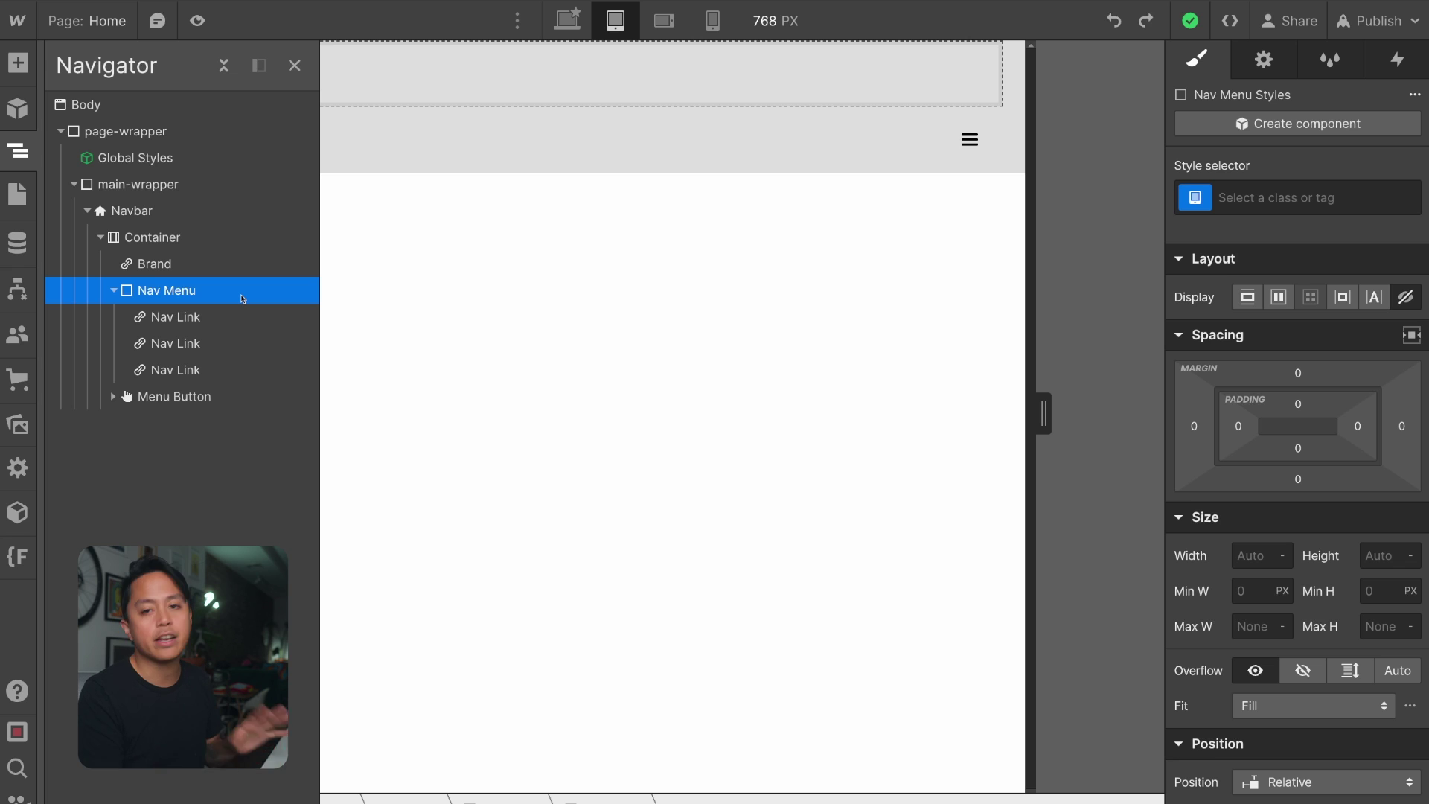
{"action": "left_click", "coordinate": [575, 14]}
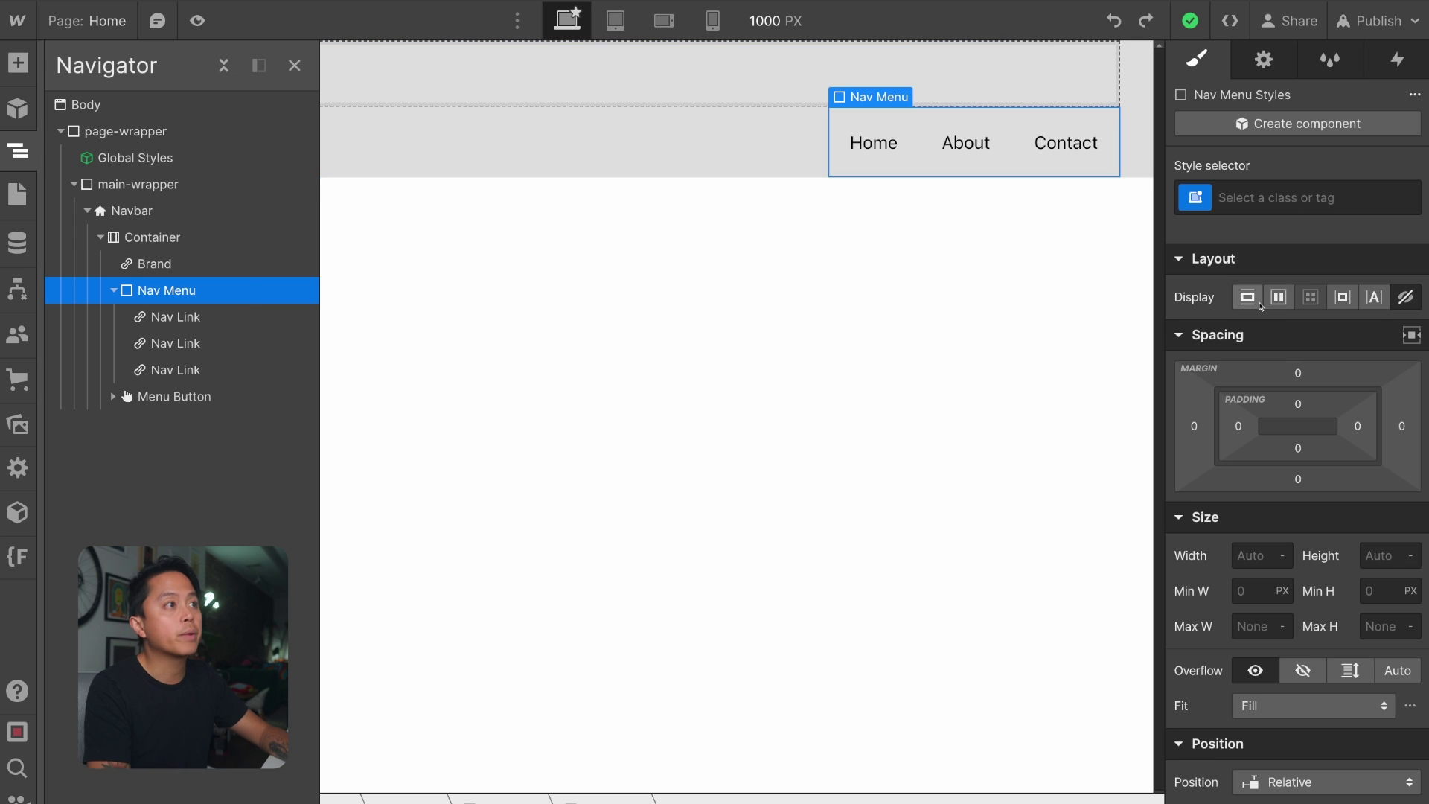
{"action": "scroll", "coordinate": [1232, 652], "scroll_direction": "down", "scroll_amount": 3}
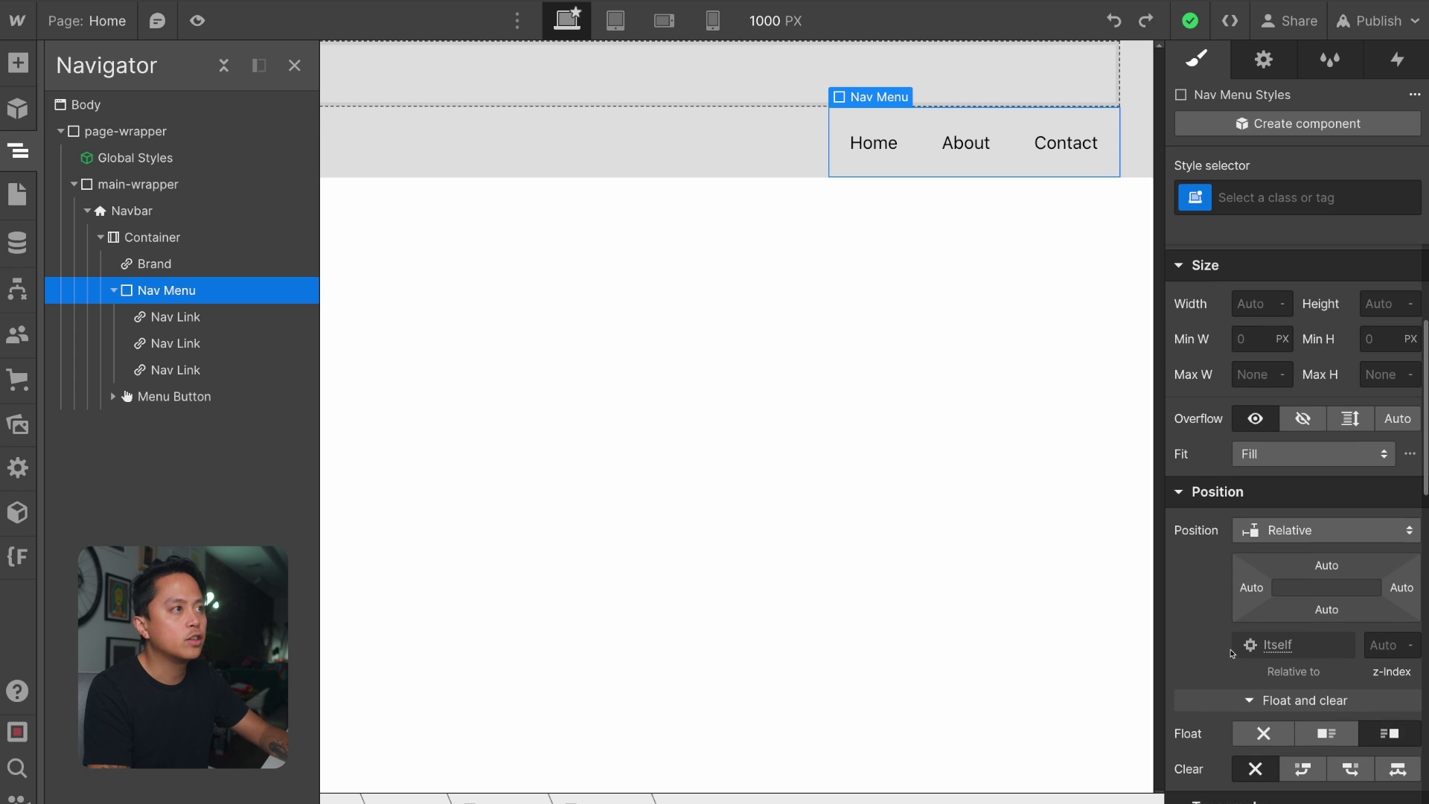
{"action": "left_click", "coordinate": [1303, 534]}
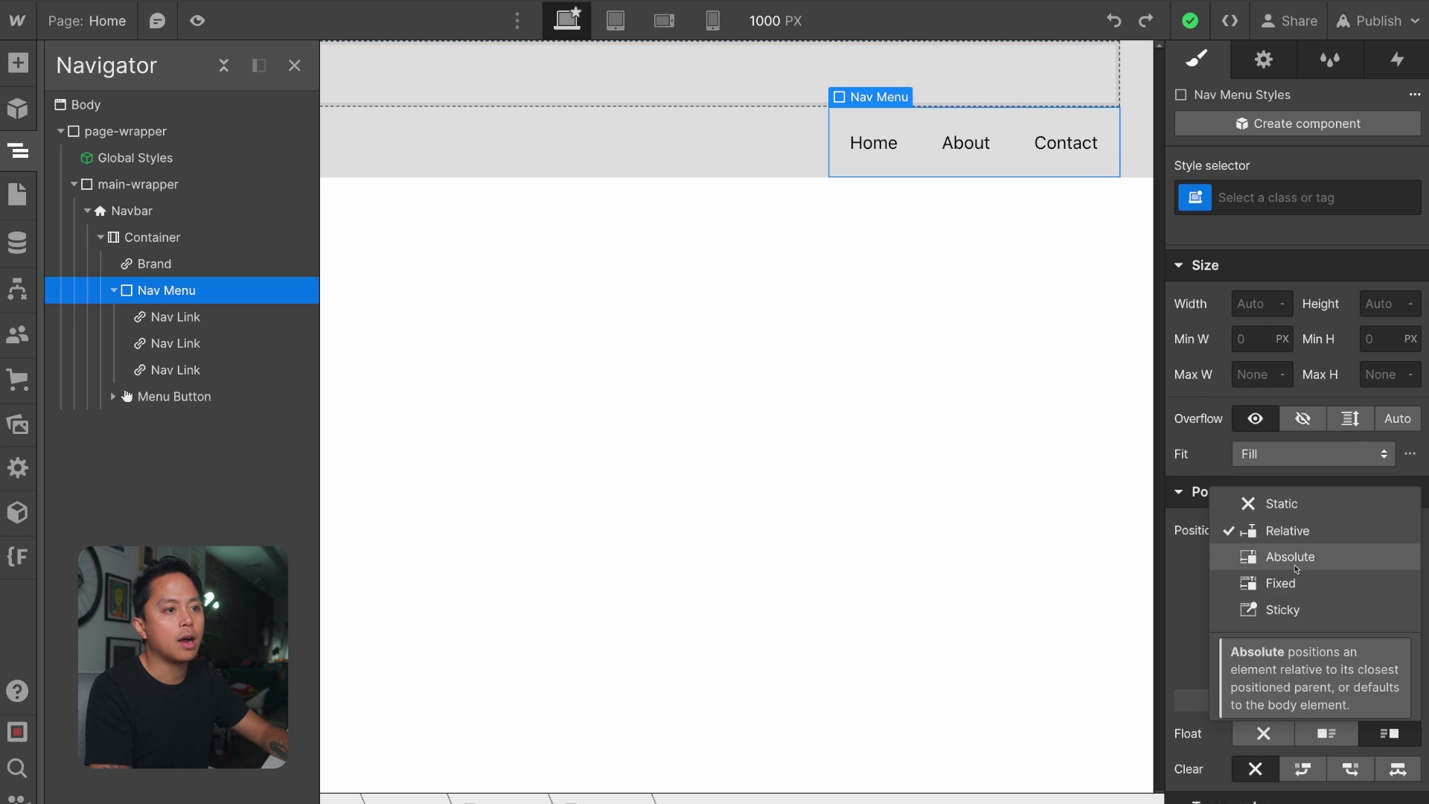
{"action": "left_click", "coordinate": [1280, 583]}
{"action": "left_click", "coordinate": [1404, 562]}
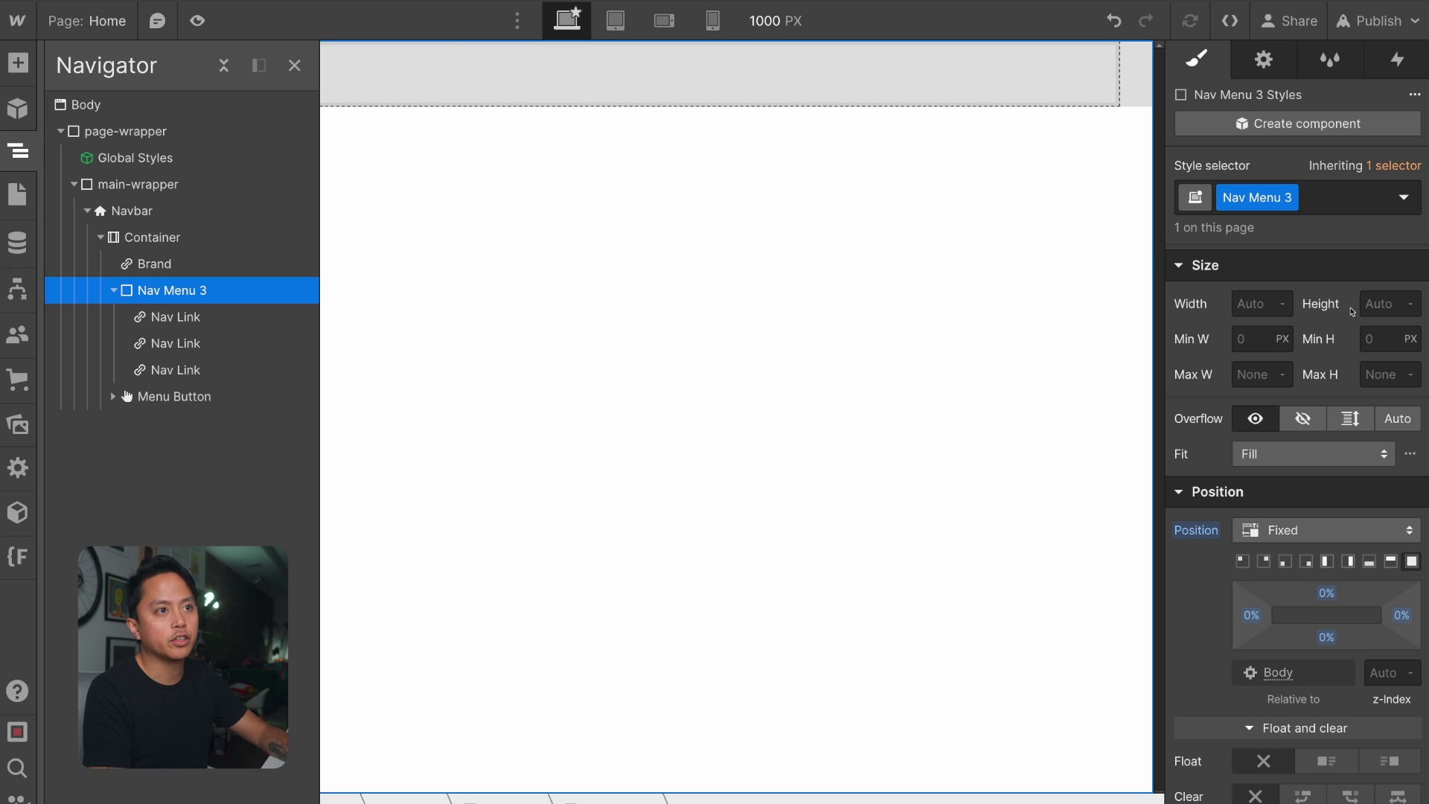
Make the Navbar's menu icon appear on desktop as well and return to the Nav Menu's styles
{"action": "left_click", "coordinate": [1264, 60]}
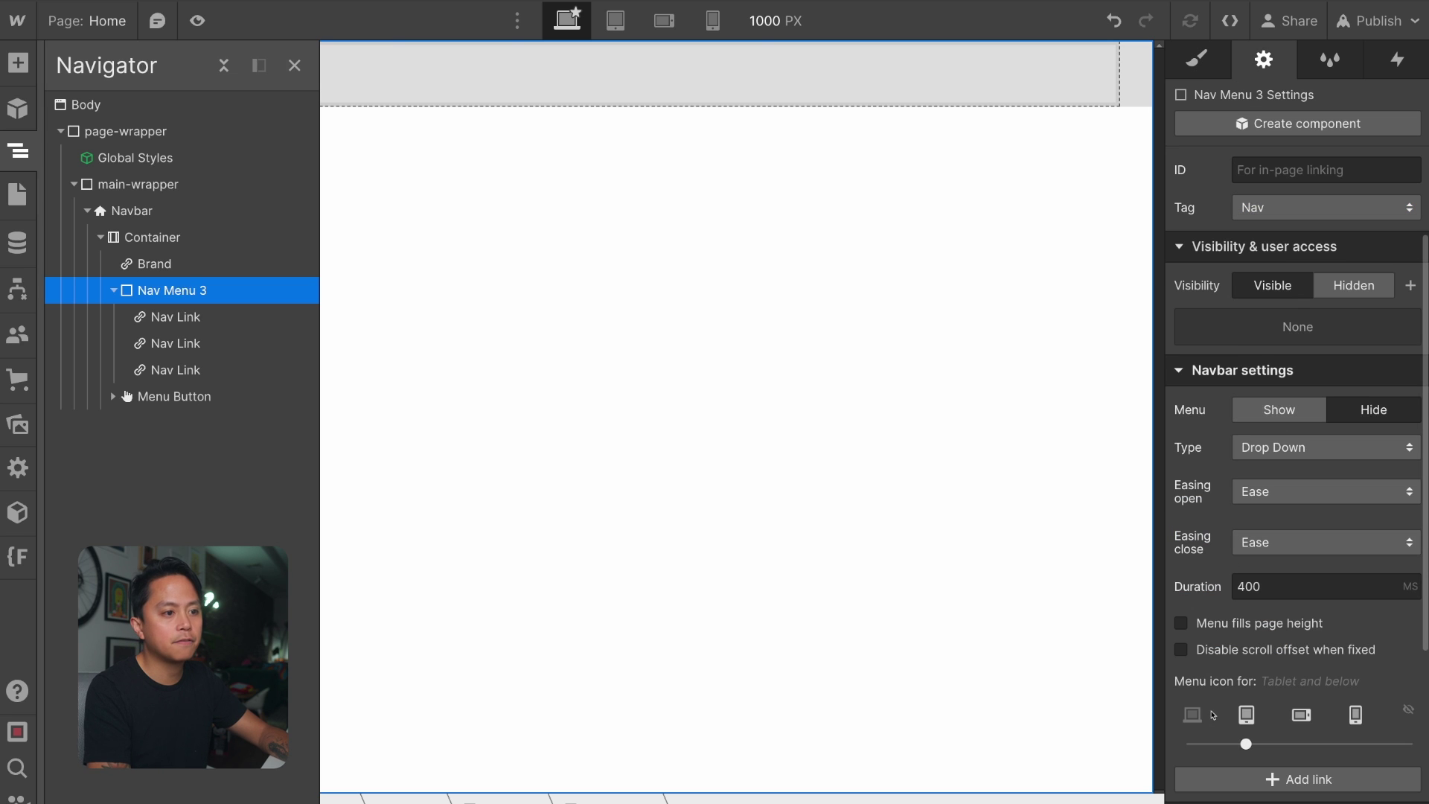
{"action": "left_click", "coordinate": [1192, 714]}
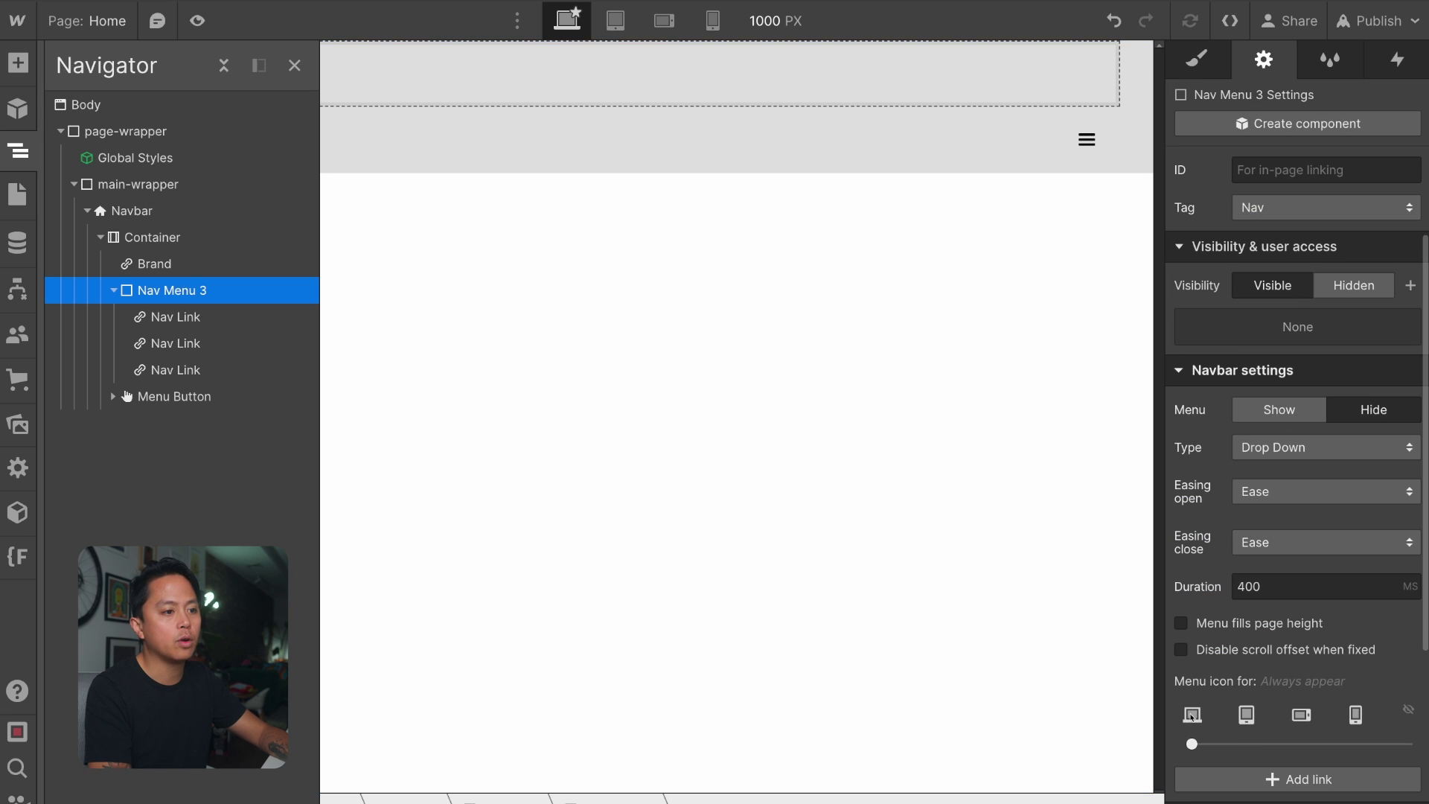
{"action": "left_click", "coordinate": [1199, 60]}
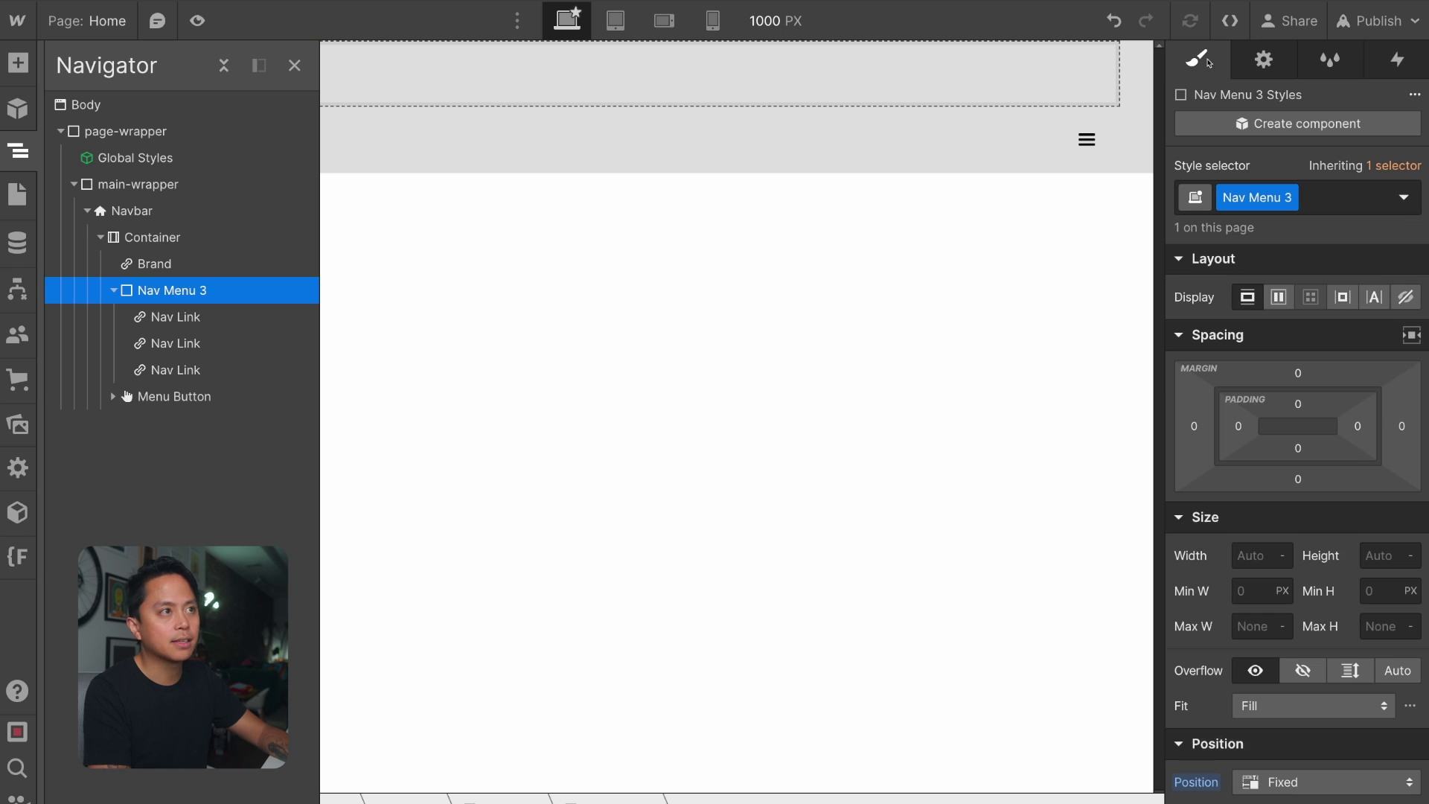
Set the Nav Menu's height to 100vh and enter 100 for its width
{"action": "scroll", "coordinate": [1220, 634], "scroll_direction": "down", "scroll_amount": 3}
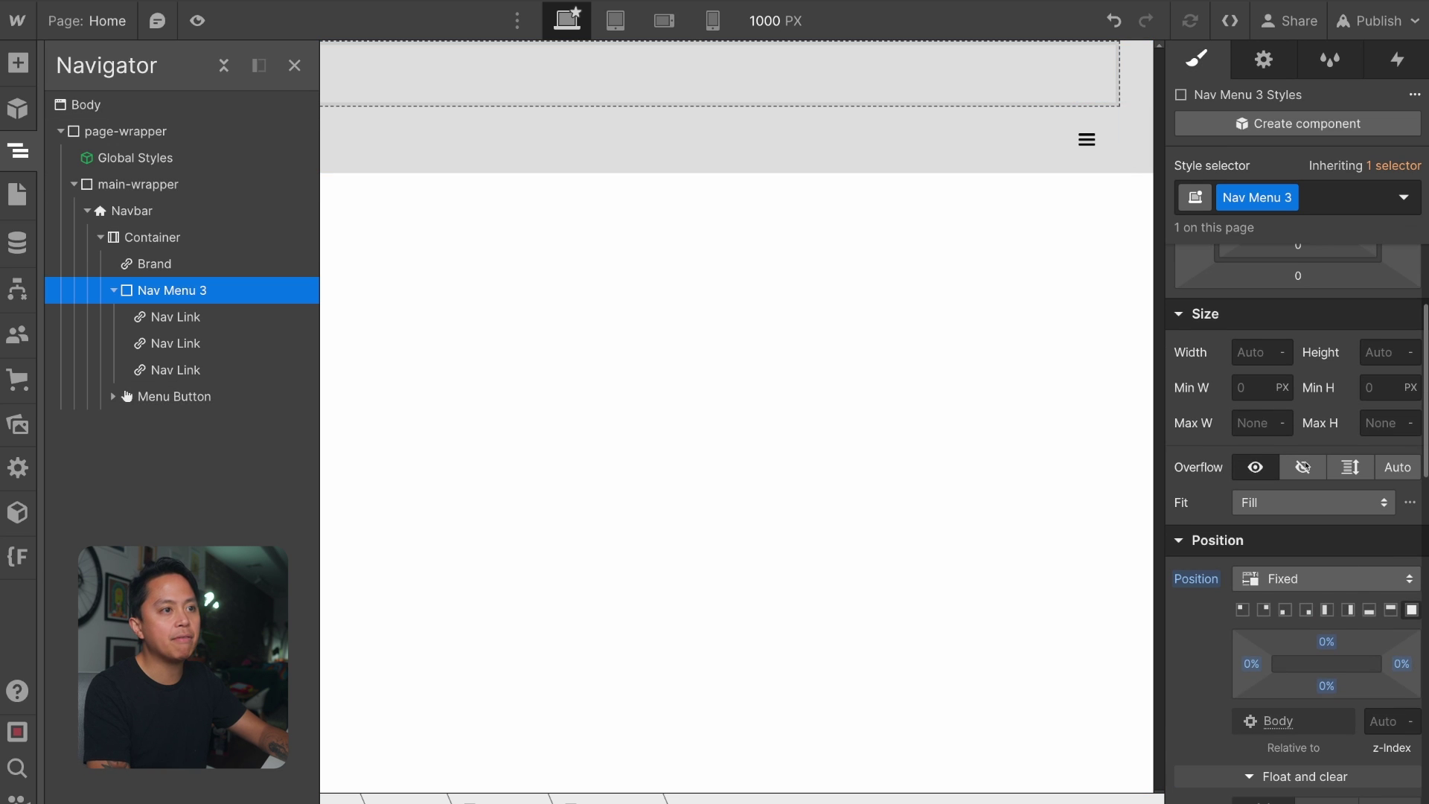
{"action": "scroll", "coordinate": [1297, 447], "scroll_direction": "up", "scroll_amount": 1}
{"action": "left_click", "coordinate": [1385, 435]}
{"action": "type", "text": "1"}
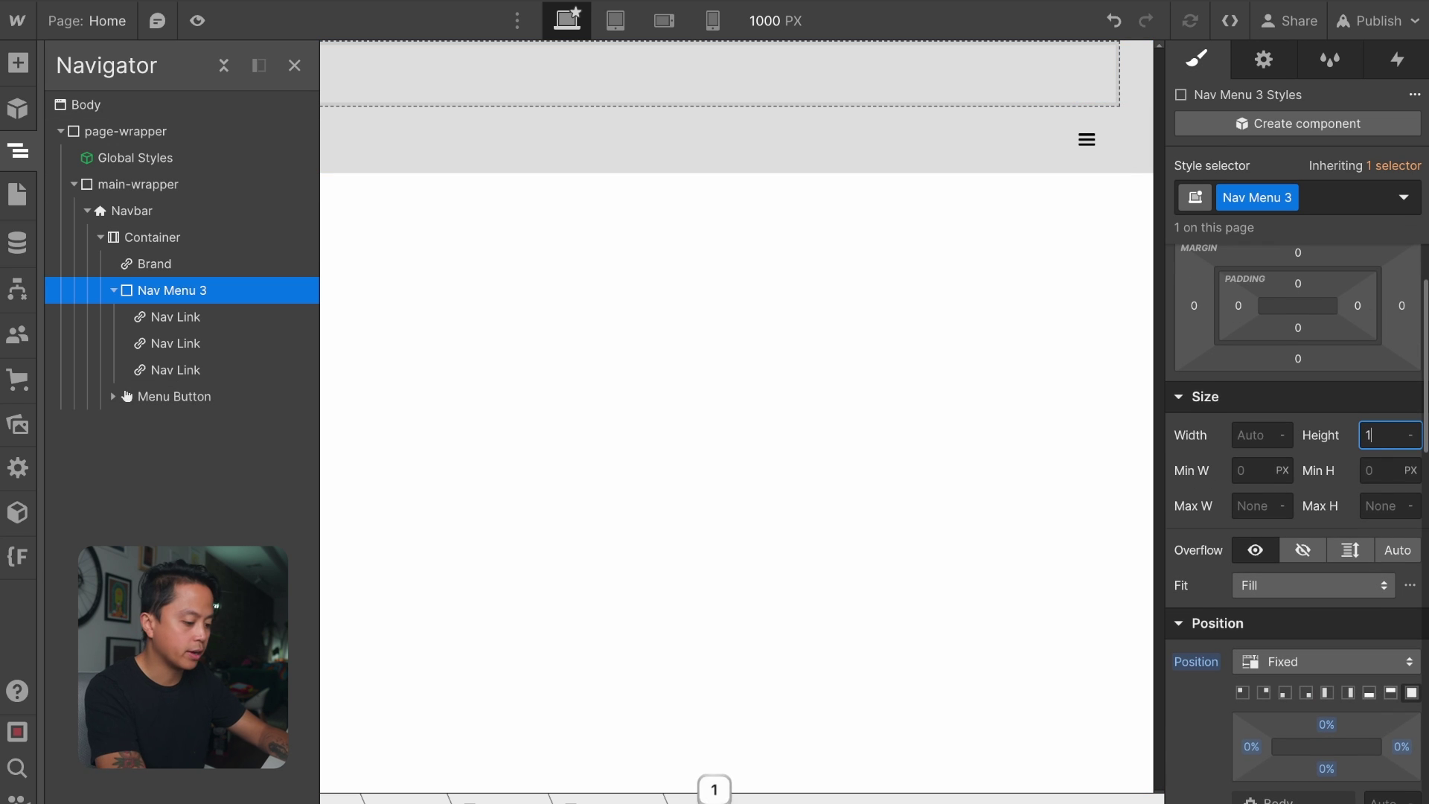
{"action": "type", "text": "00vh"}
{"action": "key", "text": "Return"}
{"action": "left_click", "coordinate": [1257, 428]}
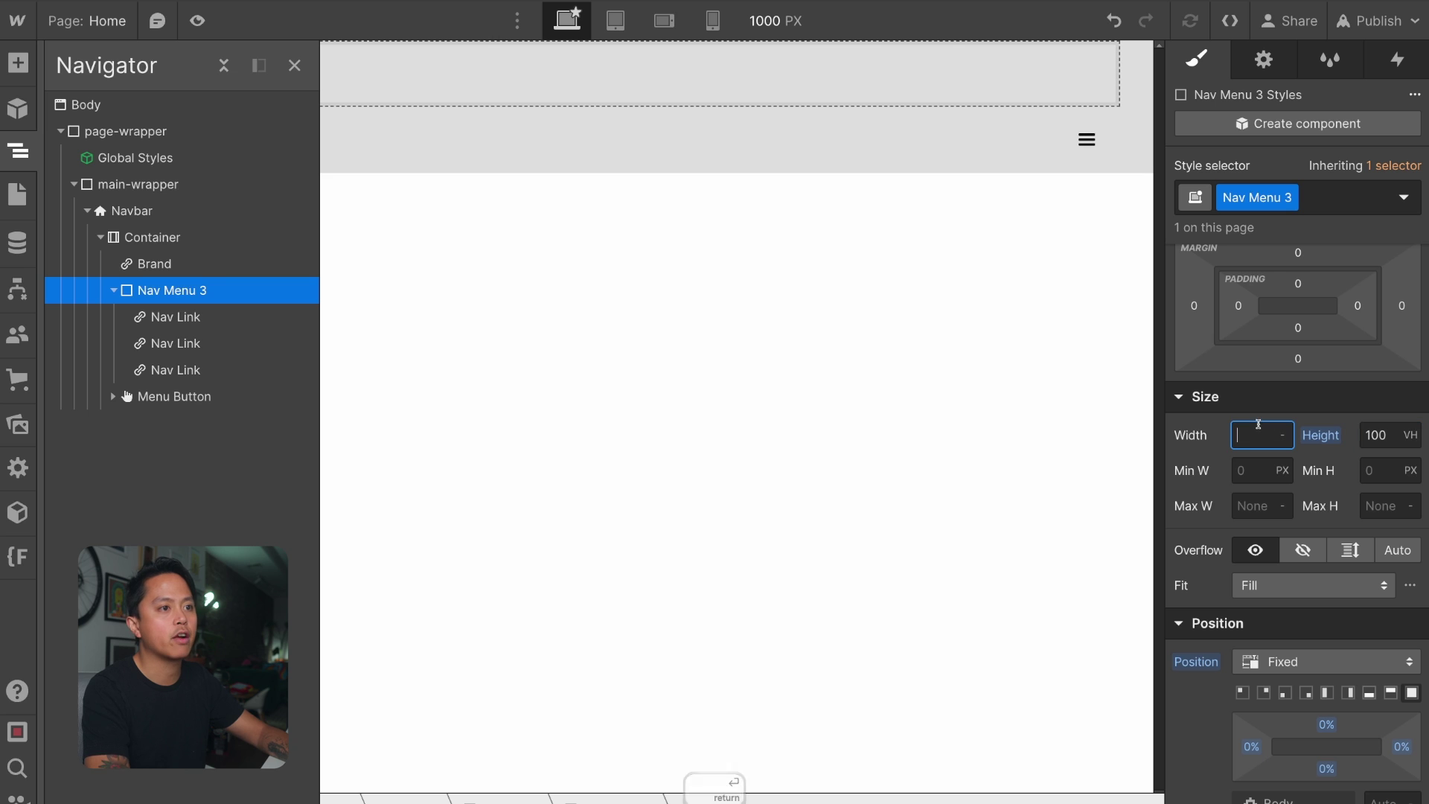
{"action": "type", "text": "100"}
Select the Menu Button and show the Navbar's menu through its settings
{"action": "left_click", "coordinate": [126, 396]}
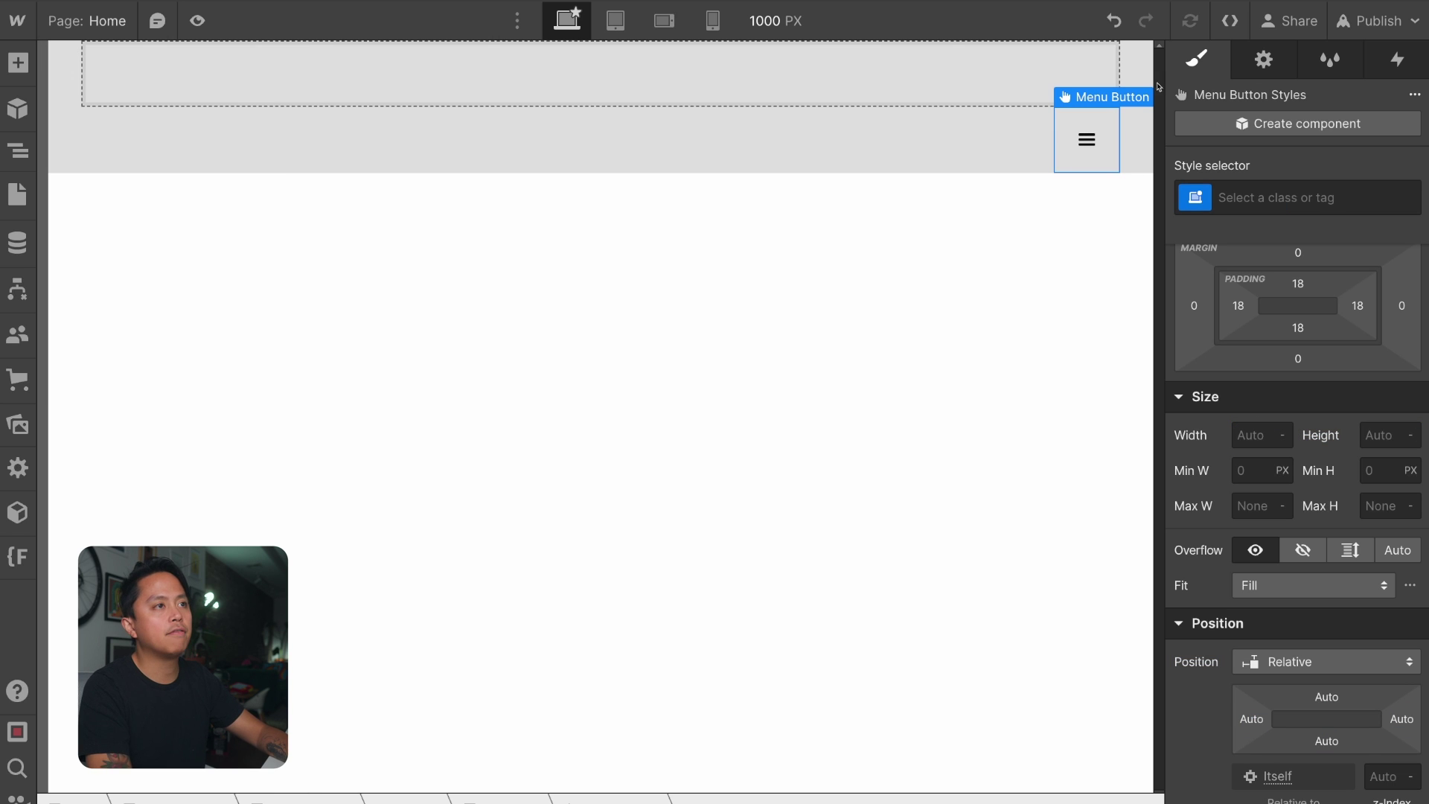
{"action": "key", "text": "d"}
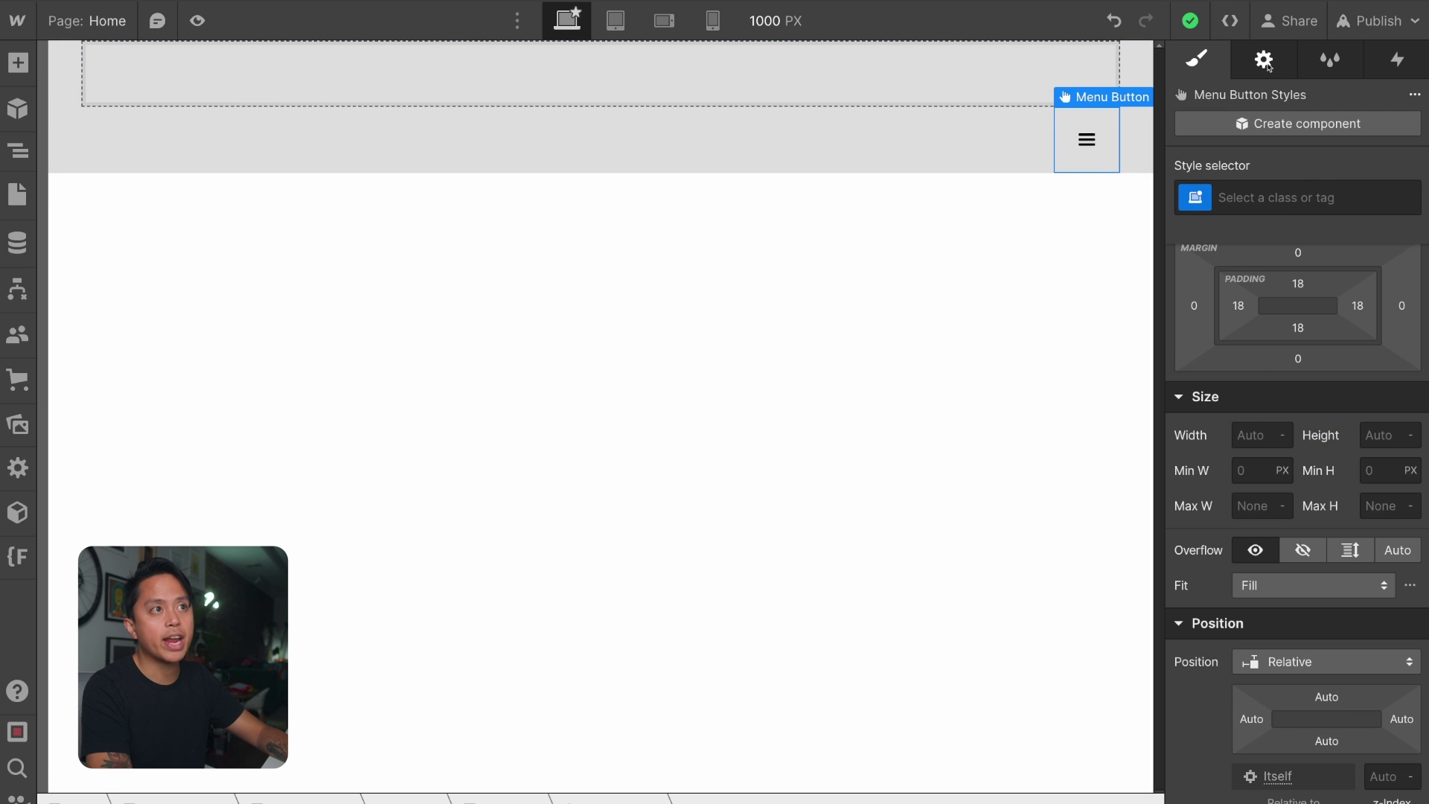
{"action": "left_click", "coordinate": [1293, 410]}
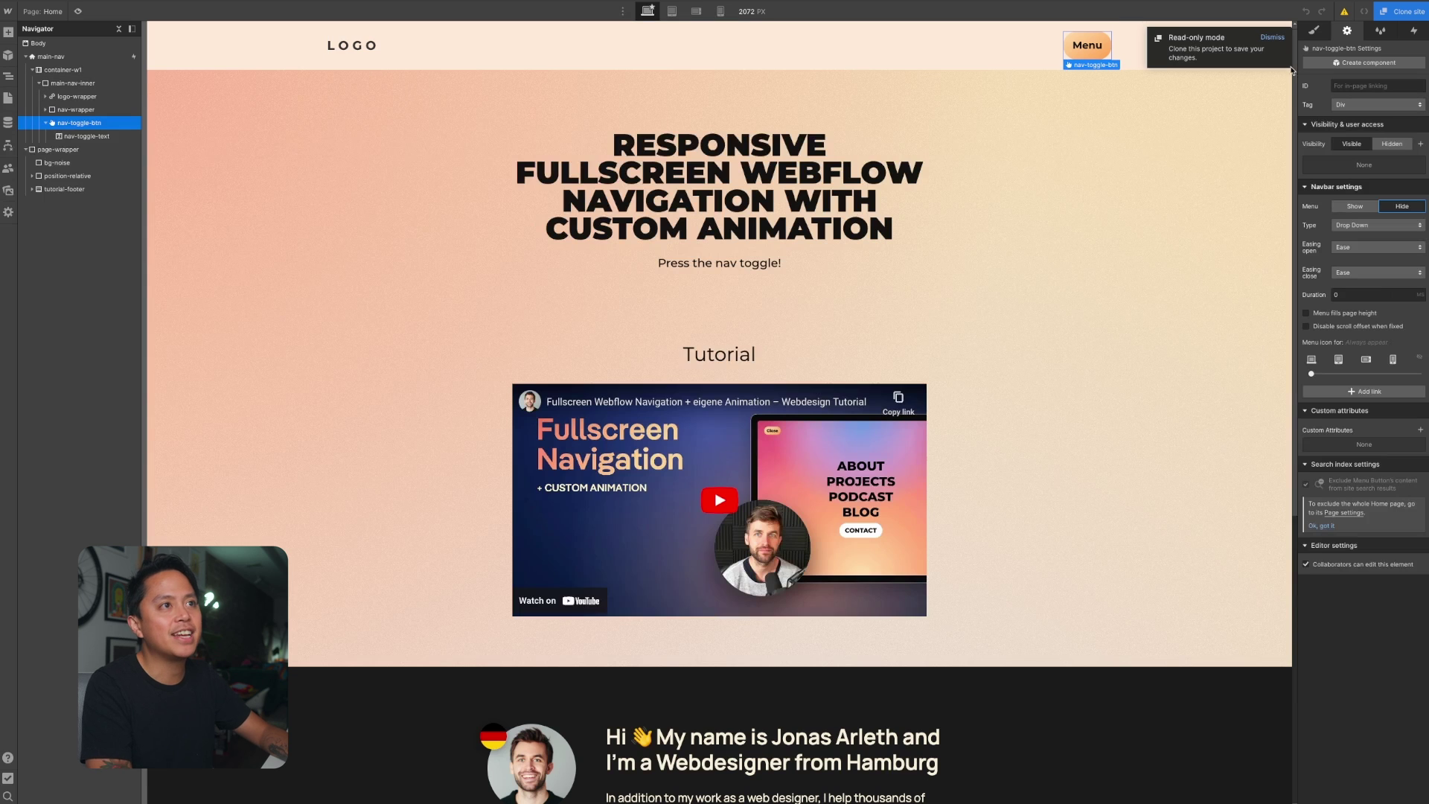
Enlarge the read-only fullscreen navigation project, dismiss its notice and show the menu of its nav-toggle-btn
{"action": "key", "text": "super+equal"}
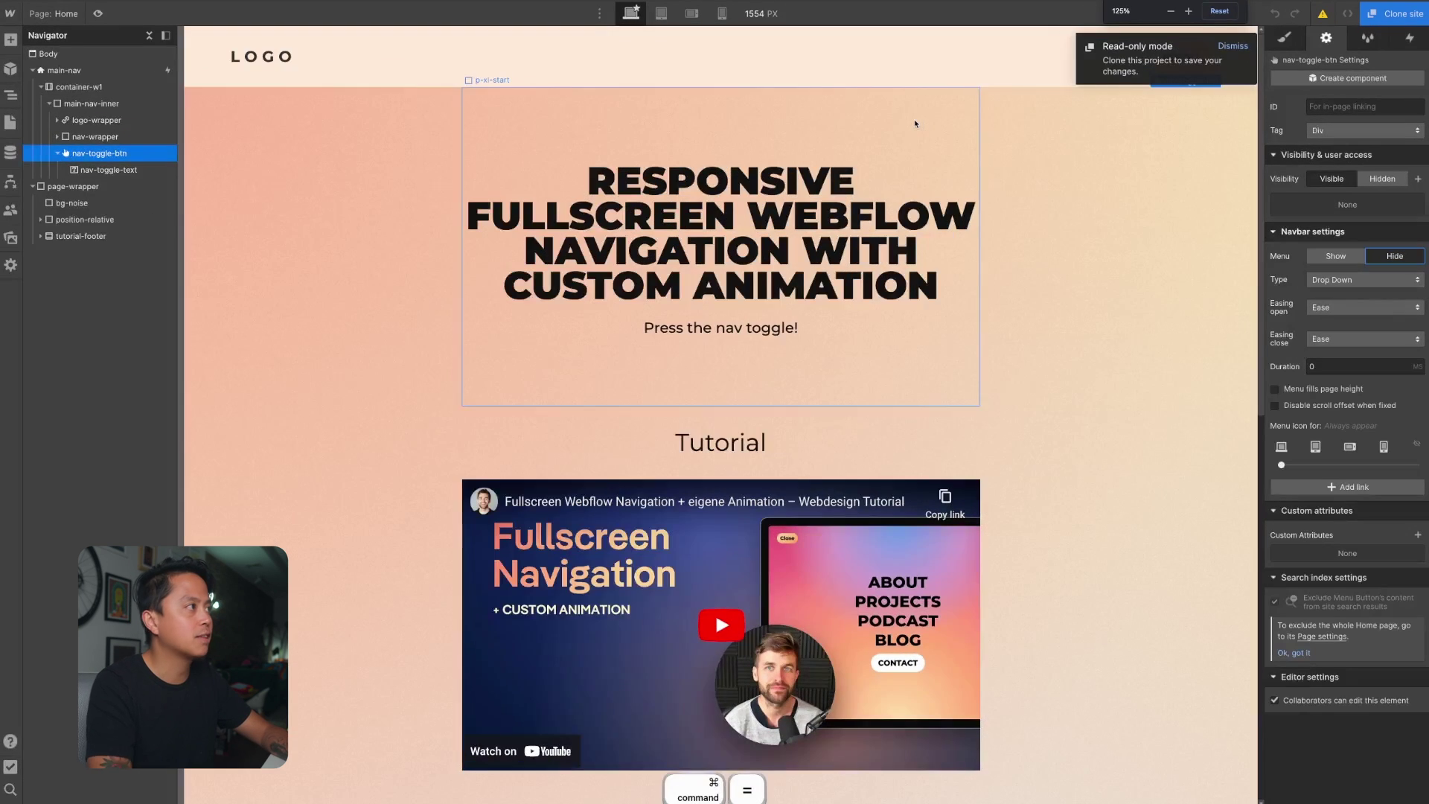
{"action": "left_click", "coordinate": [1238, 47]}
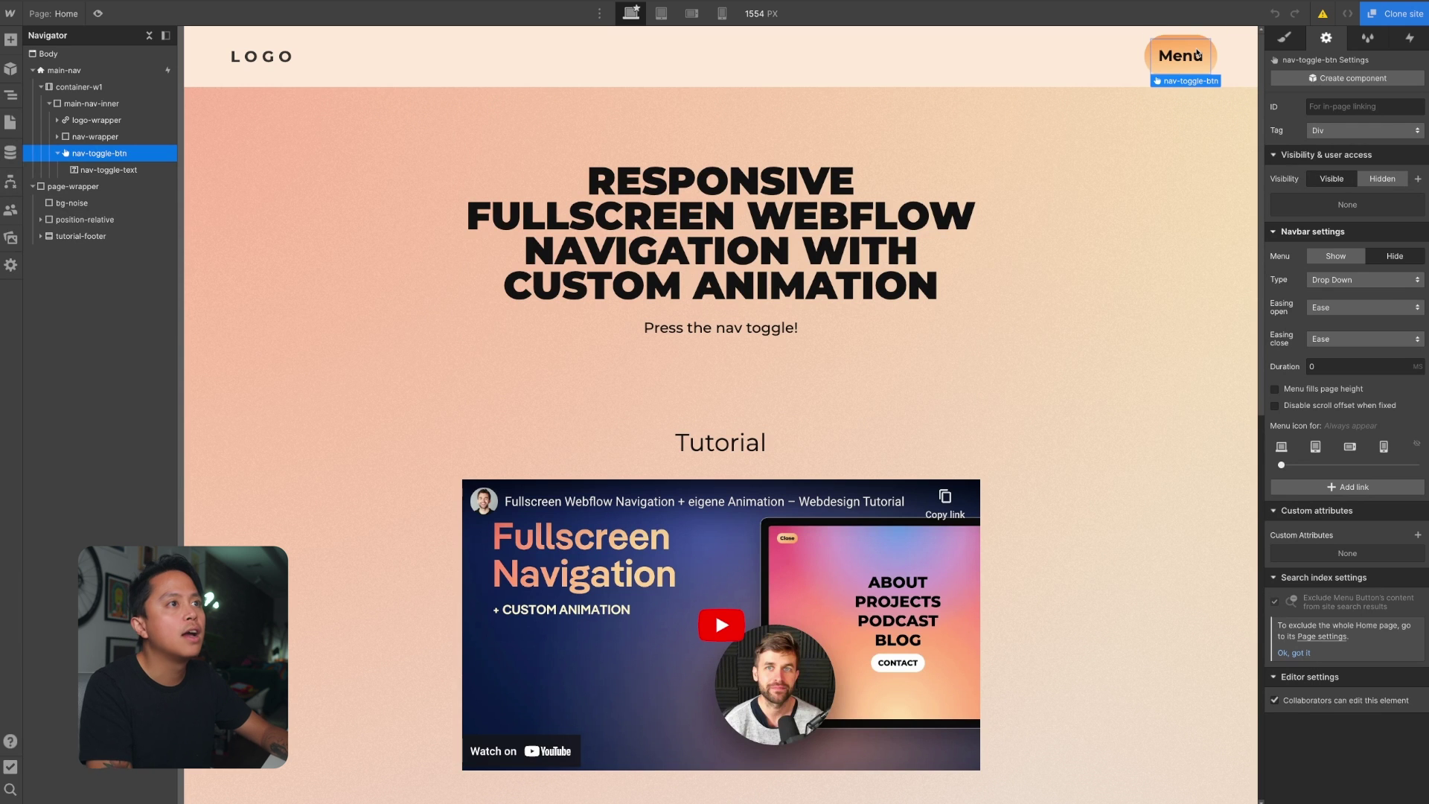
{"action": "left_click", "coordinate": [1336, 257]}
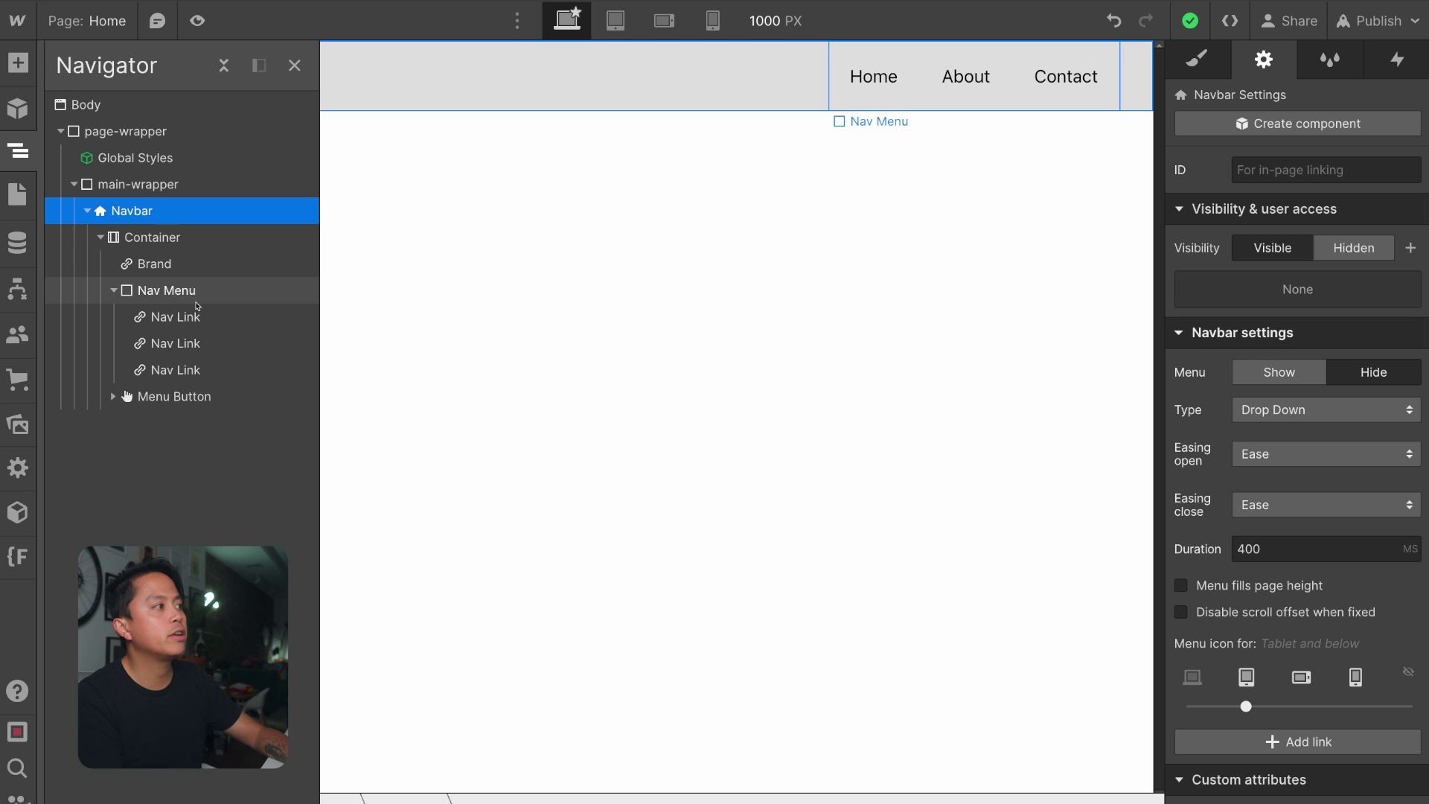
Inspect the Home Nav Link's layout, position and typography styles, as well as its link settings
{"action": "left_click", "coordinate": [196, 318]}
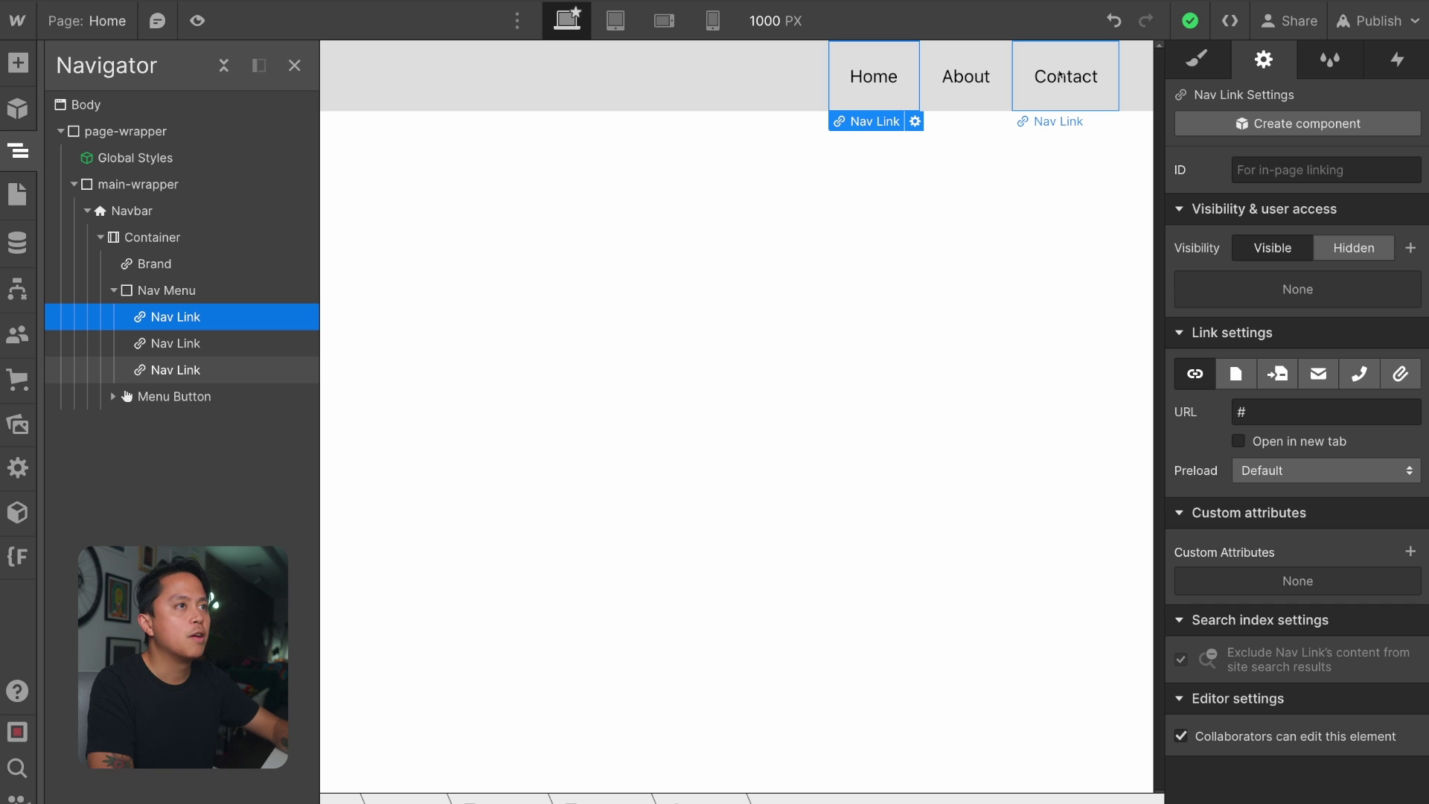
{"action": "left_click", "coordinate": [1195, 60]}
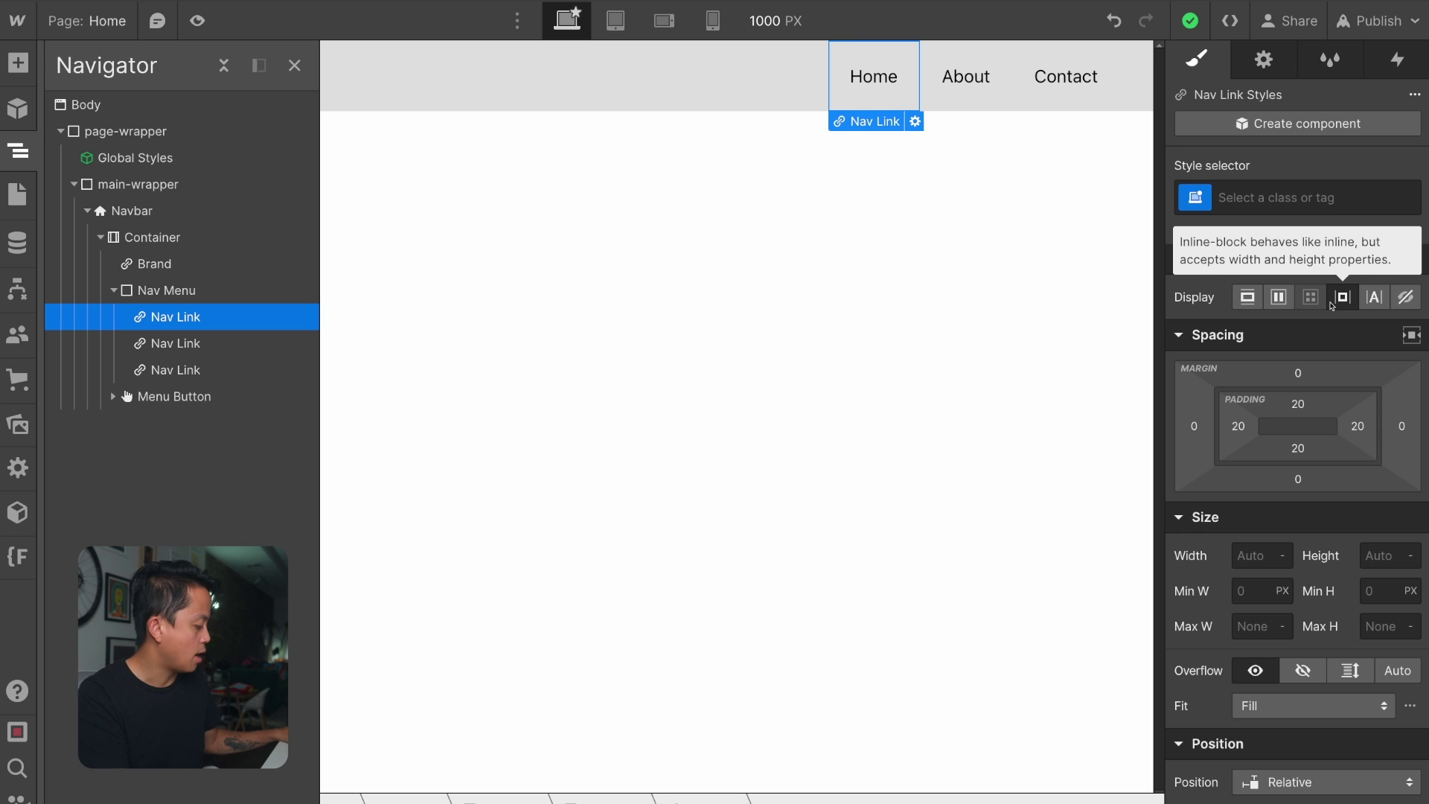
{"action": "scroll", "coordinate": [1284, 704], "scroll_direction": "down", "scroll_amount": 2}
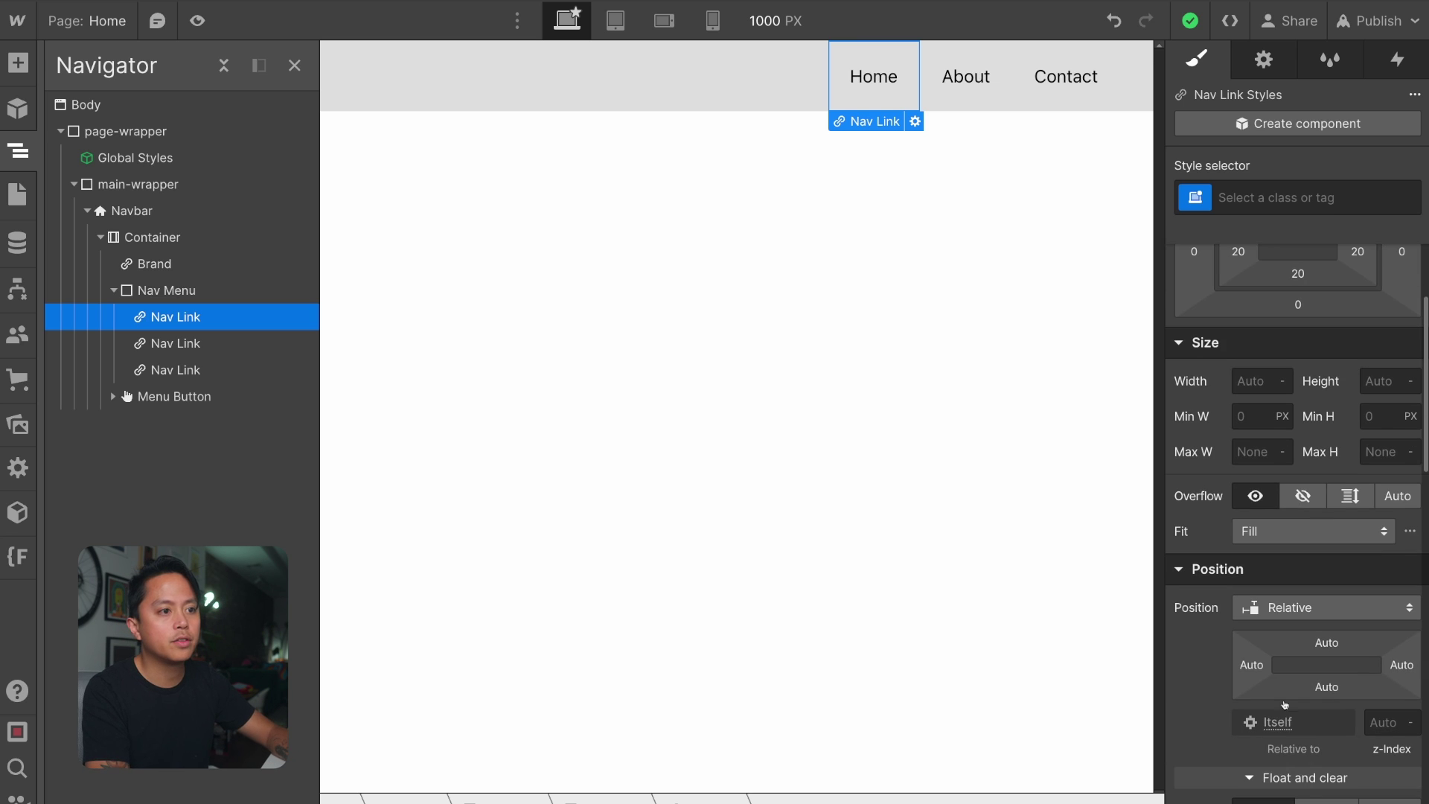
{"action": "scroll", "coordinate": [1236, 632], "scroll_direction": "down", "scroll_amount": 3}
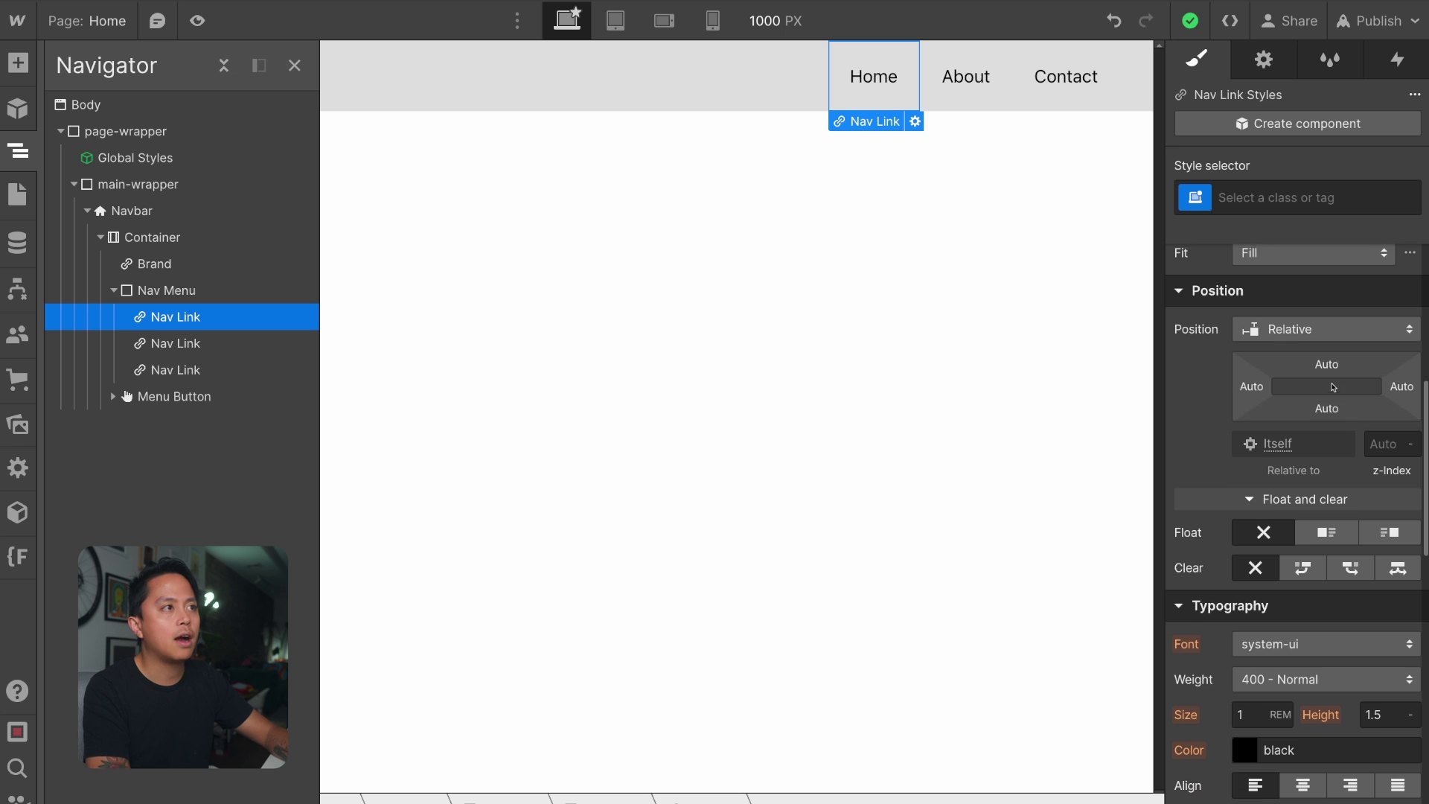
{"action": "scroll", "coordinate": [1333, 386], "scroll_direction": "up", "scroll_amount": 5}
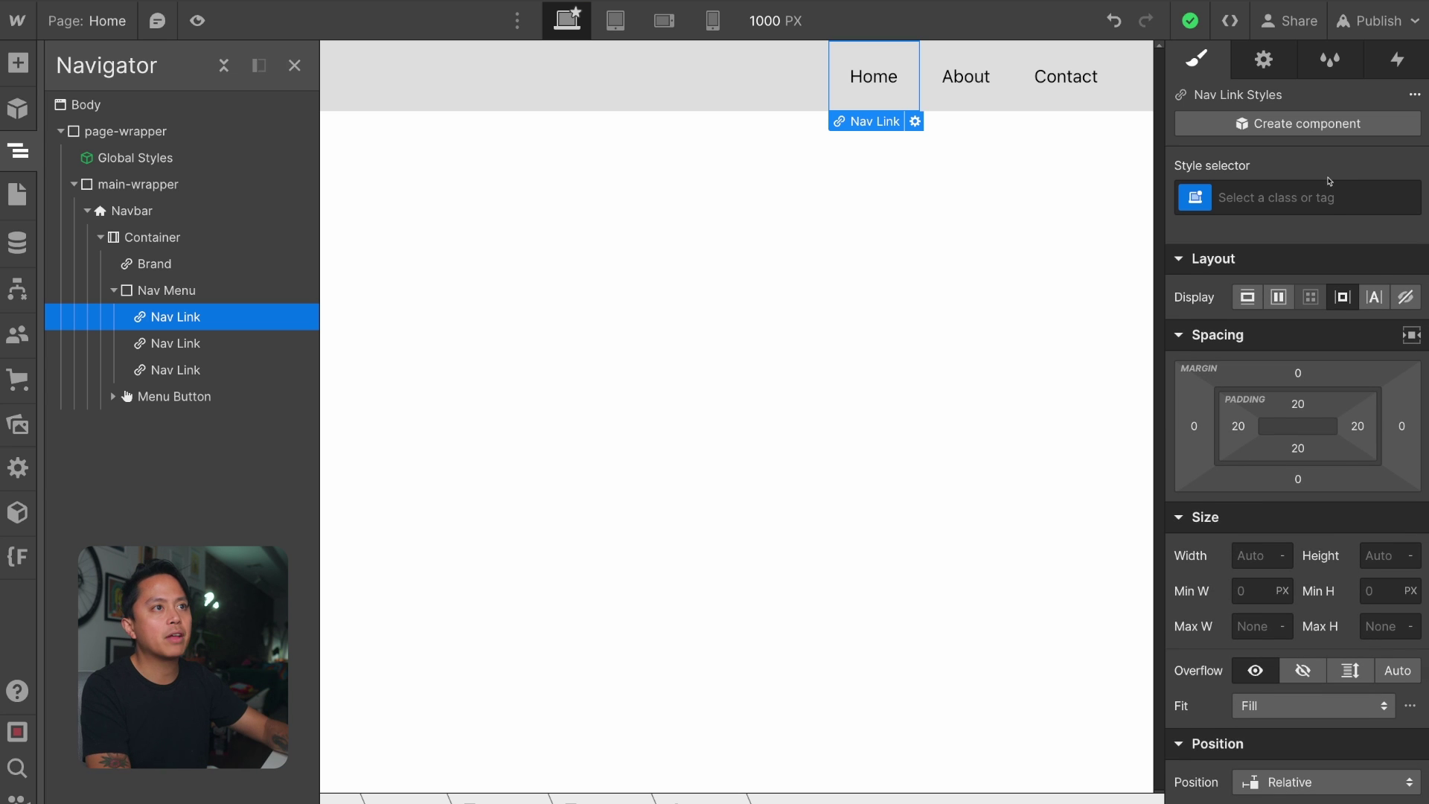
{"action": "left_click", "coordinate": [1266, 61]}
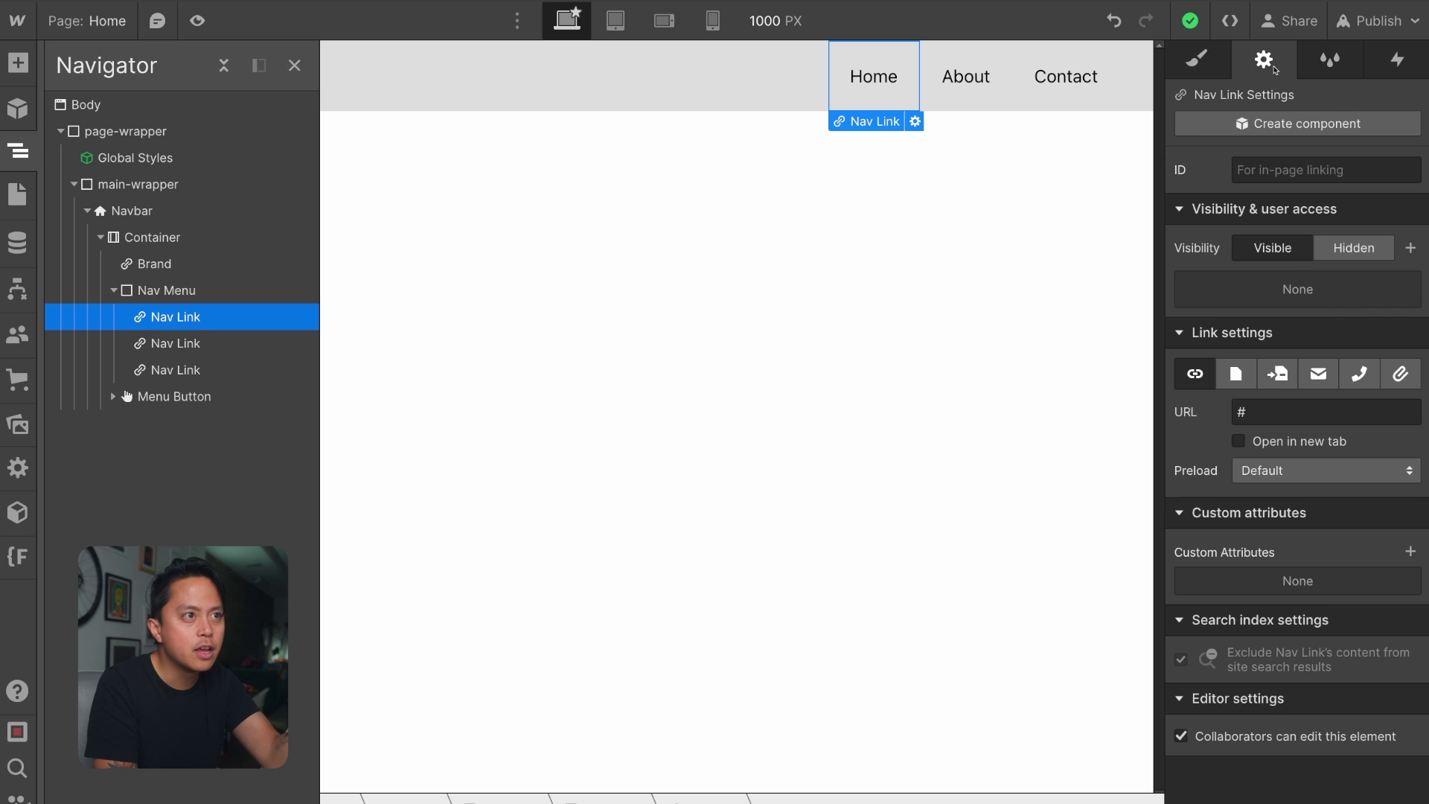
Add another Nav Link to the Nav Menu through the Navbar's settings
{"action": "left_click", "coordinate": [149, 209]}
{"action": "scroll", "coordinate": [1186, 739], "scroll_direction": "down", "scroll_amount": 2}
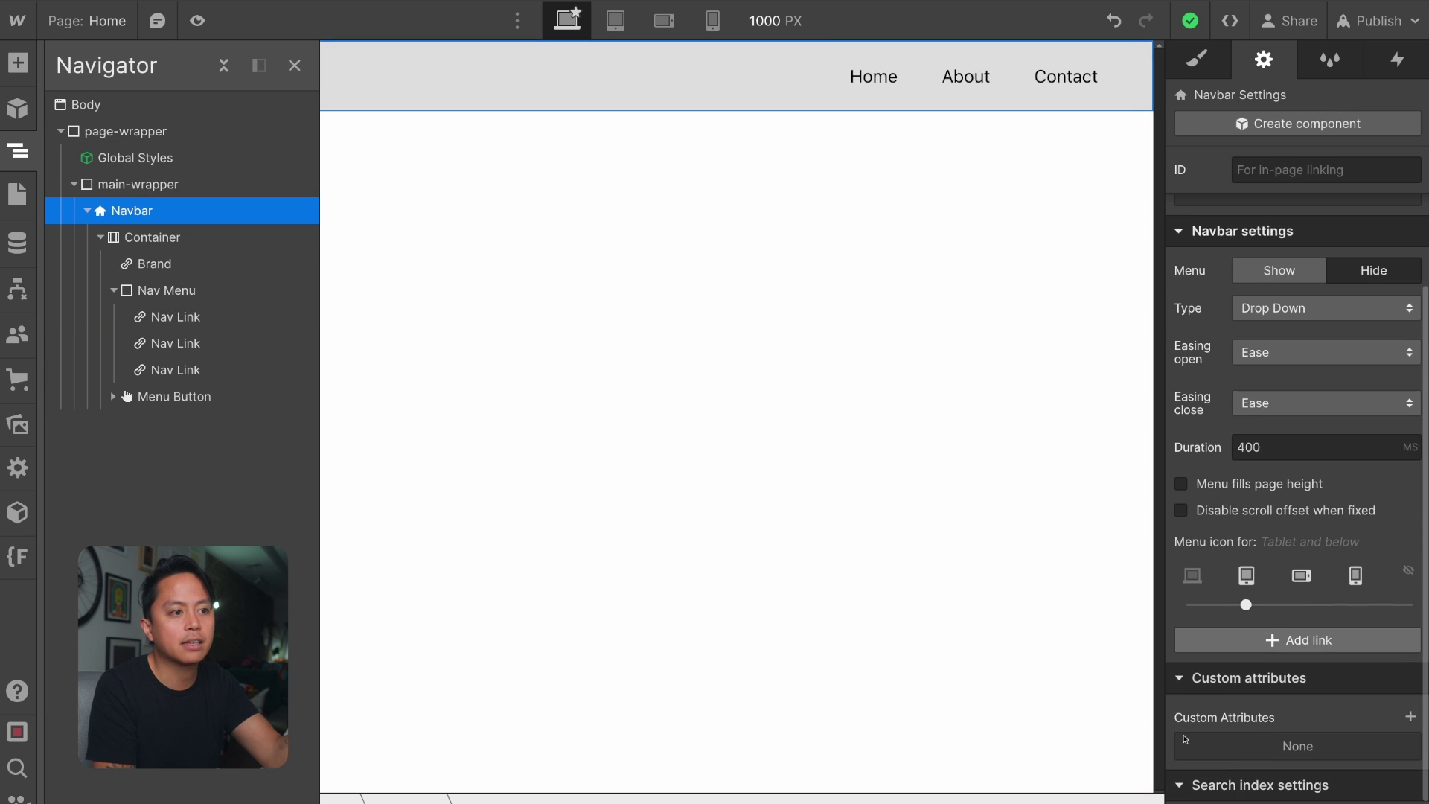
{"action": "left_click", "coordinate": [1282, 652]}
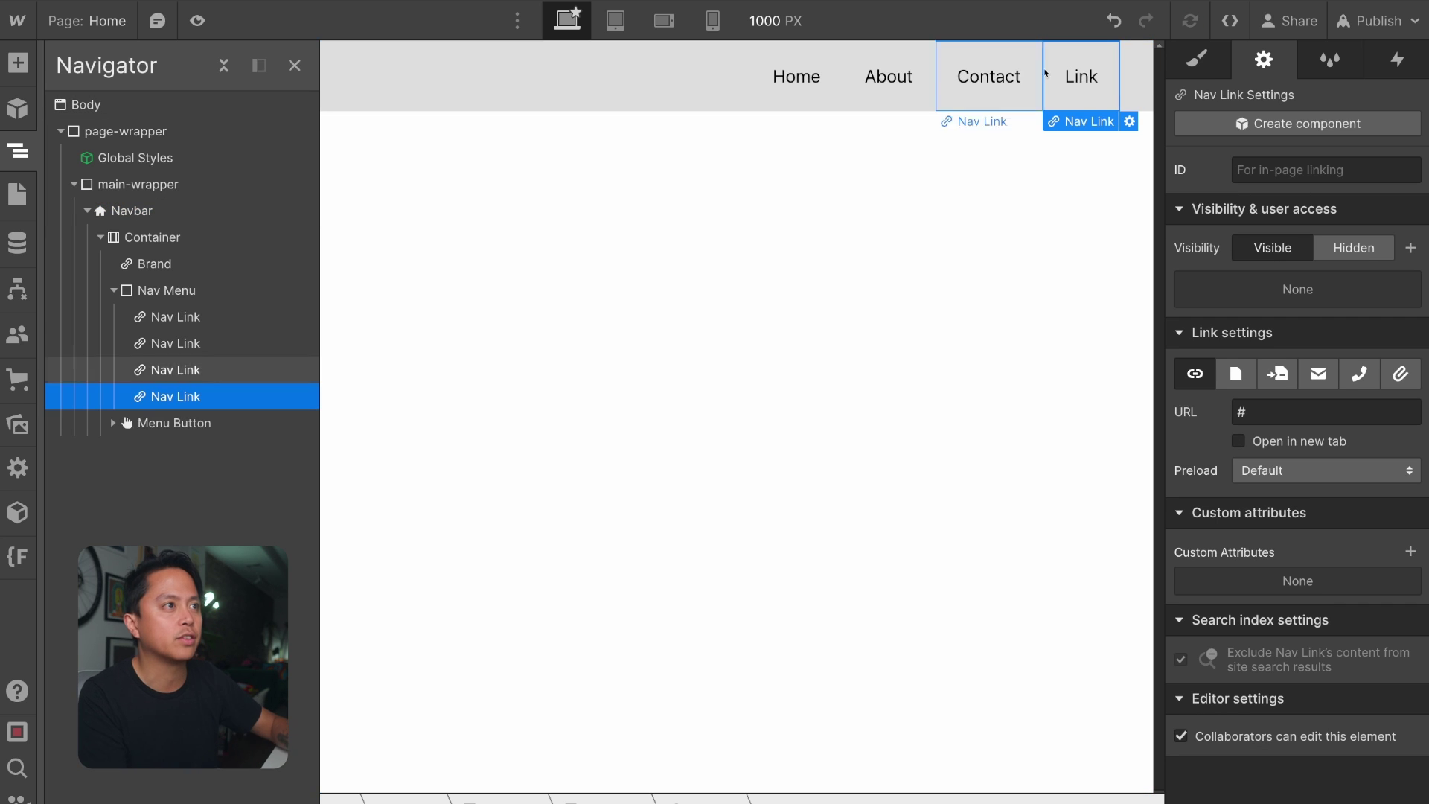
Show the Home Nav Link's styles, and delete all four Nav Links from the Nav Menu
{"action": "left_click", "coordinate": [966, 82]}
{"action": "left_click", "coordinate": [811, 82]}
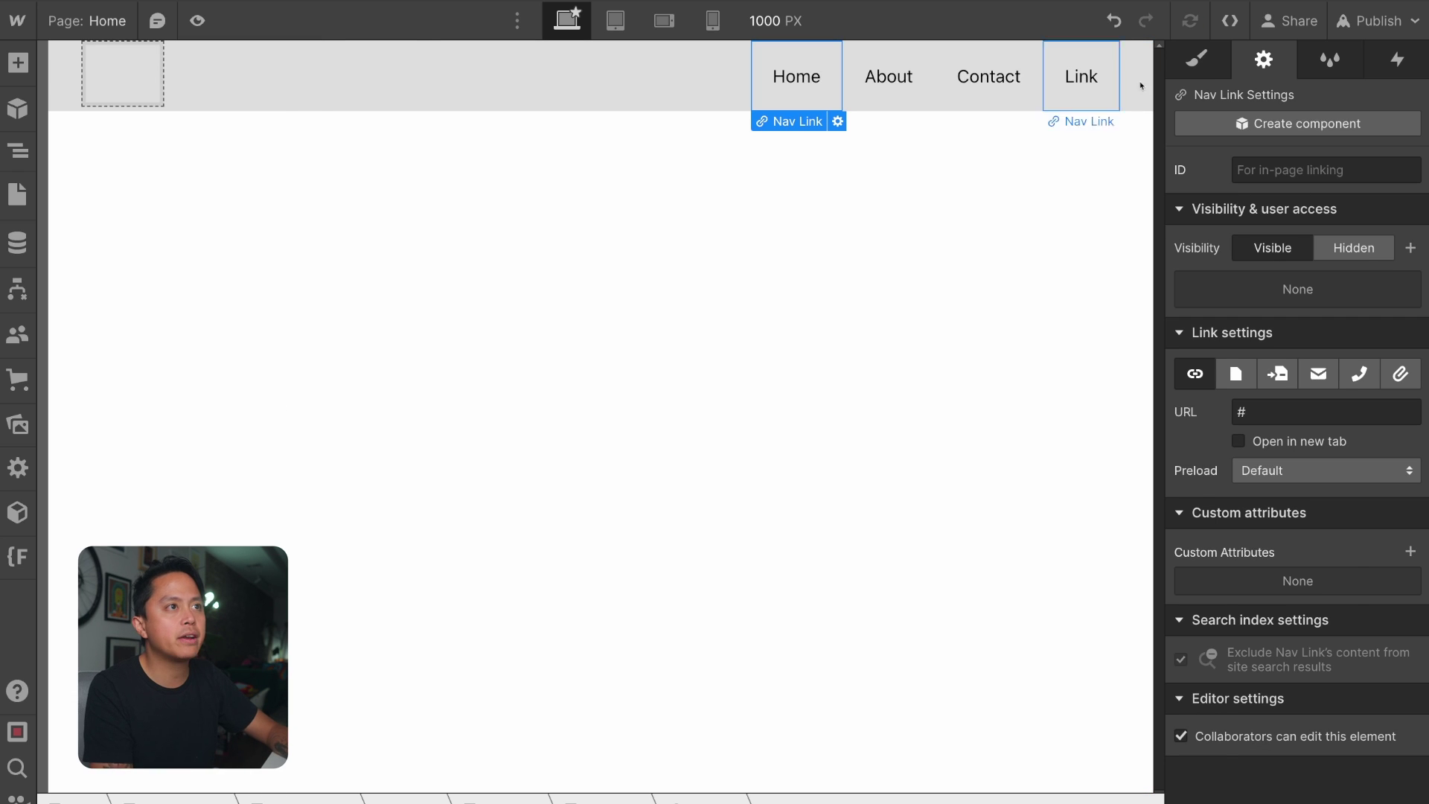
{"action": "key", "text": "s"}
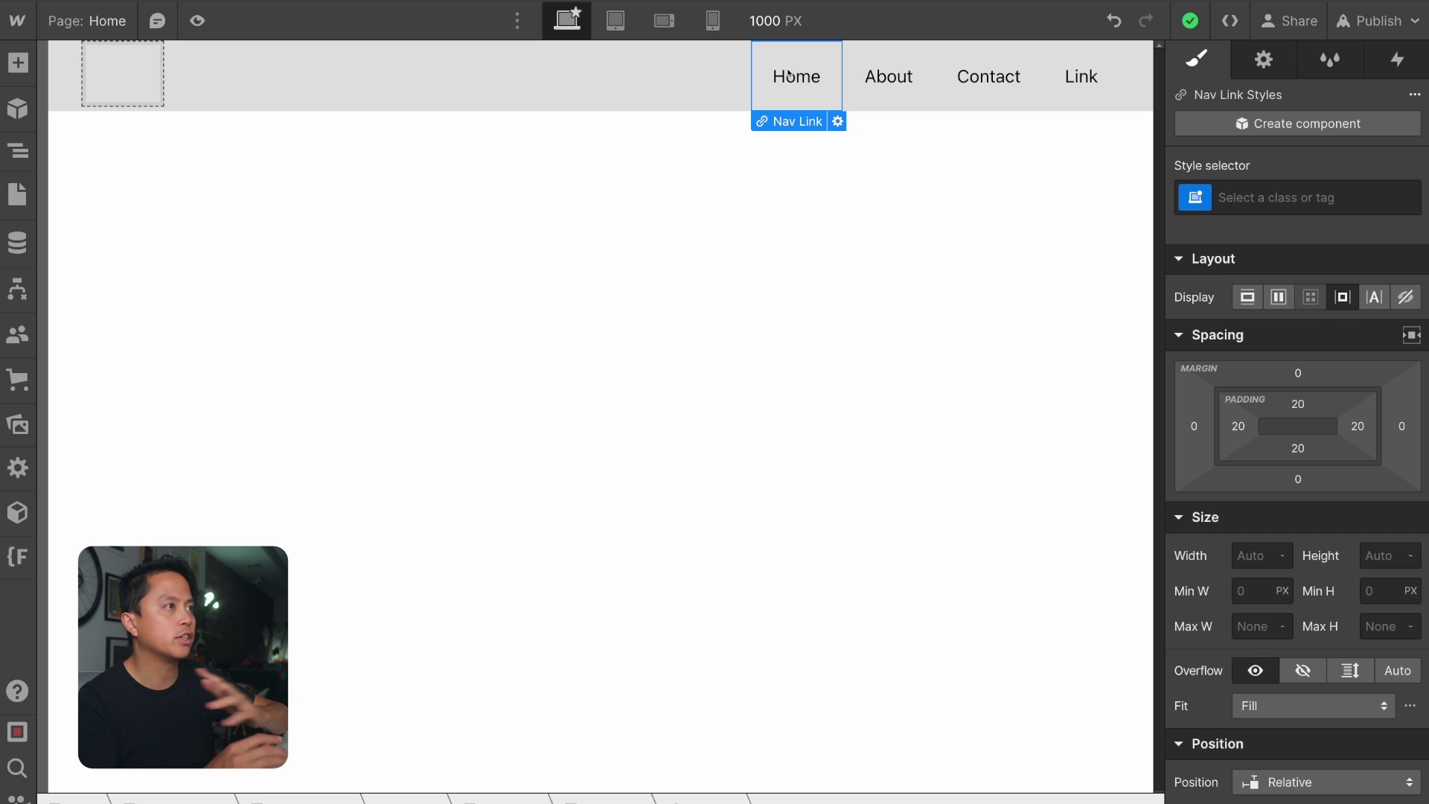
{"action": "key", "text": "z"}
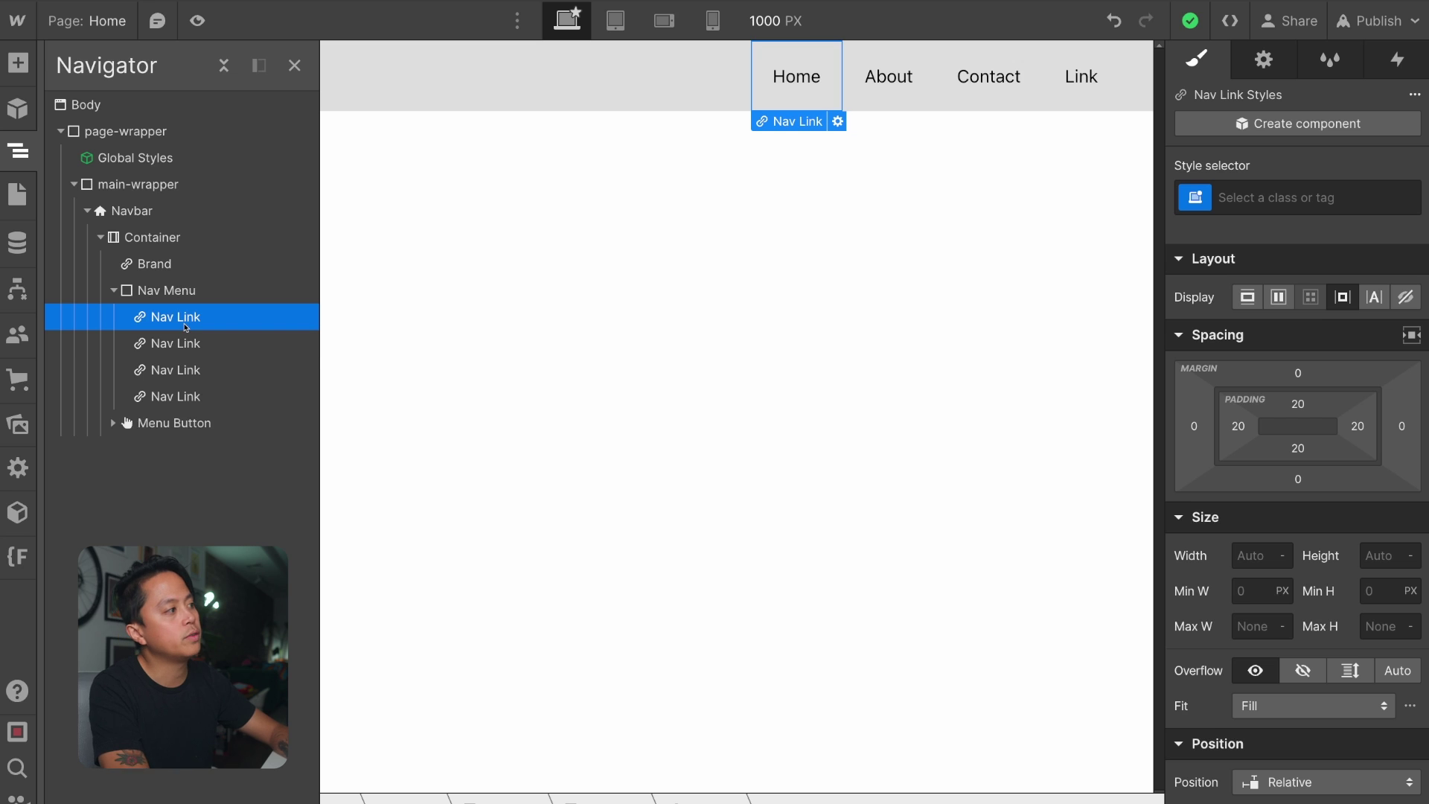
{"action": "key", "text": "BackSpace"}
{"action": "key", "text": "BackSpace"}
{"action": "key", "text": "BackSpace"}
{"action": "key", "text": "BackSpace"}
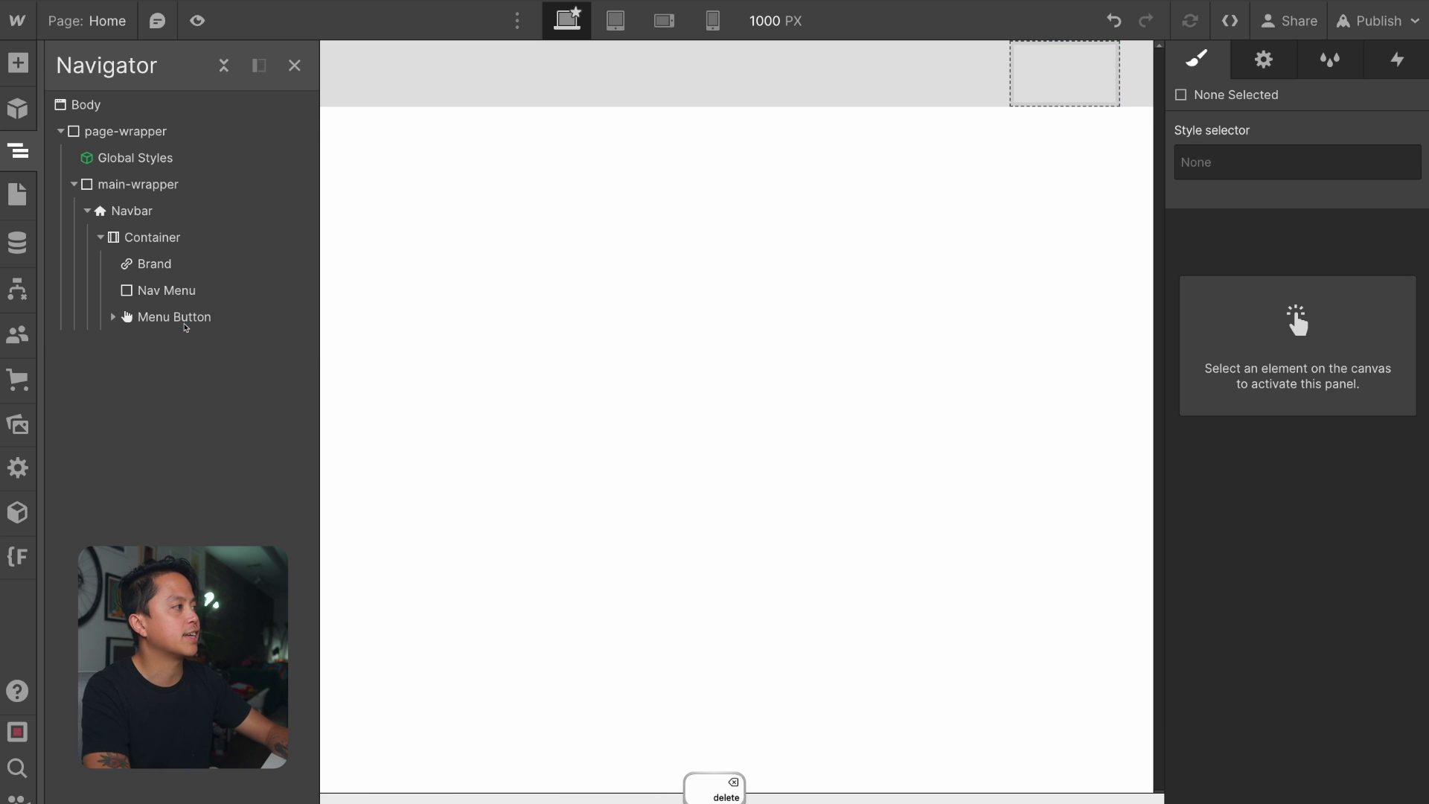
Insert a Link Block into the empty Nav Menu through quick search, leaving its link settings at their defaults
{"action": "left_click", "coordinate": [163, 292]}
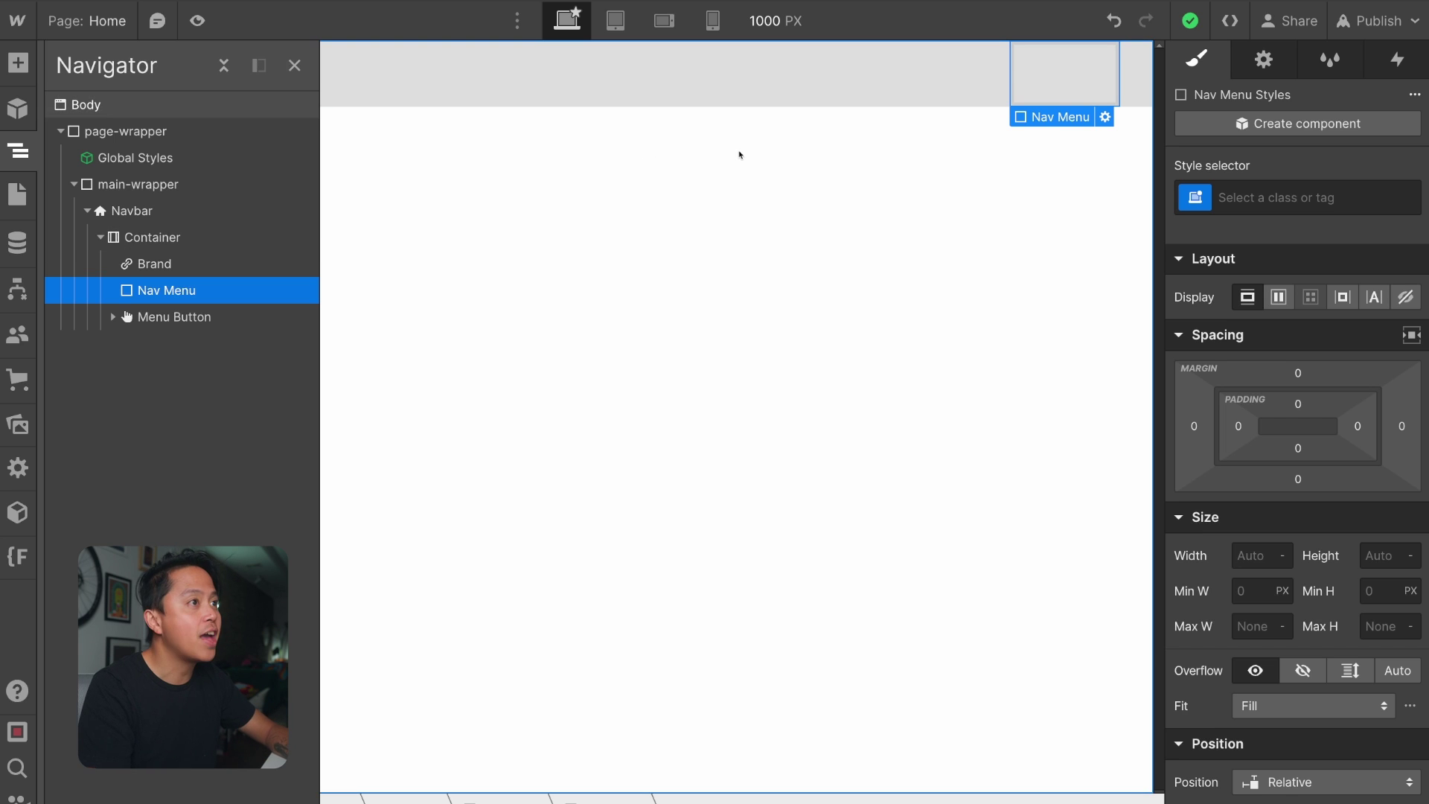
{"action": "key", "text": "super+e"}
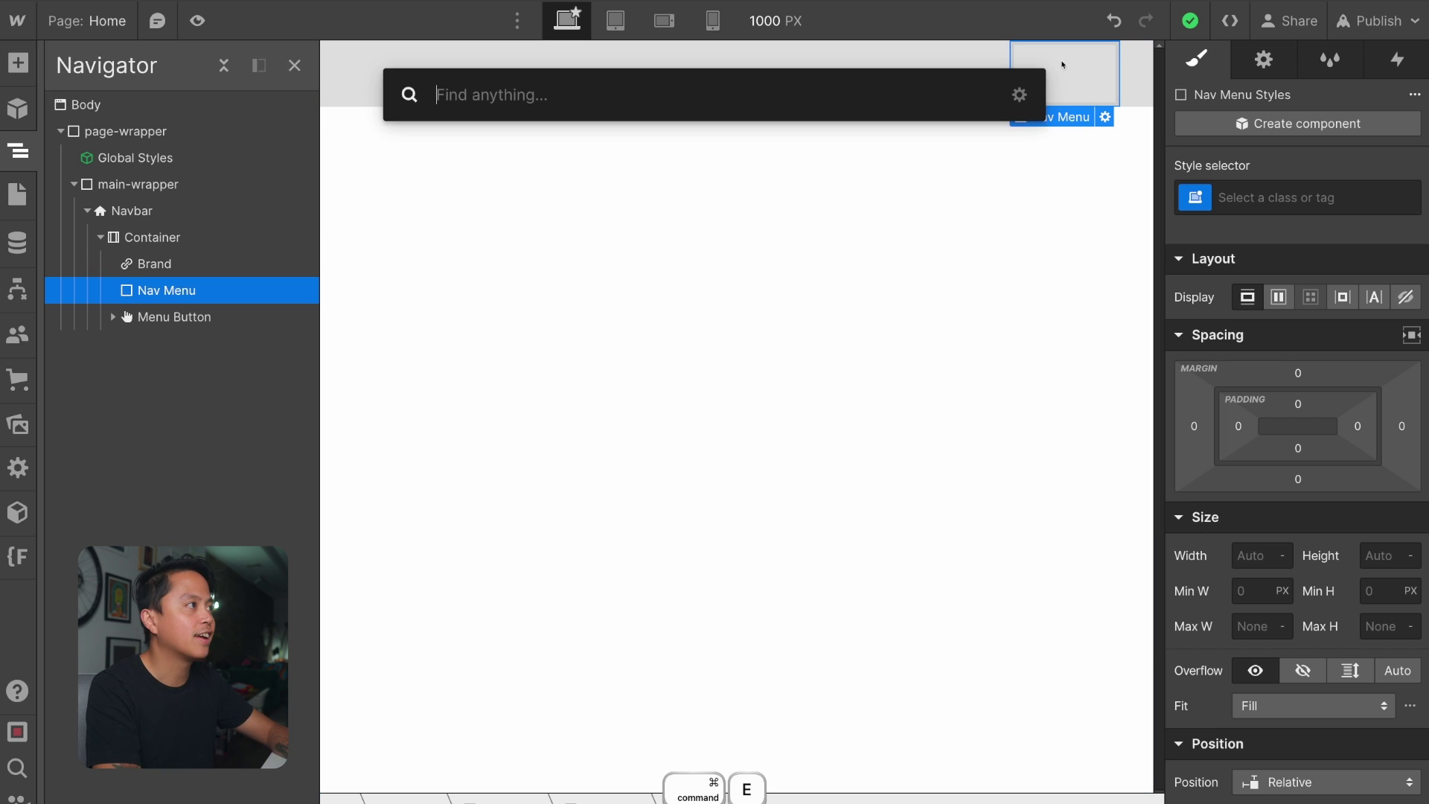
{"action": "type", "text": "link"}
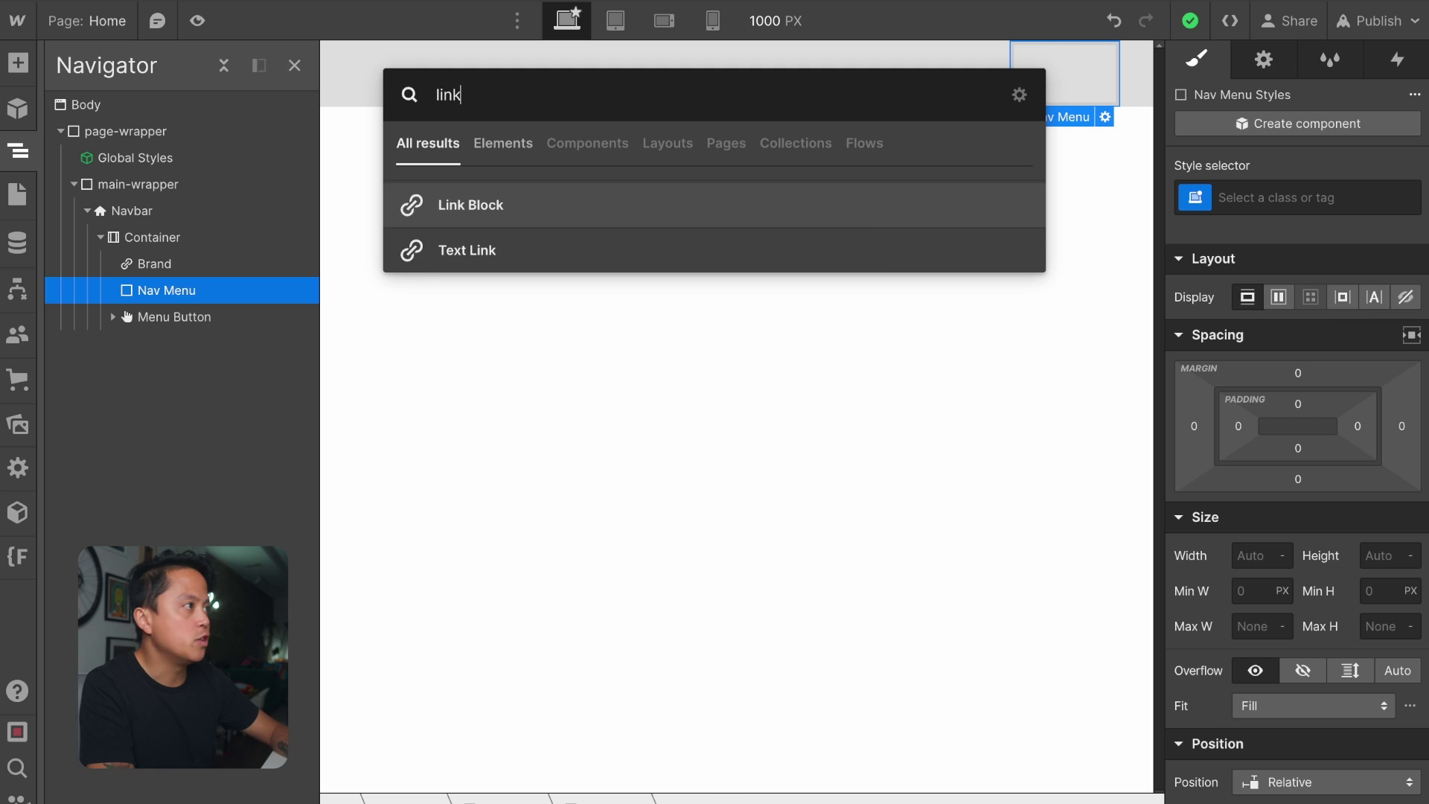
{"action": "key", "text": "Return"}
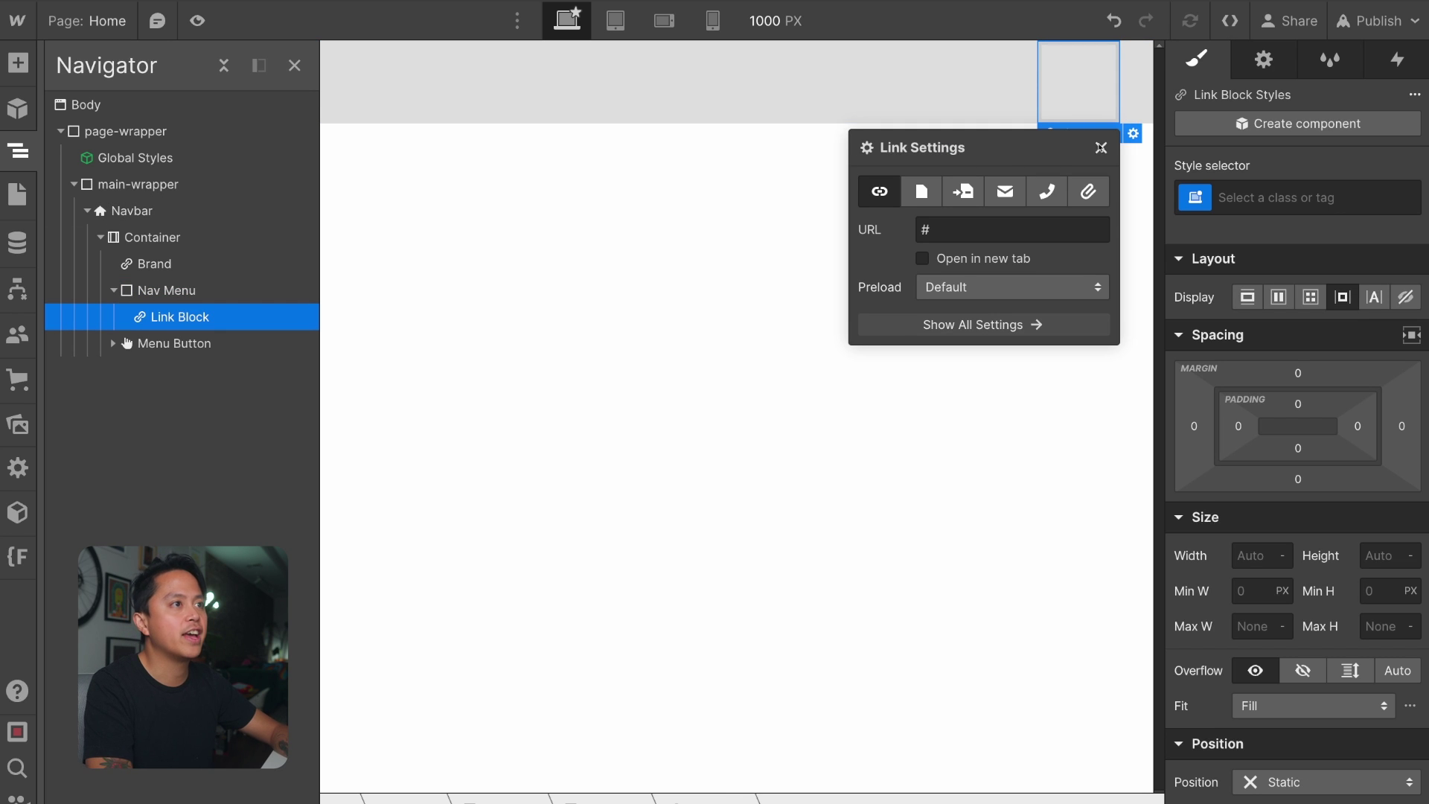
{"action": "left_click", "coordinate": [1101, 148]}
Add a Text Block reading "About" inside the Link Block and duplicate the Link Block twice
{"action": "key", "text": "super+e"}
{"action": "type", "text": "text"}
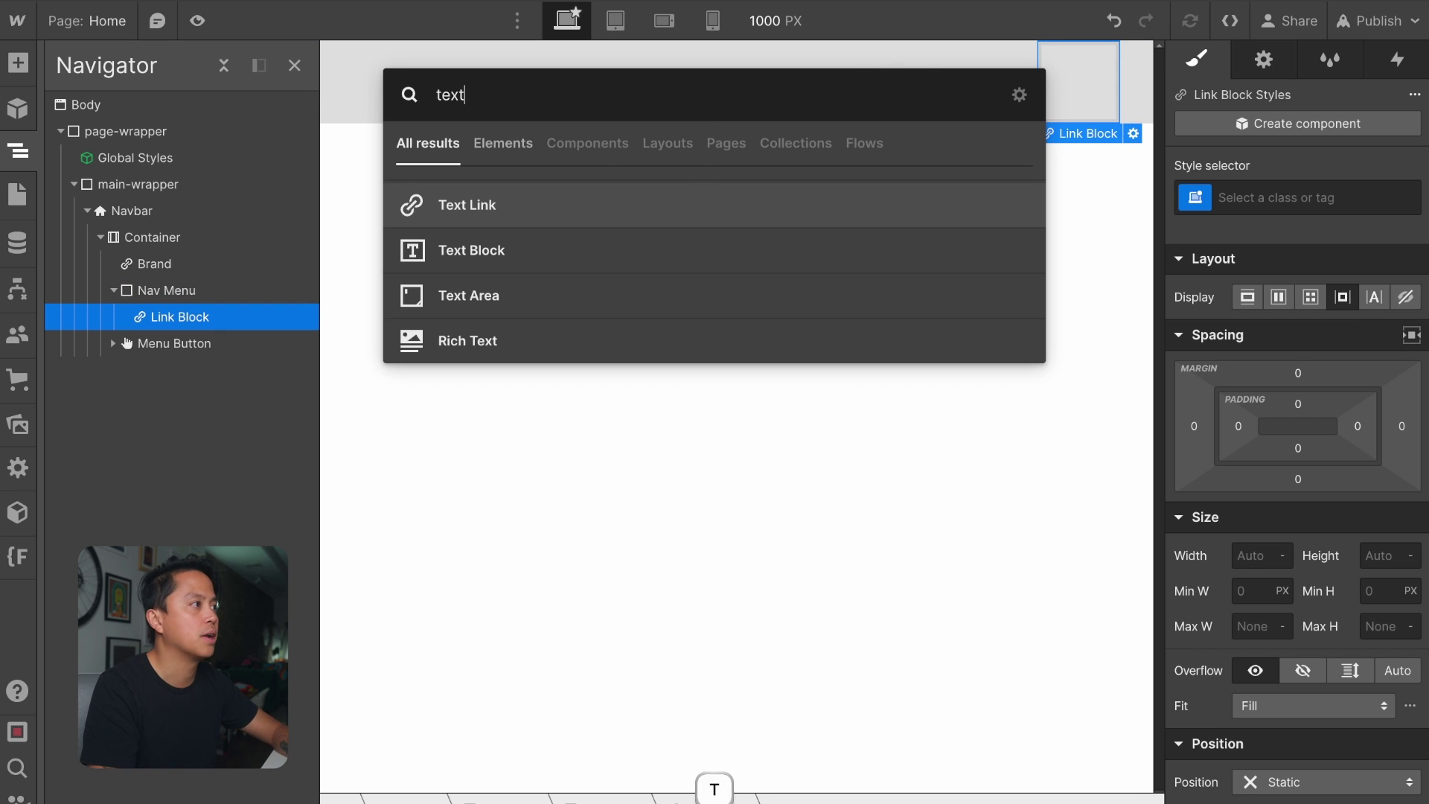
{"action": "key", "text": "Down"}
{"action": "key", "text": "Return"}
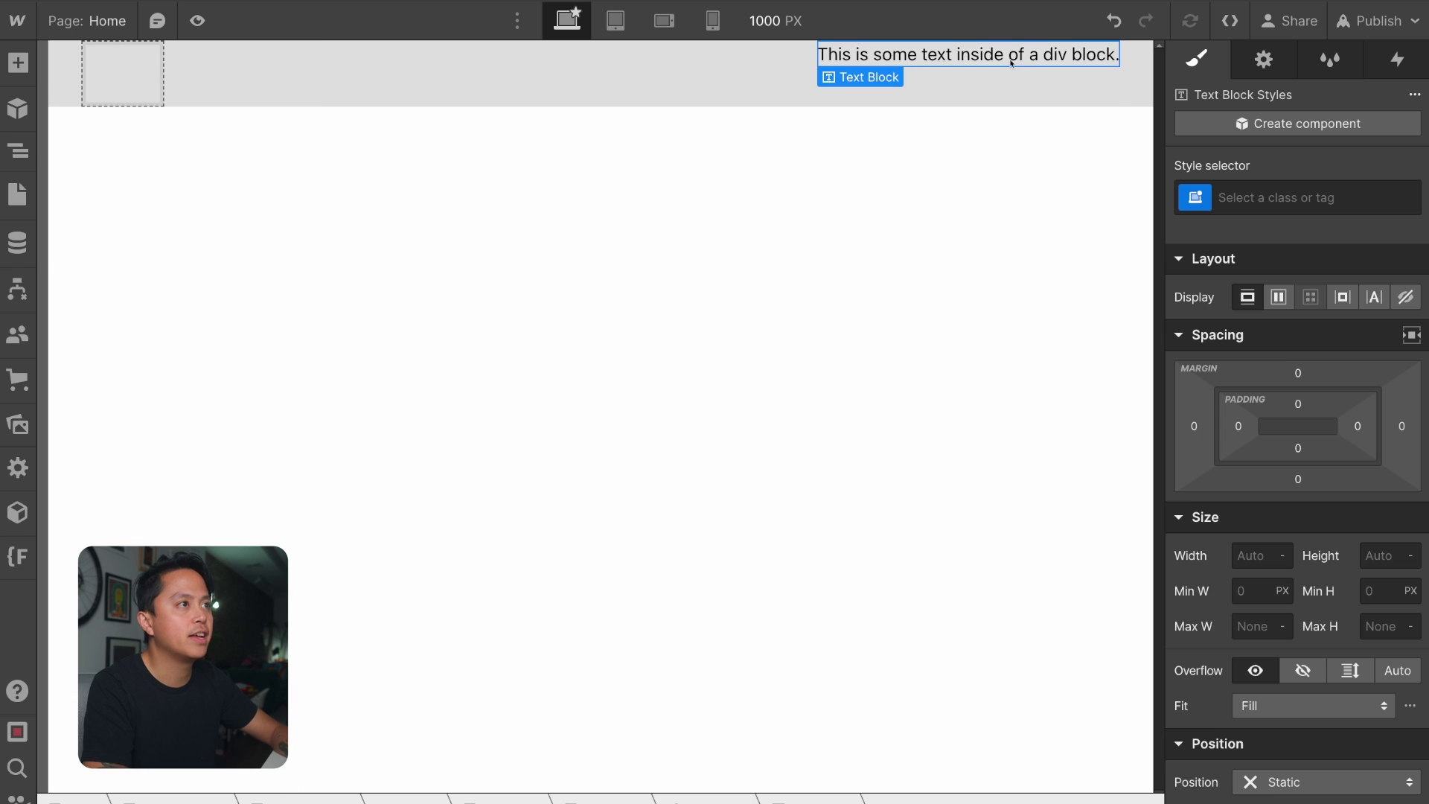
{"action": "key", "text": "Return"}
{"action": "type", "text": "About"}
{"action": "key", "text": "Escape"}
{"action": "key", "text": "super+d"}
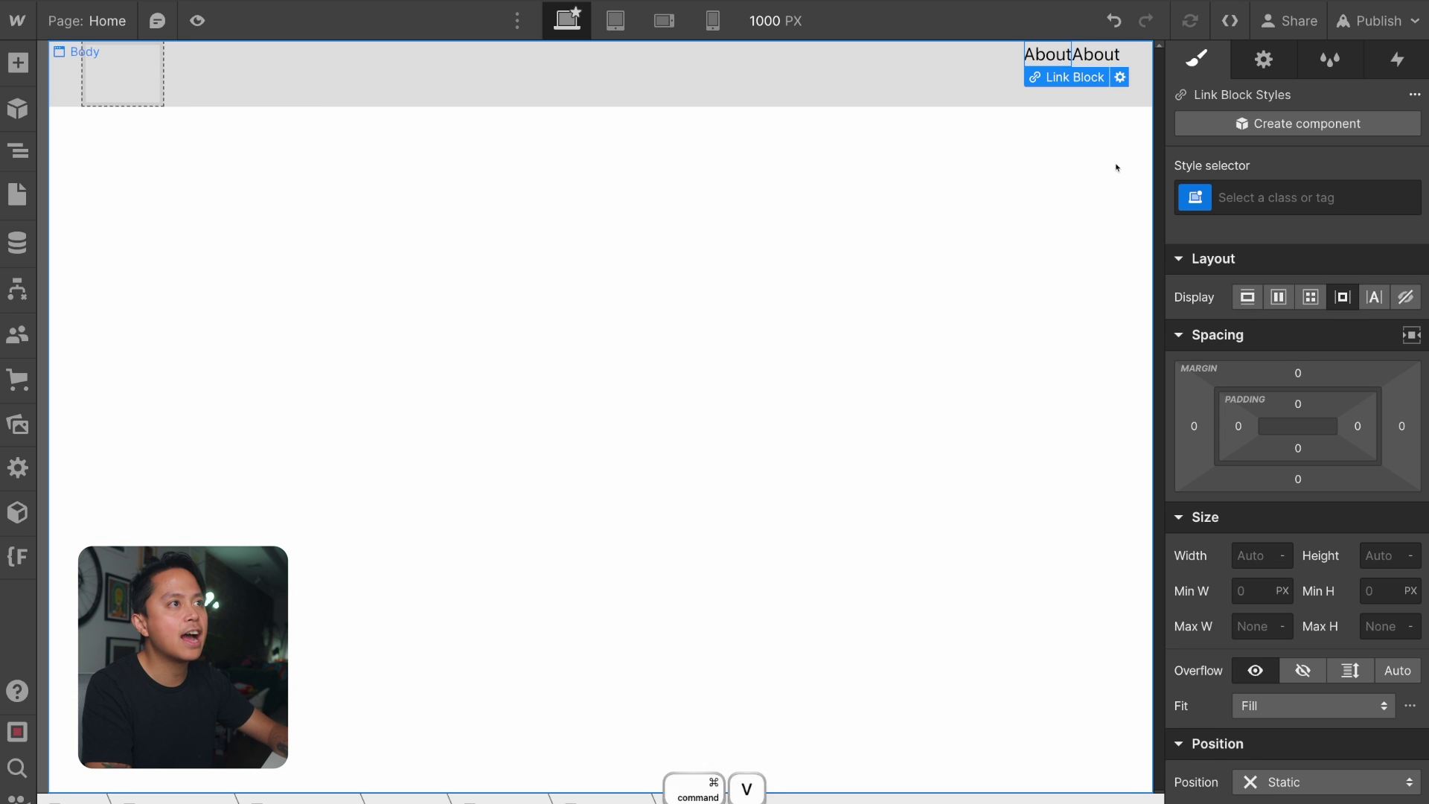
{"action": "key", "text": "super+d"}
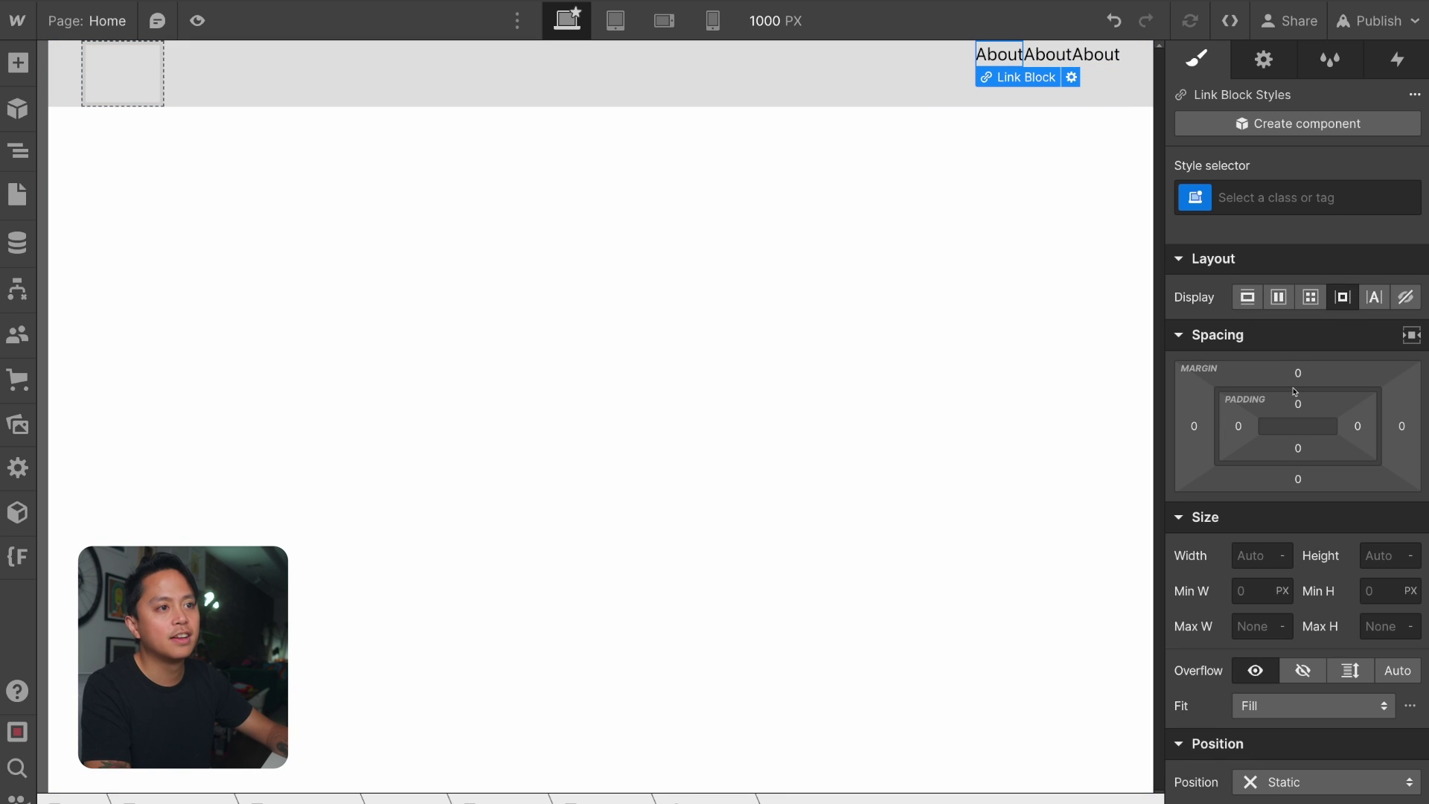
Try adjusting the spacing of the first About Link Block, undo the change and deselect the block
{"action": "left_click_drag", "start_coordinate": [1297, 403], "coordinate": [1317, 487]}
{"action": "key", "text": "super+z"}
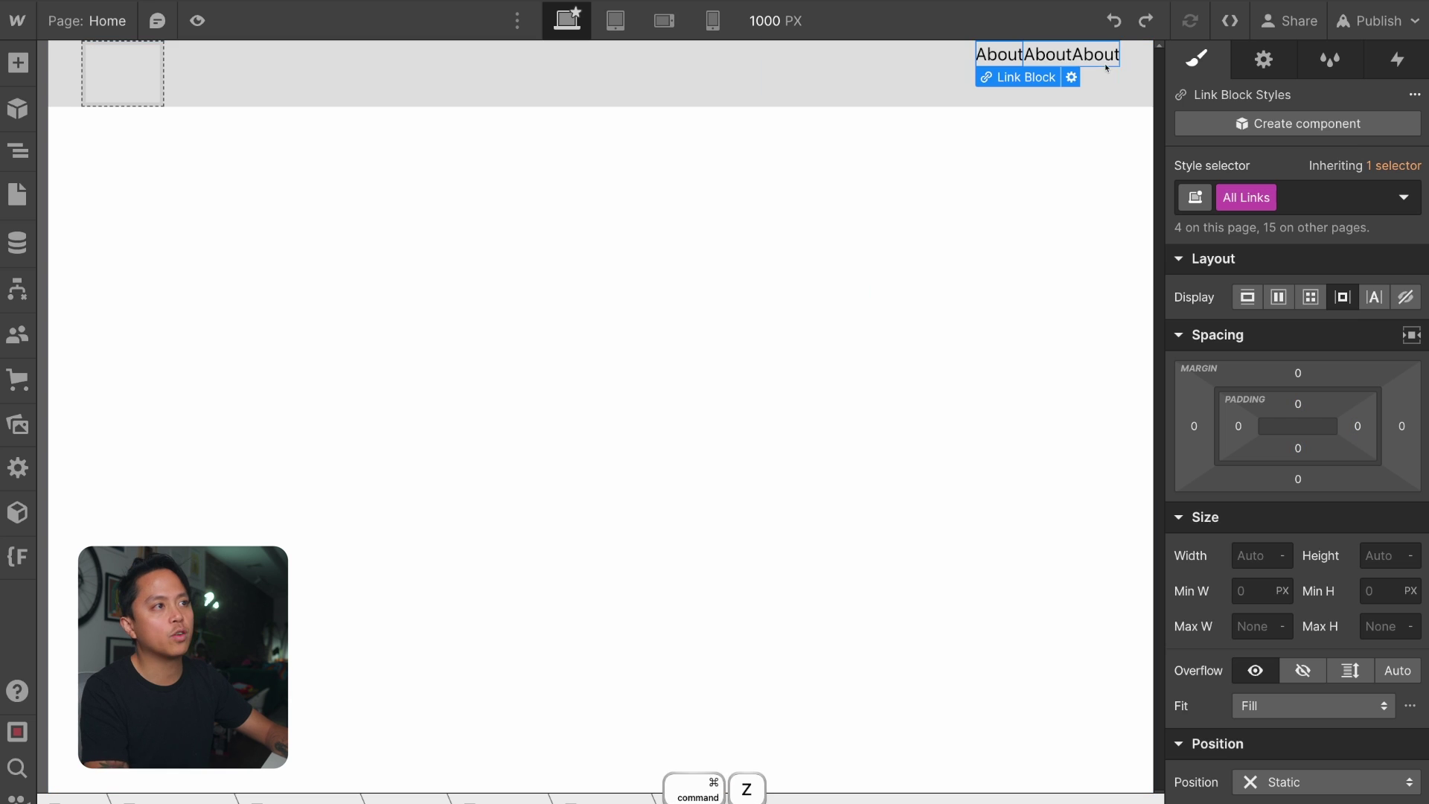
{"action": "left_click", "coordinate": [1079, 350]}
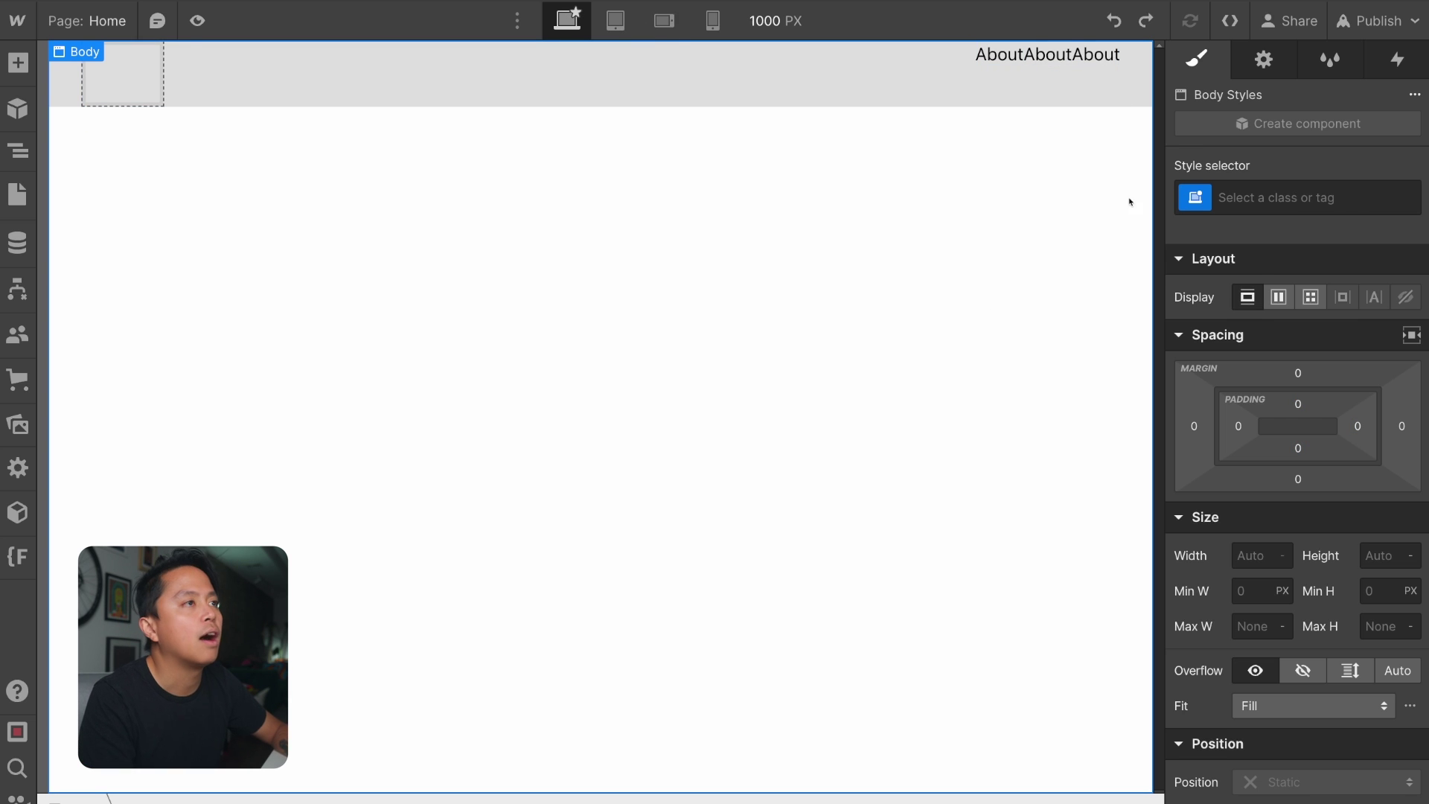
Undo the Link Block insertions and link deletions until the About, Contact and Link Nav Links are restored
{"action": "left_click", "coordinate": [1064, 65]}
{"action": "key", "text": "z"}
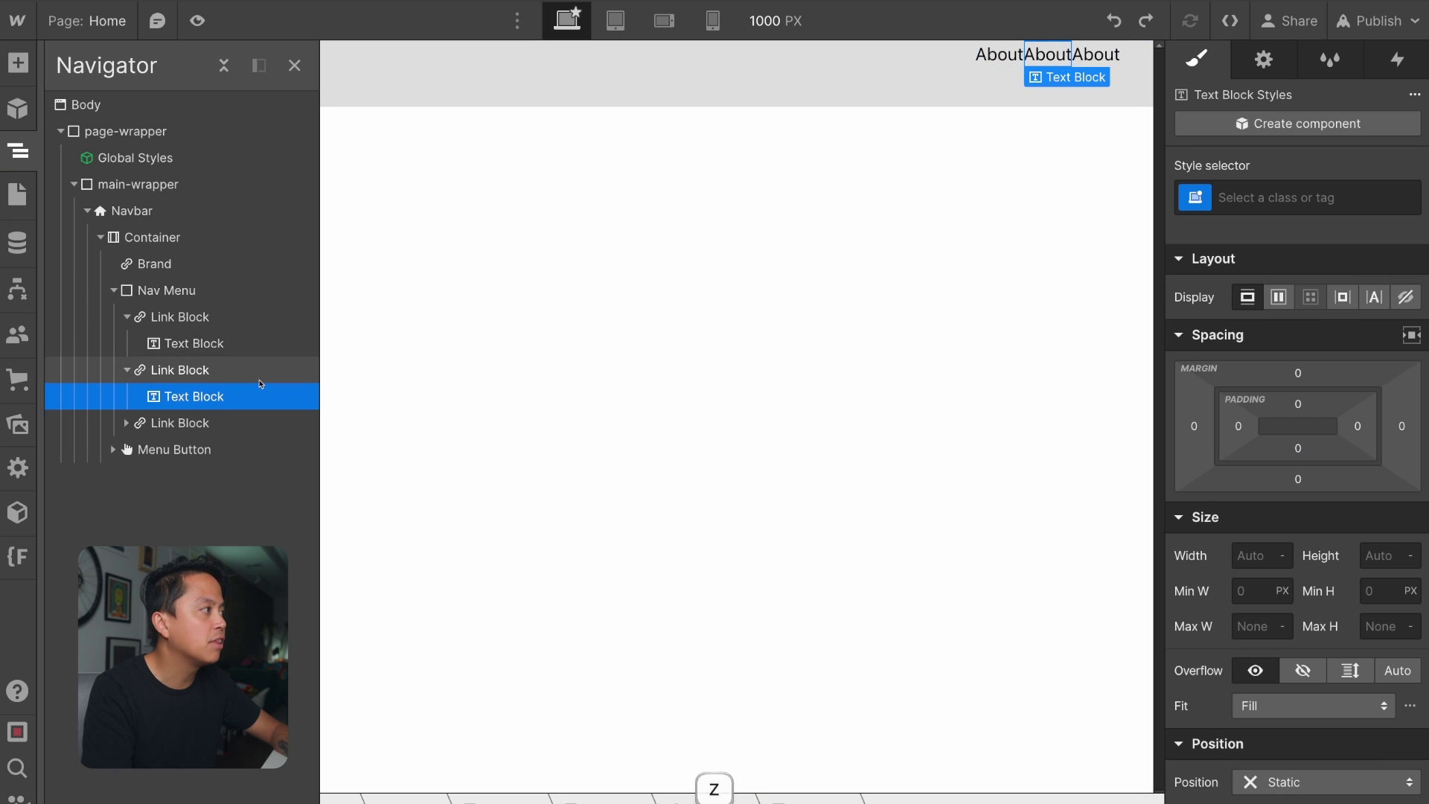
{"action": "key", "text": "super+z"}
{"action": "key", "text": "super+z"}
{"action": "key", "text": "super+z"}
{"action": "key", "text": "super+z"}
{"action": "key", "text": "super+z"}
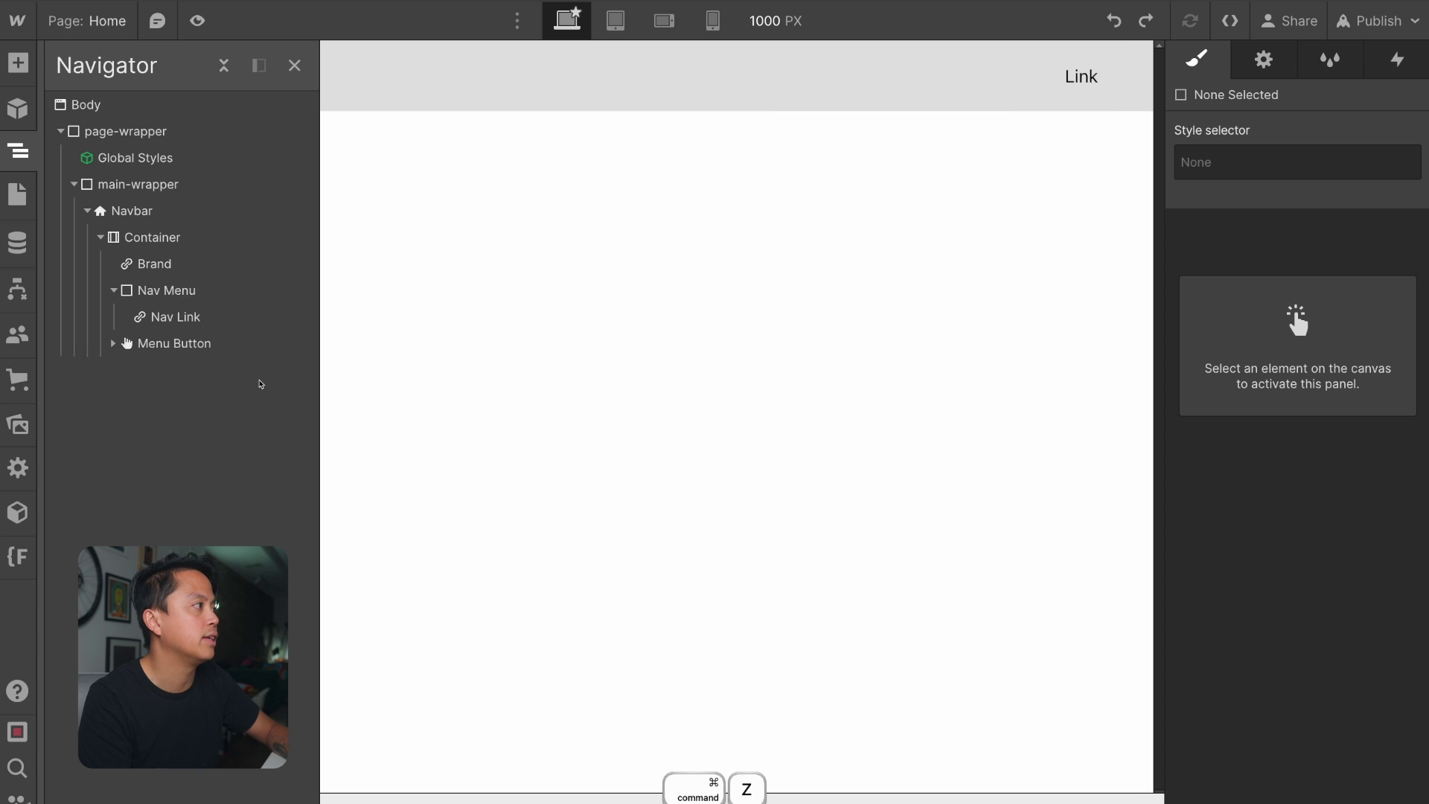
{"action": "key", "text": "super+z"}
Select the Menu Button in the tablet breakpoint and examine its settings, child icon and styles
{"action": "left_click", "coordinate": [99, 238]}
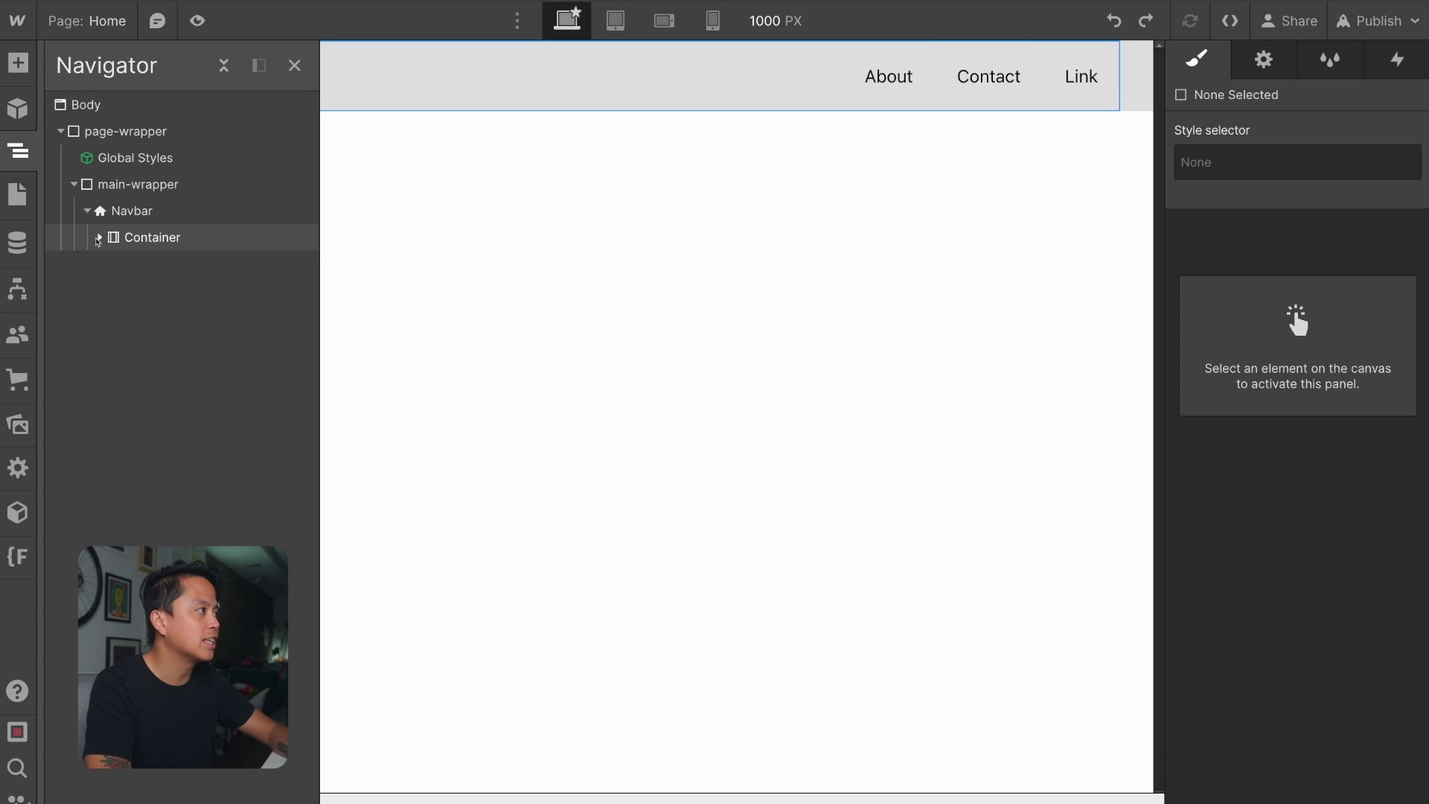
{"action": "left_click", "coordinate": [99, 237]}
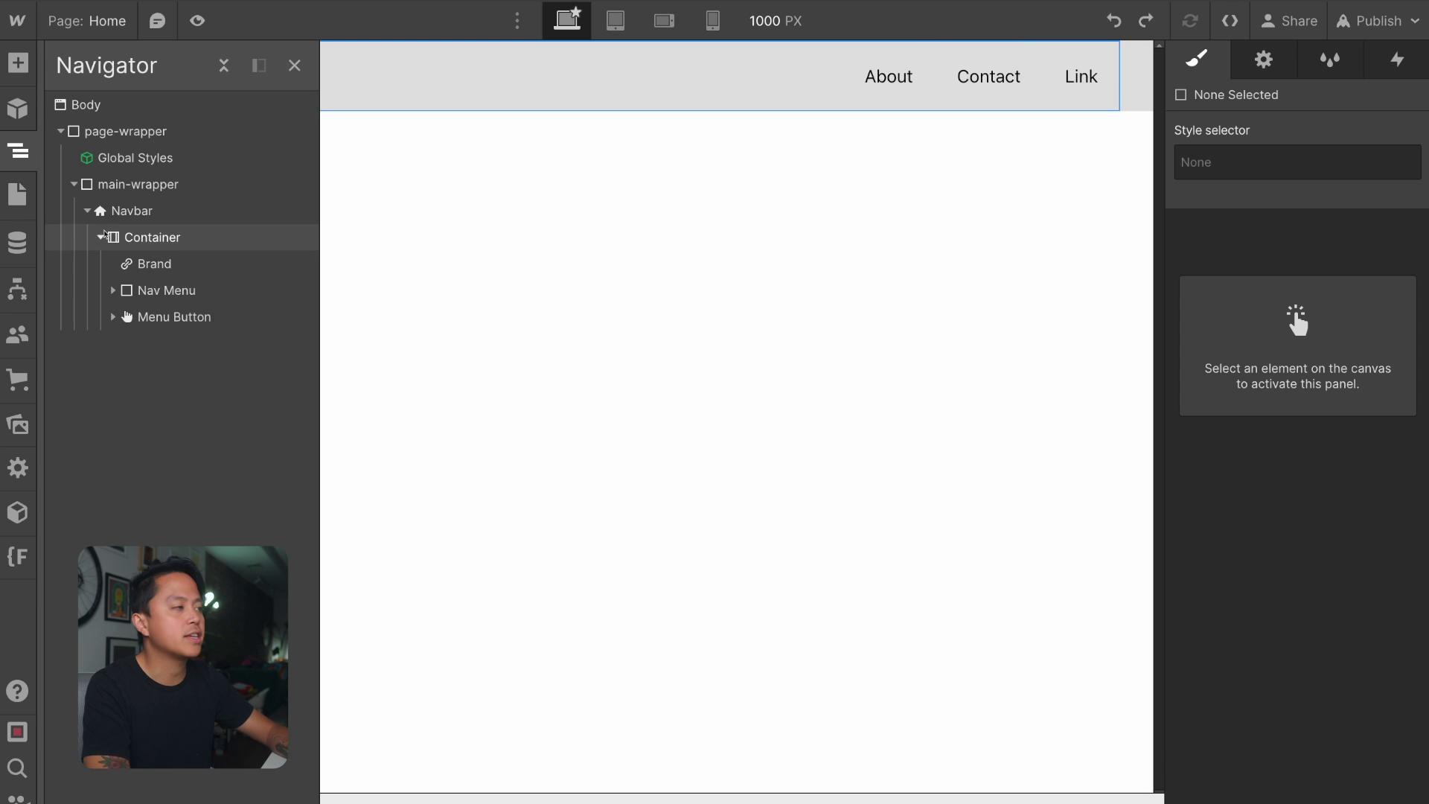
{"action": "left_click", "coordinate": [152, 314]}
{"action": "left_click", "coordinate": [624, 28]}
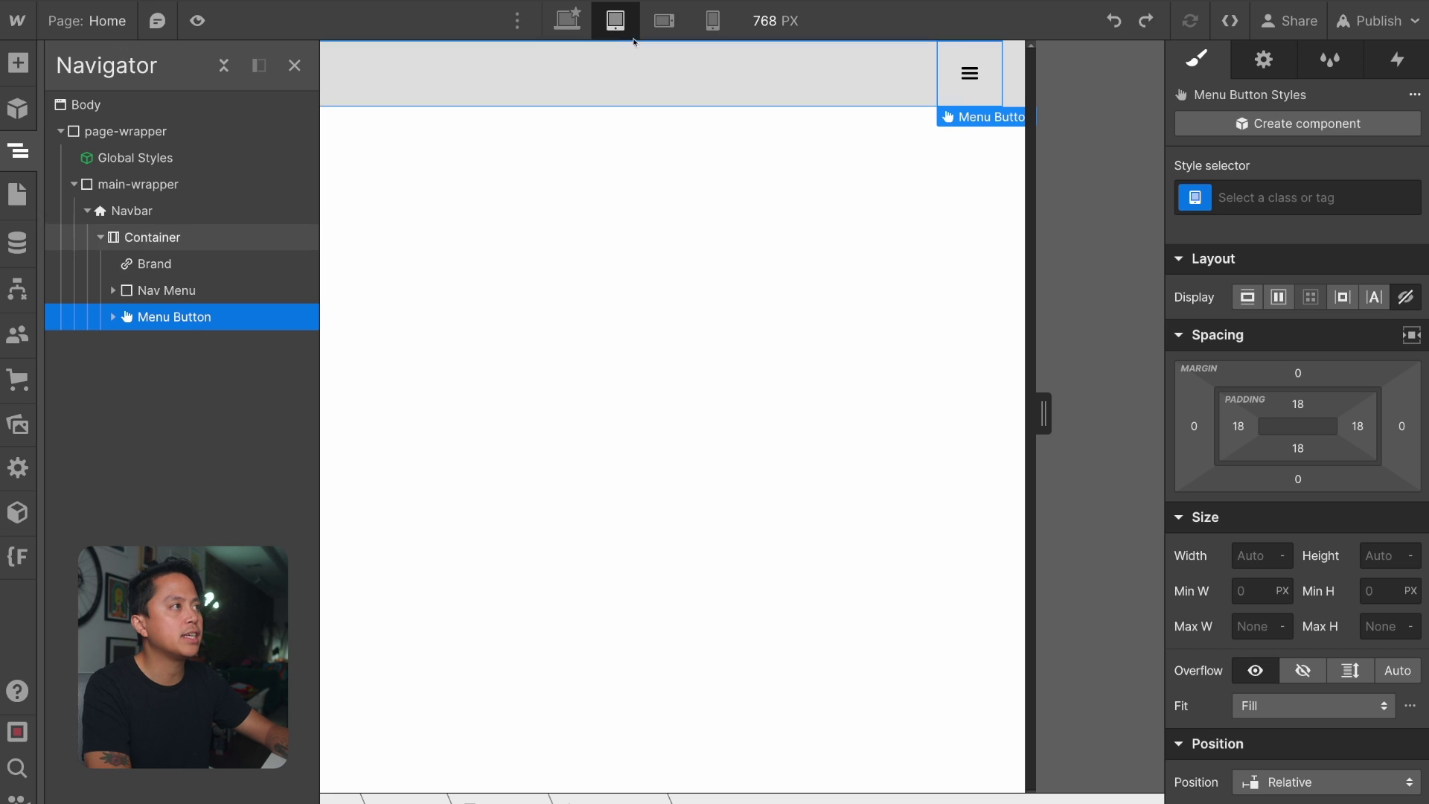
{"action": "left_click", "coordinate": [1264, 60]}
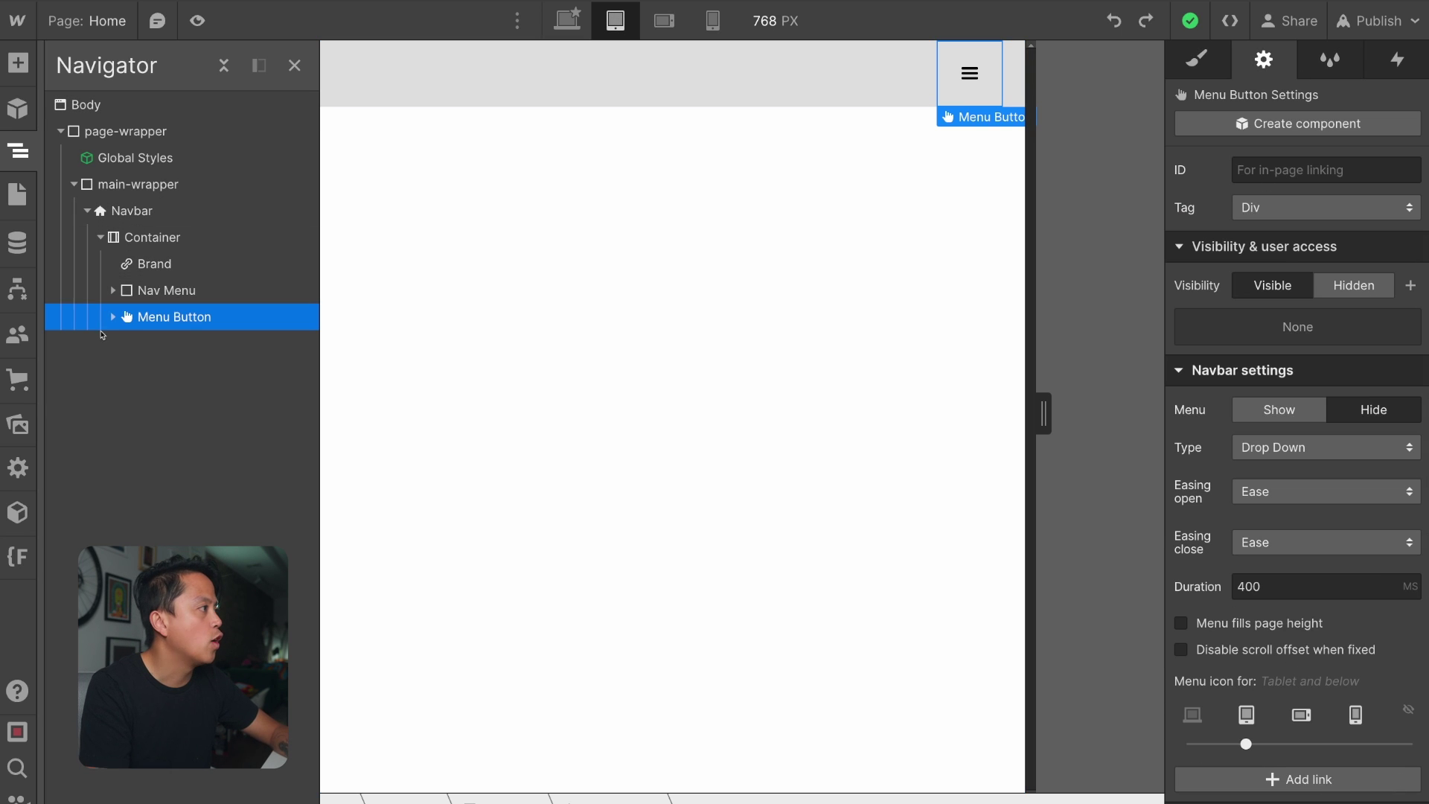
{"action": "left_click", "coordinate": [1195, 60]}
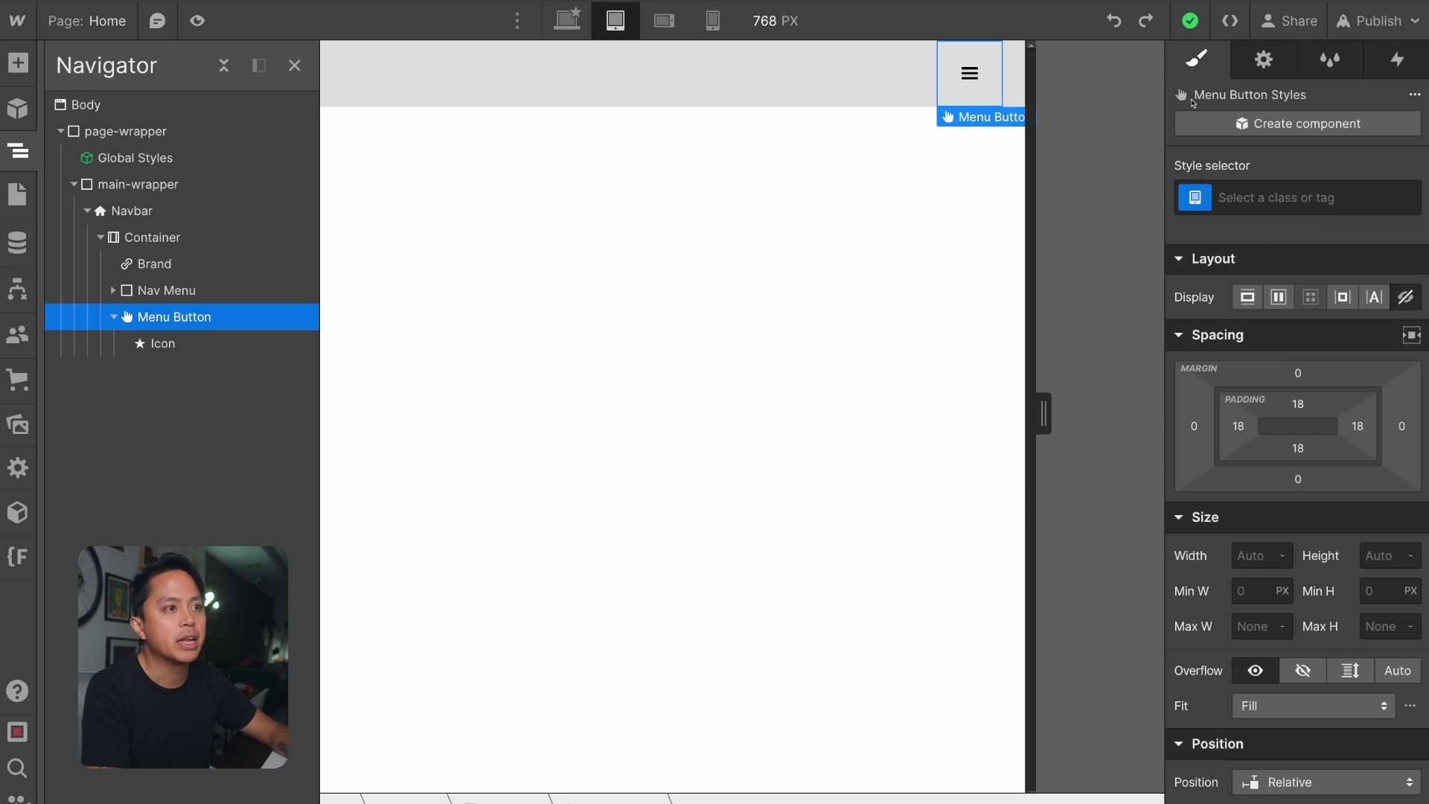
Try changing the Menu Button's display setting at the tablet breakpoint and undo the change
{"action": "left_click", "coordinate": [1405, 297]}
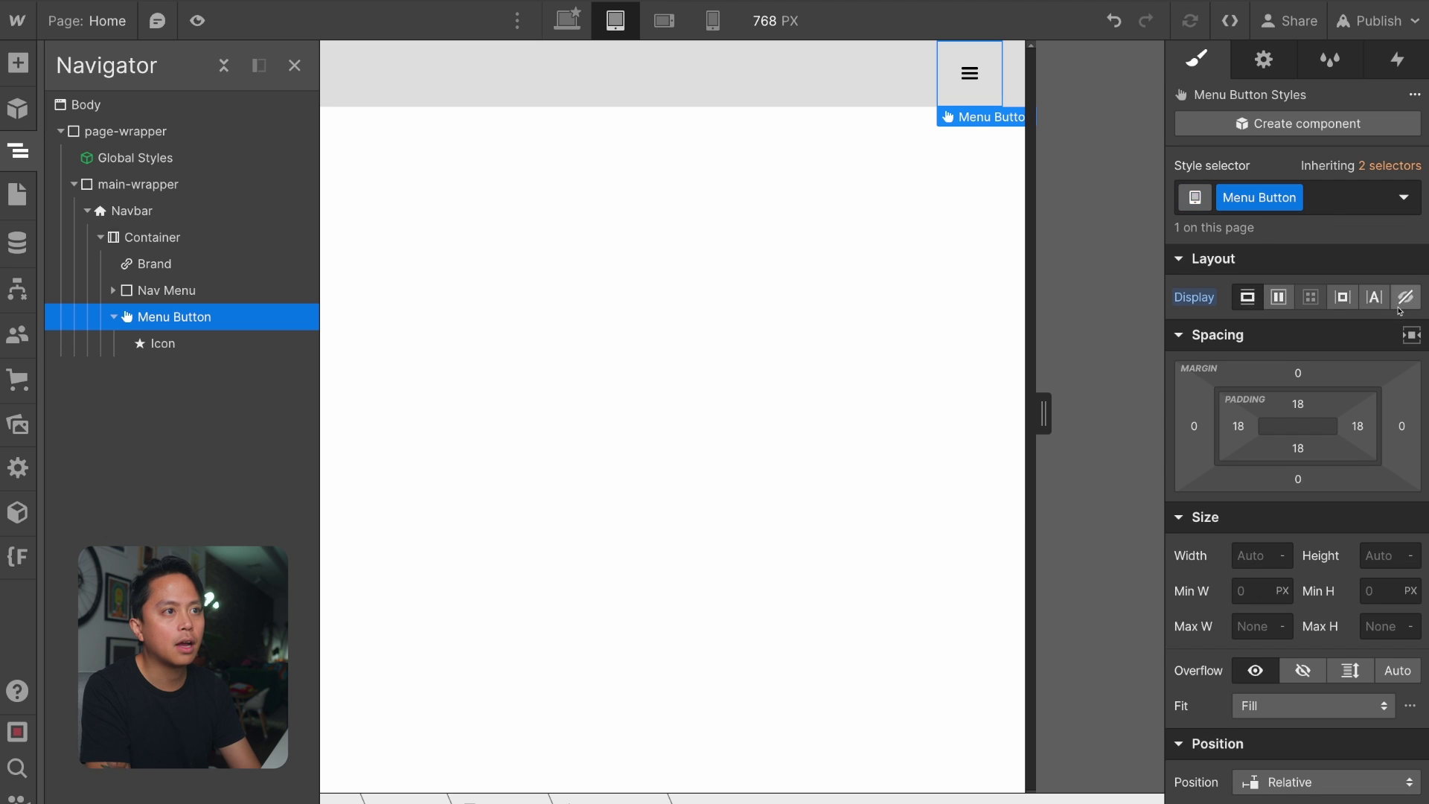
{"action": "key", "text": "ctrl+z"}
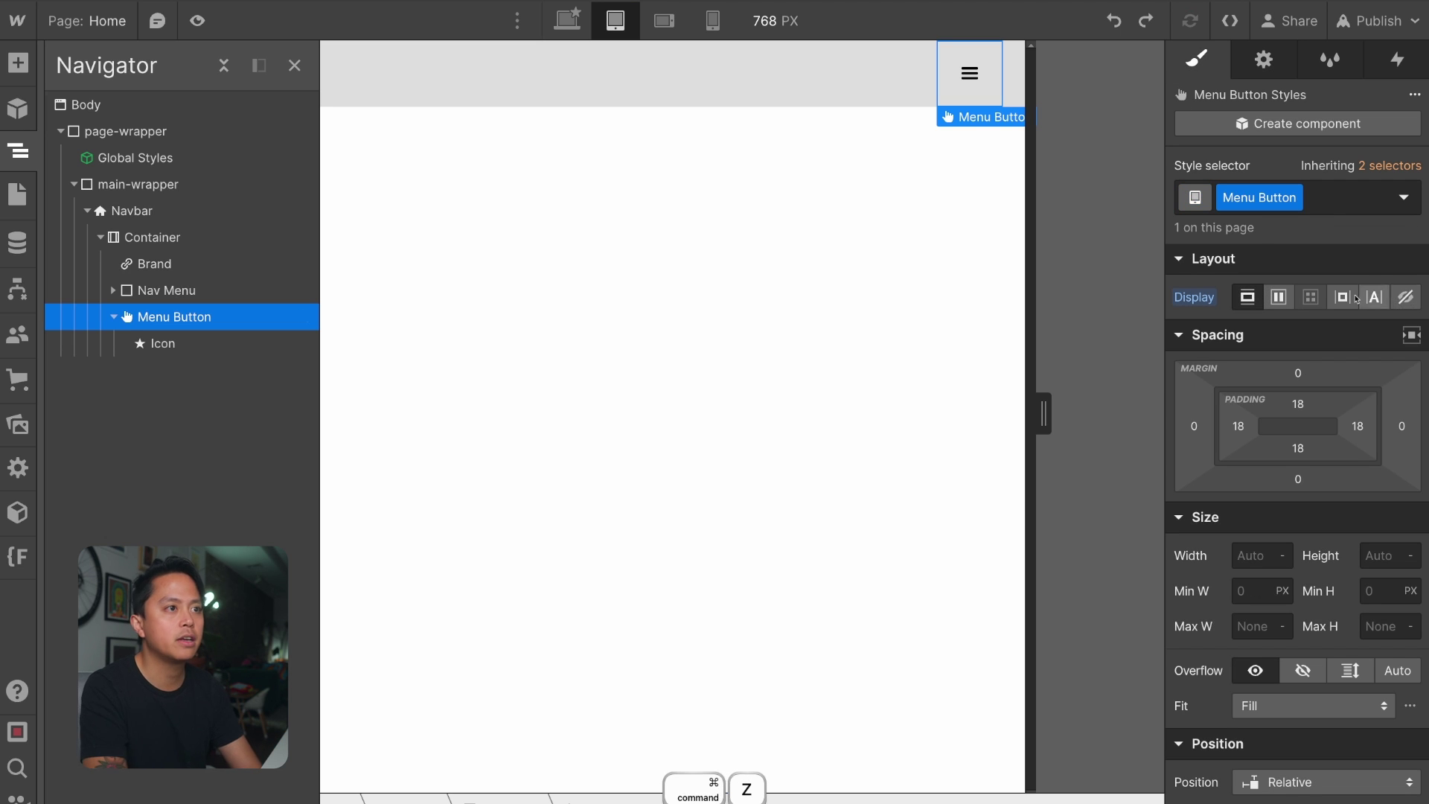
{"action": "left_click", "coordinate": [810, 242]}
{"action": "key", "text": "super+z"}
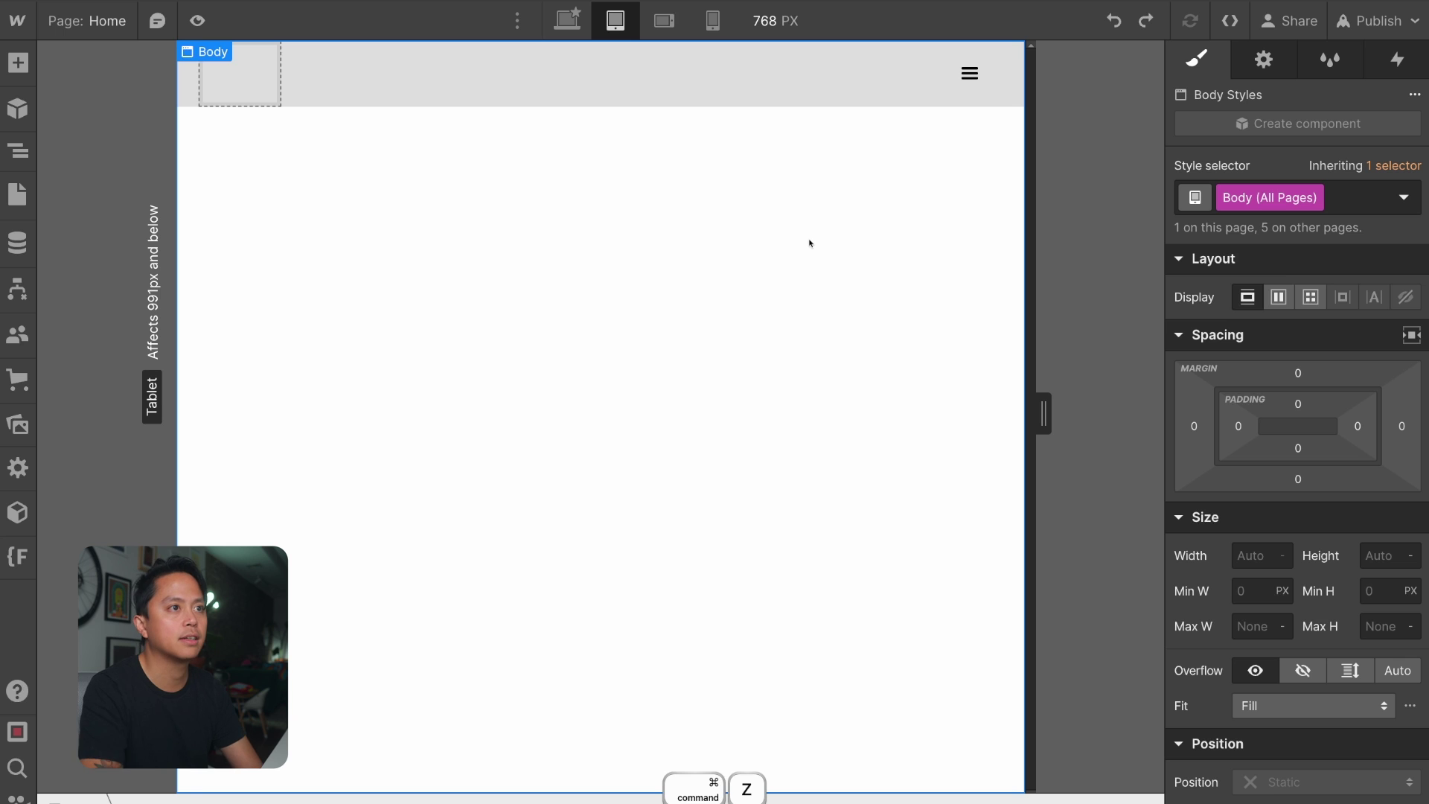
Compare the Menu Button's display styles between the desktop and tablet breakpoints
{"action": "left_click", "coordinate": [964, 73]}
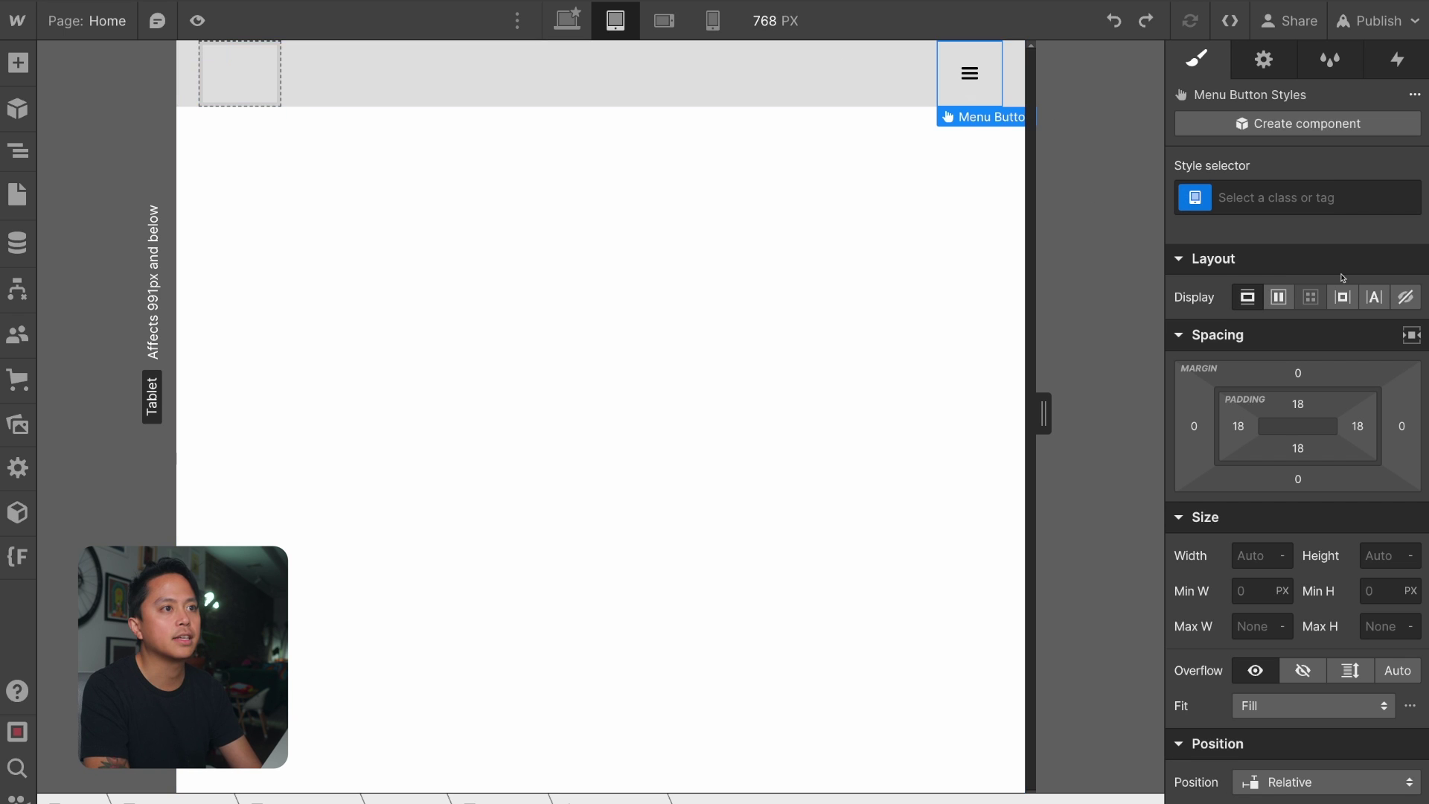
{"action": "left_click", "coordinate": [566, 20]}
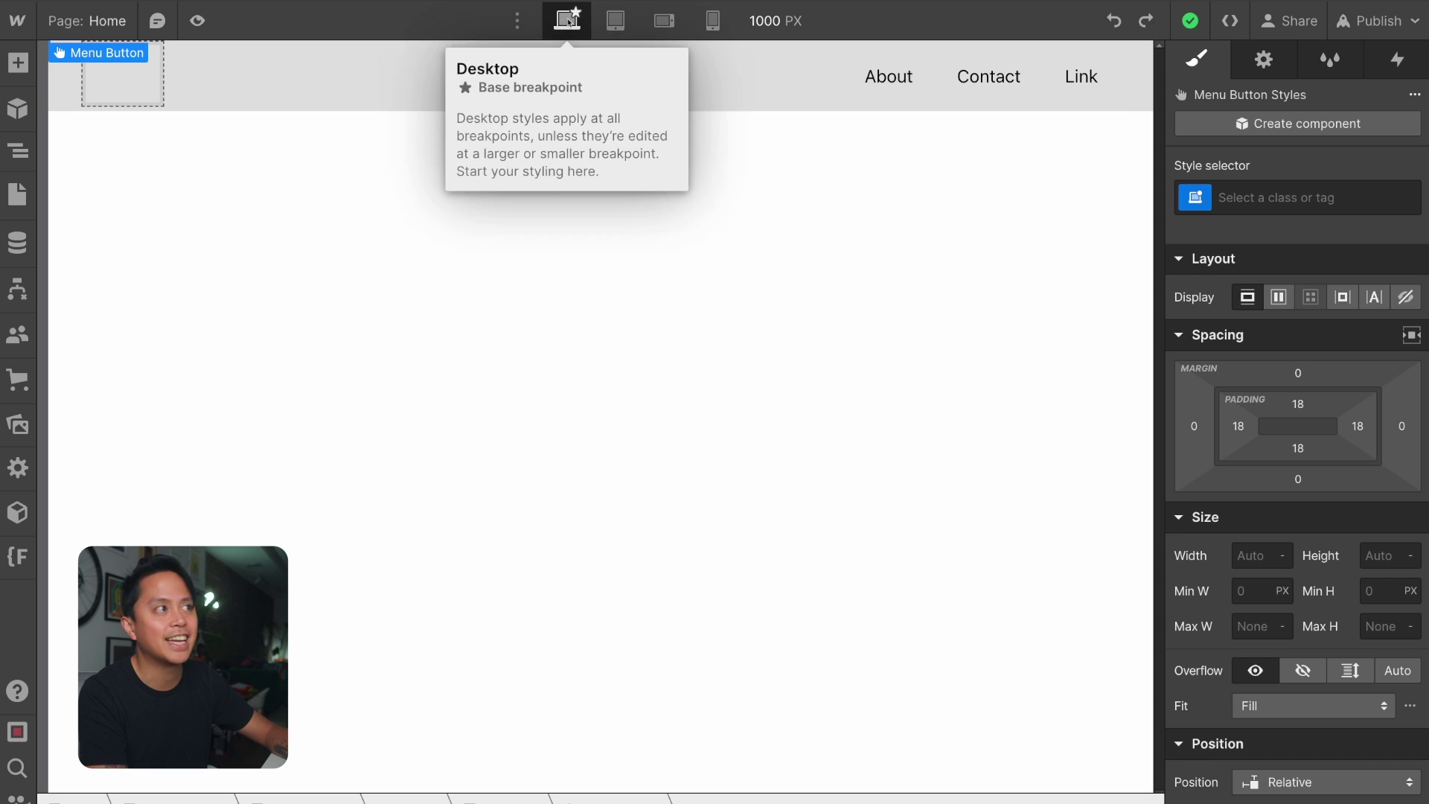
{"action": "left_click", "coordinate": [610, 26]}
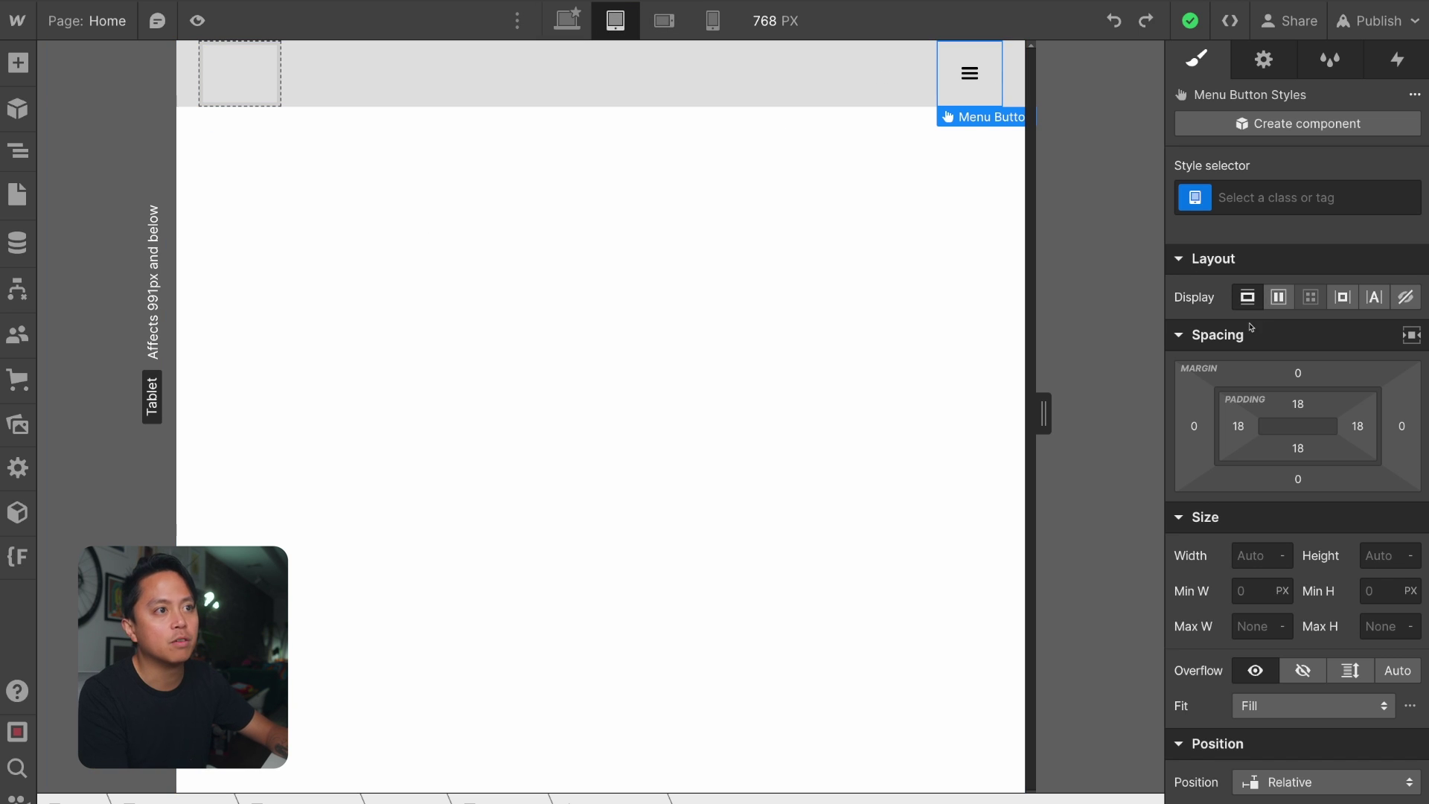
Set the Menu Button's display to Block at the tablet breakpoint
{"action": "left_click", "coordinate": [1257, 301]}
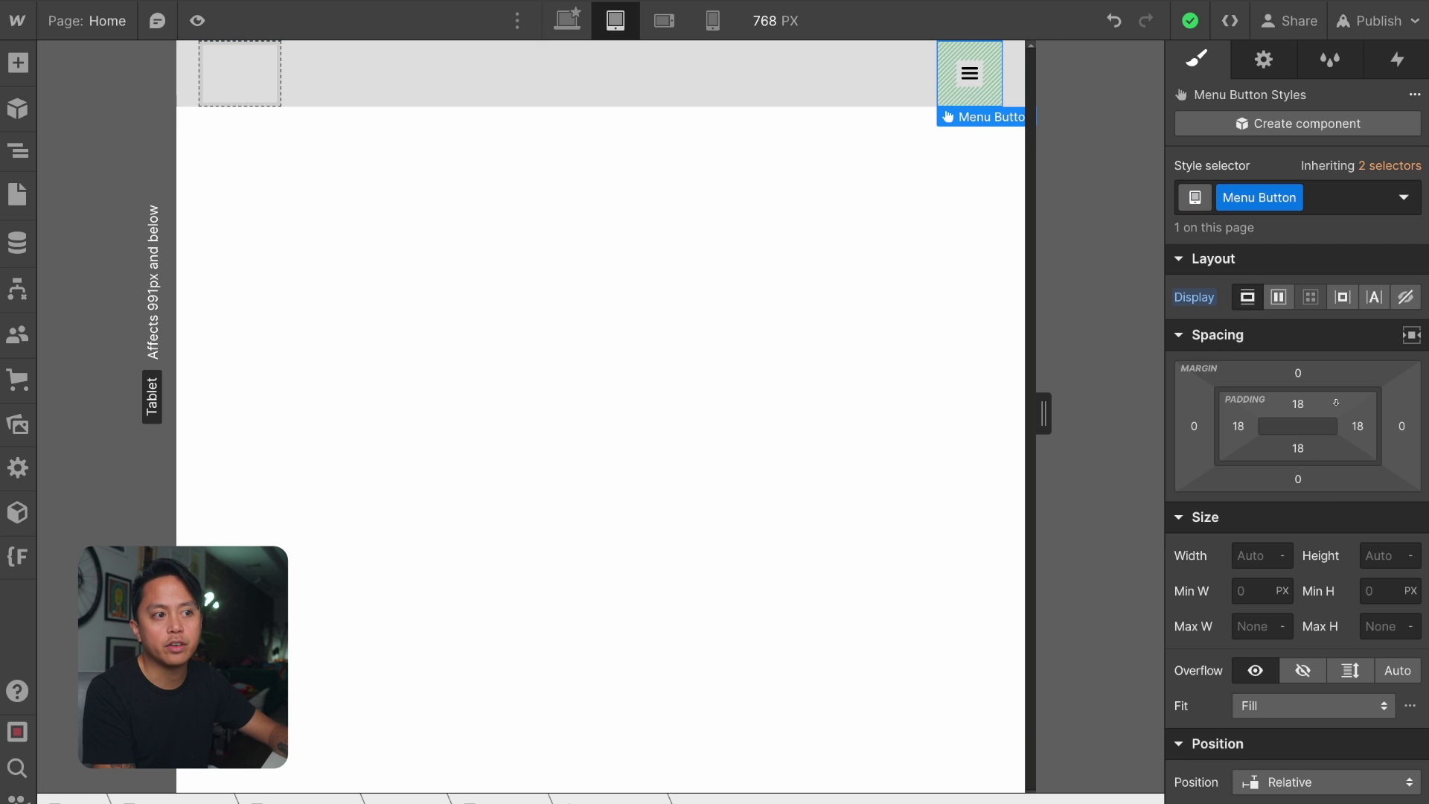
Try removing the Menu Button's float at the tablet breakpoint, and undo the change
{"action": "scroll", "coordinate": [1324, 450], "scroll_direction": "down", "scroll_amount": 5}
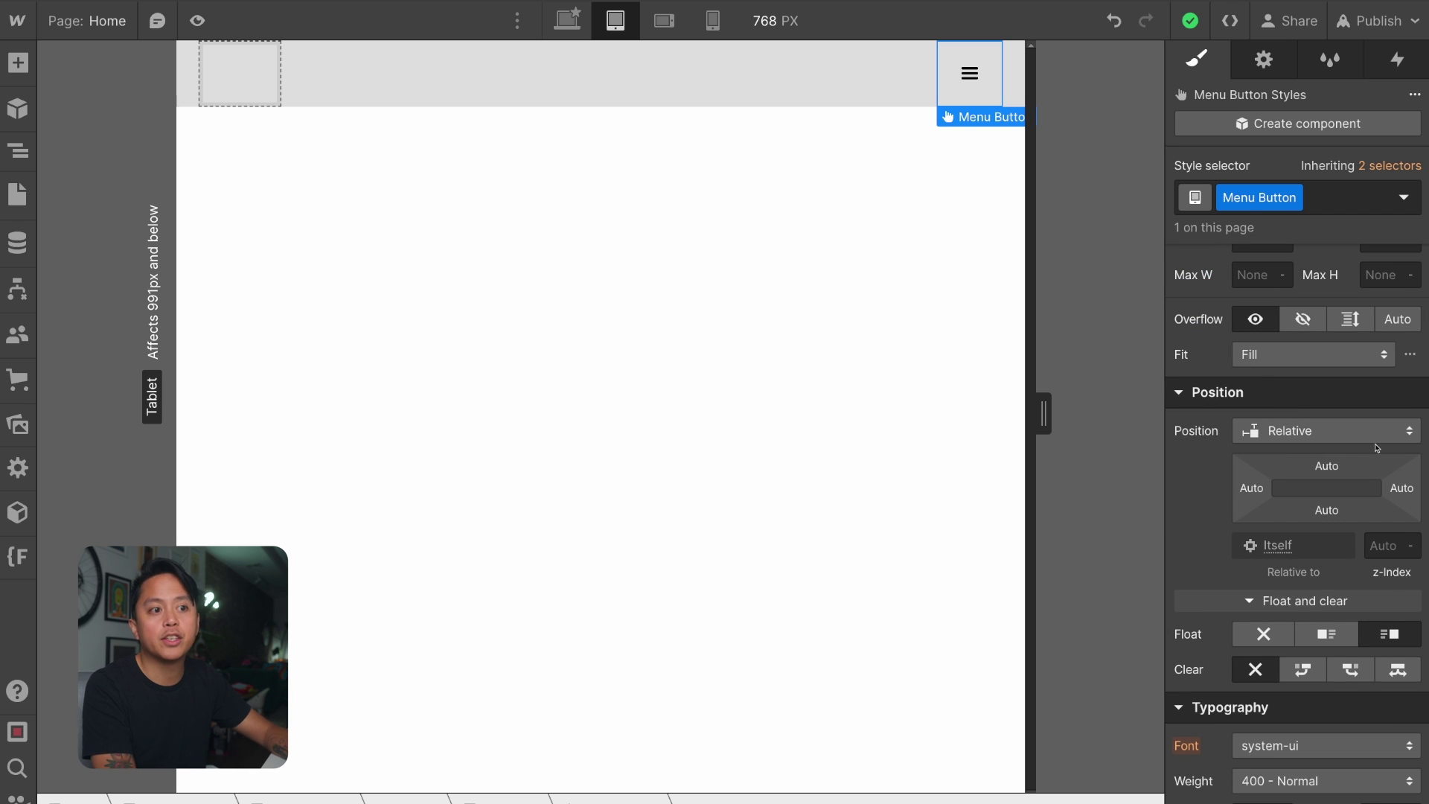
{"action": "scroll", "coordinate": [1238, 542], "scroll_direction": "down", "scroll_amount": 3}
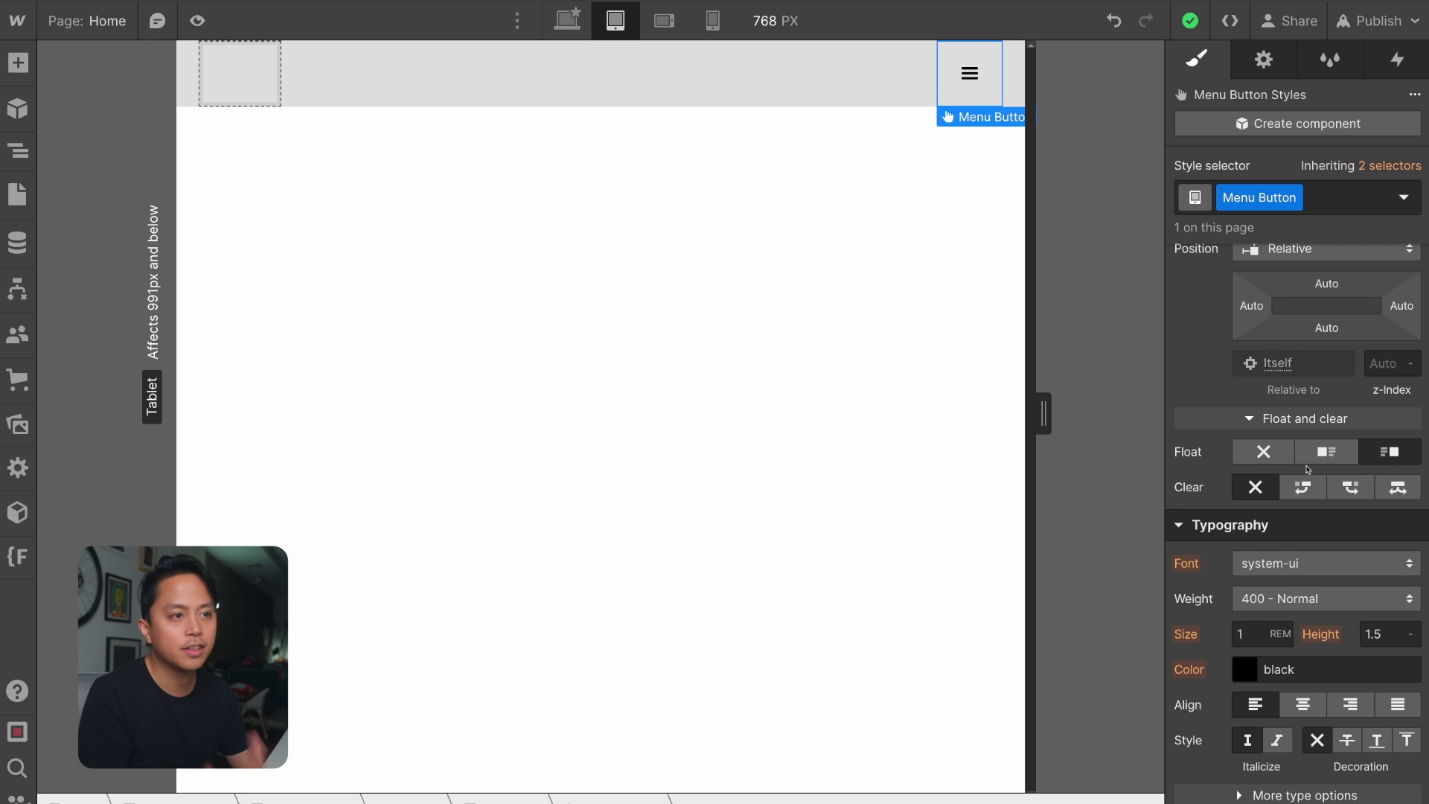
{"action": "left_click", "coordinate": [1263, 452]}
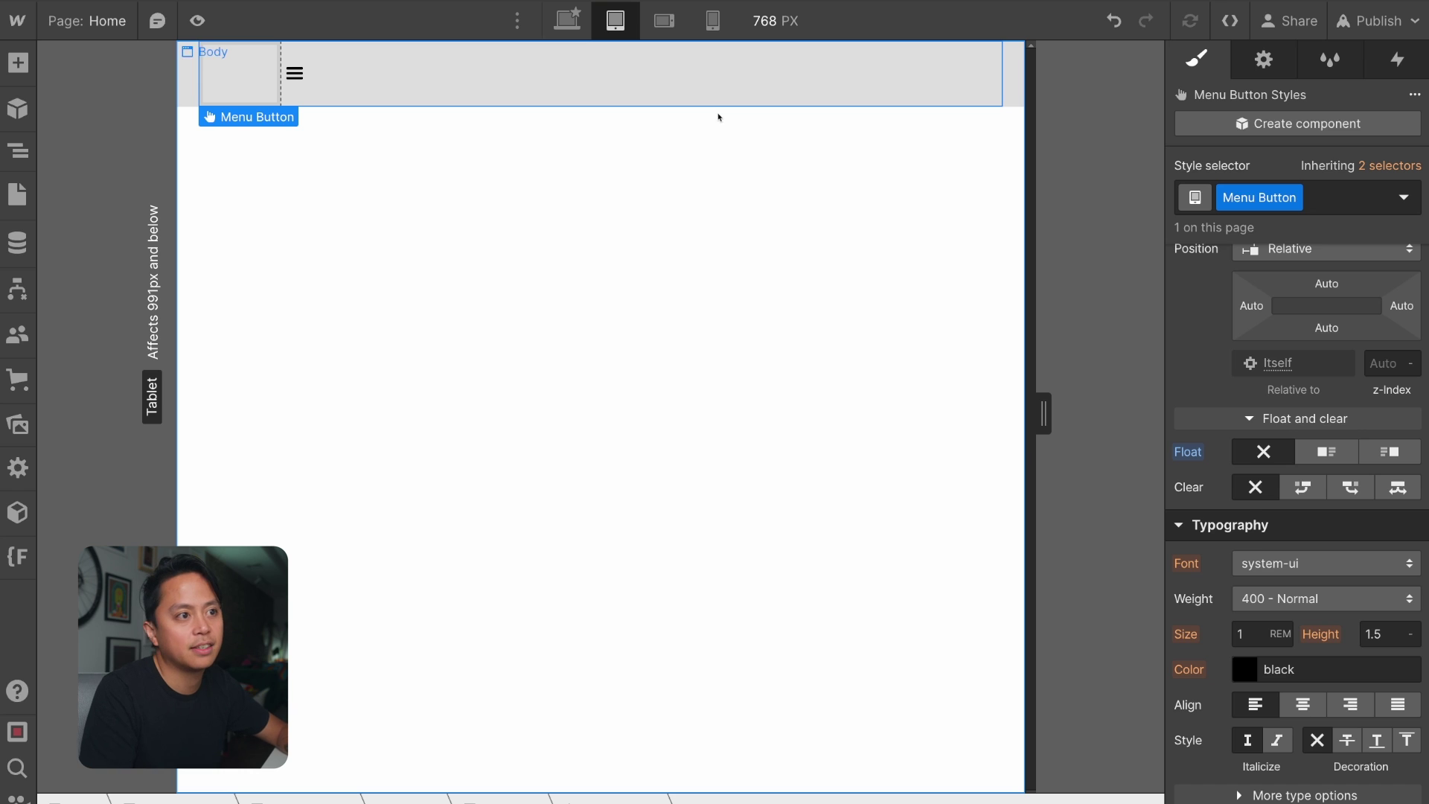
{"action": "scroll", "coordinate": [1243, 501], "scroll_direction": "up", "scroll_amount": 4}
{"action": "key", "text": "super+z"}
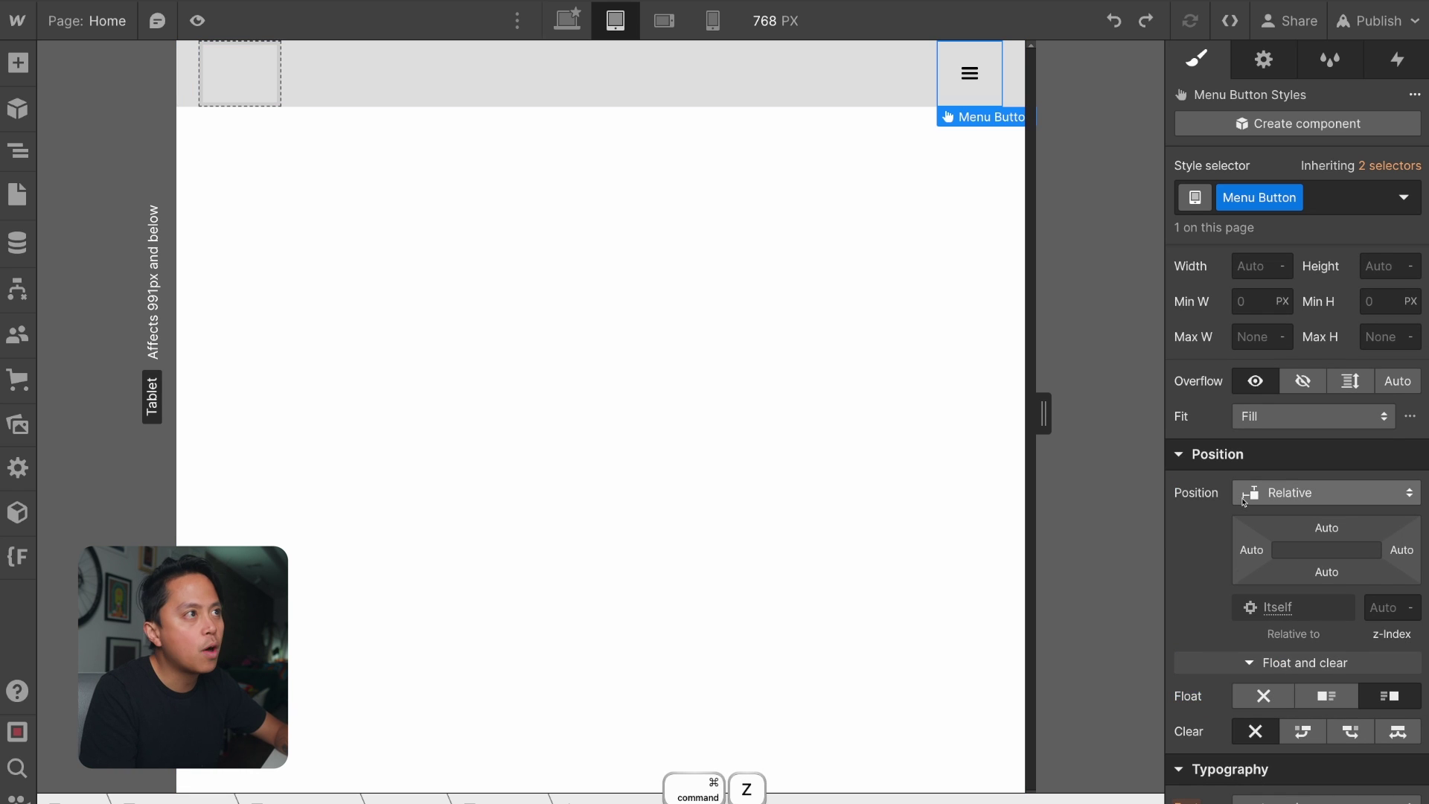
Set the Menu Button's float to right explicitly and review its remaining typography, background and border styles
{"action": "left_click", "coordinate": [1405, 696]}
{"action": "scroll", "coordinate": [1405, 480], "scroll_direction": "down", "scroll_amount": 3}
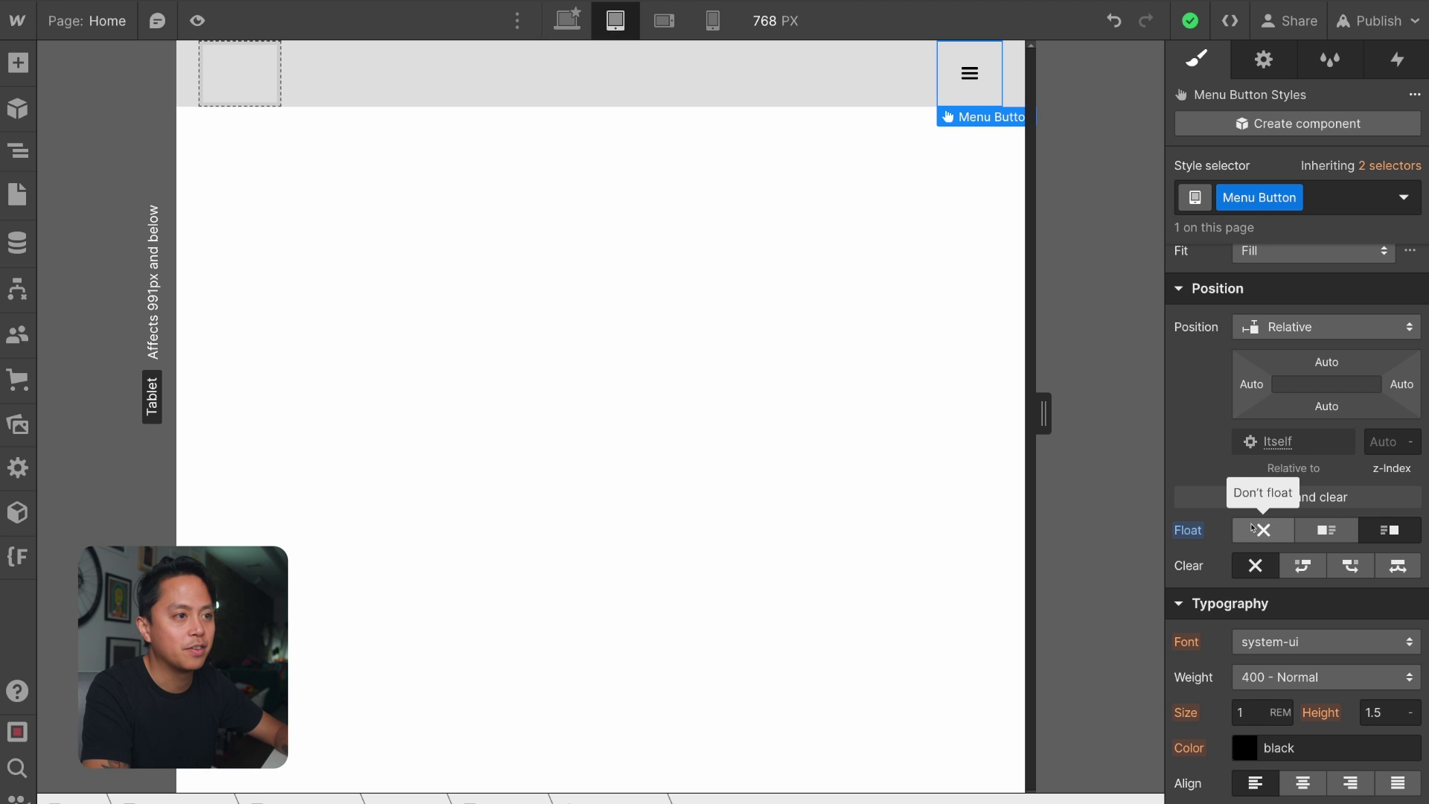
{"action": "scroll", "coordinate": [1253, 528], "scroll_direction": "down", "scroll_amount": 2}
{"action": "scroll", "coordinate": [1191, 492], "scroll_direction": "up", "scroll_amount": 2}
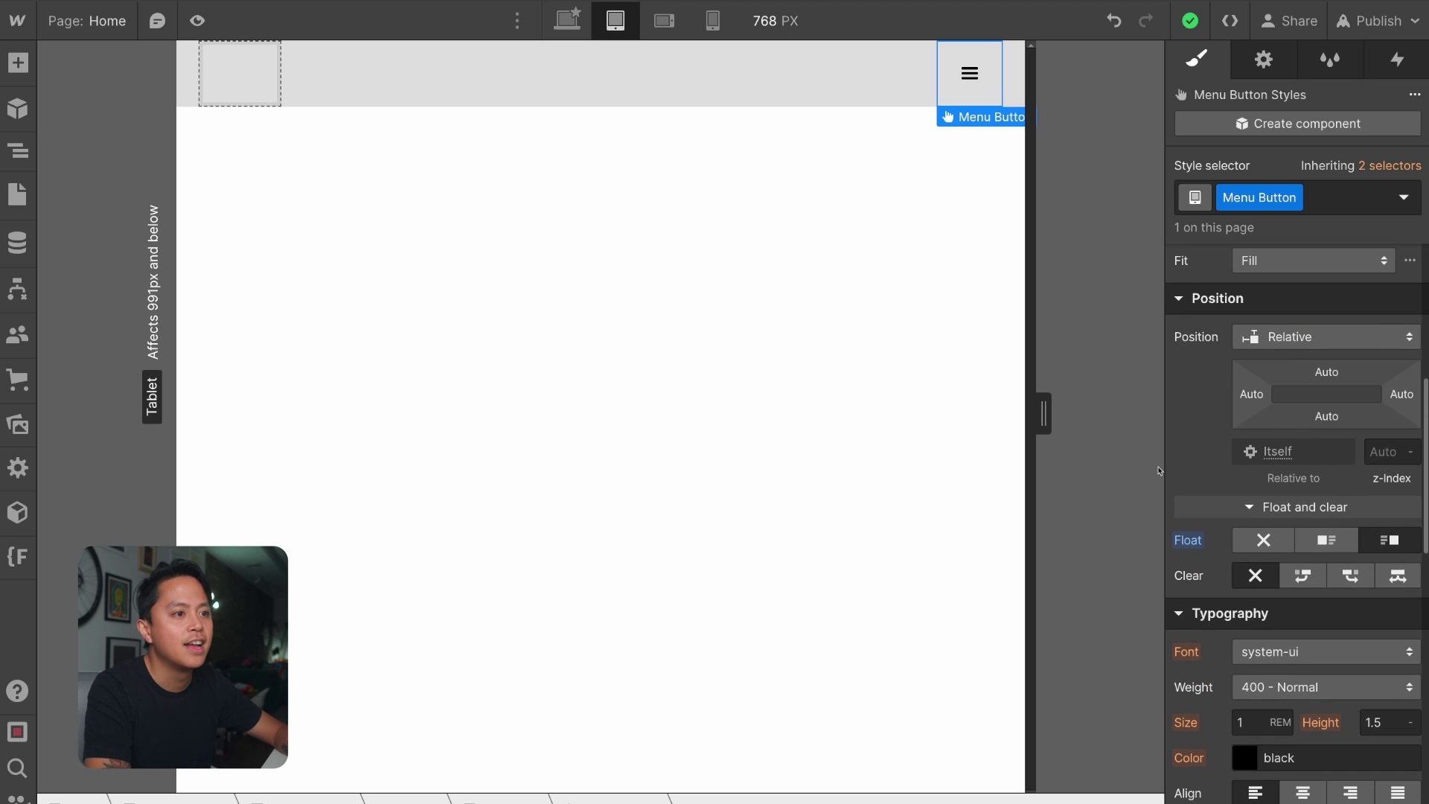
{"action": "scroll", "coordinate": [1301, 457], "scroll_direction": "down", "scroll_amount": 7}
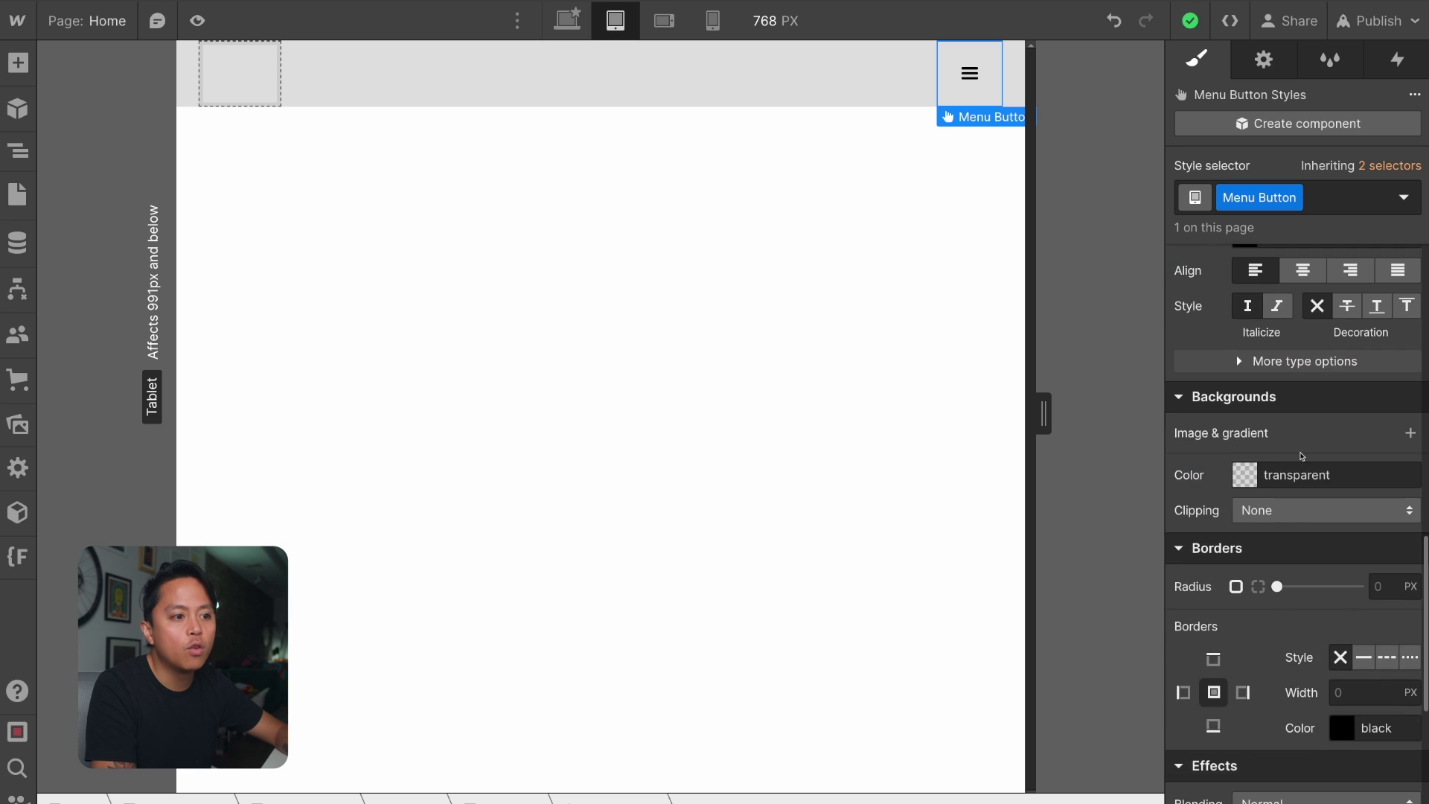
{"action": "scroll", "coordinate": [1301, 456], "scroll_direction": "down", "scroll_amount": 4}
{"action": "scroll", "coordinate": [1301, 457], "scroll_direction": "up", "scroll_amount": 15}
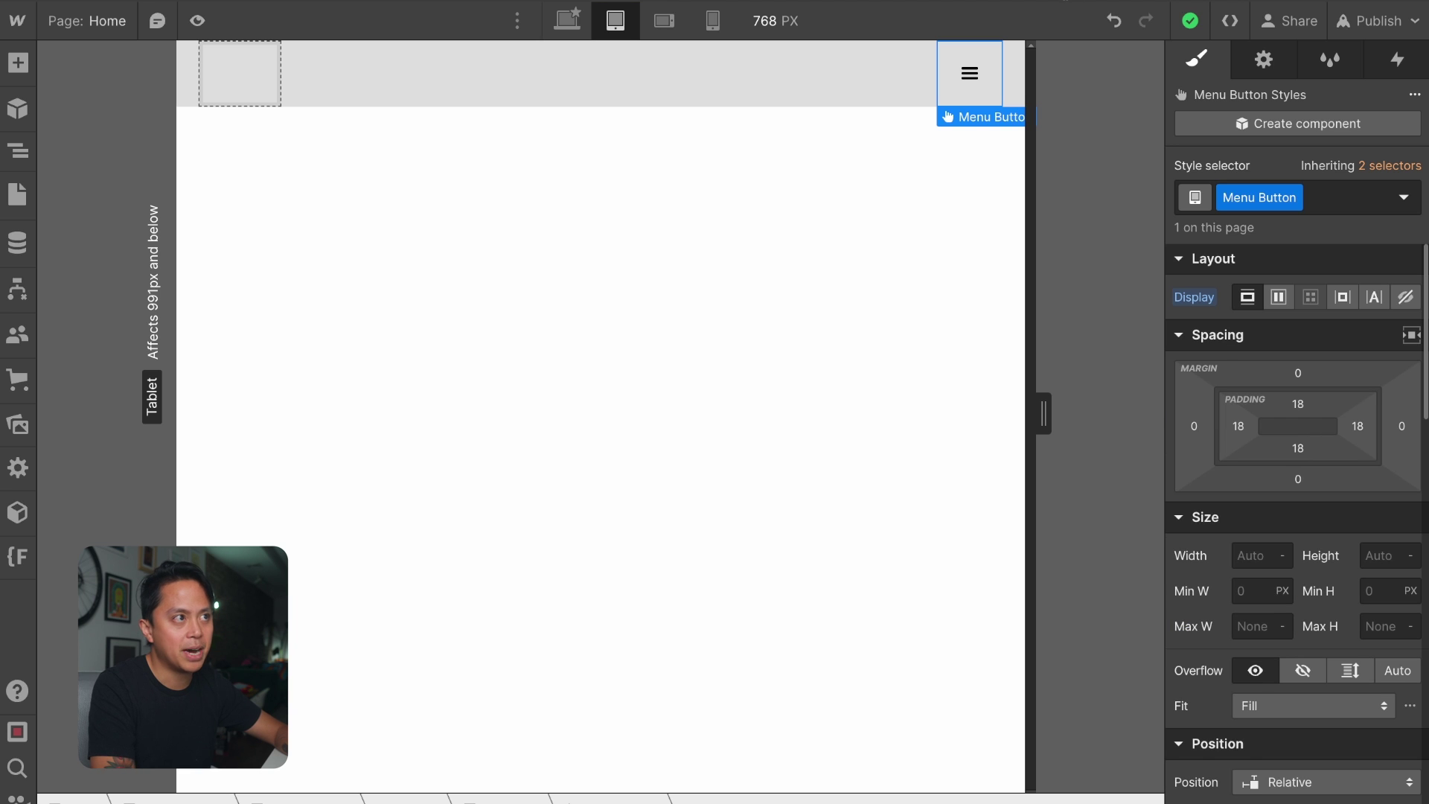
Change the text color of the icon inside the Menu Button to red #ff1818
{"action": "left_click", "coordinate": [965, 76]}
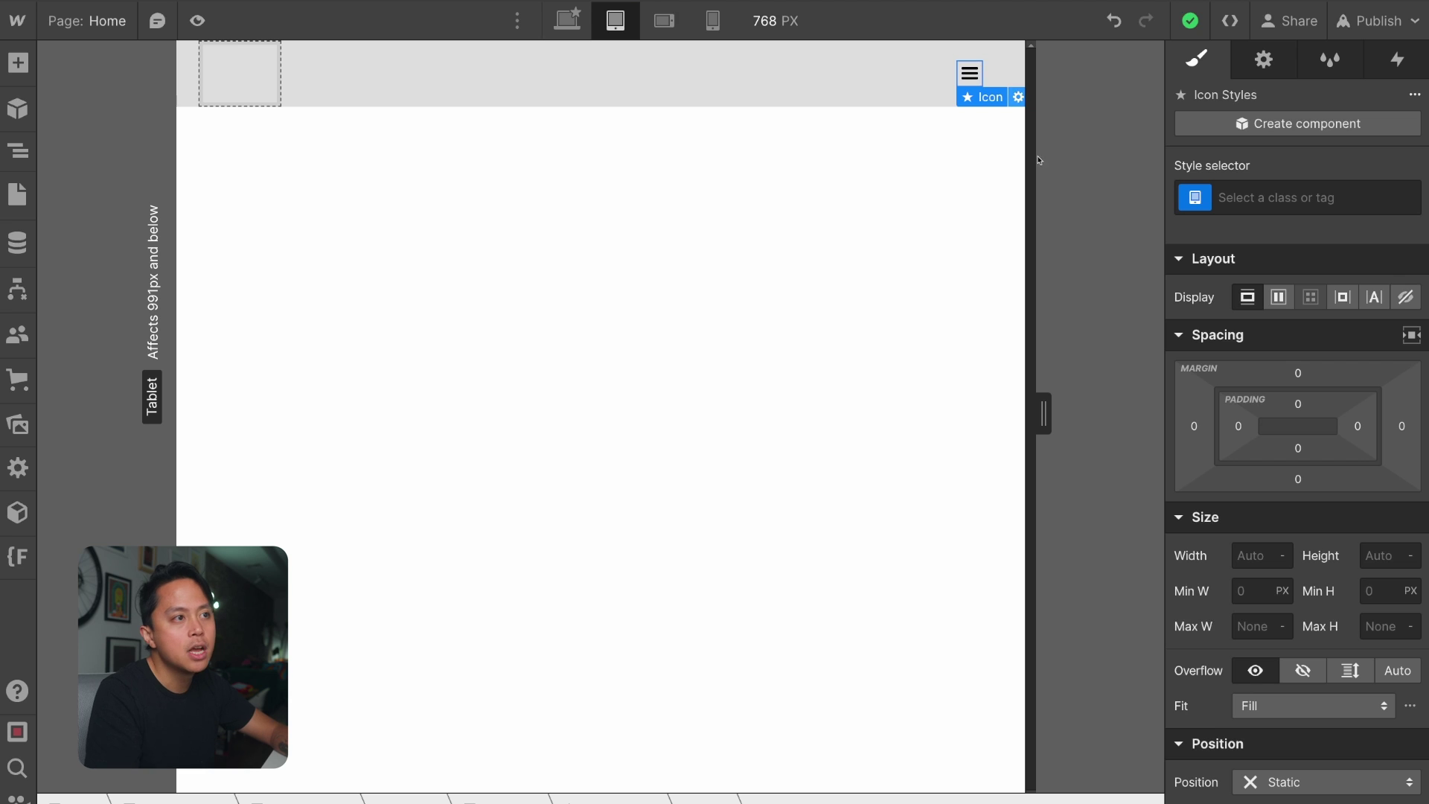
{"action": "scroll", "coordinate": [1295, 484], "scroll_direction": "down", "scroll_amount": 5}
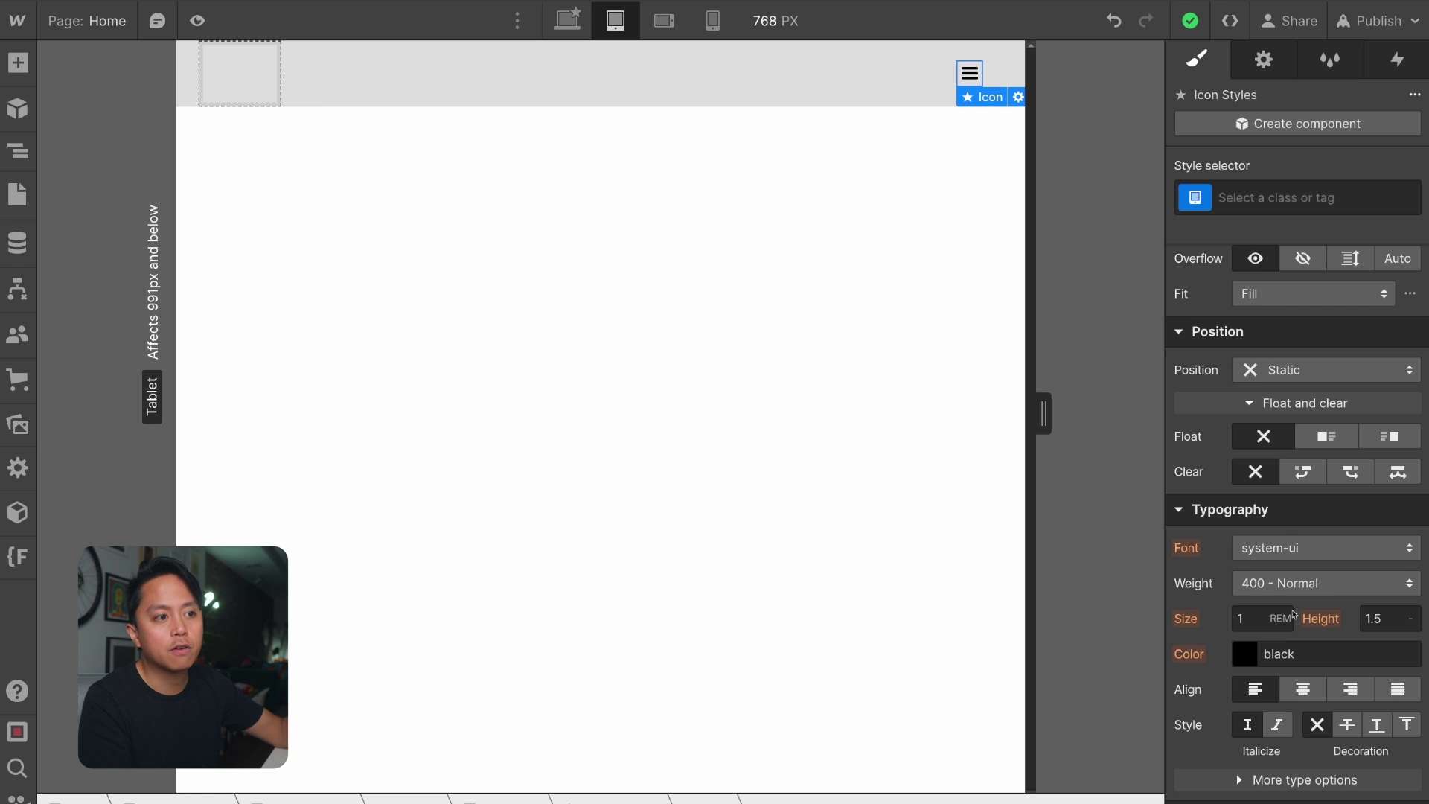
{"action": "left_click", "coordinate": [1246, 655]}
{"action": "left_click_drag", "start_coordinate": [1313, 372], "coordinate": [1403, 229]}
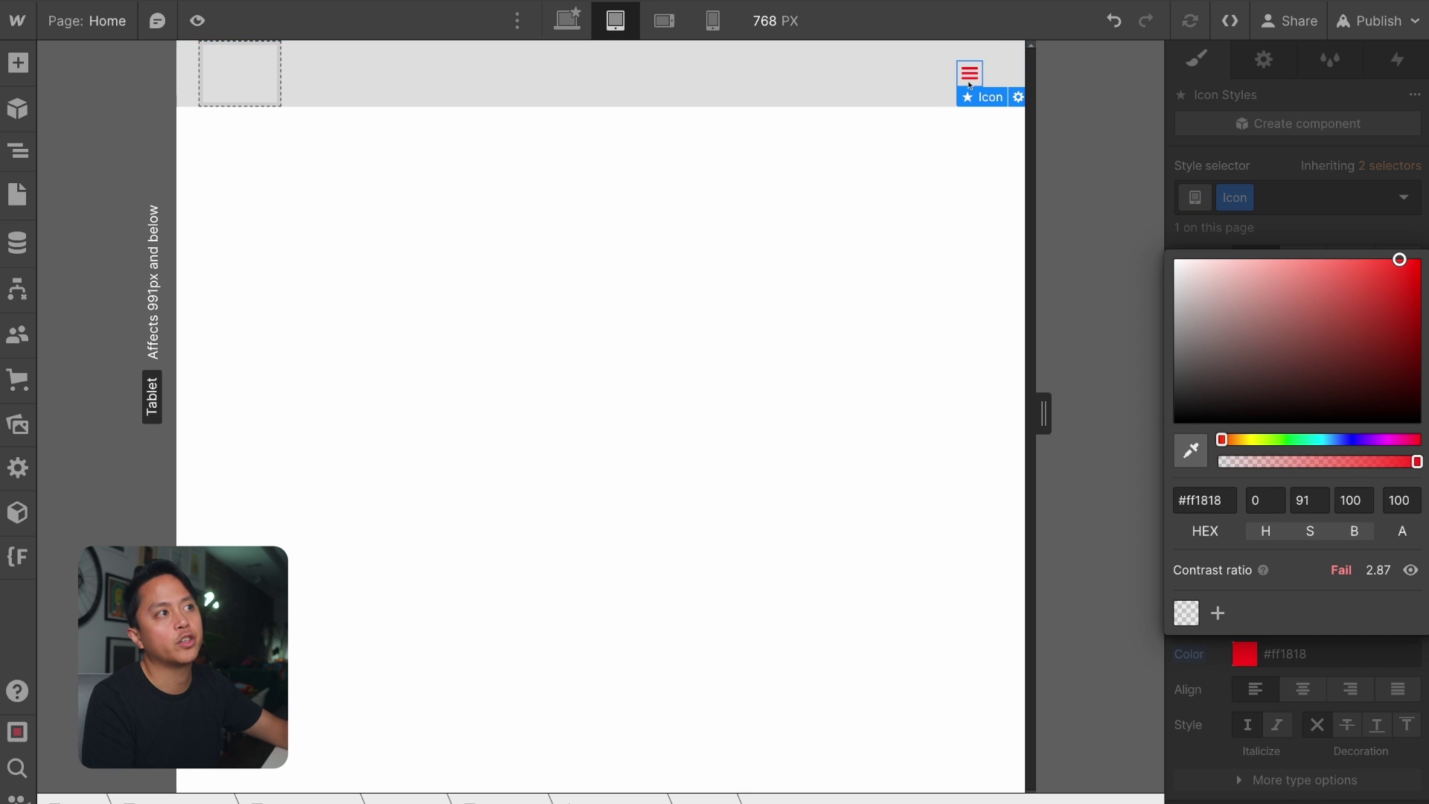
{"action": "left_click", "coordinate": [1330, 235]}
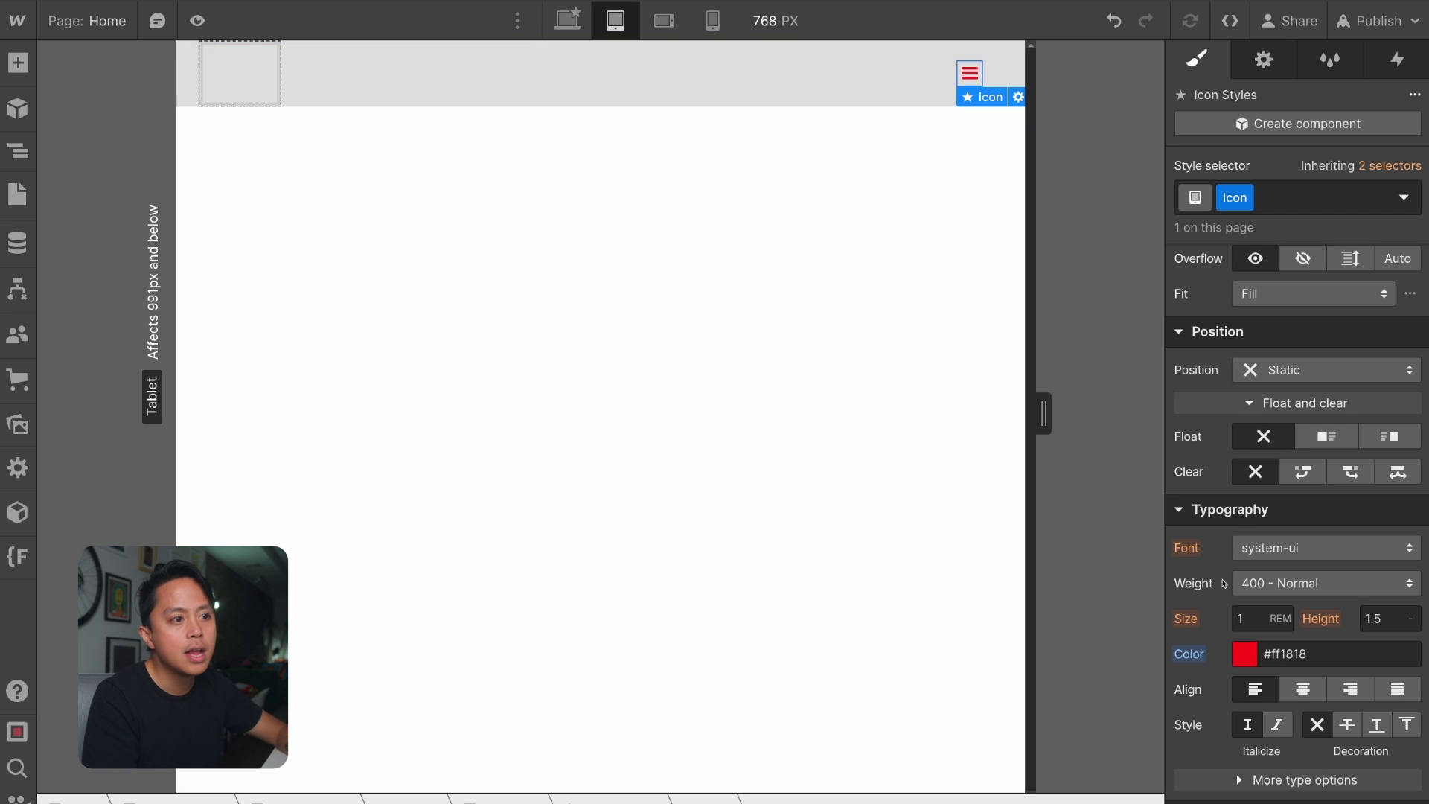
Try a font size of 2 rem on the menu icon, and undo the size and color changes
{"action": "left_click", "coordinate": [1253, 615]}
{"action": "type", "text": "2"}
{"action": "key", "text": "Return"}
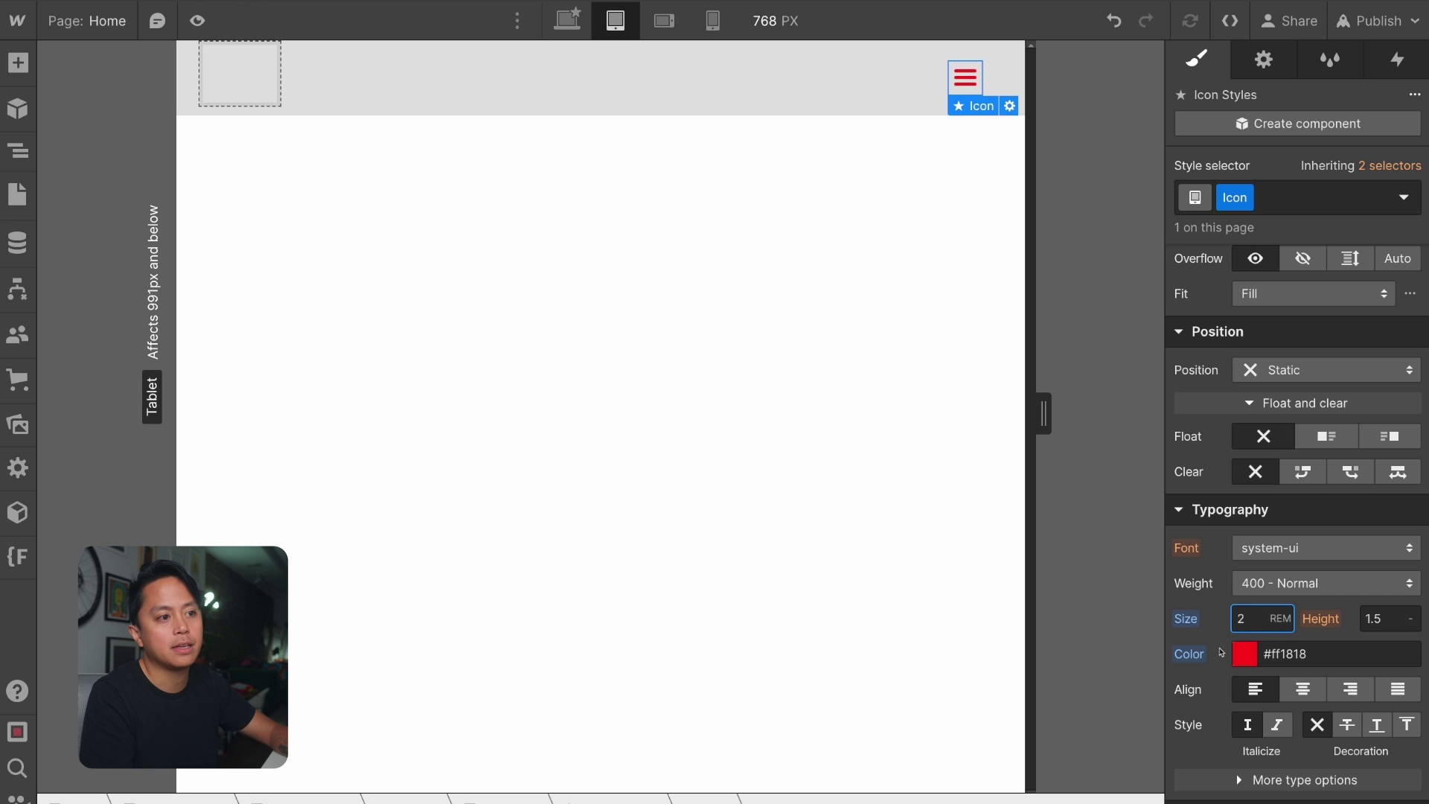
{"action": "key", "text": "super+z"}
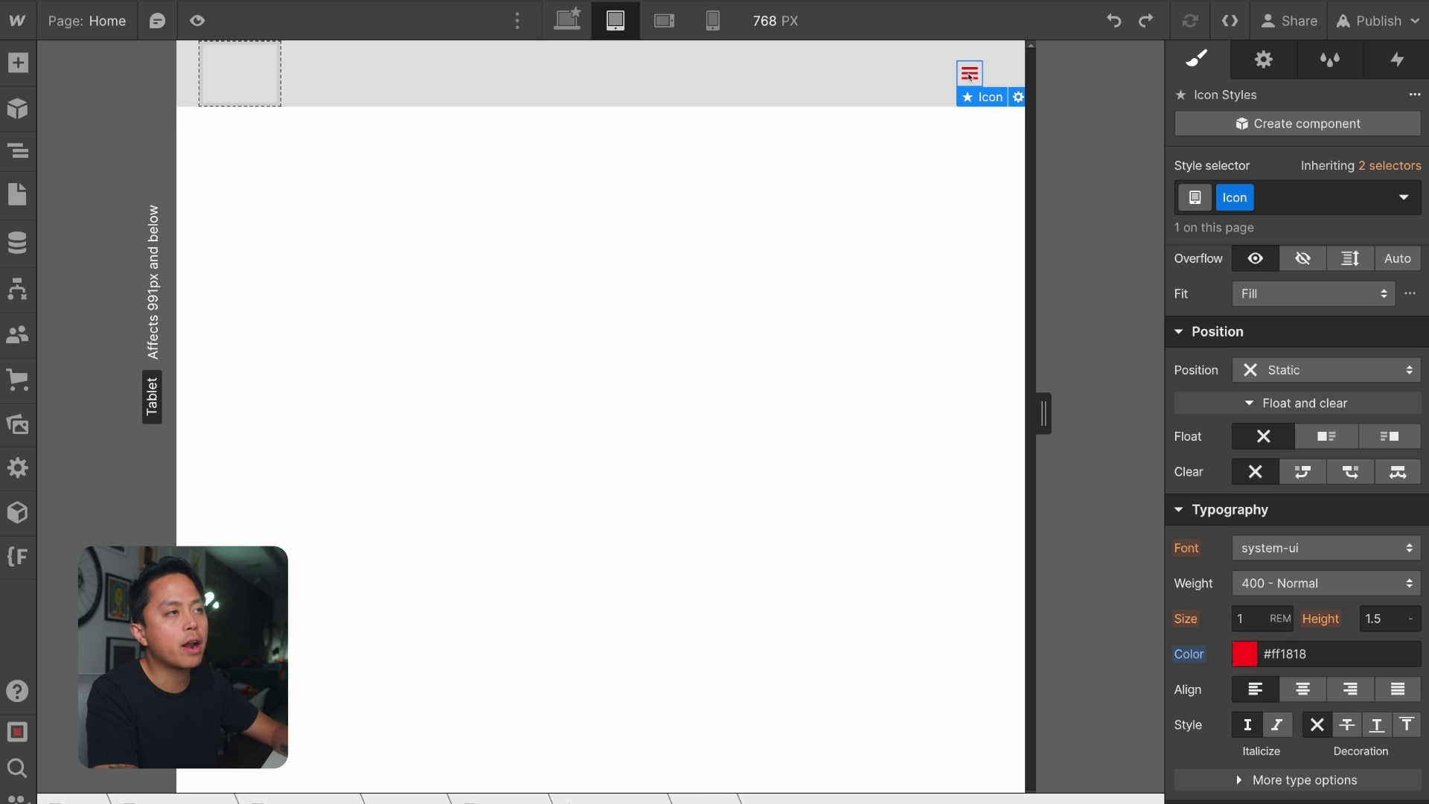
{"action": "key", "text": "super+z"}
Undo the changes that removed the Menu Button's padding
{"action": "left_click", "coordinate": [986, 69]}
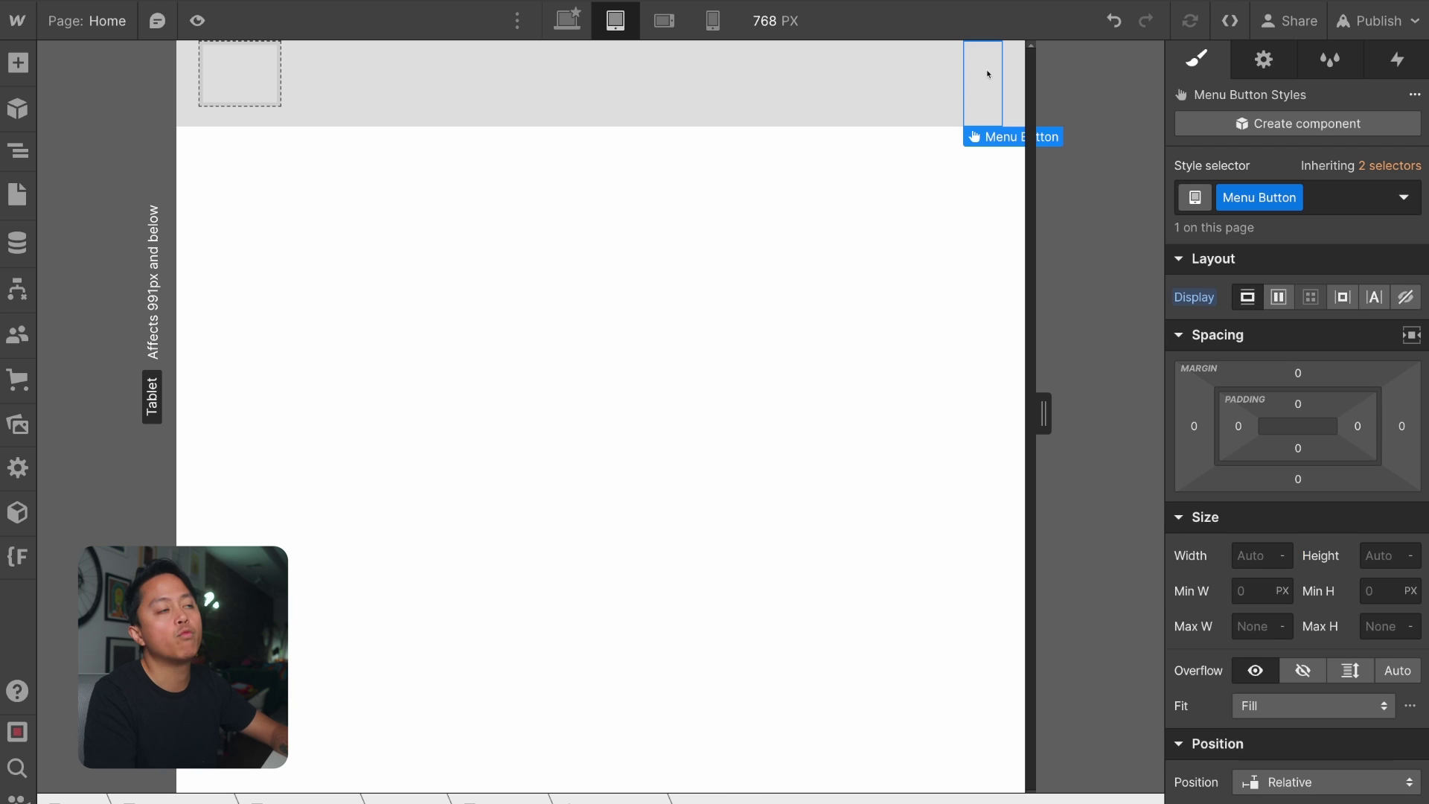
{"action": "key", "text": "super+z"}
{"action": "key", "text": "super+z"}
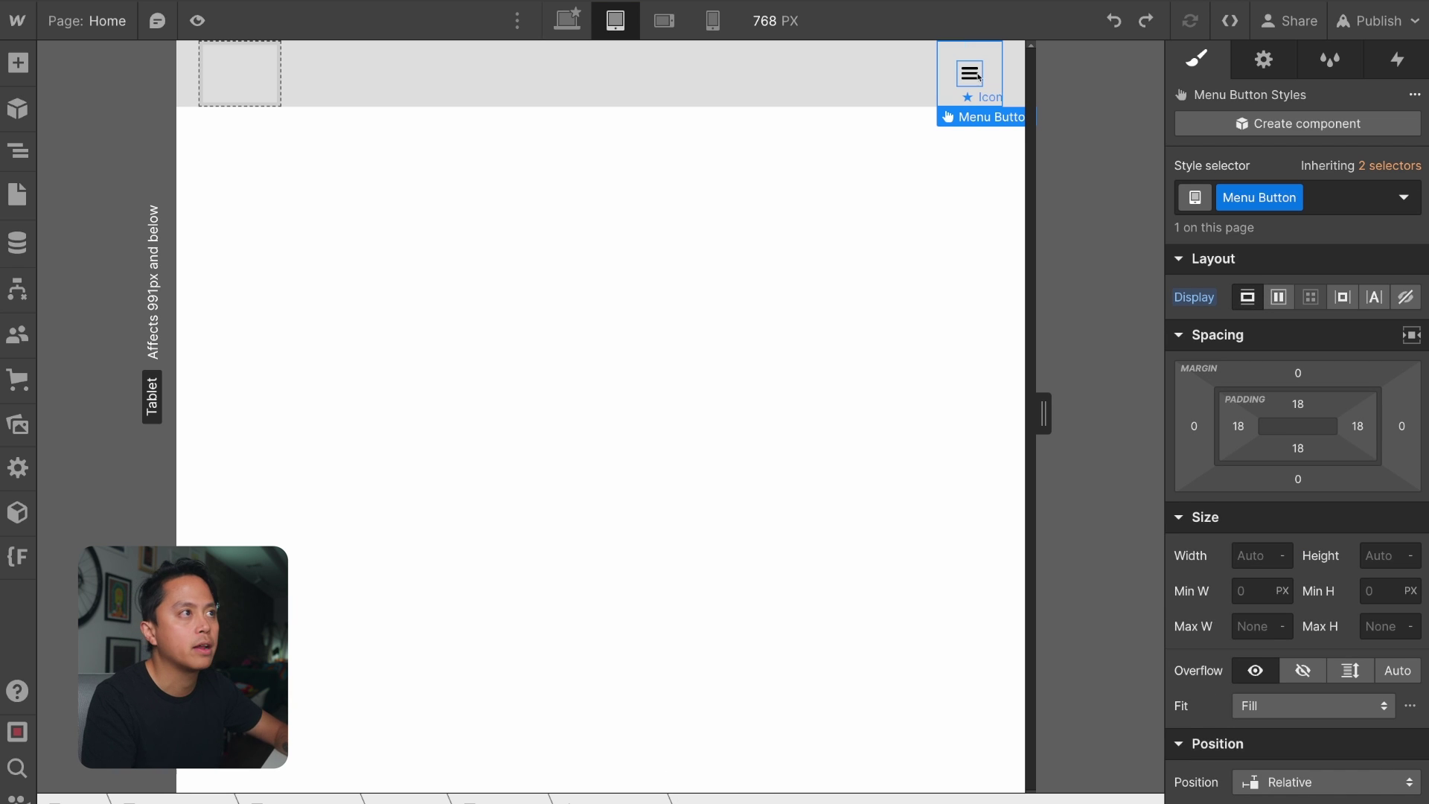
Duplicate the Menu Button inside the navbar by copying and pasting it
{"action": "left_click", "coordinate": [970, 76]}
{"action": "left_click", "coordinate": [961, 51]}
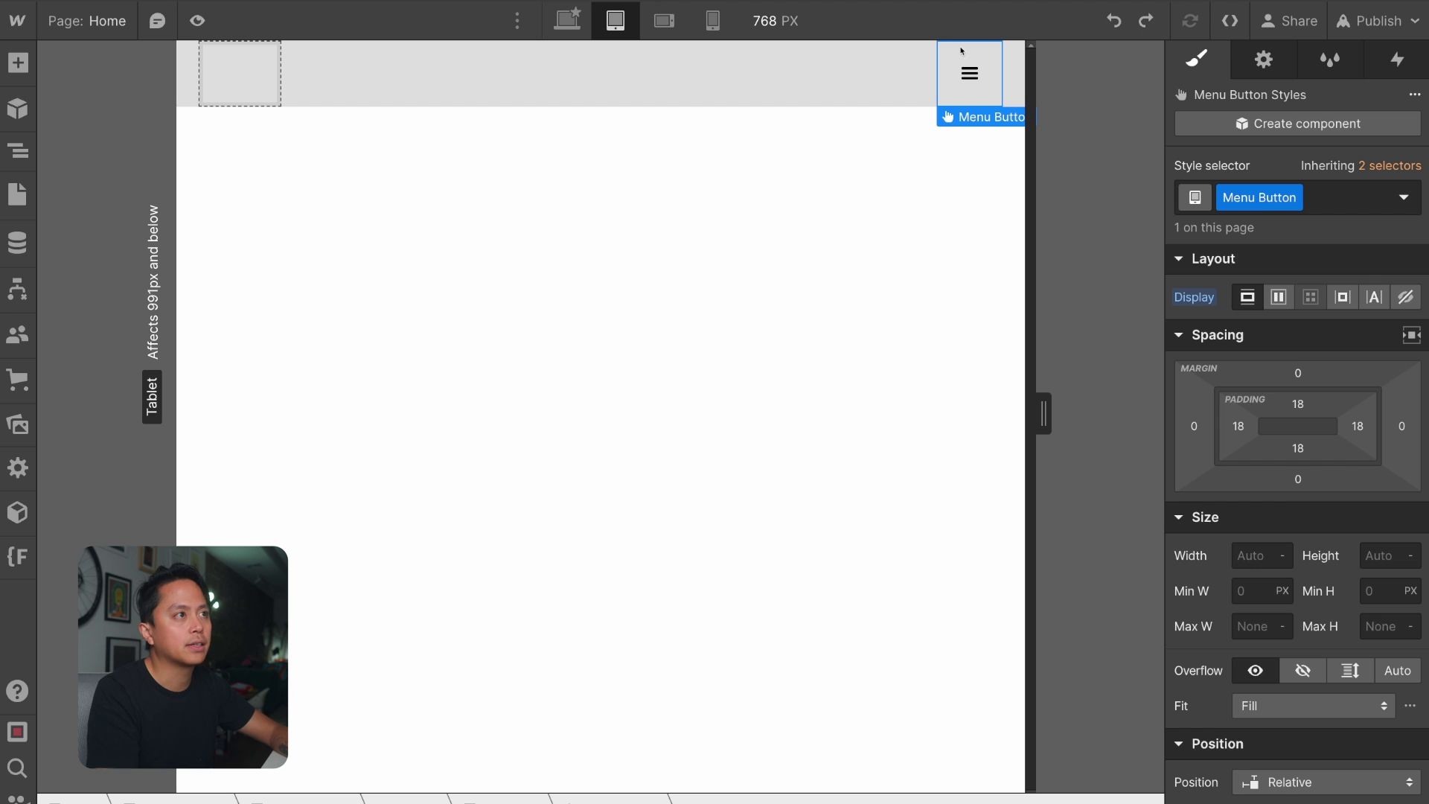
{"action": "key", "text": "super+c"}
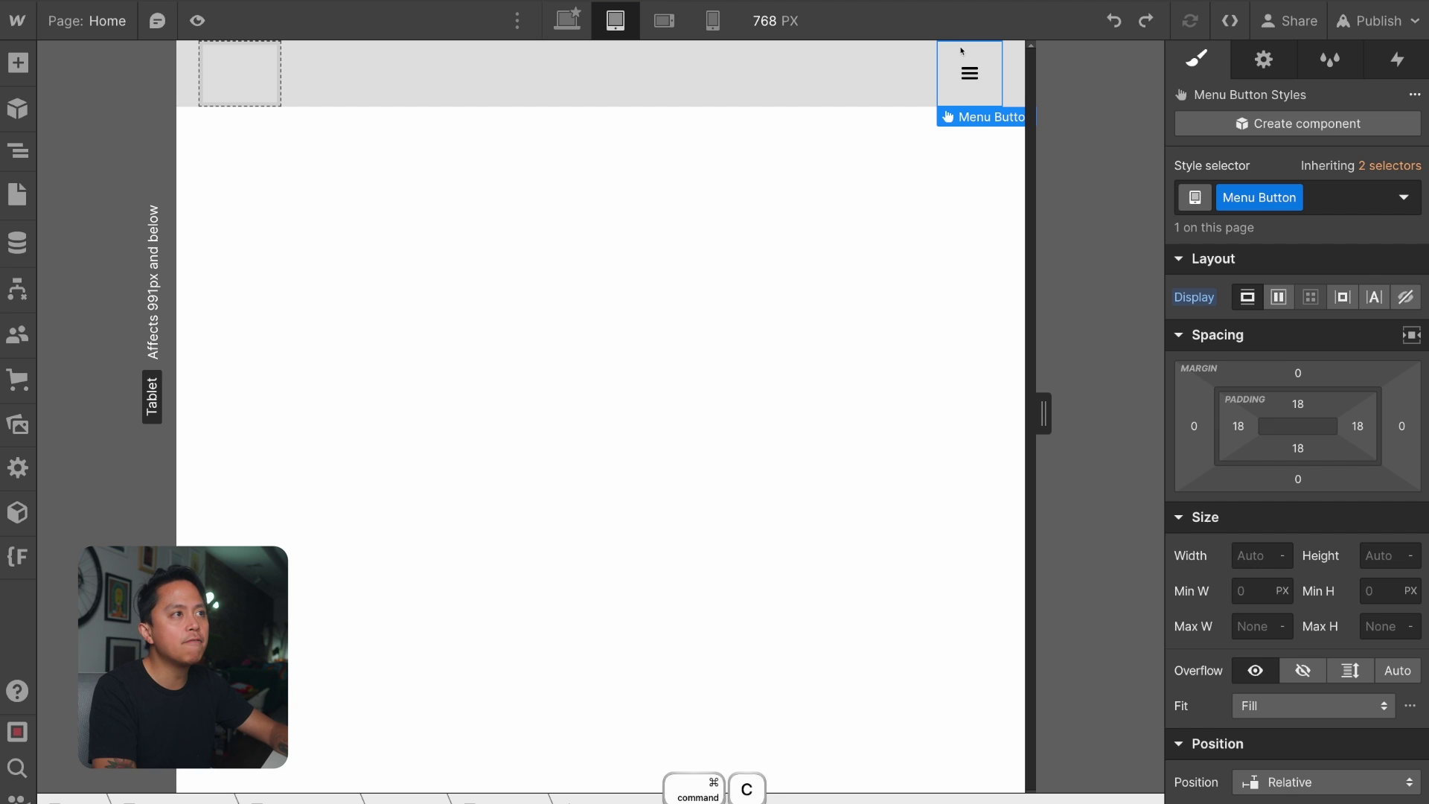
{"action": "key", "text": "super+v"}
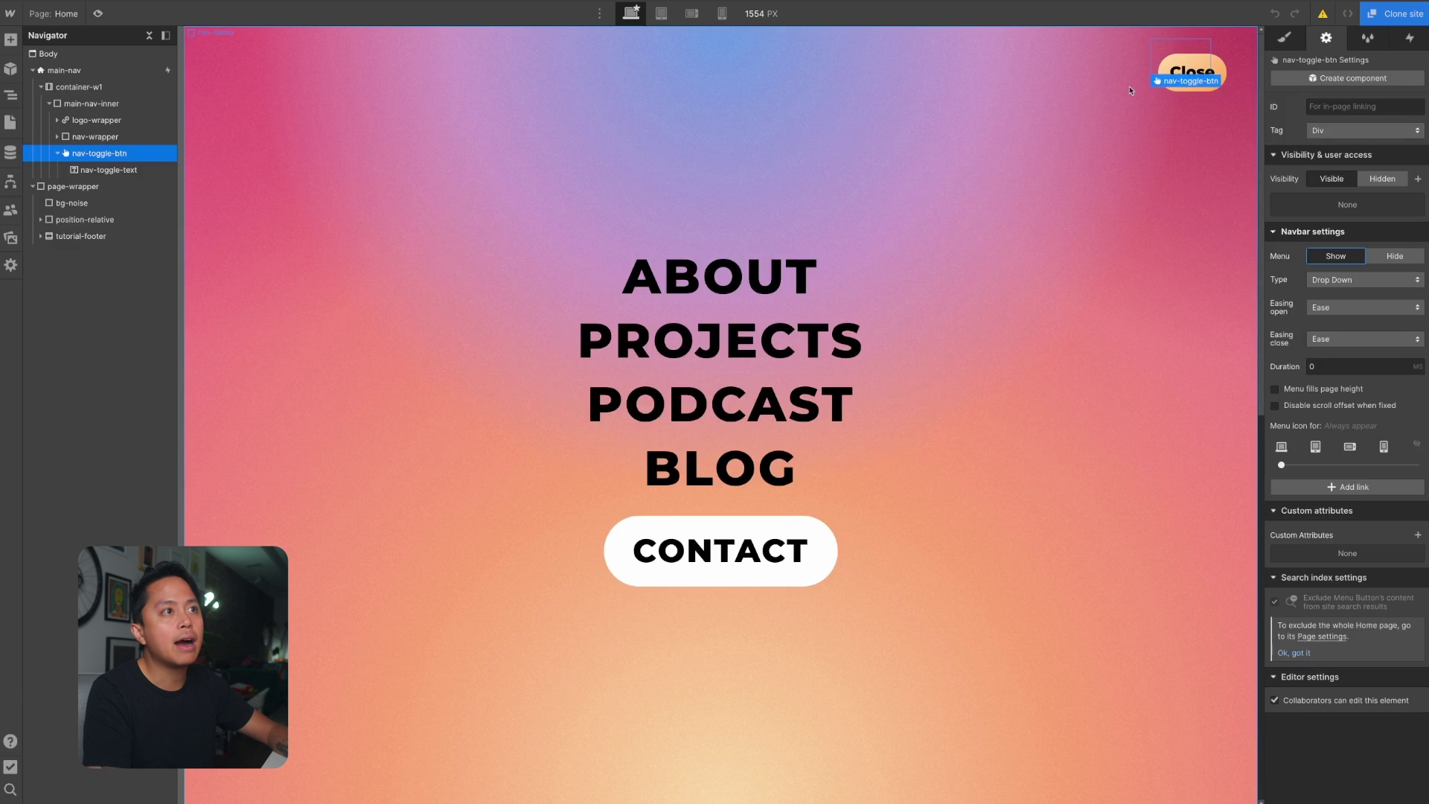
Try the Close toggle (nav-toggle-btn) of the open full-screen menu in the cloneable example site
{"action": "left_click", "coordinate": [1164, 62]}
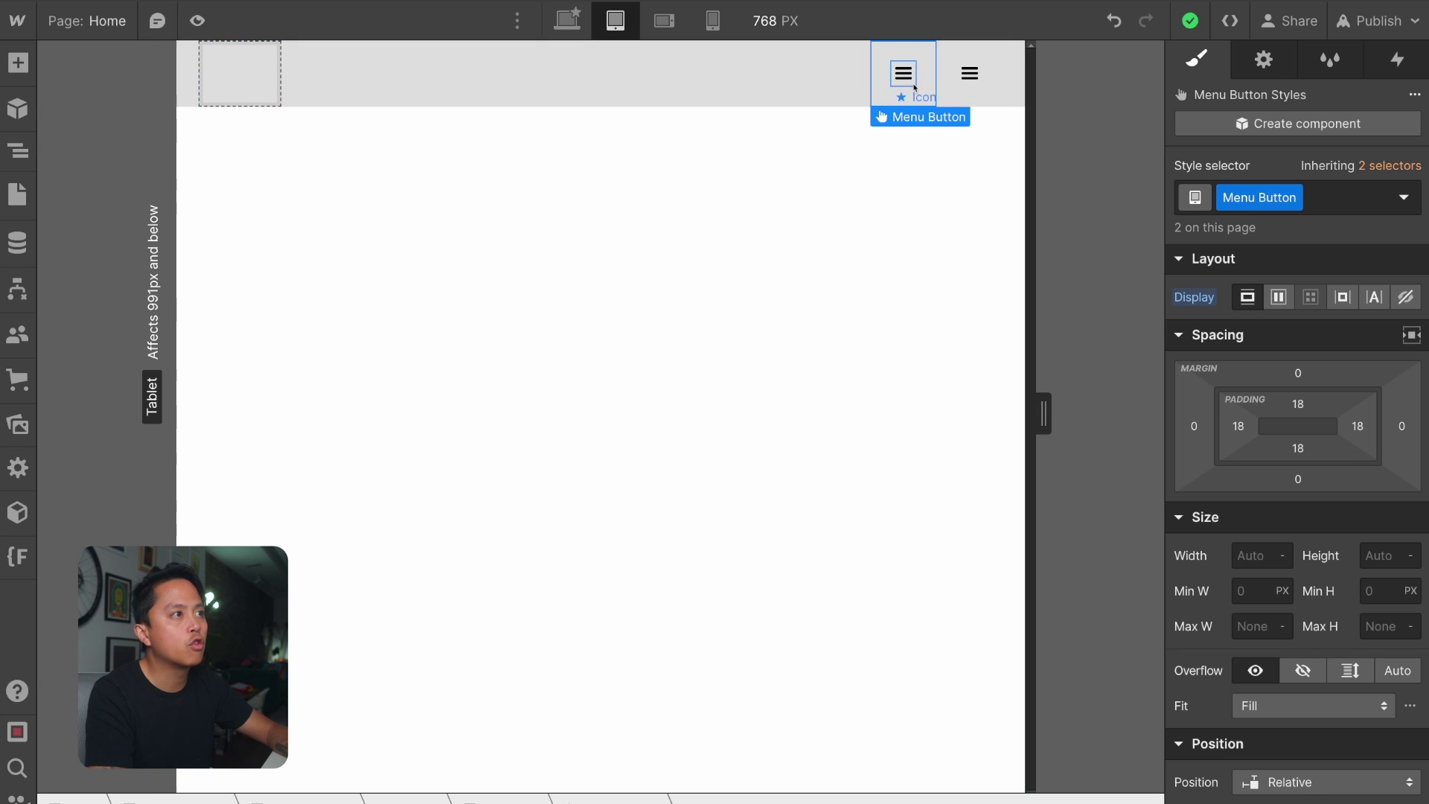
Move the duplicated Menu Button into the Nav Menu by cutting it and pasting it there
{"action": "key", "text": "super+x"}
{"action": "key", "text": "z"}
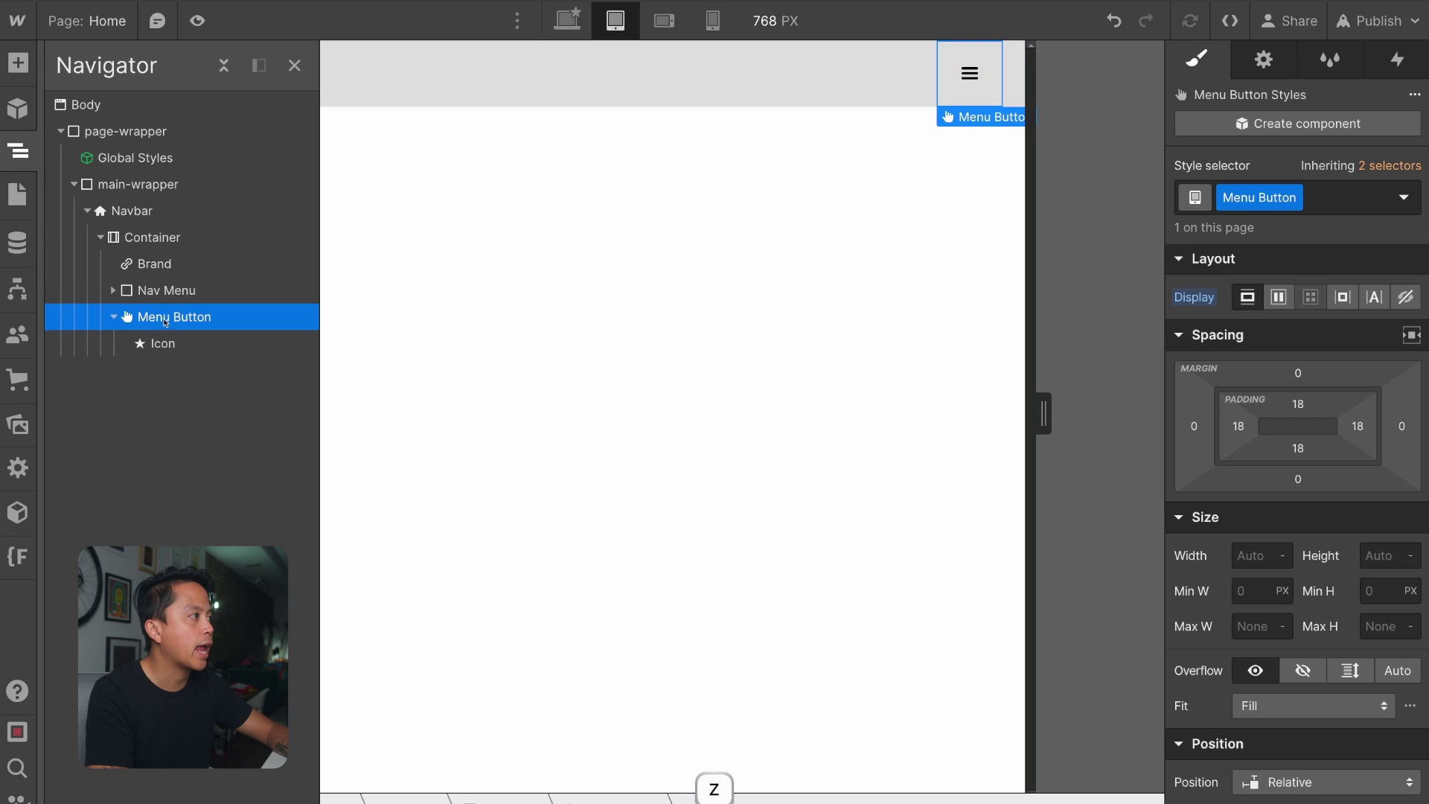
{"action": "left_click", "coordinate": [113, 291]}
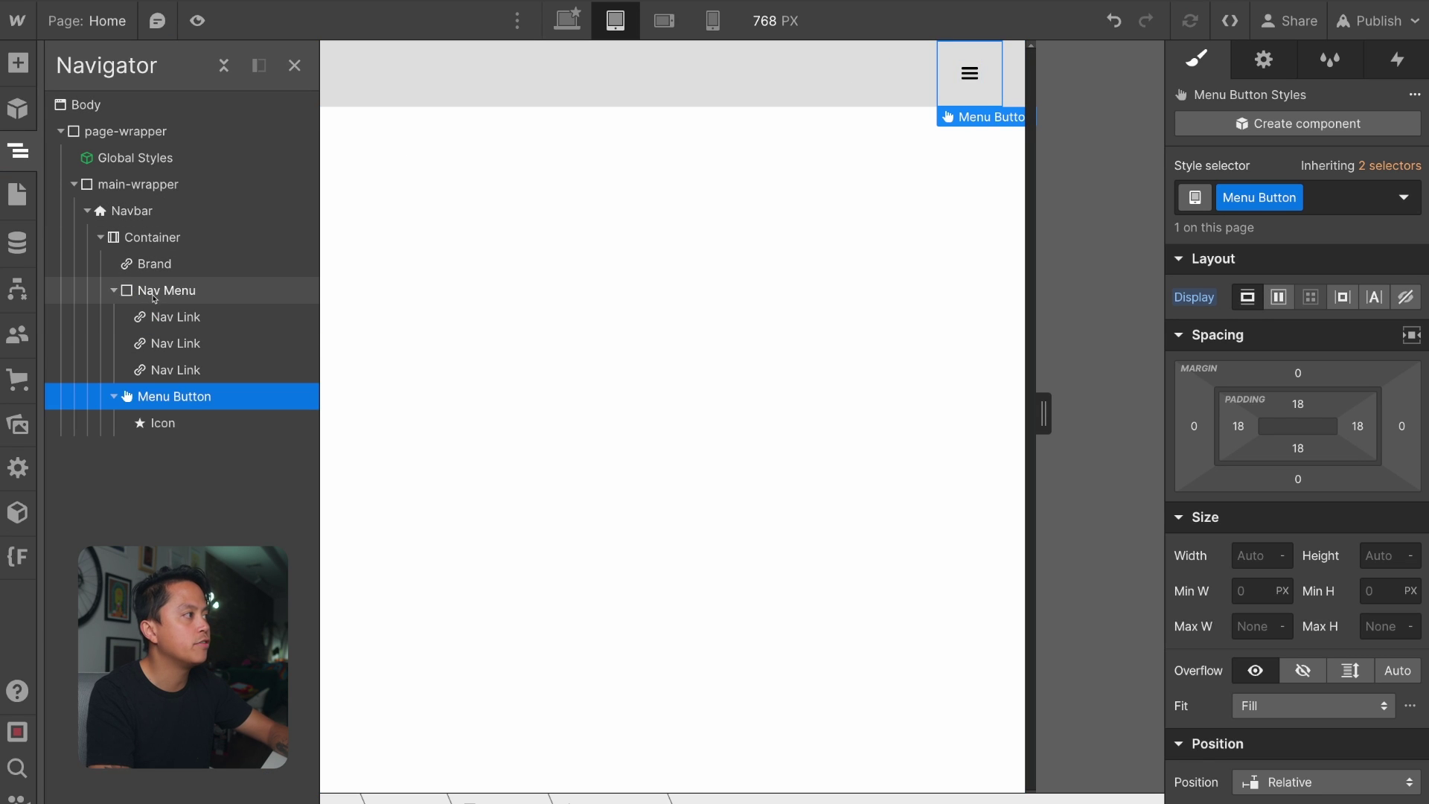
{"action": "left_click", "coordinate": [160, 291]}
{"action": "key", "text": "super+v"}
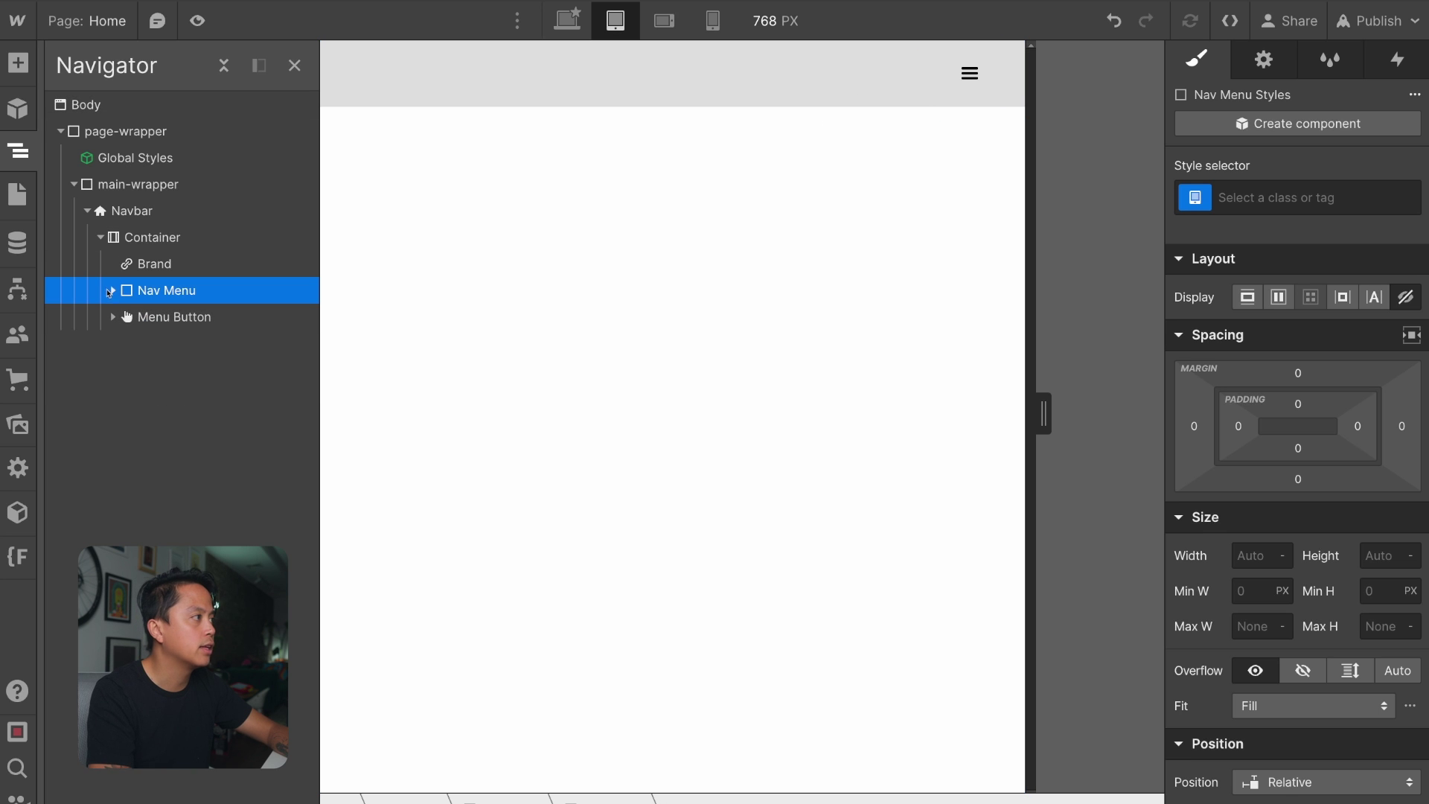
Set the text color of the Menu Button nested inside the Nav Menu to red
{"action": "left_click", "coordinate": [113, 290]}
{"action": "left_click", "coordinate": [178, 397]}
{"action": "scroll", "coordinate": [1282, 703], "scroll_direction": "down", "scroll_amount": 8}
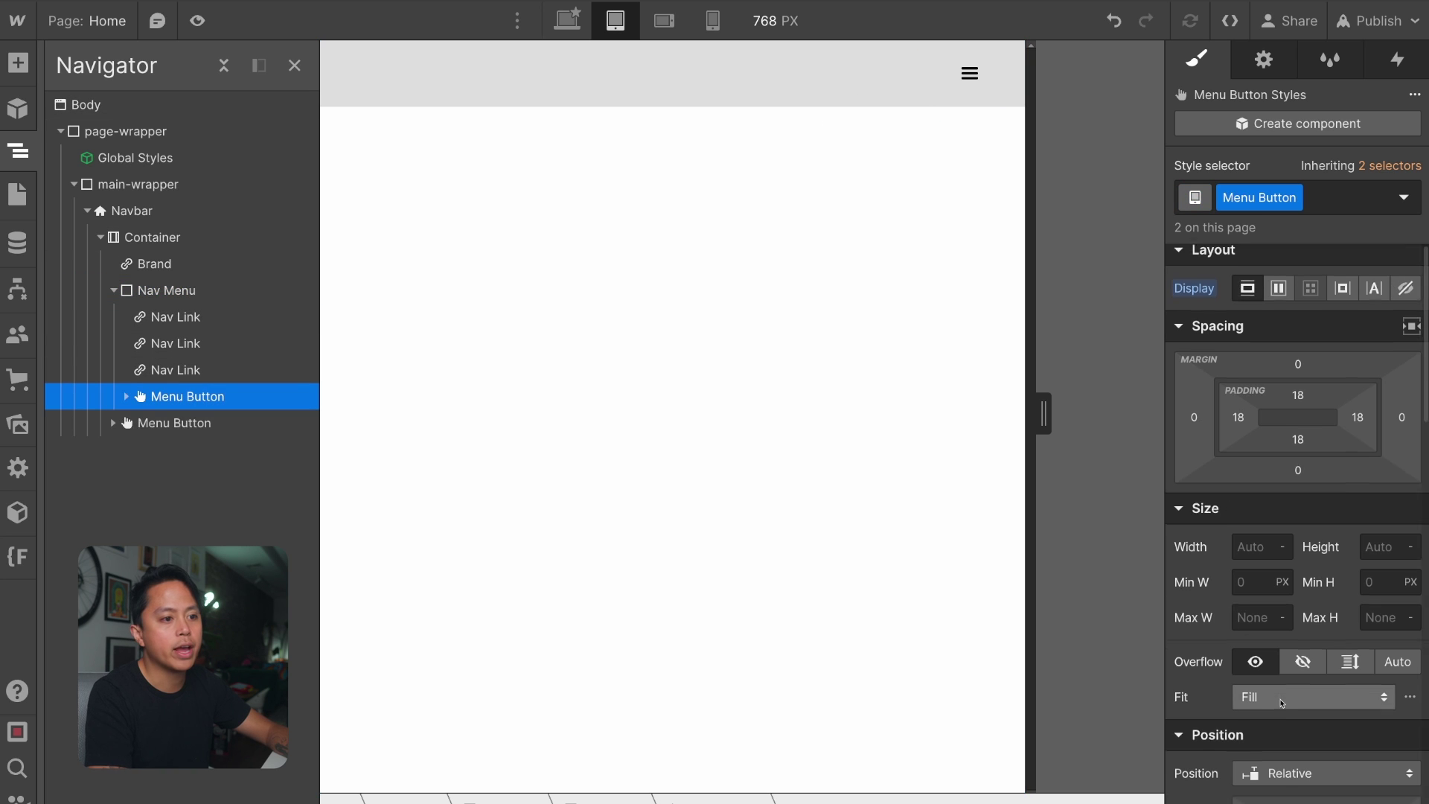
{"action": "left_click", "coordinate": [1248, 571]}
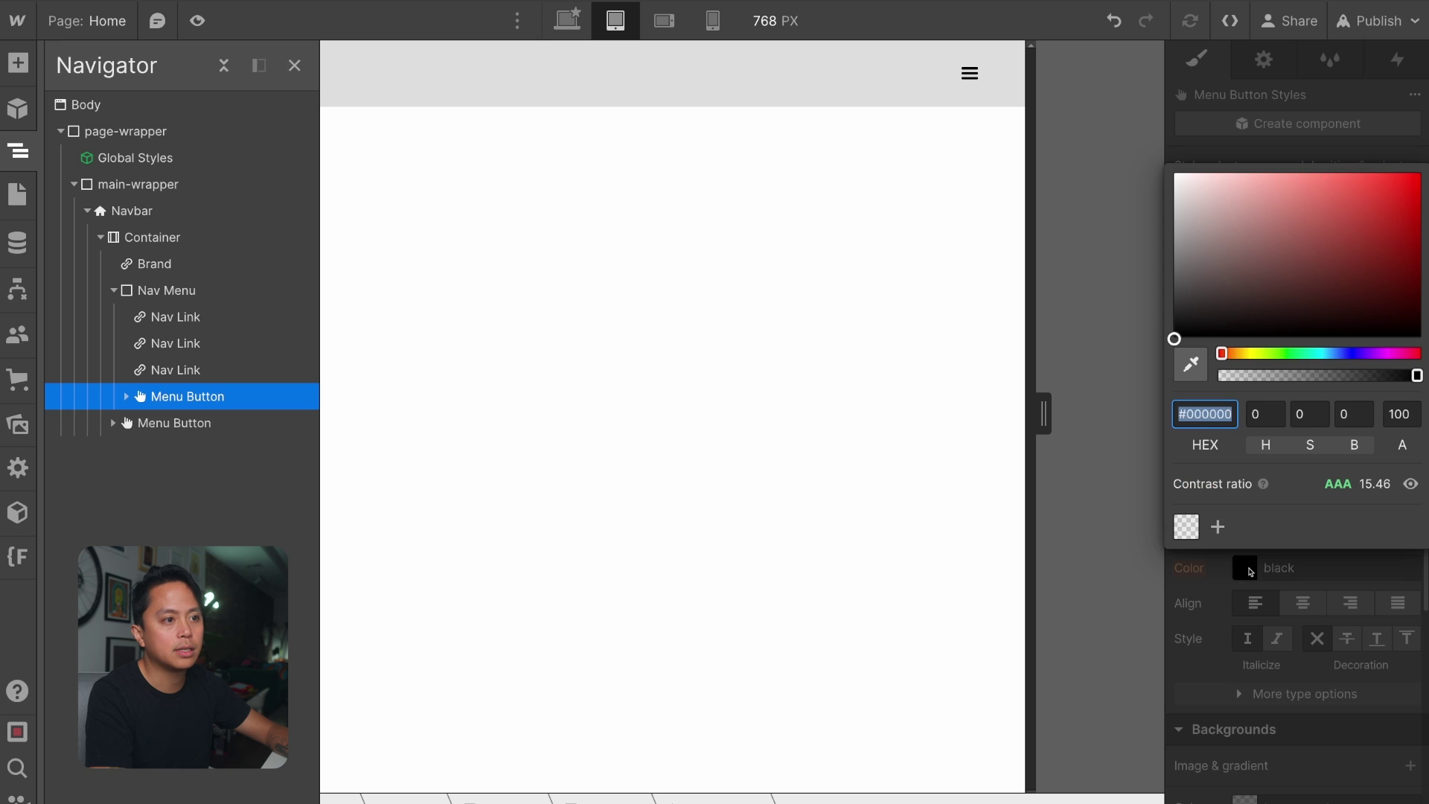
{"action": "type", "text": "red"}
{"action": "key", "text": "Return"}
Add the combo class is-1 to the original Menu Button that sits directly in the Container
{"action": "left_click", "coordinate": [131, 423]}
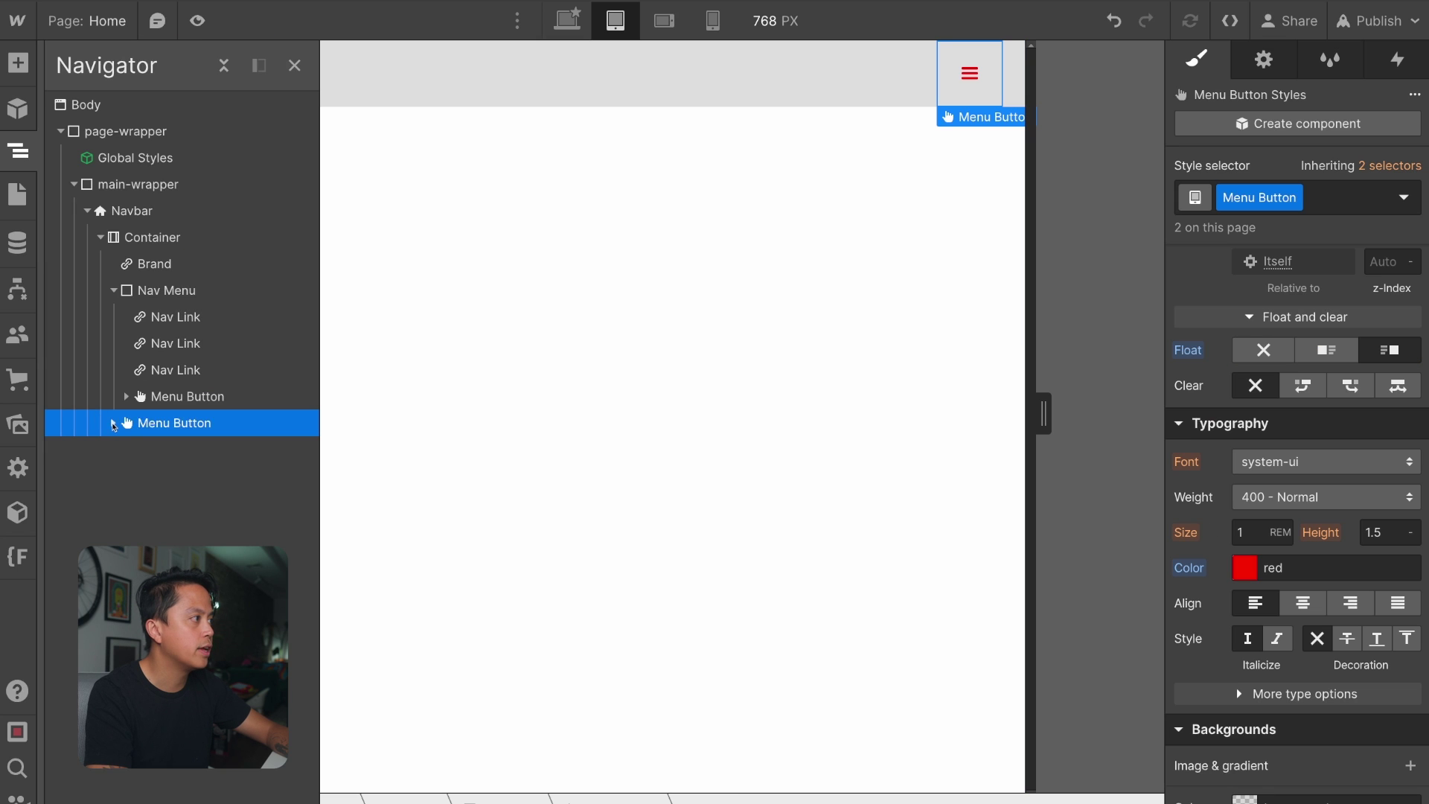
{"action": "left_click", "coordinate": [114, 425]}
{"action": "left_click", "coordinate": [114, 424]}
{"action": "left_click", "coordinate": [1349, 200]}
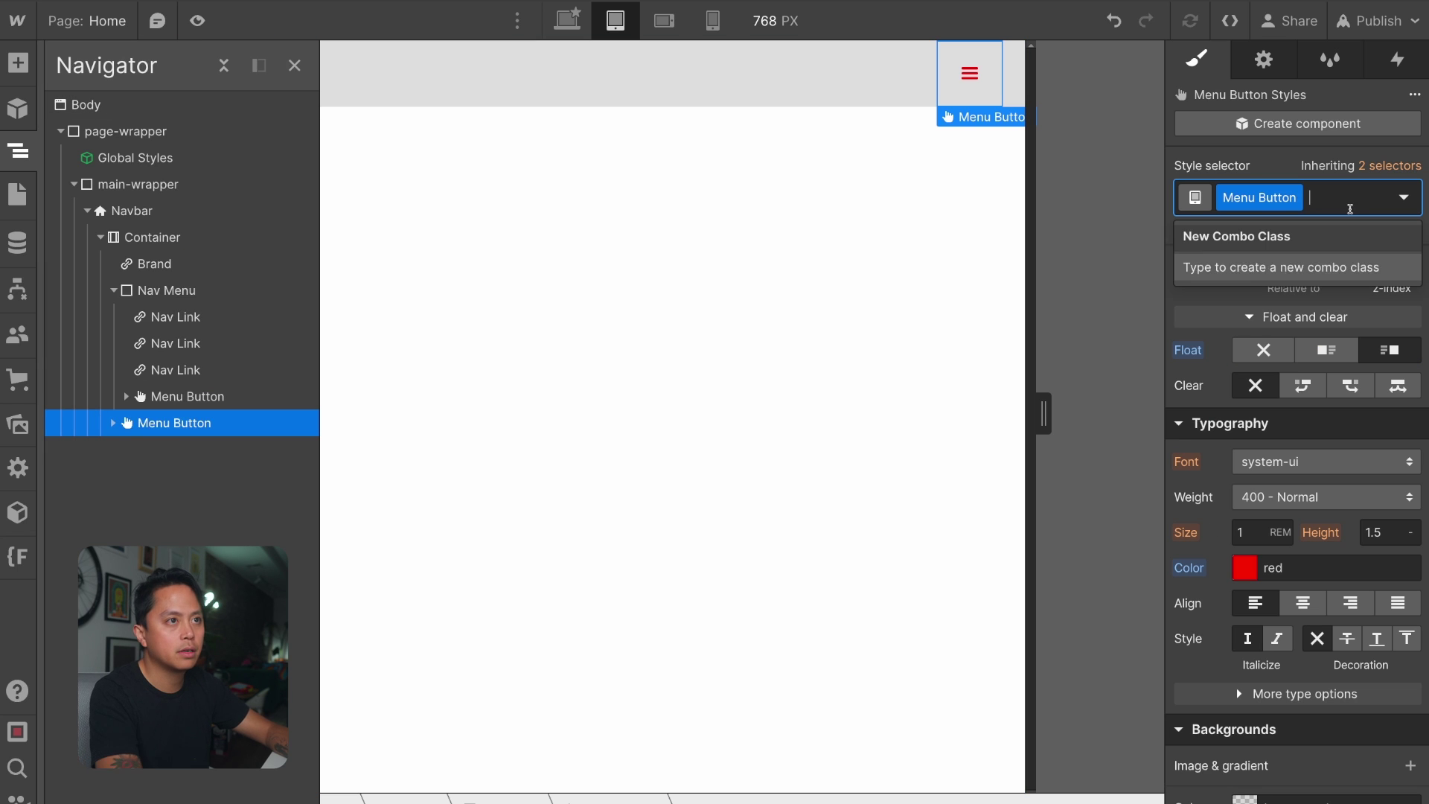
{"action": "type", "text": "us-"}
{"action": "key", "text": "BackSpace"}
{"action": "key", "text": "BackSpace"}
{"action": "key", "text": "BackSpace"}
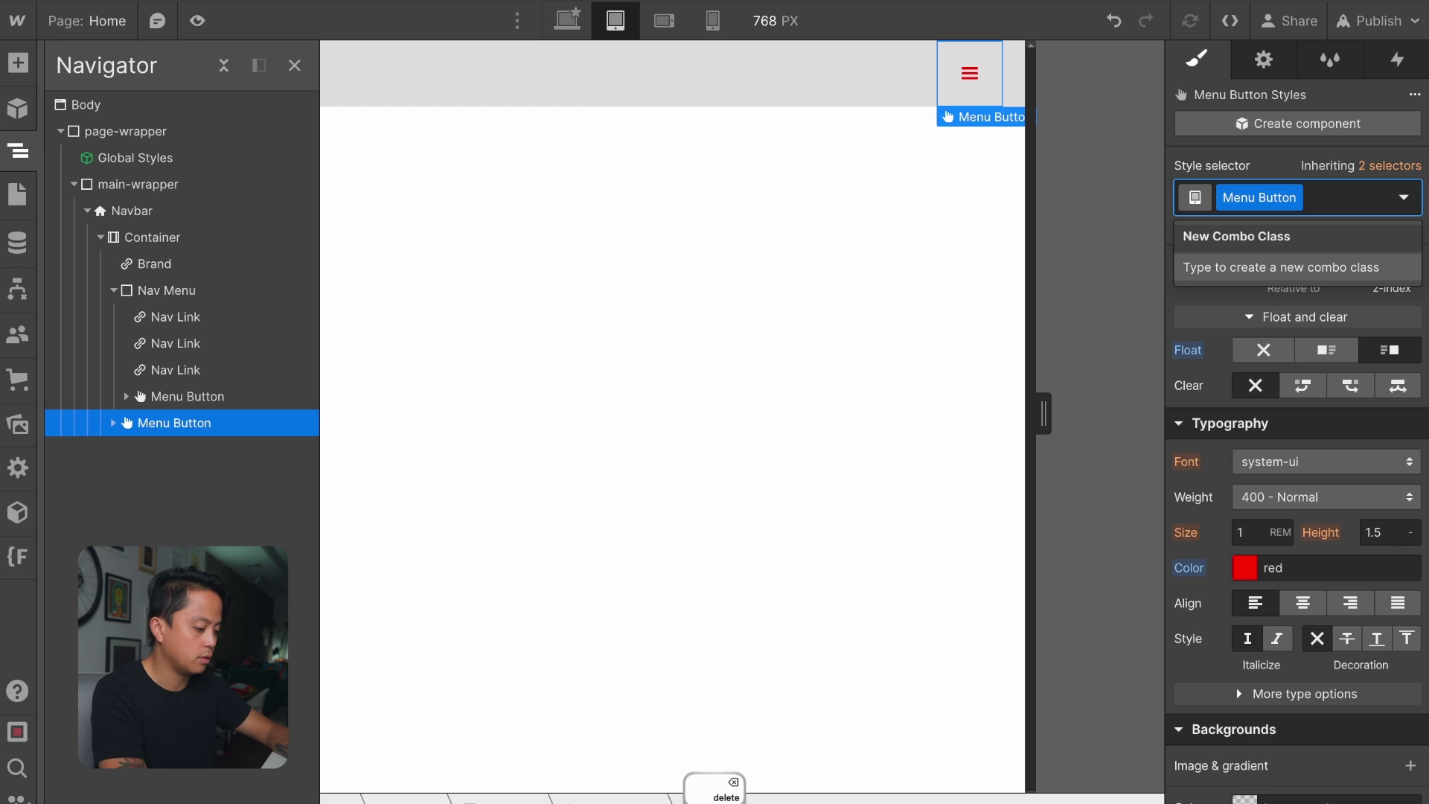
{"action": "type", "text": "is-1"}
{"action": "key", "text": "Return"}
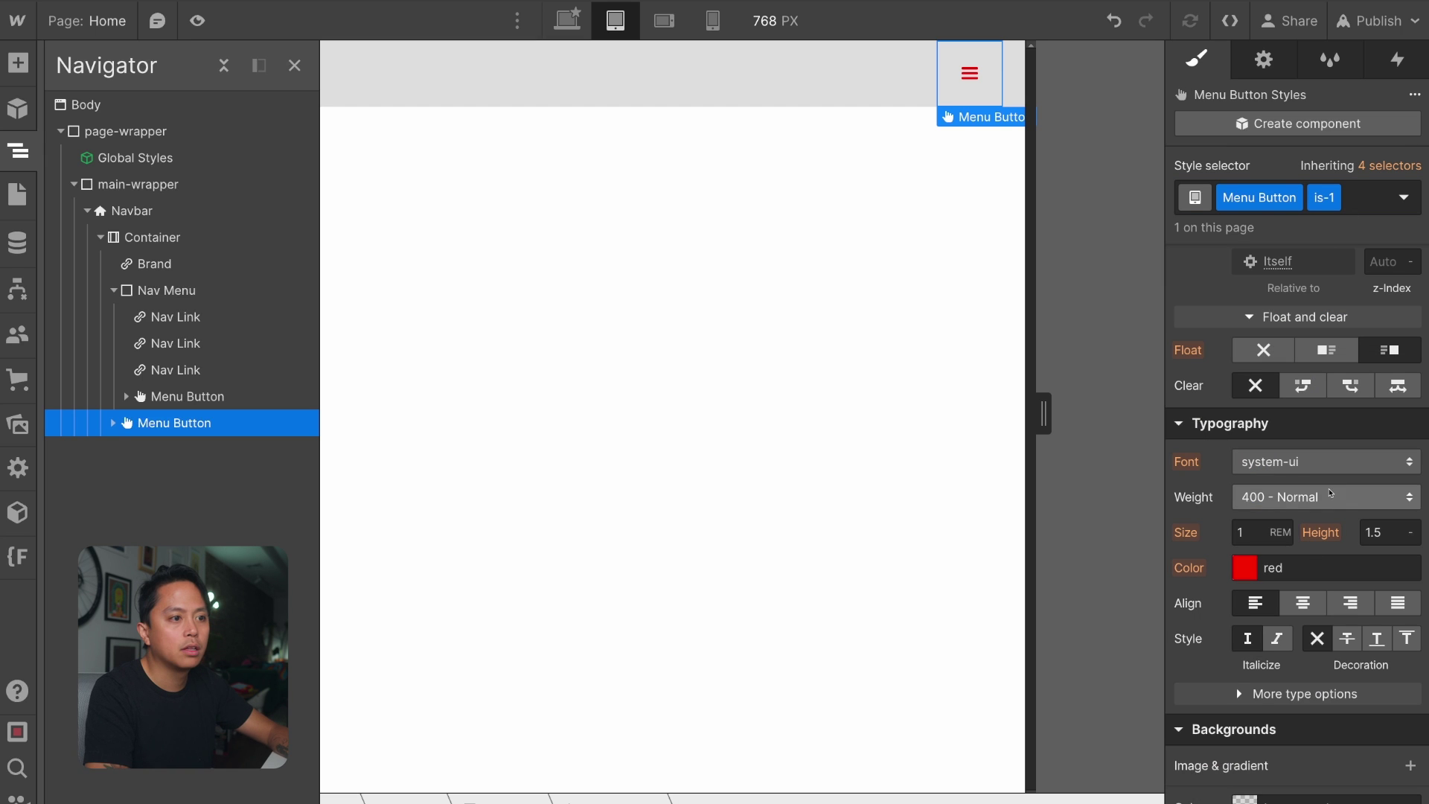
Set the text color of the is-1 Menu Button to black
{"action": "left_click", "coordinate": [1244, 567]}
{"action": "left_click", "coordinate": [1175, 336]}
{"action": "left_click", "coordinate": [902, 374]}
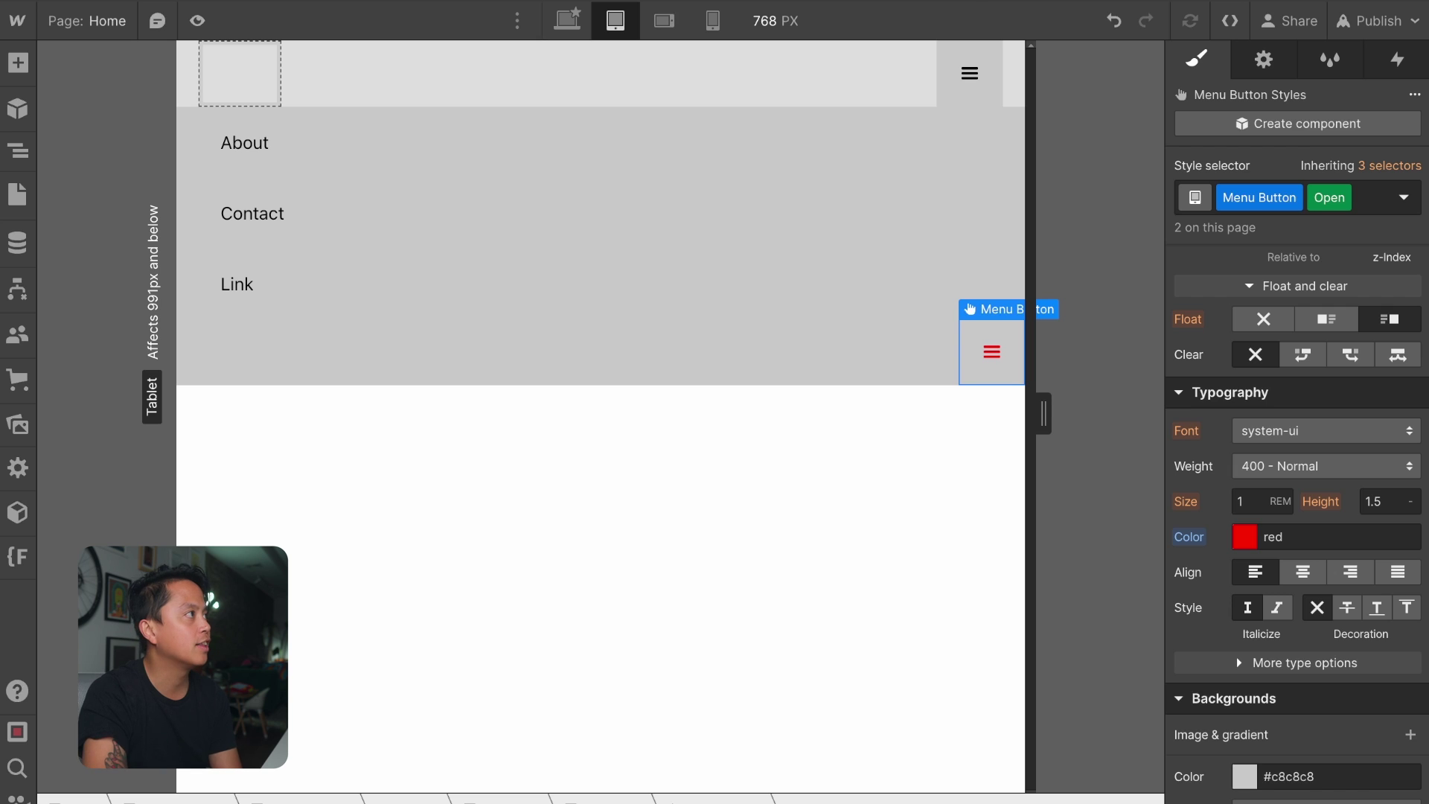
Preview the tablet page and test opening and closing the menu with the black and red Menu Buttons
{"action": "left_click", "coordinate": [197, 20]}
{"action": "left_click", "coordinate": [1065, 70]}
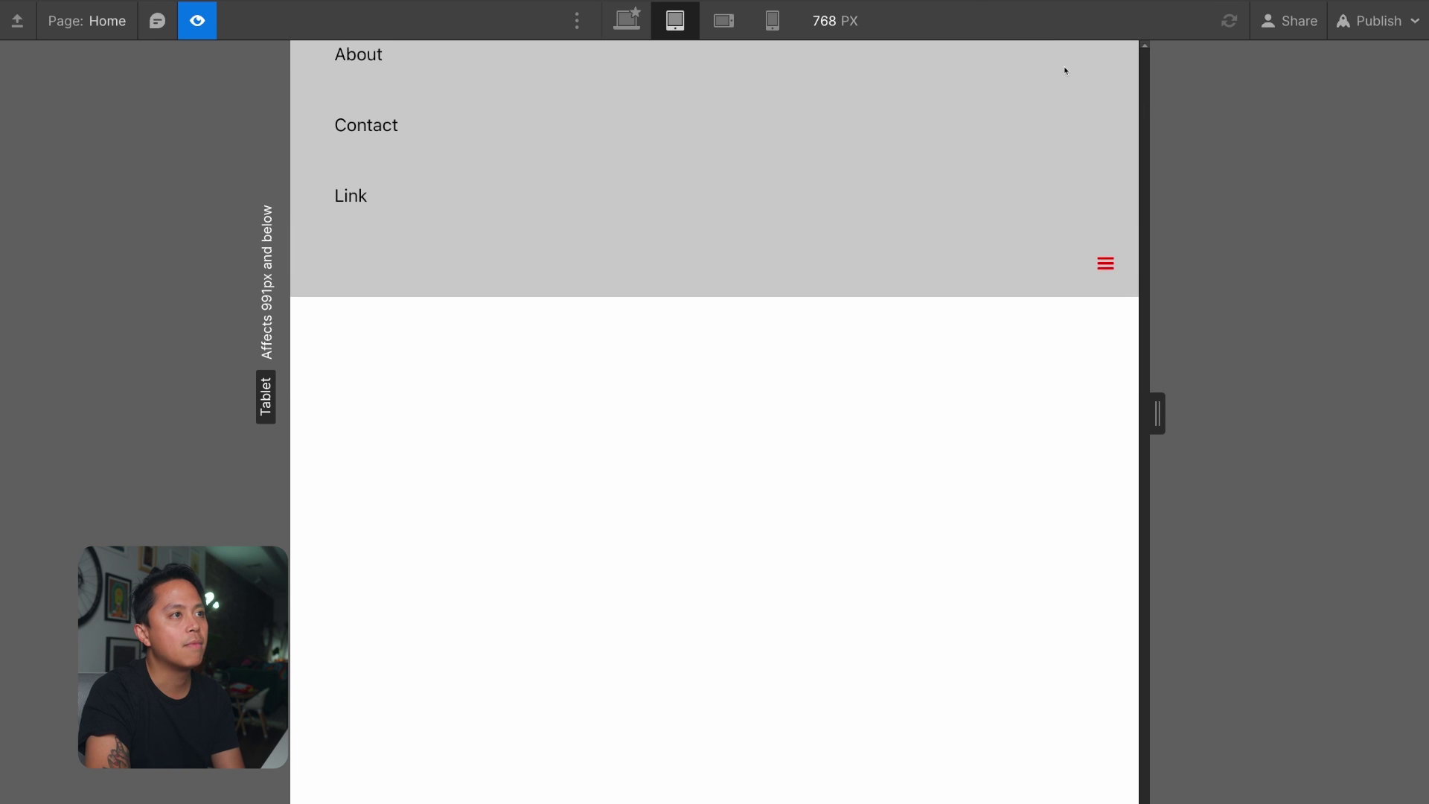
{"action": "left_click", "coordinate": [1100, 264]}
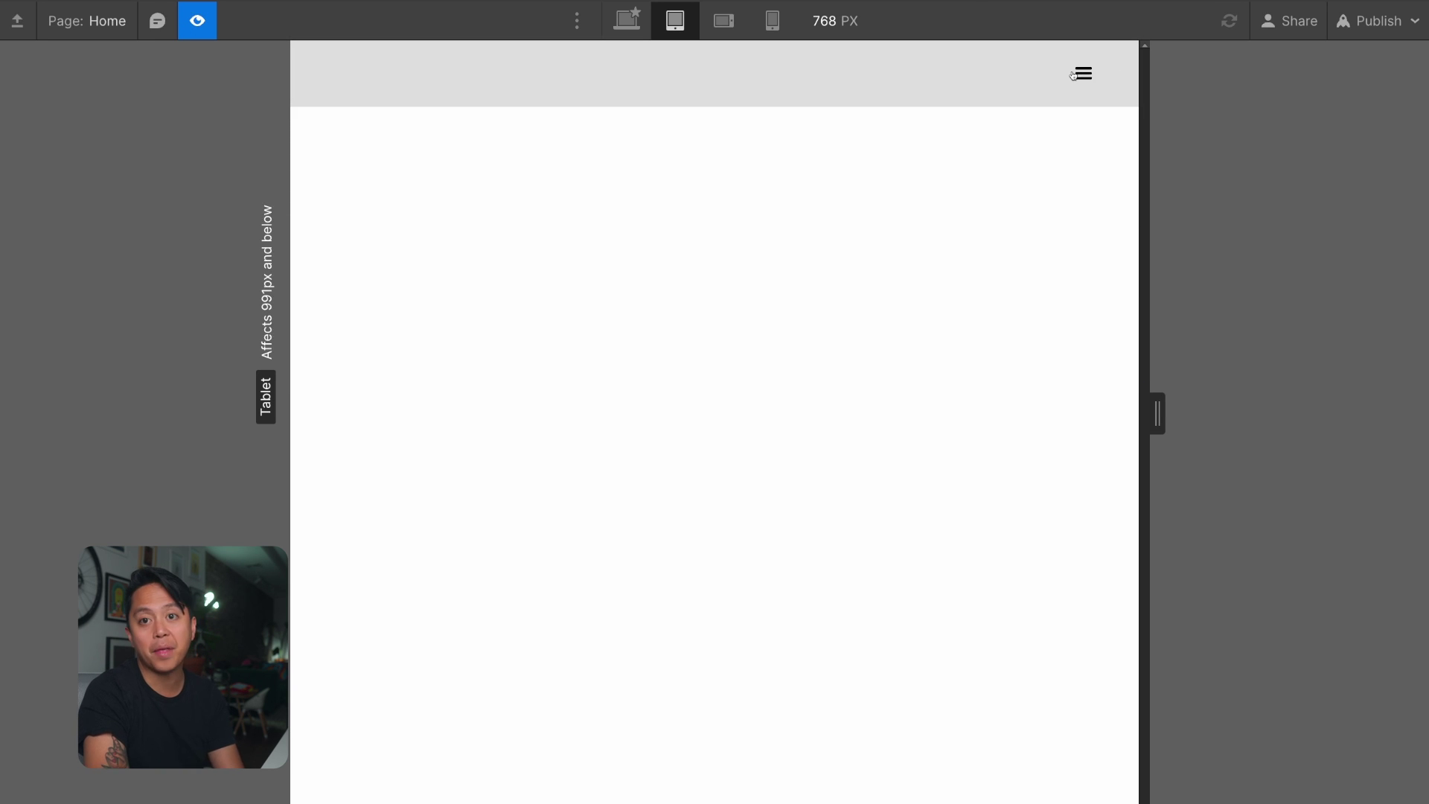
{"action": "left_click", "coordinate": [1073, 74]}
{"action": "left_click", "coordinate": [1108, 270]}
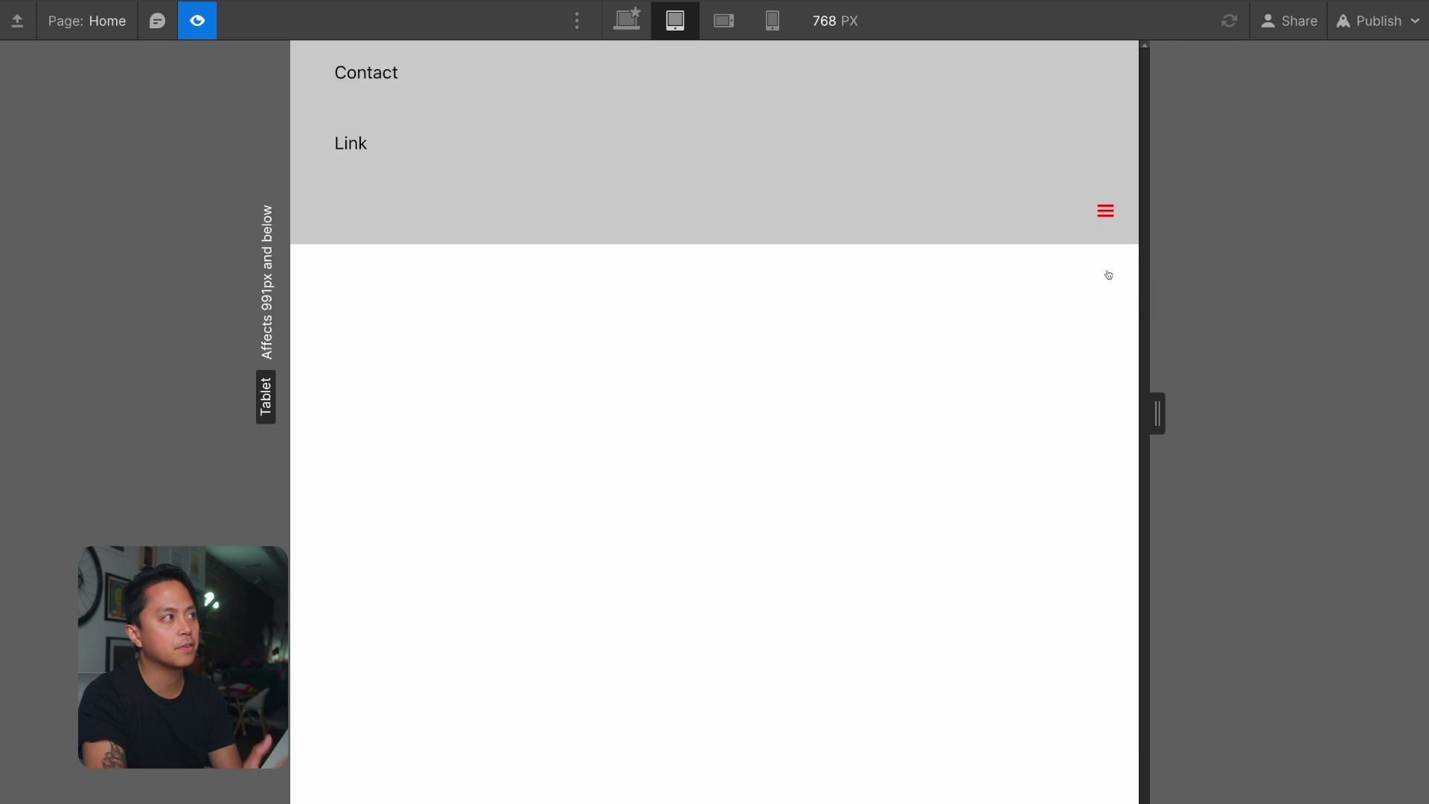
{"action": "left_click", "coordinate": [211, 22]}
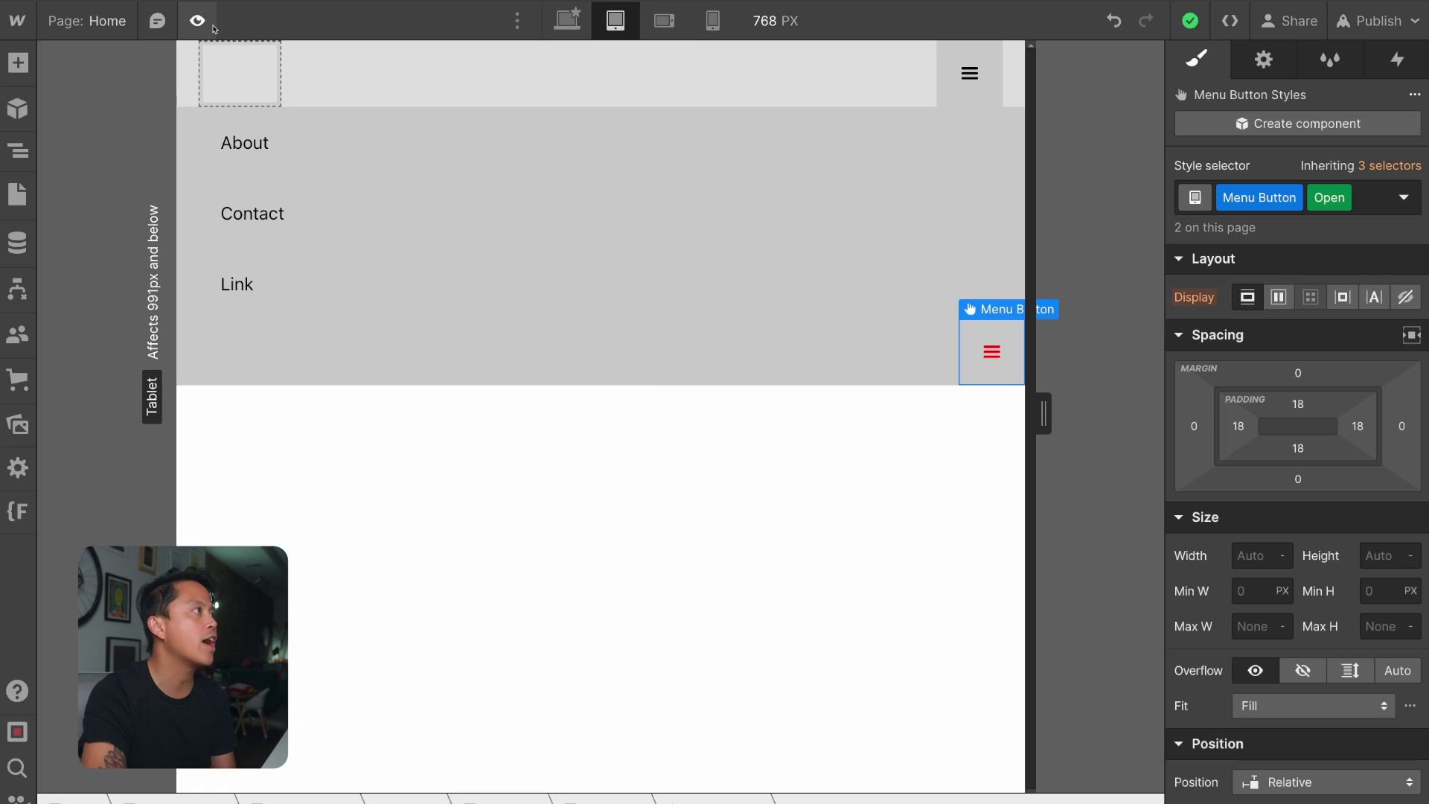
Select the open Nav Menu and show its place in the Navigator's element hierarchy
{"action": "left_click", "coordinate": [658, 383]}
{"action": "key", "text": "z"}
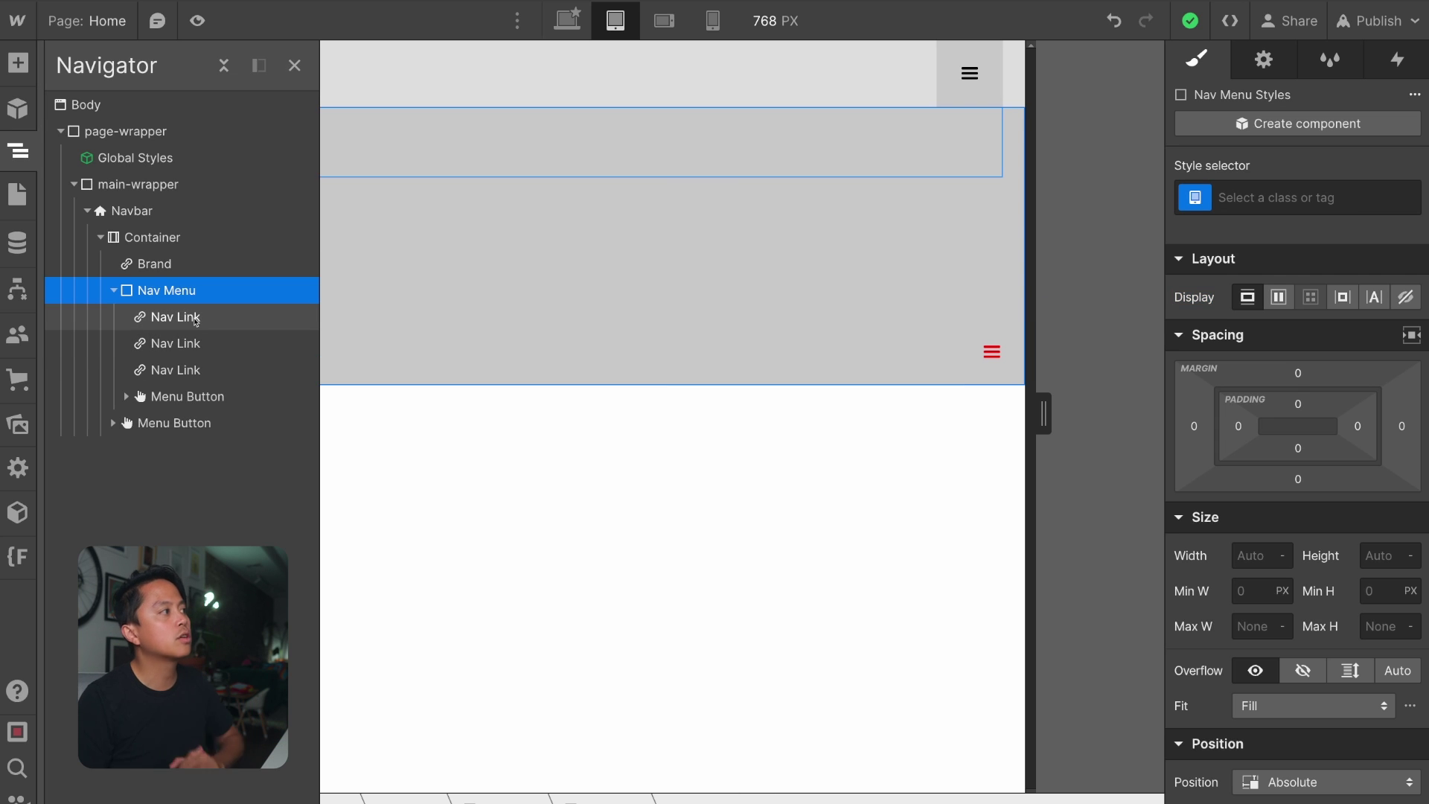